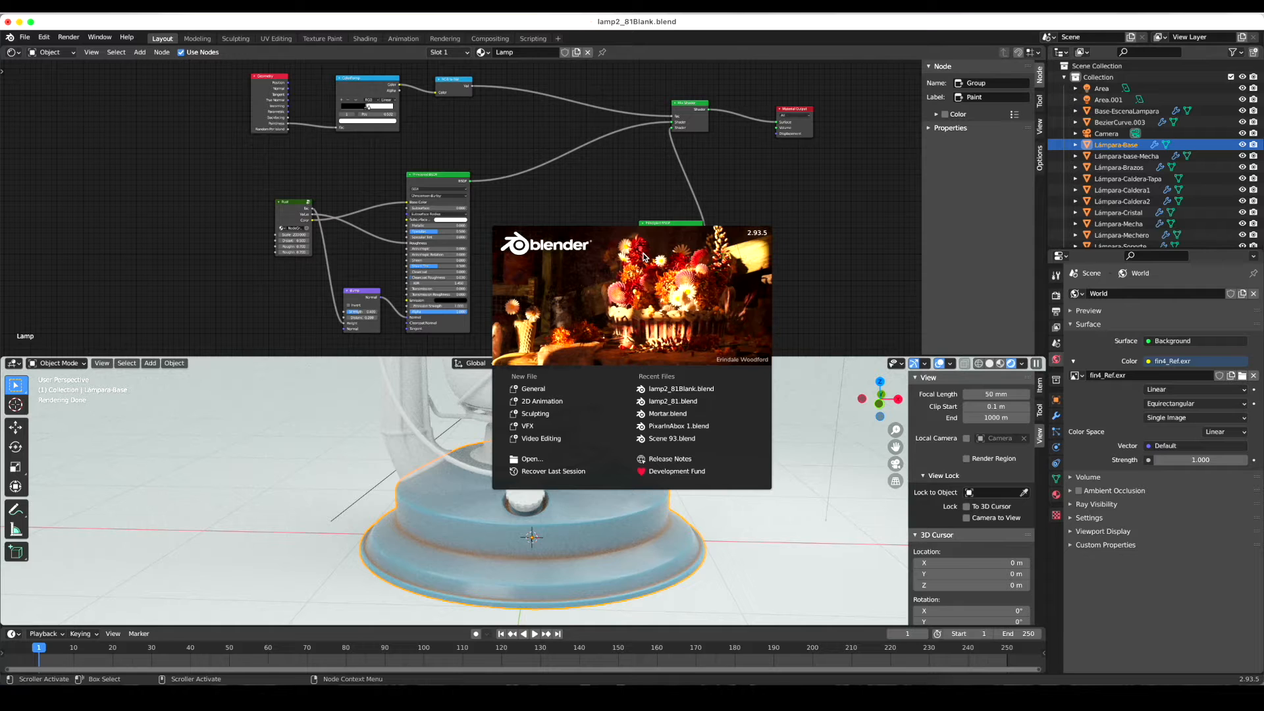
- Dismiss the splash screen and examine the rust and paint shader branches of the Lamp material
{"action": "left_click", "coordinate": [593, 170]}
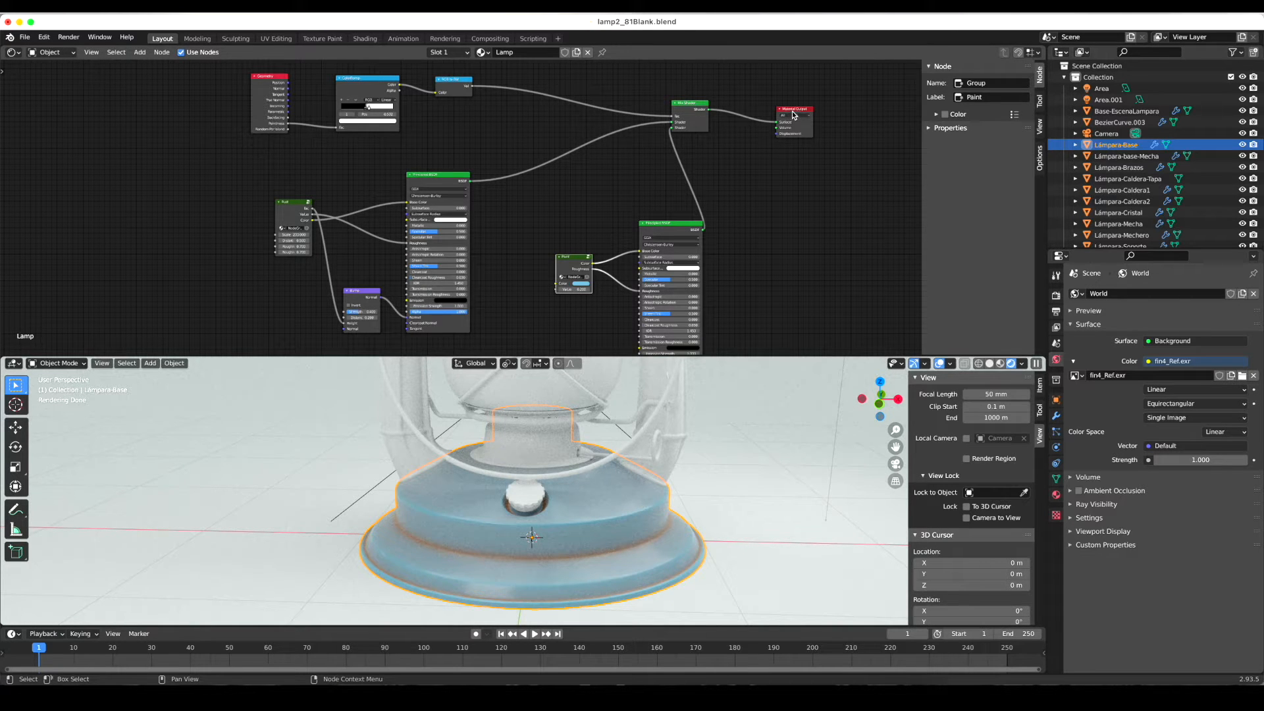
{"action": "left_click_drag", "start_coordinate": [249, 169], "coordinate": [392, 306]}
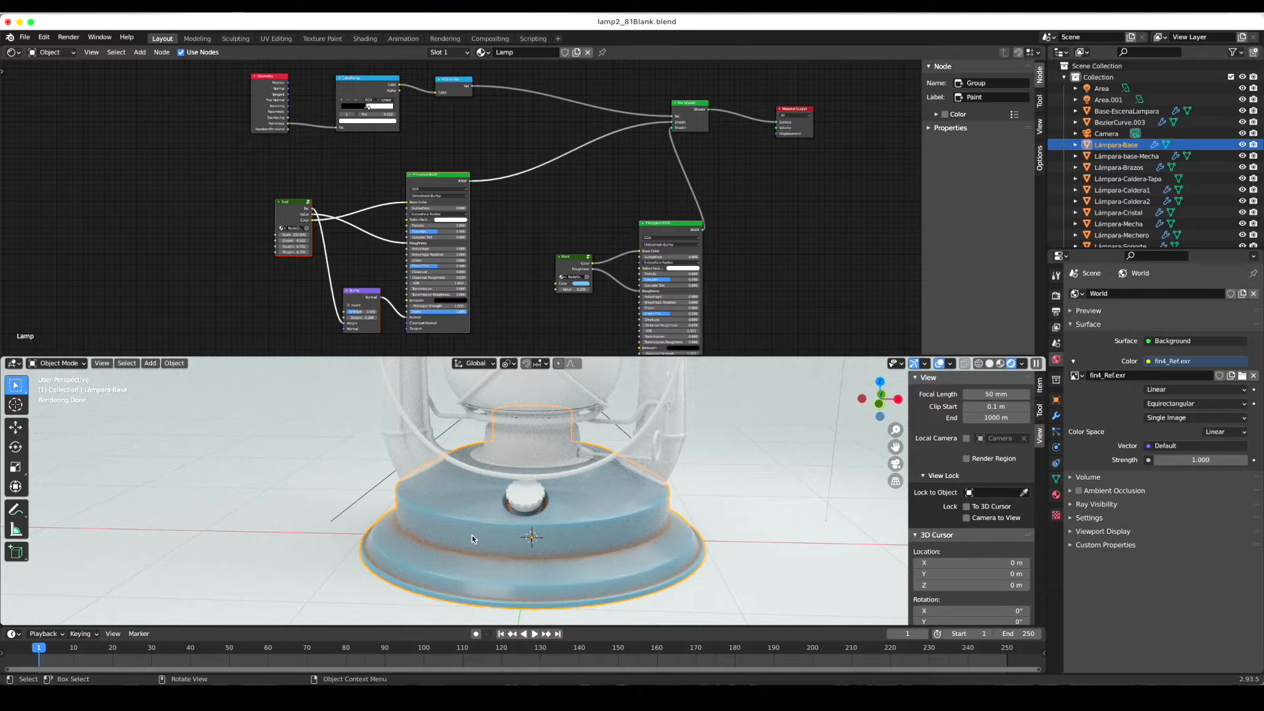
{"action": "left_click_drag", "start_coordinate": [230, 162], "coordinate": [532, 334]}
{"action": "mouse_move", "coordinate": [560, 209]}
{"action": "left_mouse_down"}
{"action": "mouse_move", "coordinate": [705, 309]}
{"action": "mouse_move", "coordinate": [732, 354]}
{"action": "left_mouse_up"}
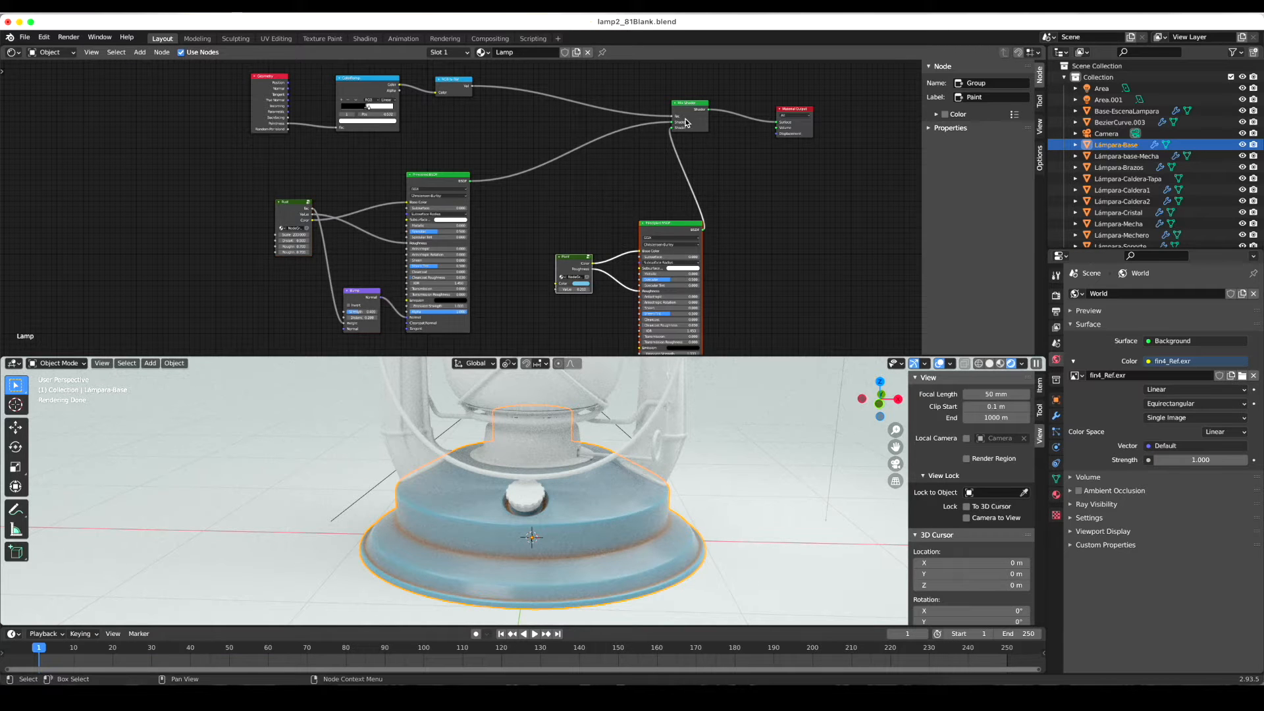
- Spread out the Mix Shader, Geometry and ColorRamp nodes slightly to make the mask and shader connections easier to follow
{"action": "left_click_drag", "start_coordinate": [686, 109], "coordinate": [711, 110]}
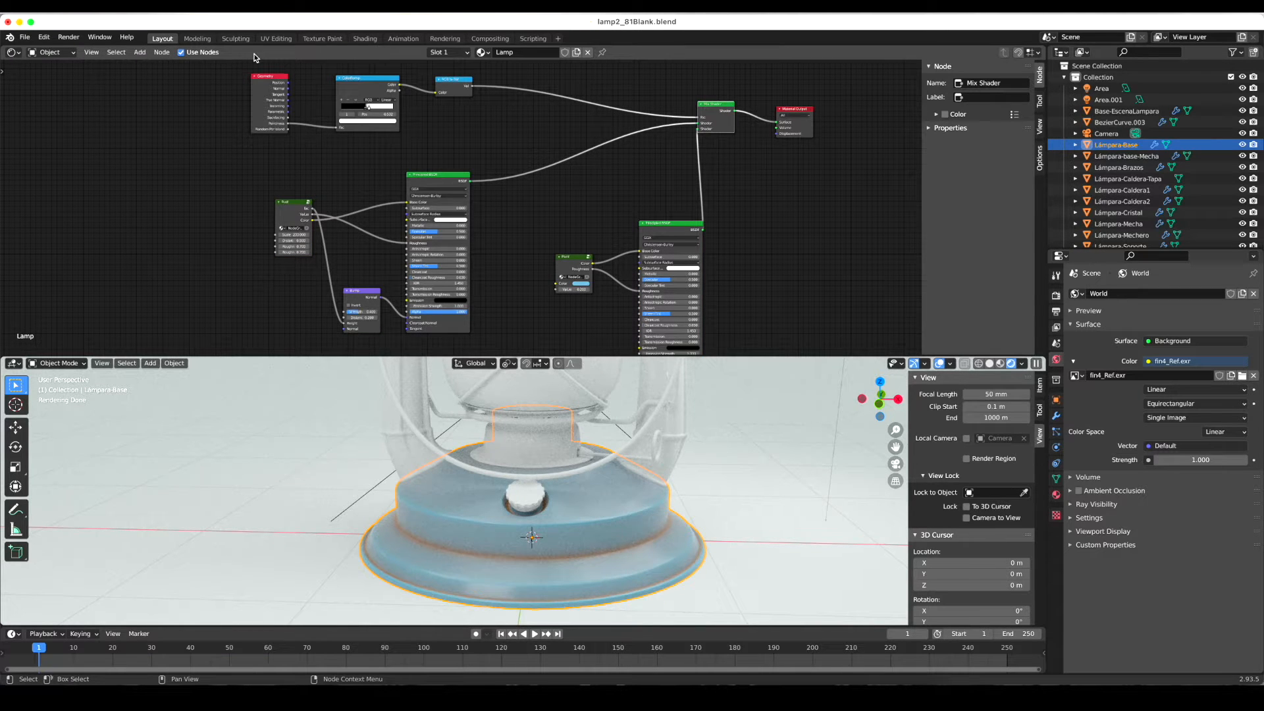
{"action": "left_click_drag", "start_coordinate": [225, 65], "coordinate": [495, 144]}
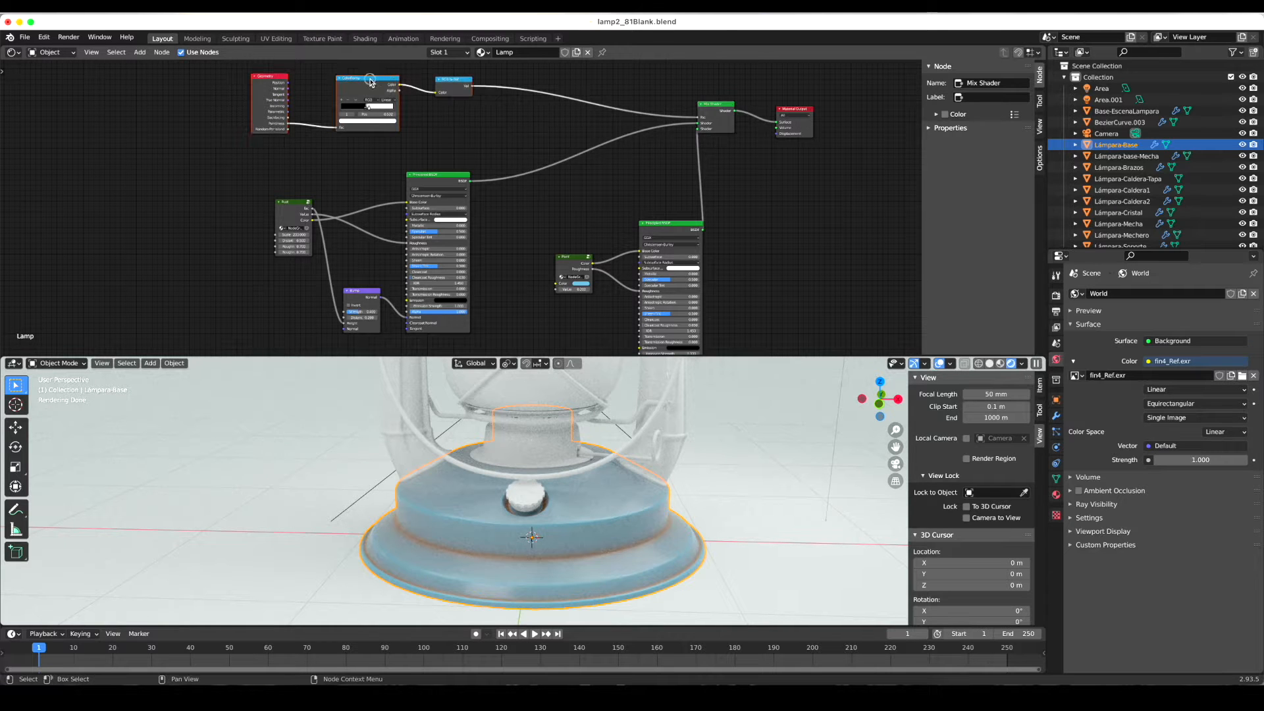
{"action": "left_click_drag", "start_coordinate": [371, 82], "coordinate": [357, 78]}
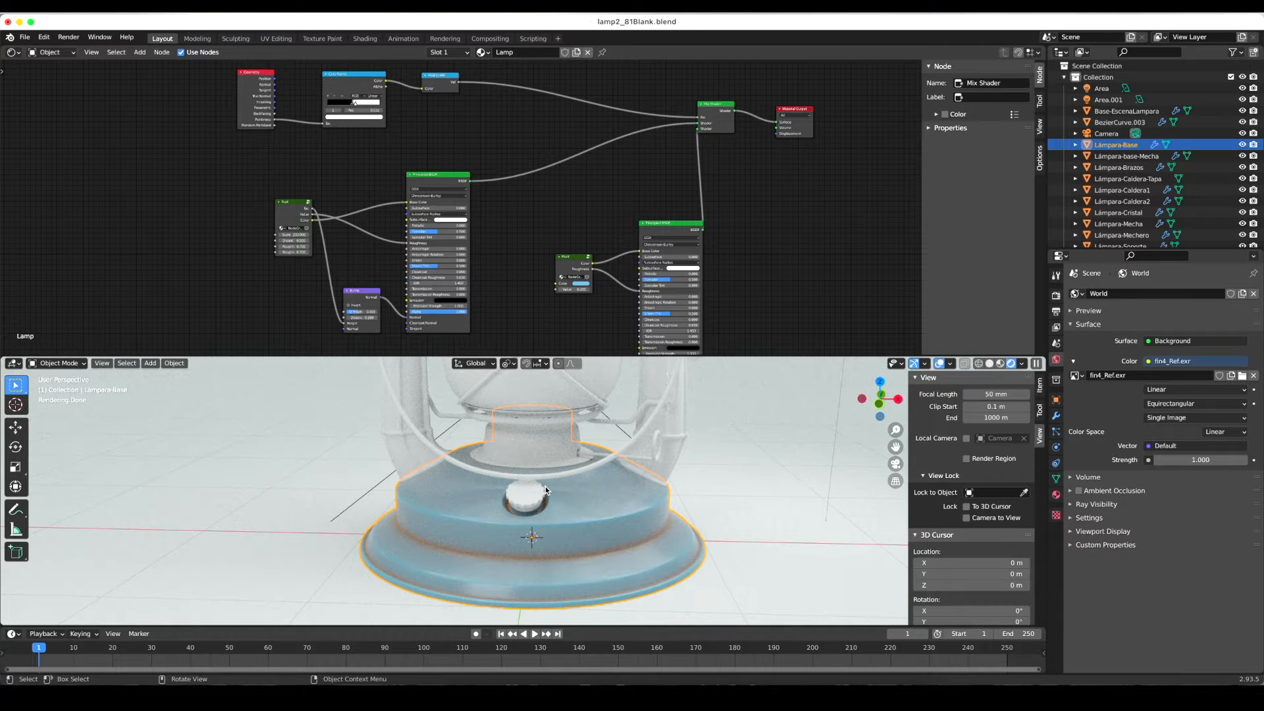
{"action": "left_click_drag", "start_coordinate": [713, 112], "coordinate": [722, 114]}
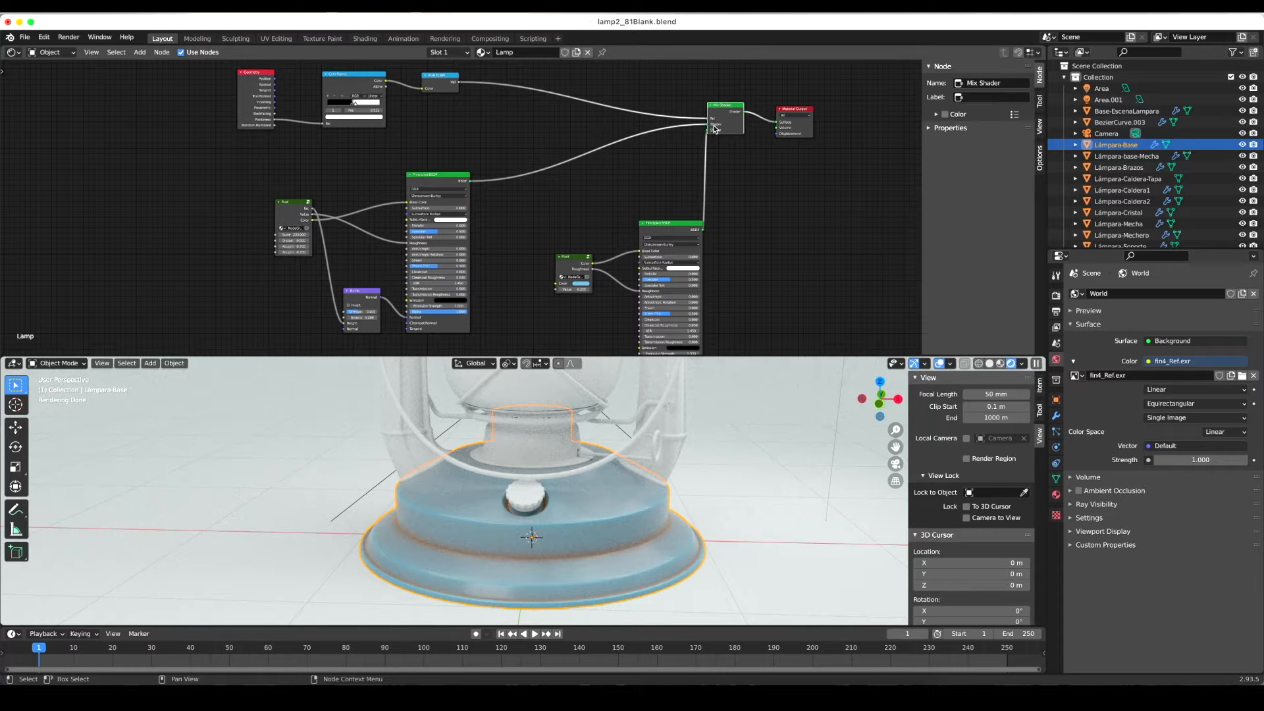
{"action": "left_click_drag", "start_coordinate": [330, 79], "coordinate": [246, 78]}
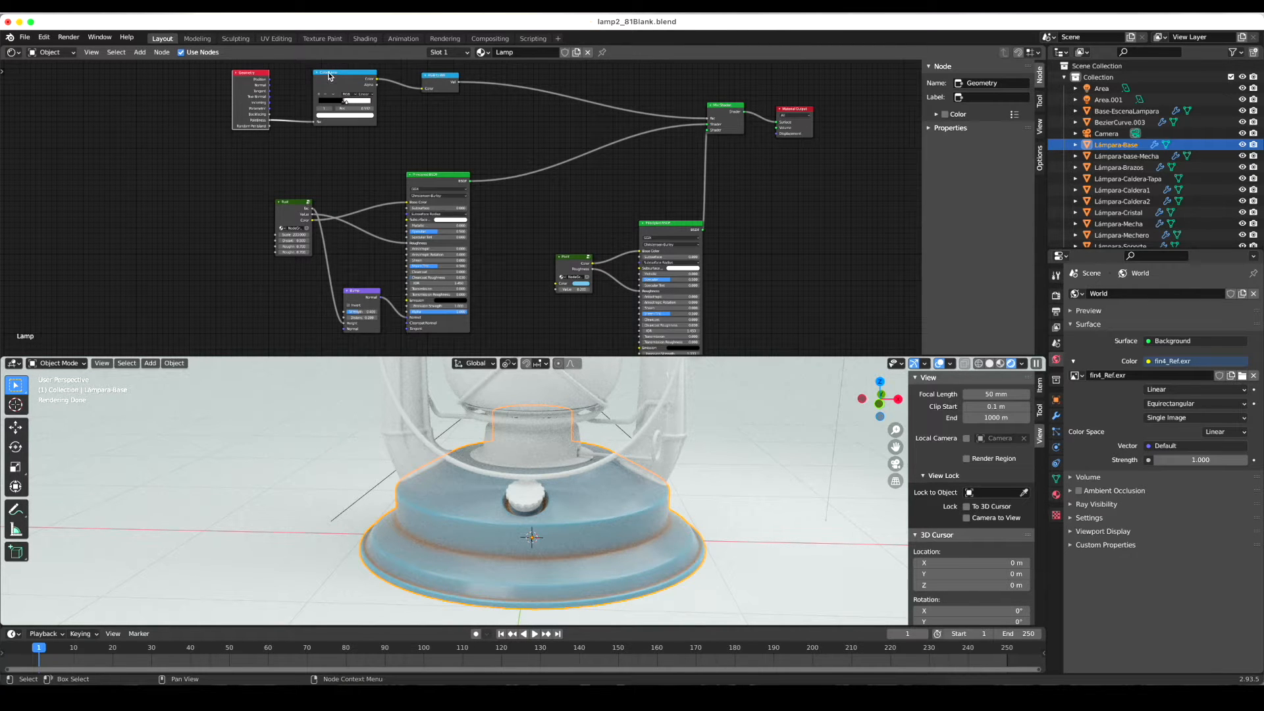
{"action": "left_click_drag", "start_coordinate": [329, 77], "coordinate": [327, 72]}
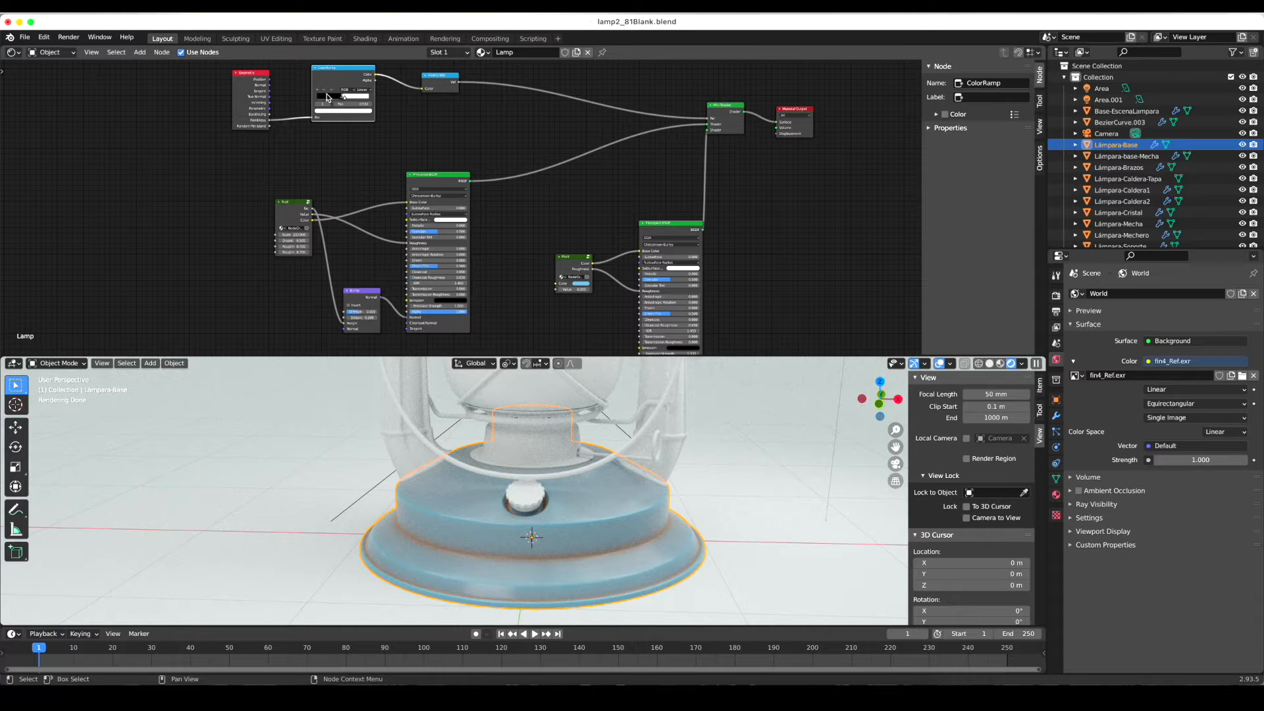
{"action": "left_click_drag", "start_coordinate": [340, 73], "coordinate": [337, 75]}
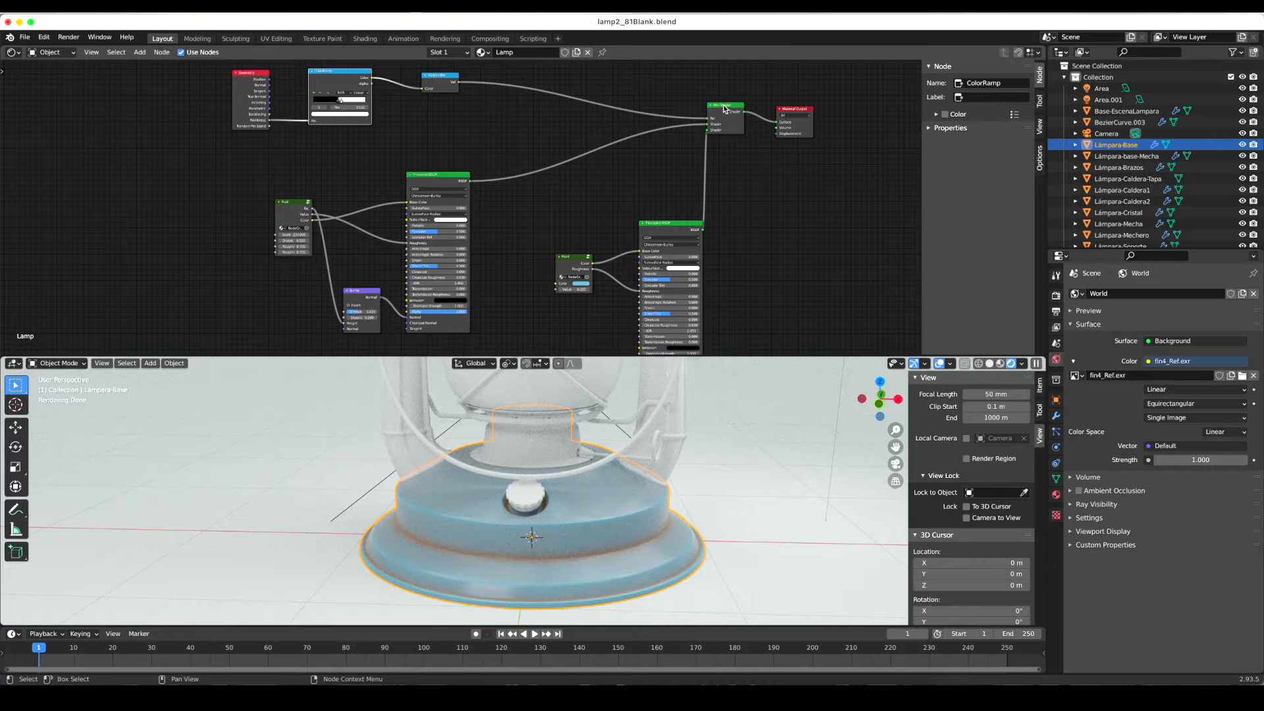
{"action": "left_click_drag", "start_coordinate": [729, 107], "coordinate": [734, 94]}
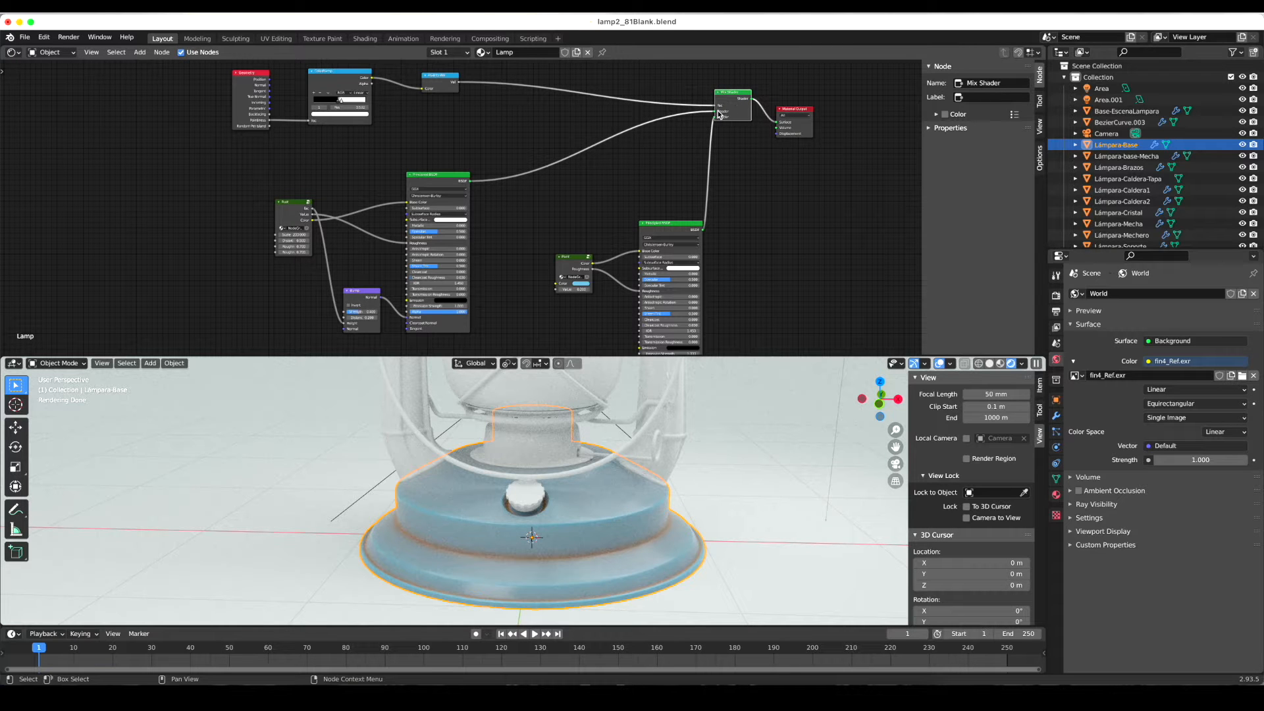
- Detach the edge mask from the Mix Shader's factor to preview the unmasked blend, and reconnect it
{"action": "mouse_move", "coordinate": [716, 107]}
{"action": "left_mouse_down"}
{"action": "mouse_move", "coordinate": [779, 126]}
{"action": "mouse_move", "coordinate": [732, 107]}
{"action": "left_mouse_up"}
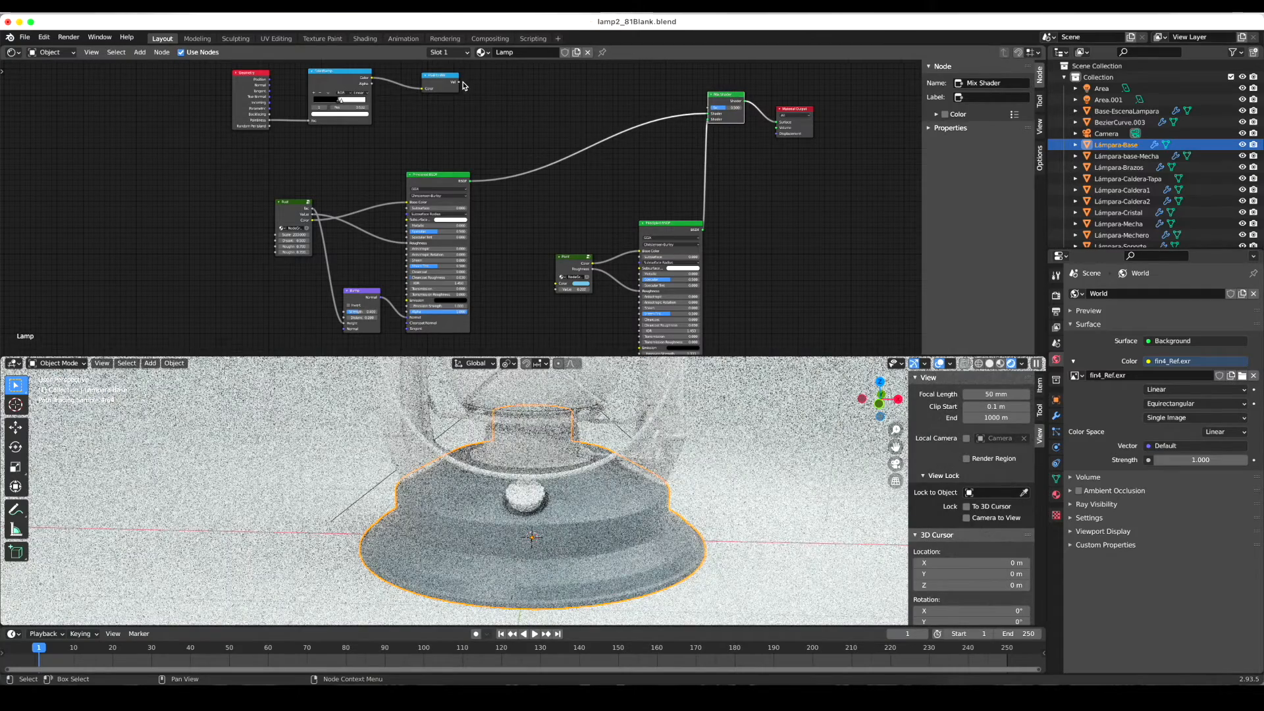
{"action": "left_click_drag", "start_coordinate": [461, 83], "coordinate": [711, 108]}
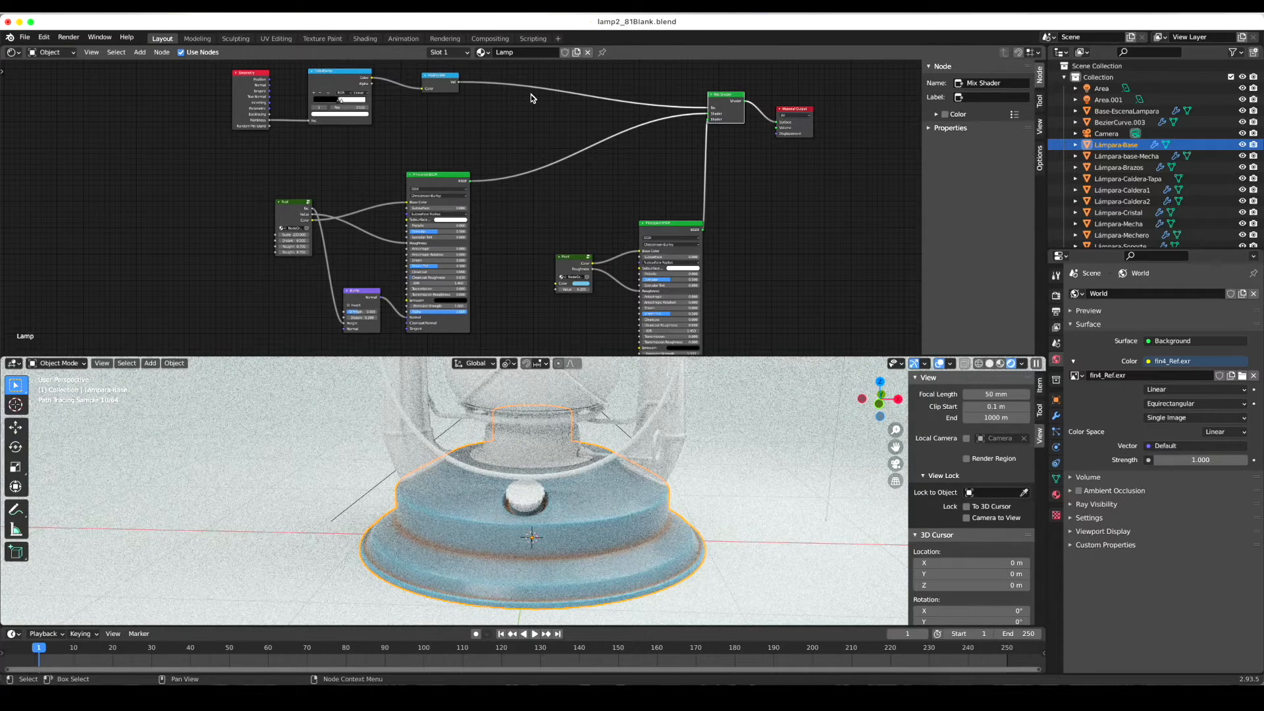
{"action": "left_click_drag", "start_coordinate": [717, 100], "coordinate": [716, 96]}
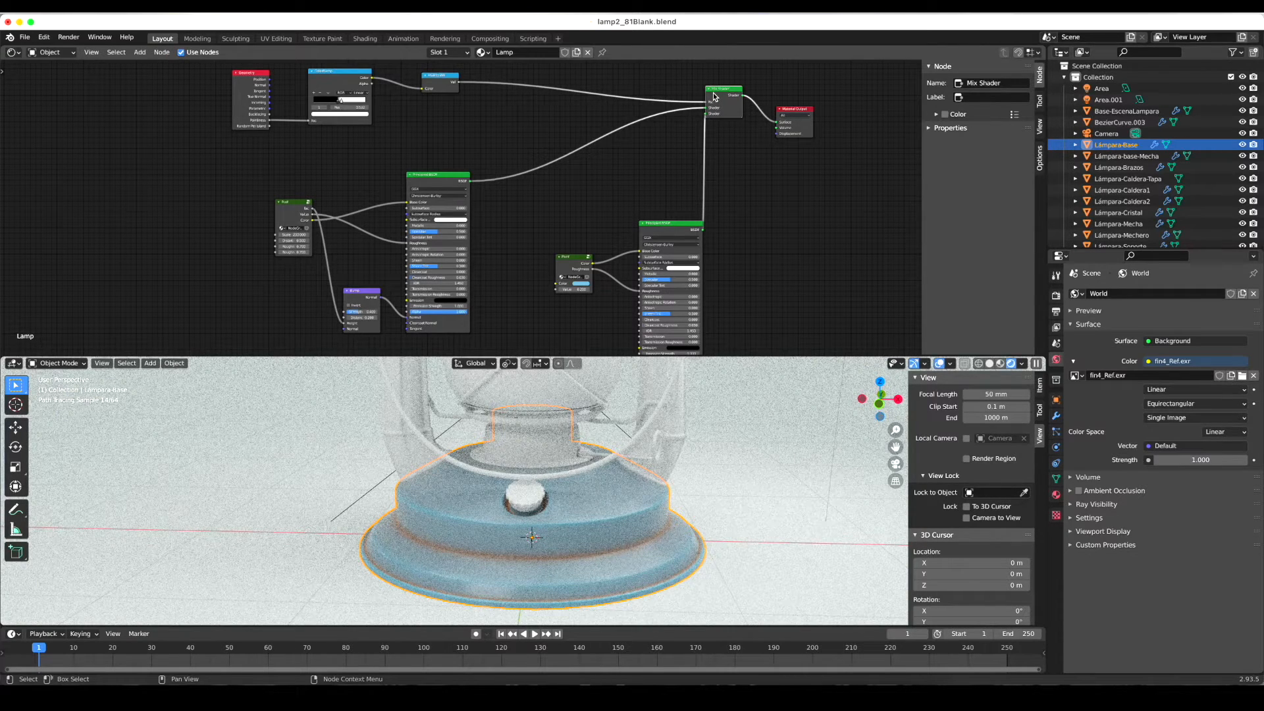
- Reposition the Rust group and the paint's Principled BSDF, and unplug and reconnect the mask at the Mix Shader's factor
{"action": "left_click_drag", "start_coordinate": [289, 205], "coordinate": [274, 199]}
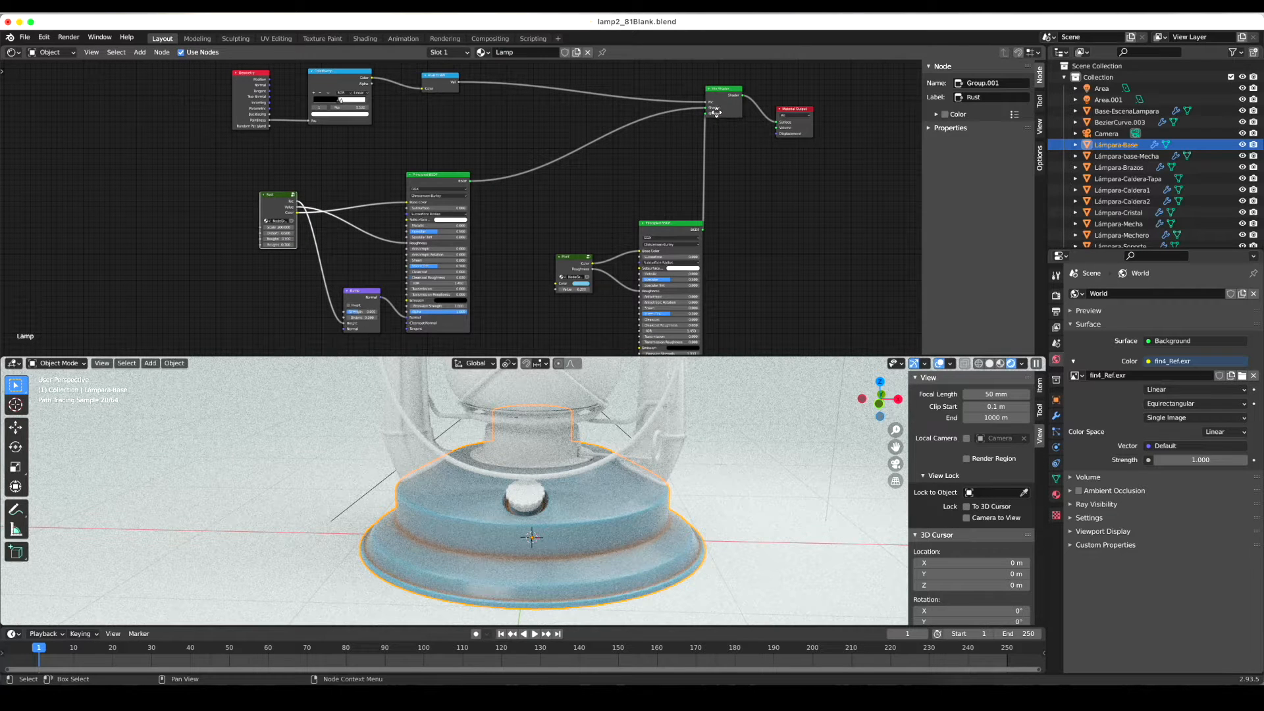
{"action": "left_click_drag", "start_coordinate": [660, 225], "coordinate": [632, 198]}
{"action": "left_click_drag", "start_coordinate": [705, 102], "coordinate": [691, 107]}
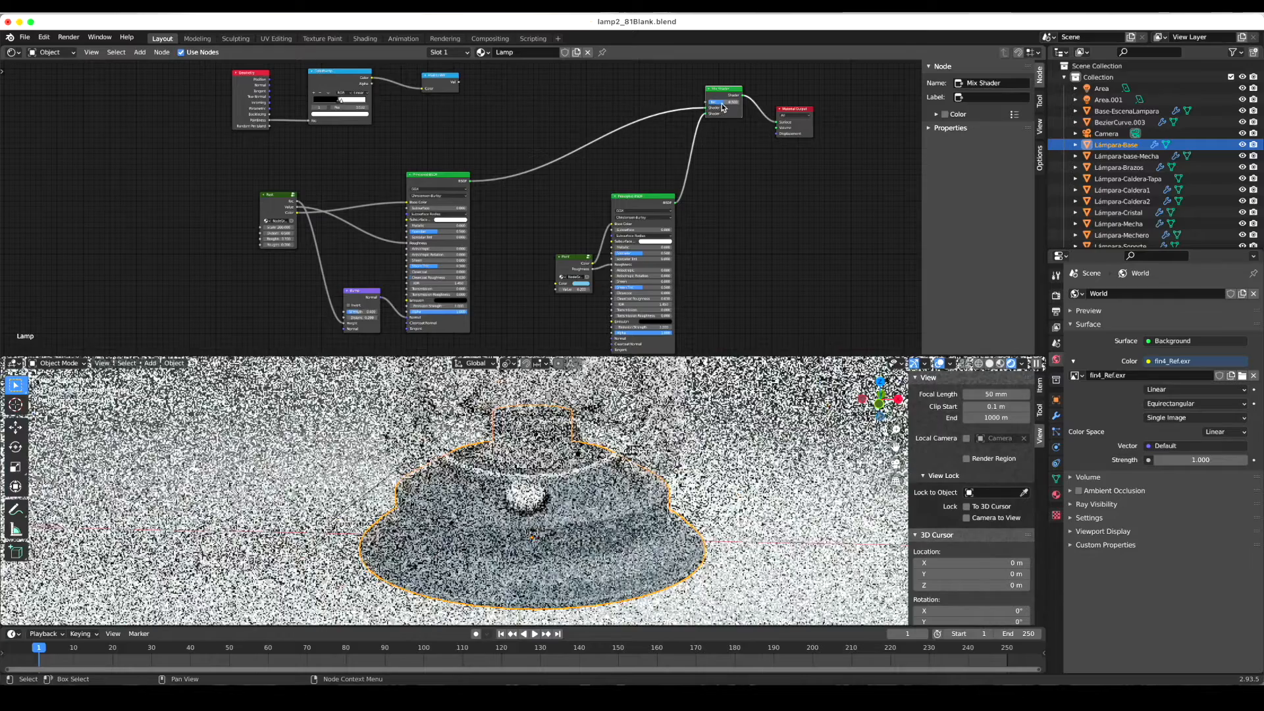
{"action": "left_click_drag", "start_coordinate": [460, 86], "coordinate": [709, 102]}
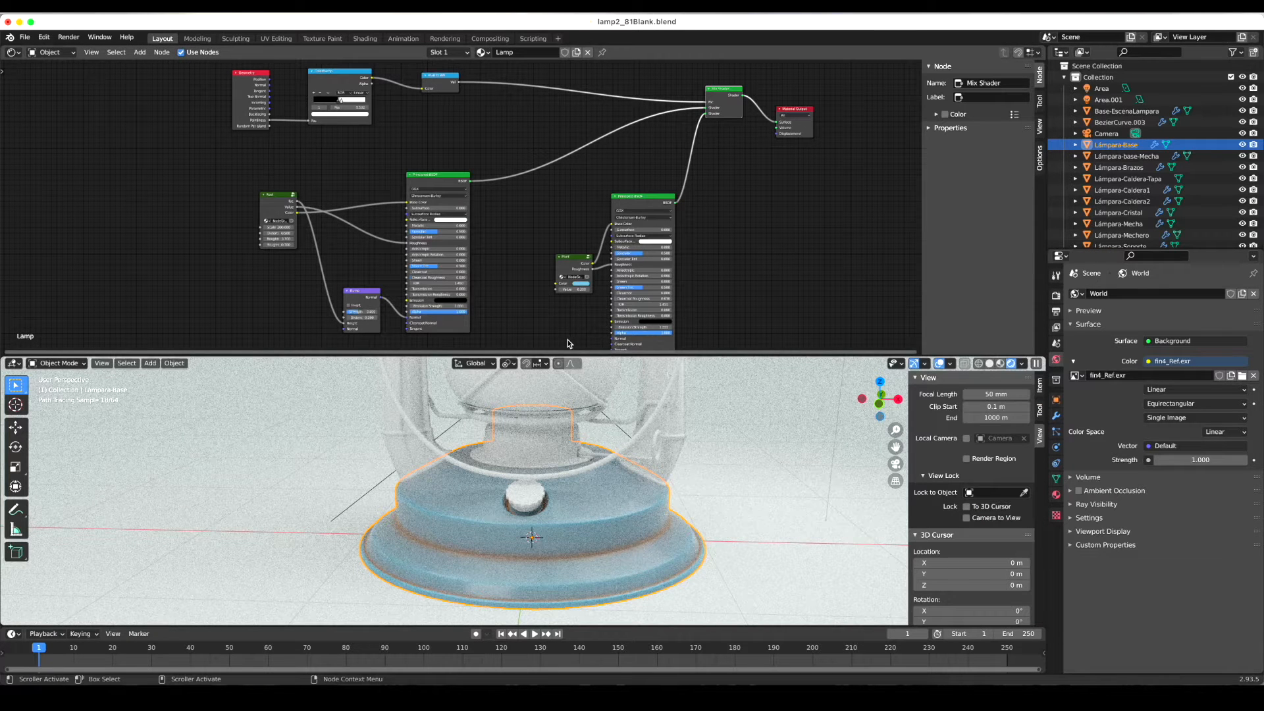
- Move the Geometry and ColorRamp nodes of the edge mask slightly apart within the Lamp node tree
{"action": "scroll", "coordinate": [447, 130], "scroll_direction": "up", "scroll_amount": 4}
{"action": "scroll", "coordinate": [447, 131], "scroll_direction": "left", "scroll_amount": 5}
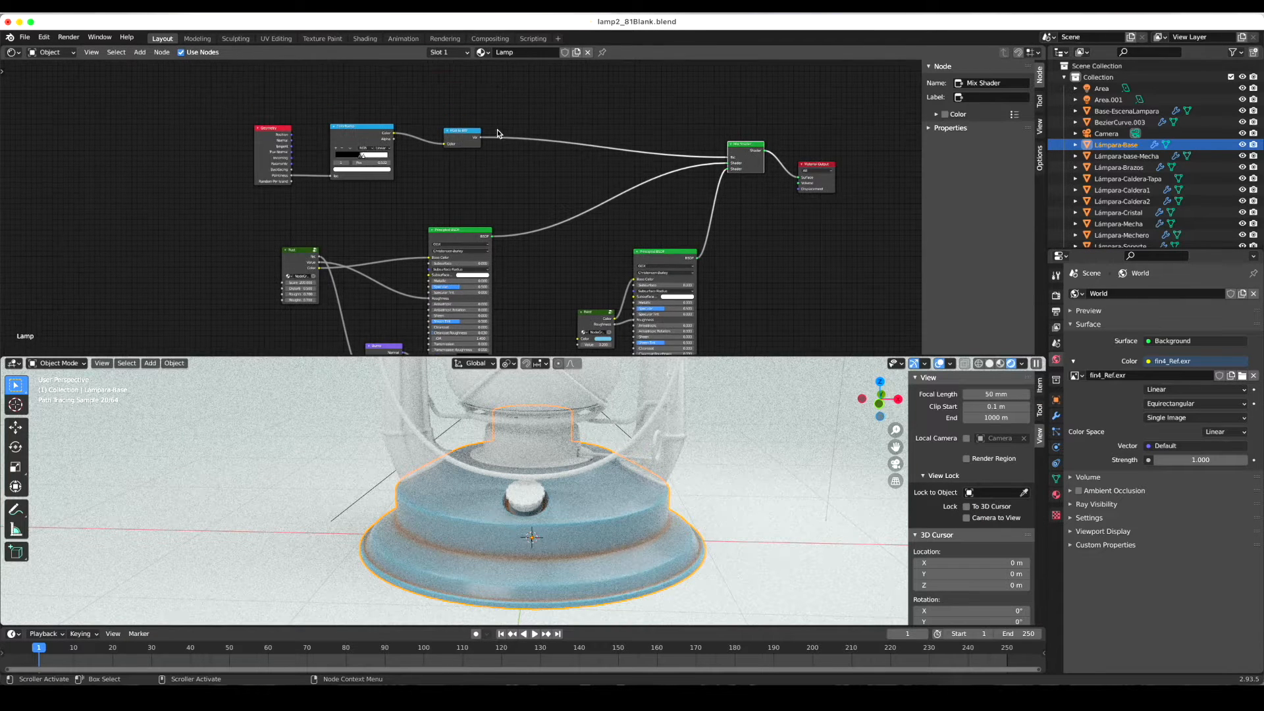
{"action": "scroll", "coordinate": [497, 134], "scroll_direction": "left", "scroll_amount": 2}
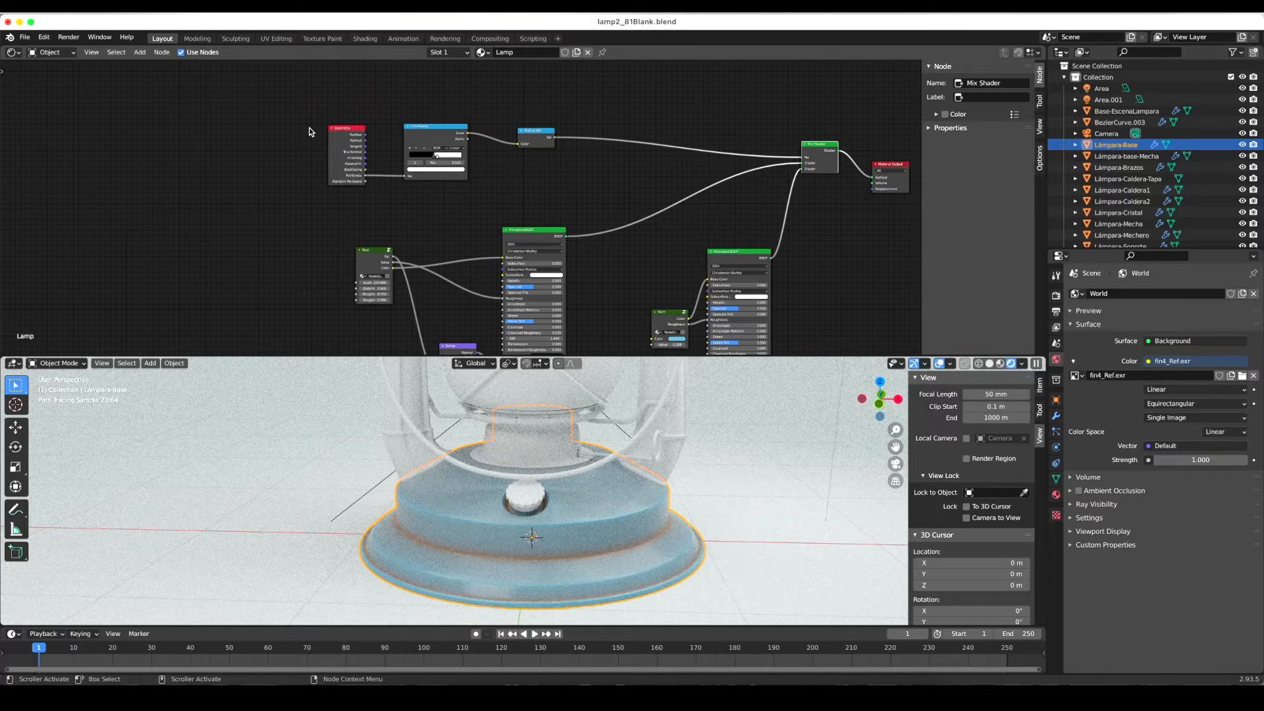
{"action": "left_click_drag", "start_coordinate": [351, 133], "coordinate": [322, 124]}
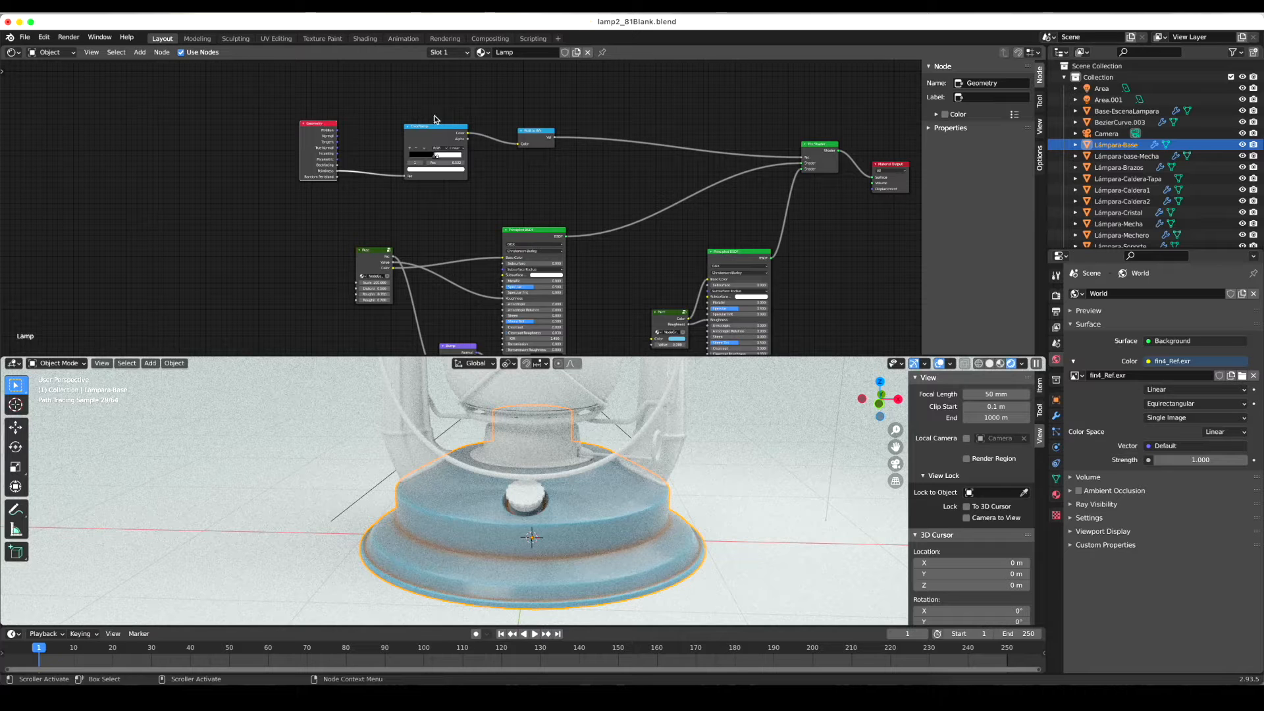
{"action": "left_click_drag", "start_coordinate": [436, 130], "coordinate": [431, 125]}
{"action": "left_click_drag", "start_coordinate": [264, 96], "coordinate": [579, 179]}
{"action": "scroll", "coordinate": [591, 177], "scroll_direction": "down", "scroll_amount": 3}
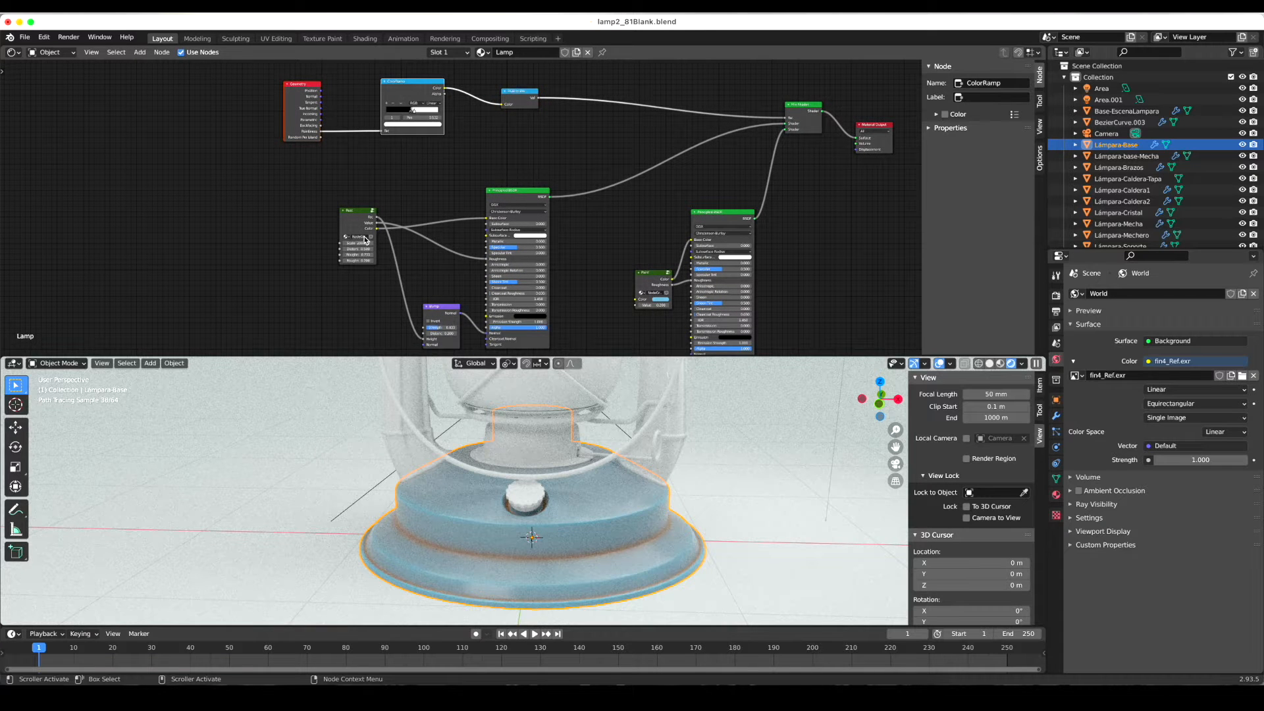
{"action": "scroll", "coordinate": [587, 124], "scroll_direction": "up", "scroll_amount": 2}
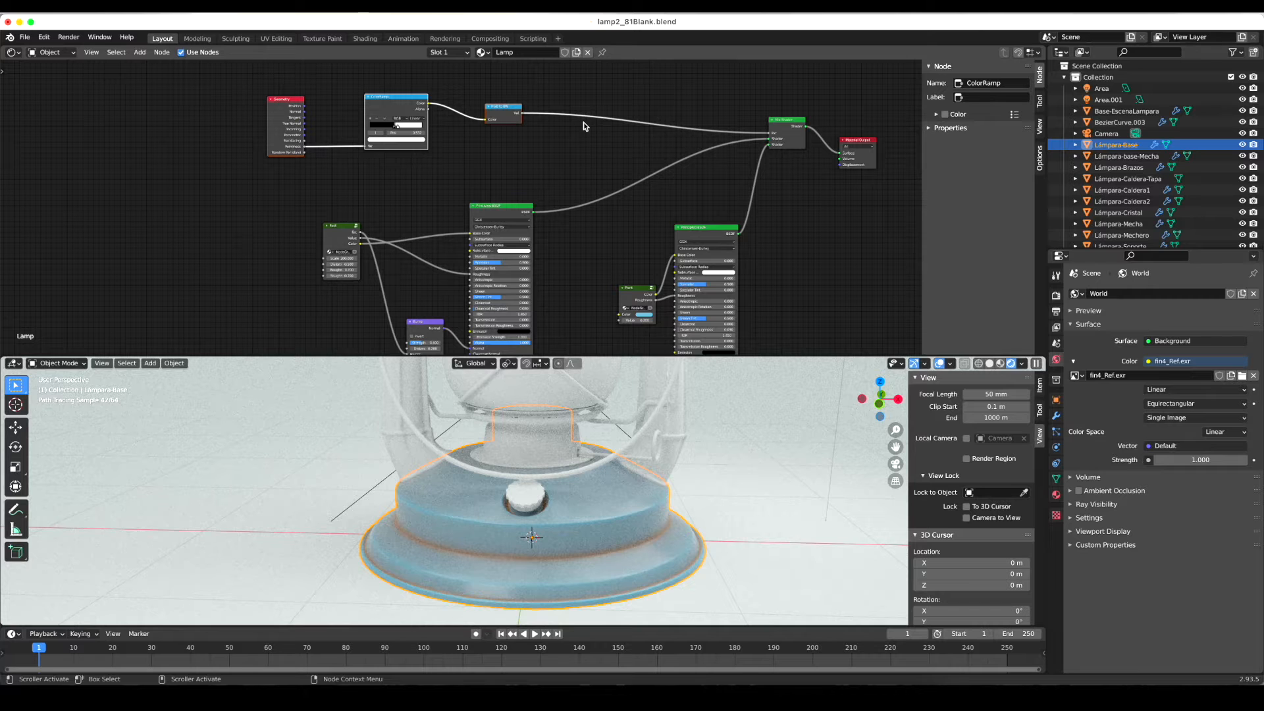
- Open the Rust node group to view its internal nodes and return to the main material tree
{"action": "left_click", "coordinate": [332, 236]}
{"action": "key", "text": "Tab"}
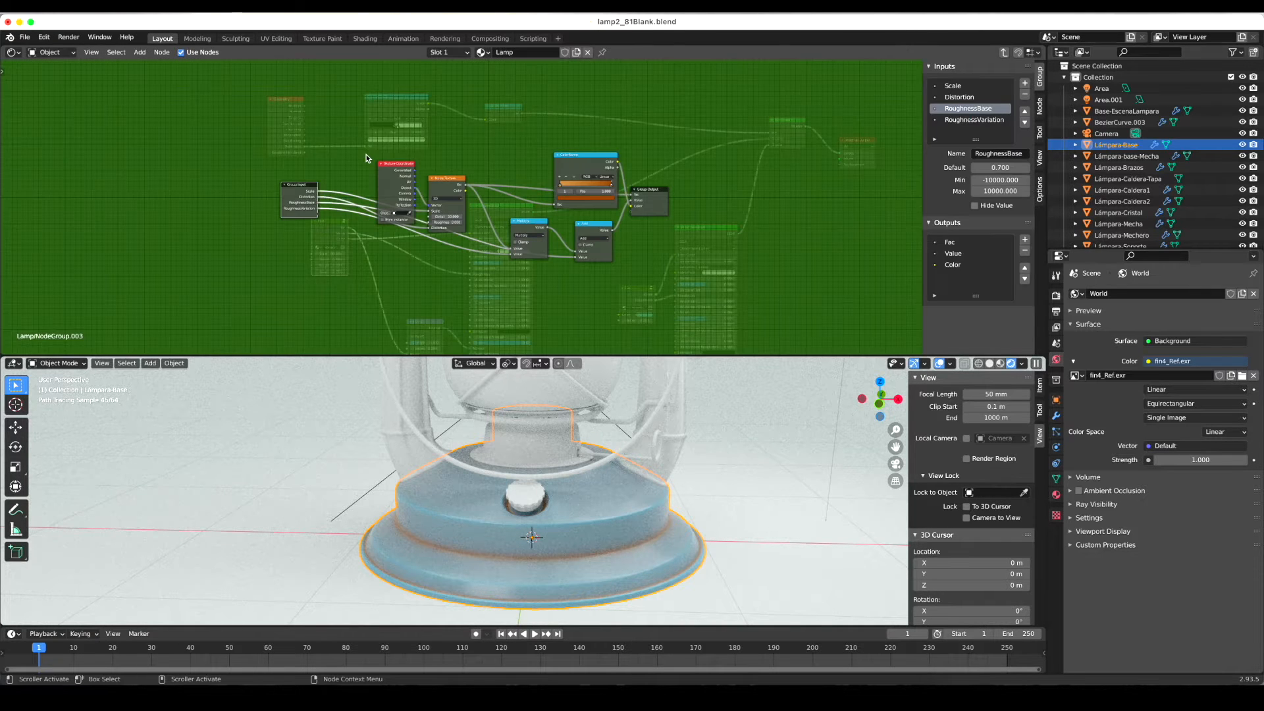
{"action": "key", "text": "Tab"}
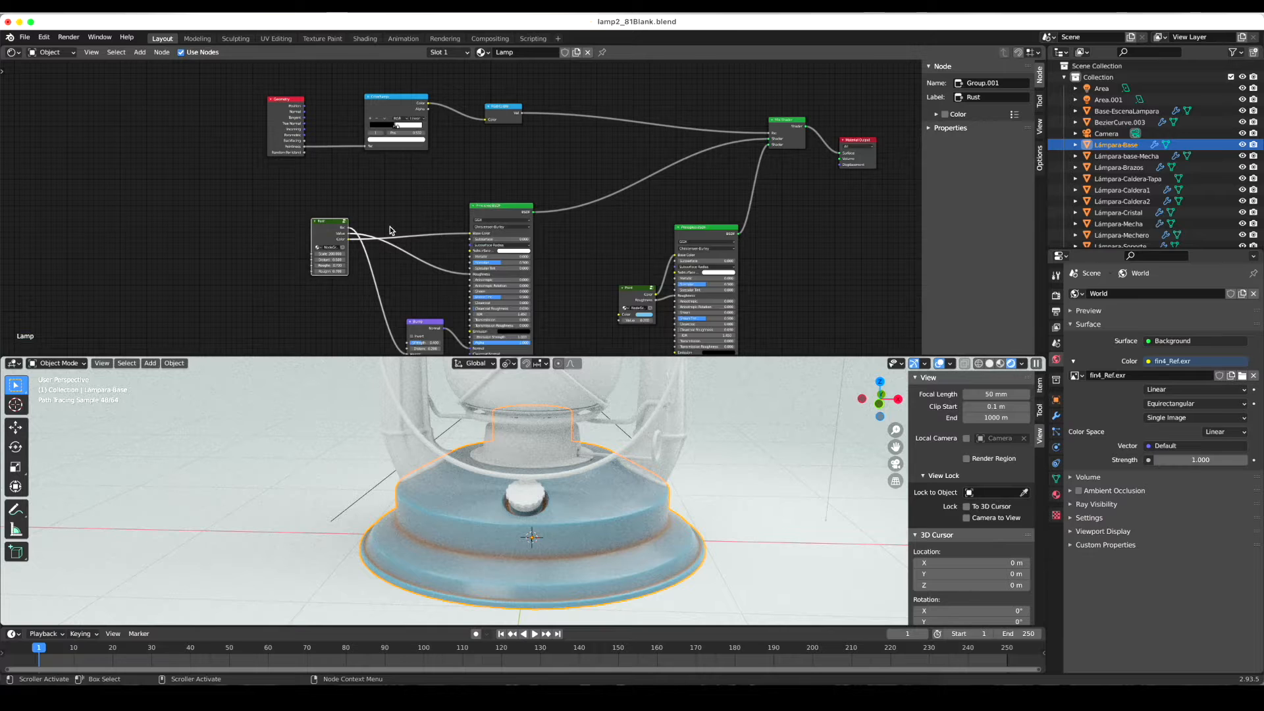
- Raise the ColorRamp node above the Geometry and converter nodes in the mask chain
{"action": "scroll", "coordinate": [391, 191], "scroll_direction": "up", "scroll_amount": 2, "text": "shift"}
{"action": "left_click_drag", "start_coordinate": [229, 105], "coordinate": [552, 199]}
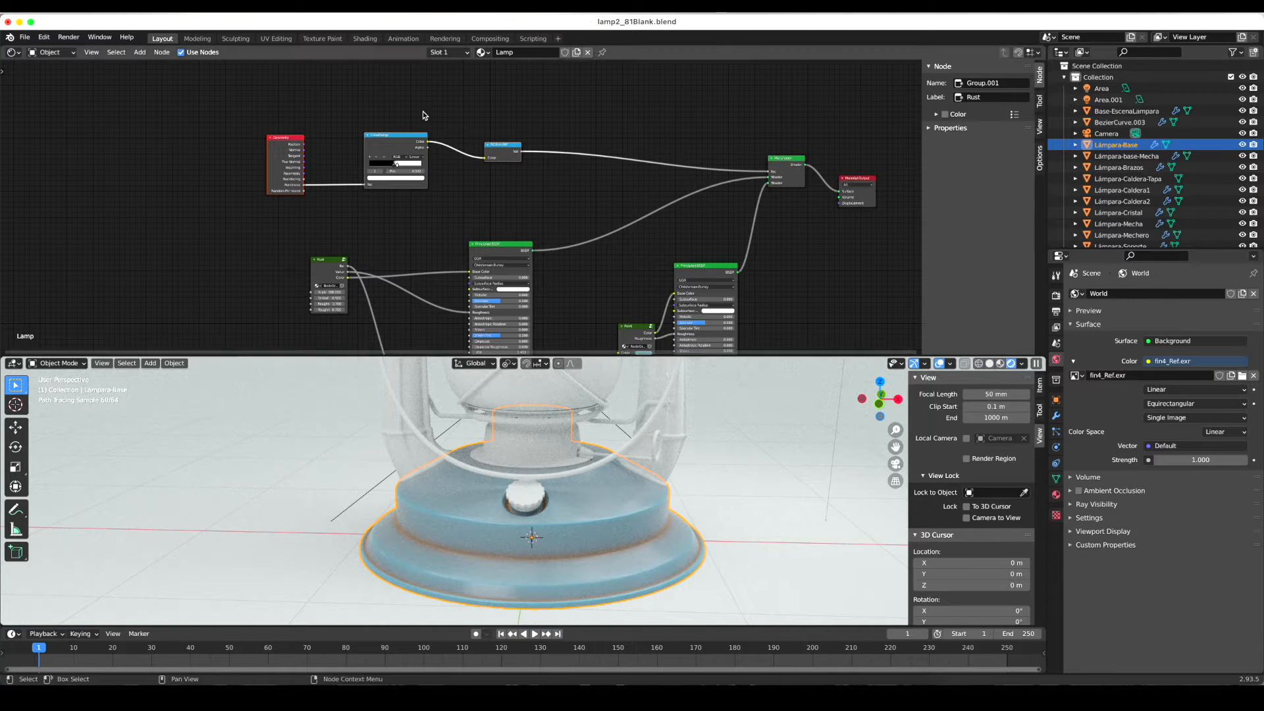
{"action": "mouse_move", "coordinate": [392, 141]}
{"action": "left_mouse_down"}
{"action": "mouse_move", "coordinate": [392, 127]}
{"action": "mouse_move", "coordinate": [366, 115]}
{"action": "mouse_move", "coordinate": [389, 128]}
{"action": "left_mouse_up"}
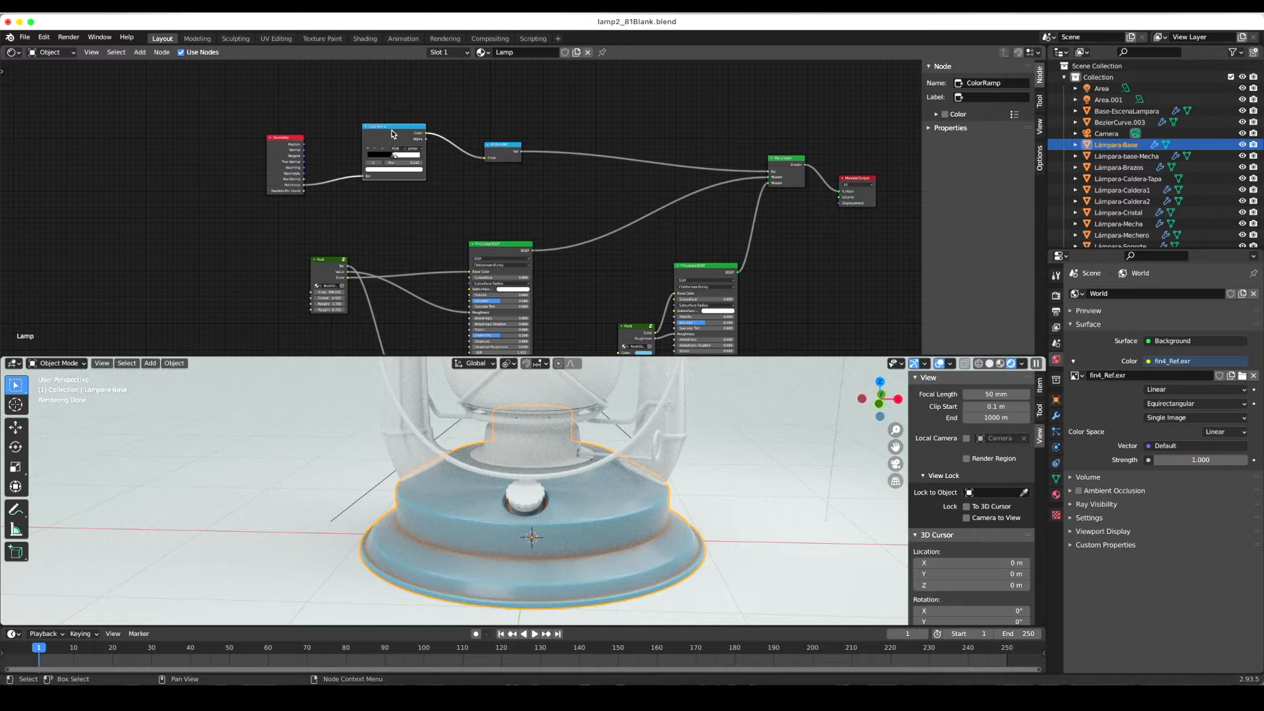
{"action": "left_click_drag", "start_coordinate": [393, 129], "coordinate": [397, 120]}
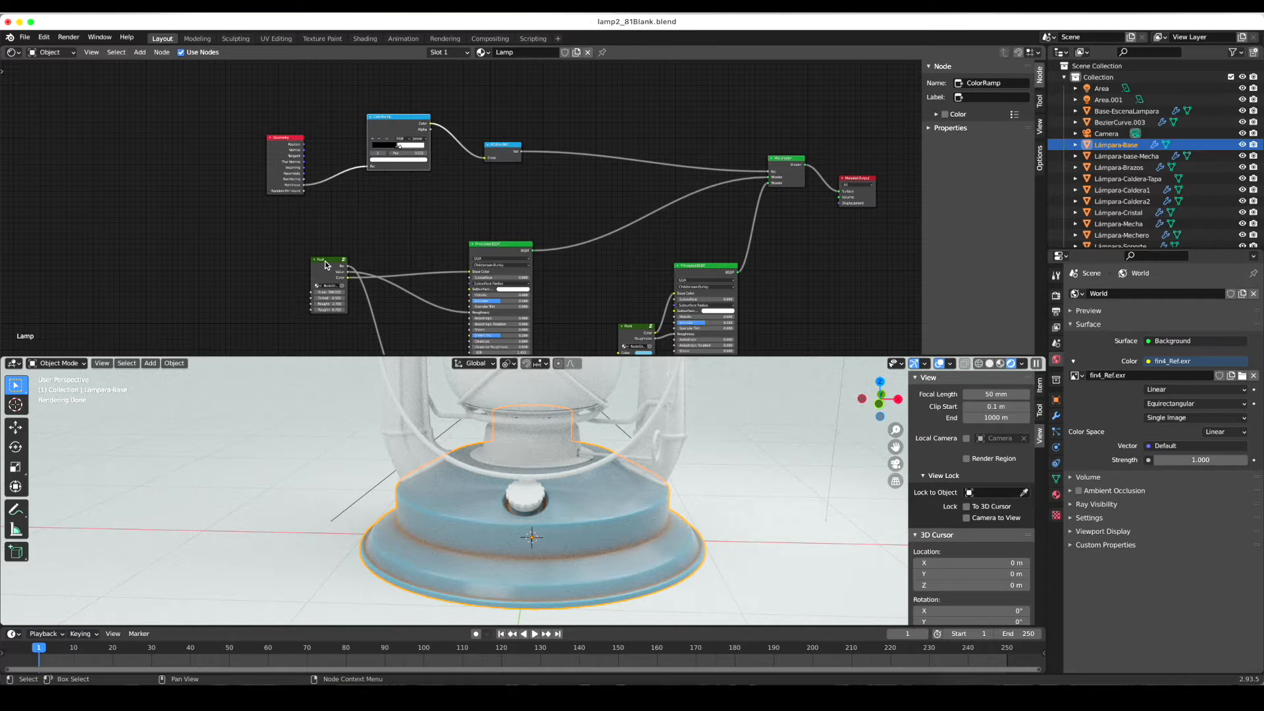
- Shift the Rust group node slightly upward and look inside the group once more before returning to the main tree
{"action": "left_click_drag", "start_coordinate": [316, 274], "coordinate": [308, 256]}
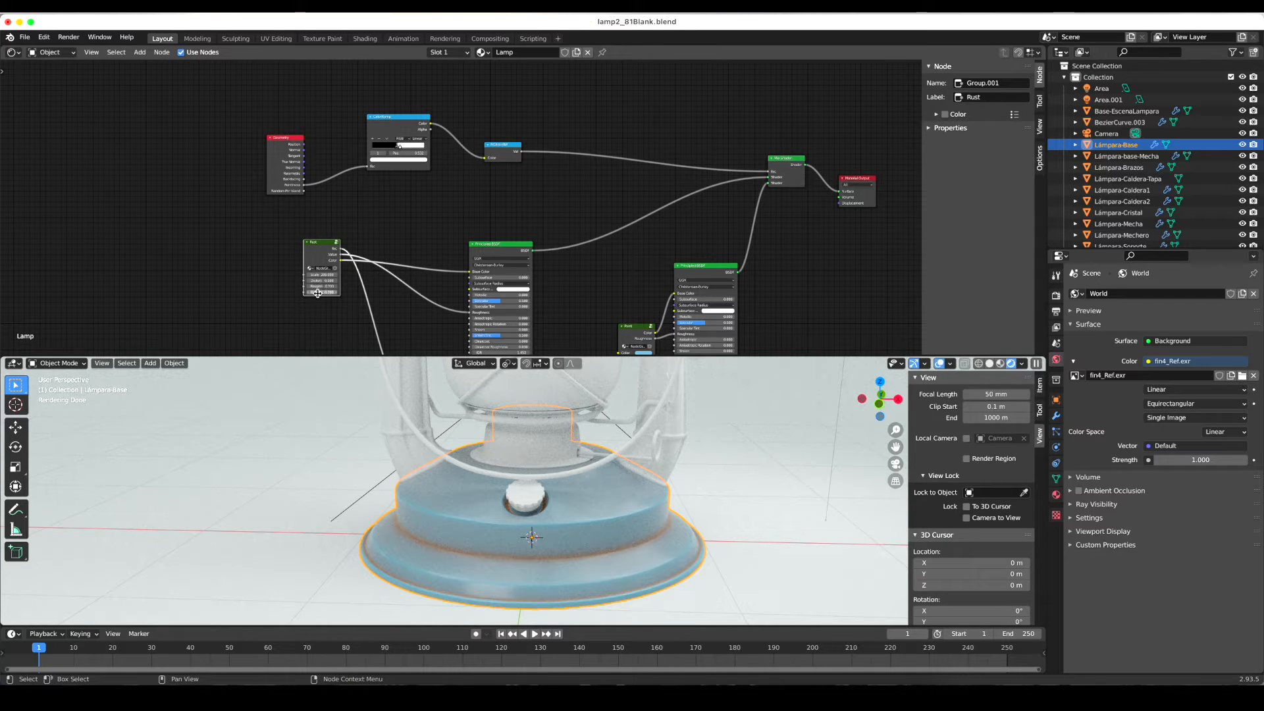
{"action": "key", "text": "Tab"}
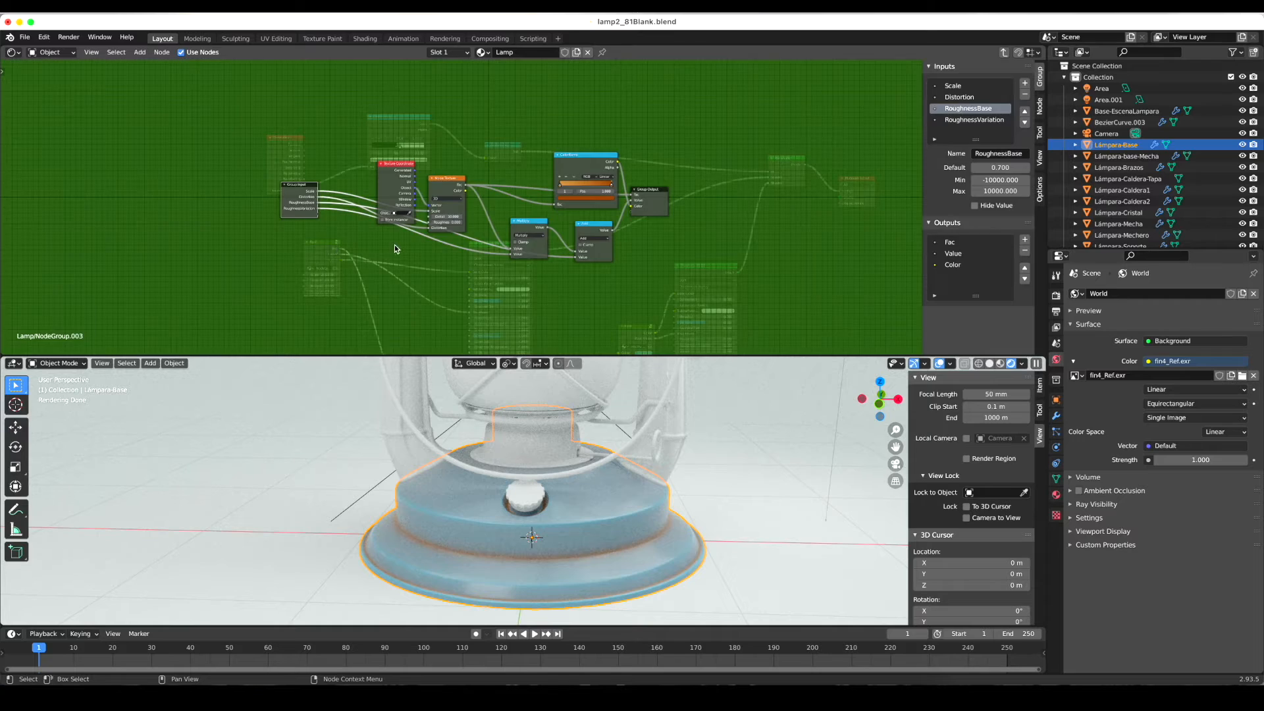
{"action": "key", "text": "Tab"}
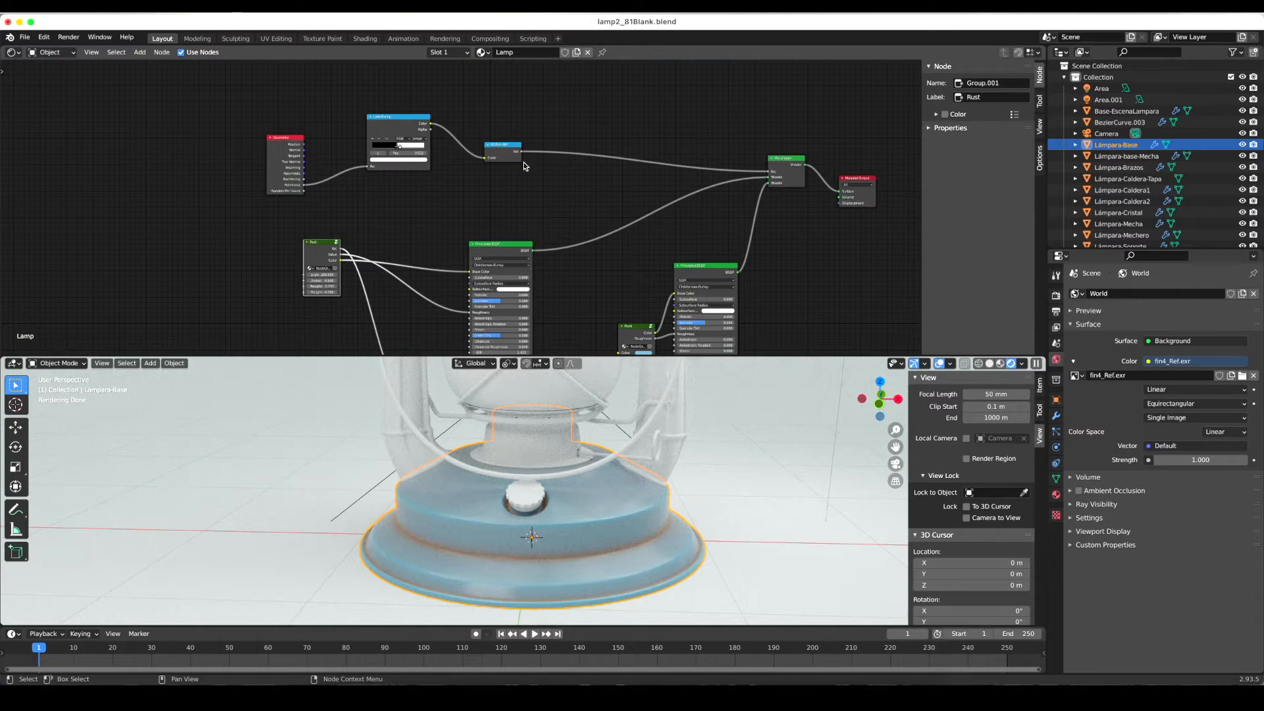
- Delete the ColorRamp node from the edge mask and move the Geometry node away to free up space
{"action": "left_click", "coordinate": [403, 121]}
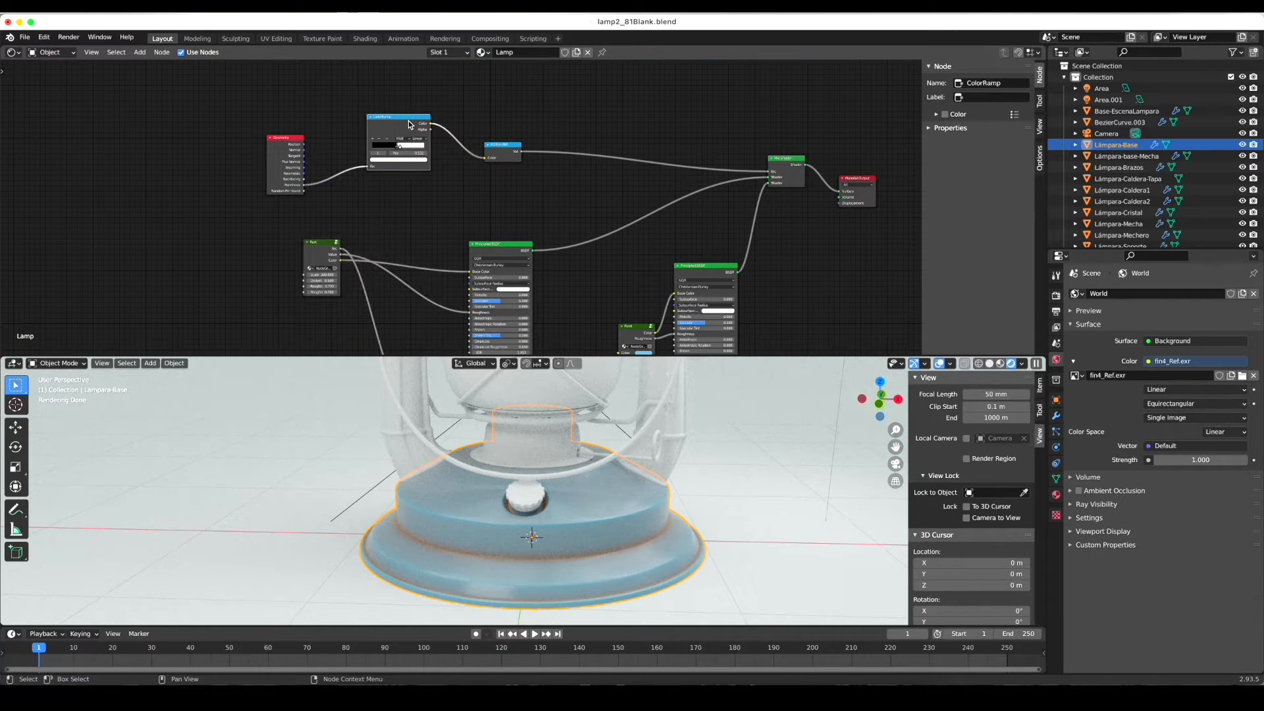
{"action": "key", "text": "x"}
{"action": "left_click_drag", "start_coordinate": [296, 137], "coordinate": [273, 131]}
- Add a Math node beside the Geometry node and place a duplicate of it to its right
{"action": "key", "text": "shift+a"}
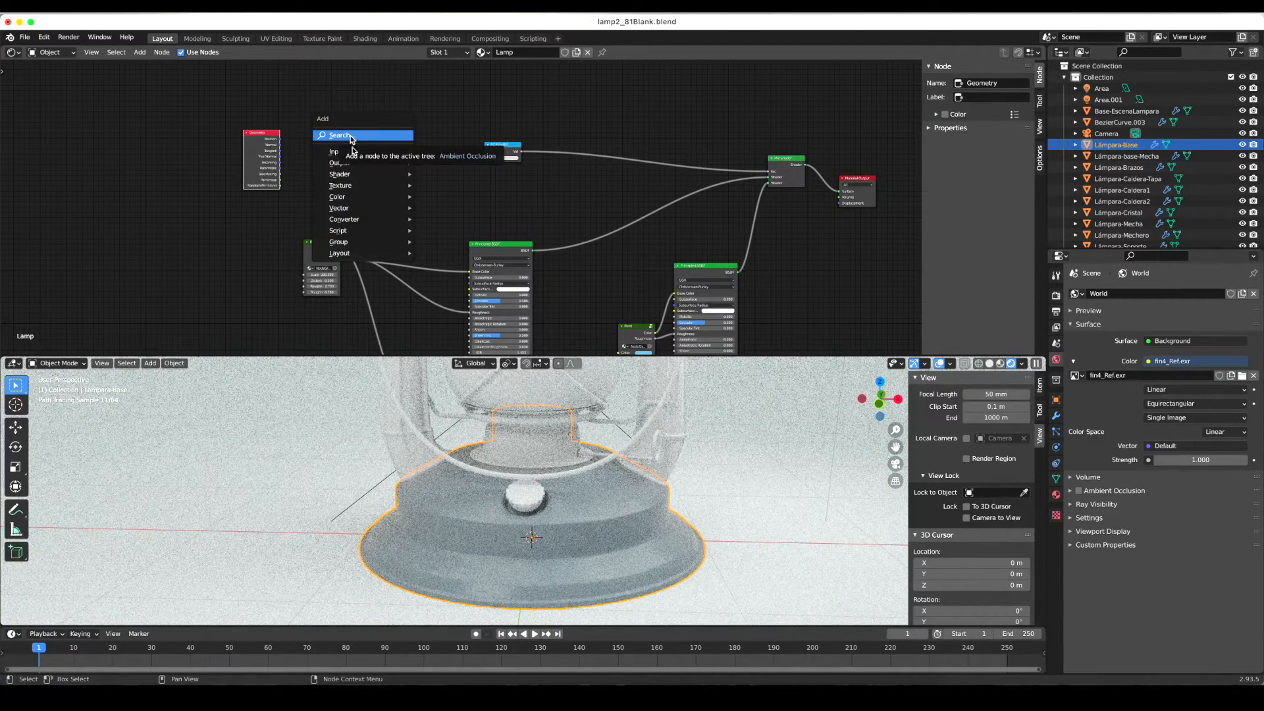
{"action": "mouse_move", "coordinate": [372, 219]}
{"action": "left_click", "coordinate": [445, 321]}
{"action": "left_click_drag", "start_coordinate": [343, 126], "coordinate": [331, 131]}
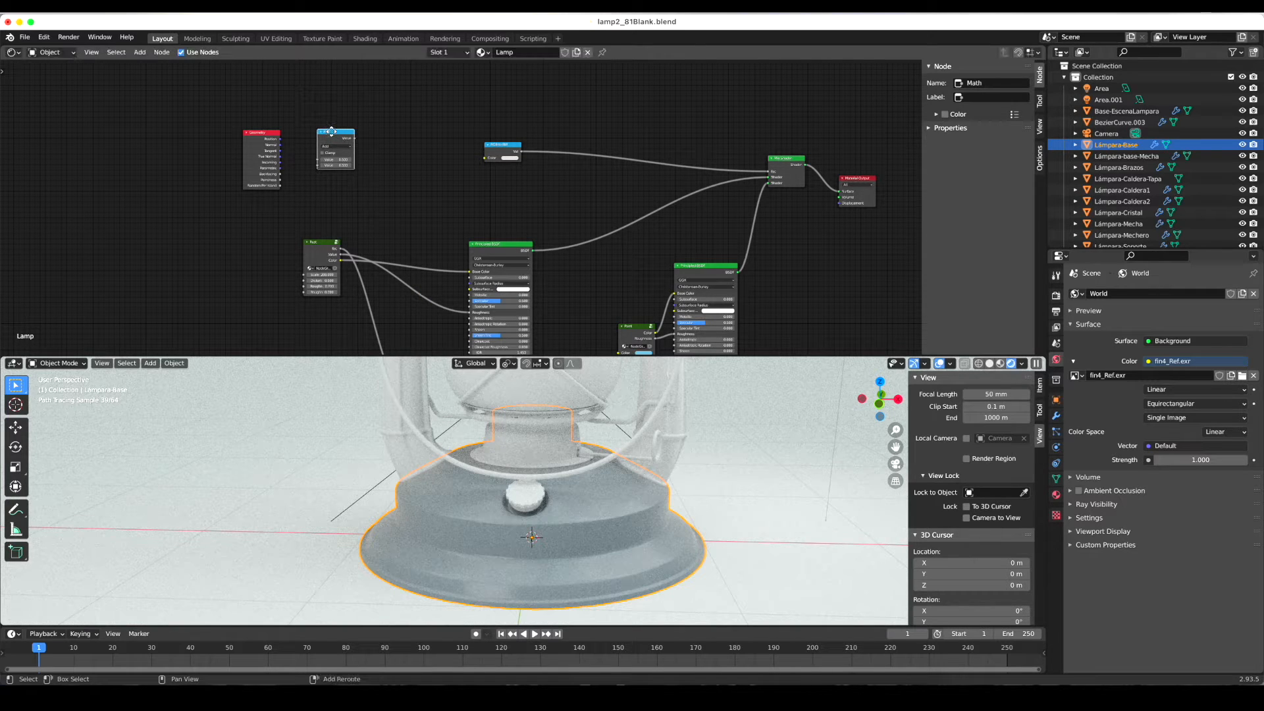
{"action": "key", "text": "shift+d"}
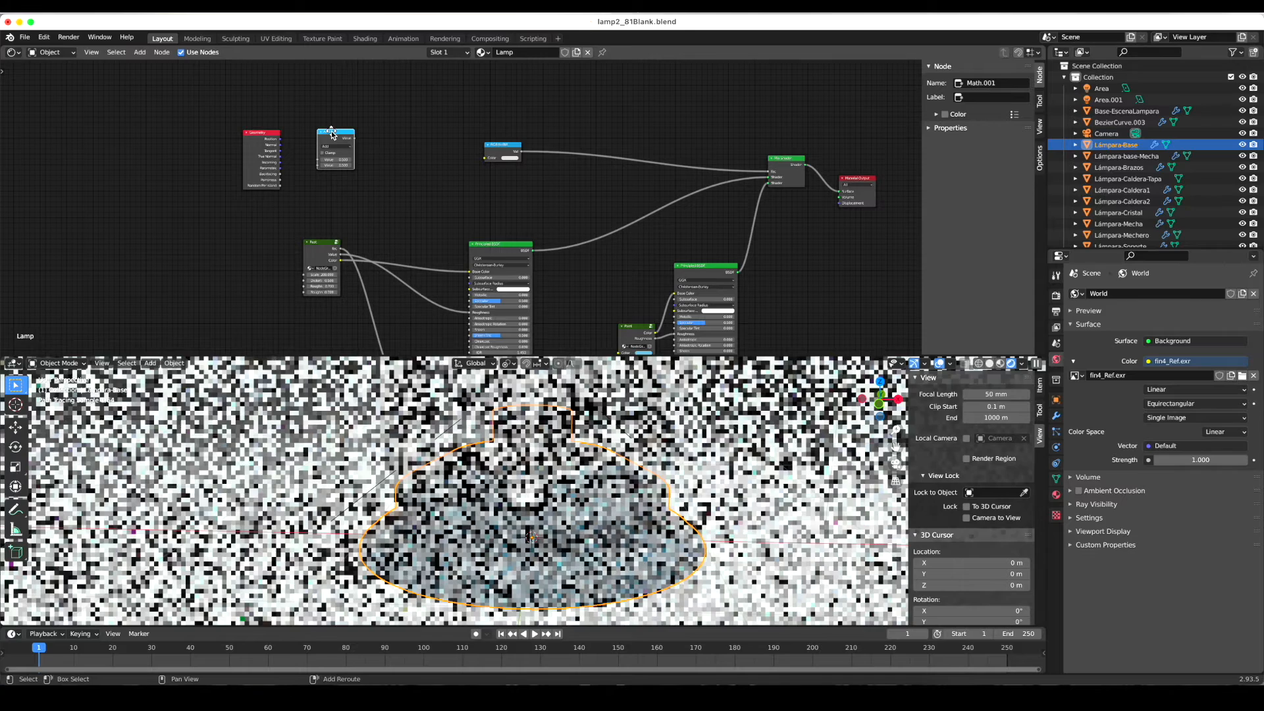
{"action": "left_click", "coordinate": [387, 136]}
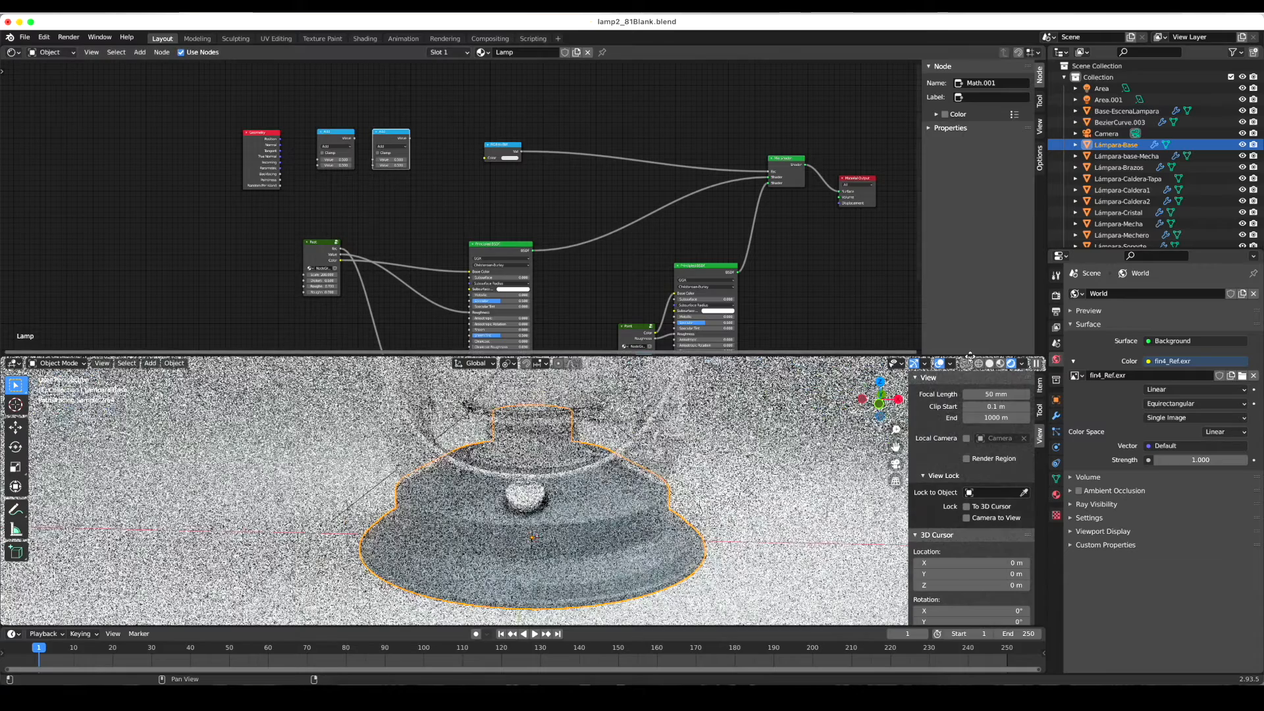
- Pause the viewport render and place a duplicate of the second Math node to its right
{"action": "left_click", "coordinate": [1036, 363]}
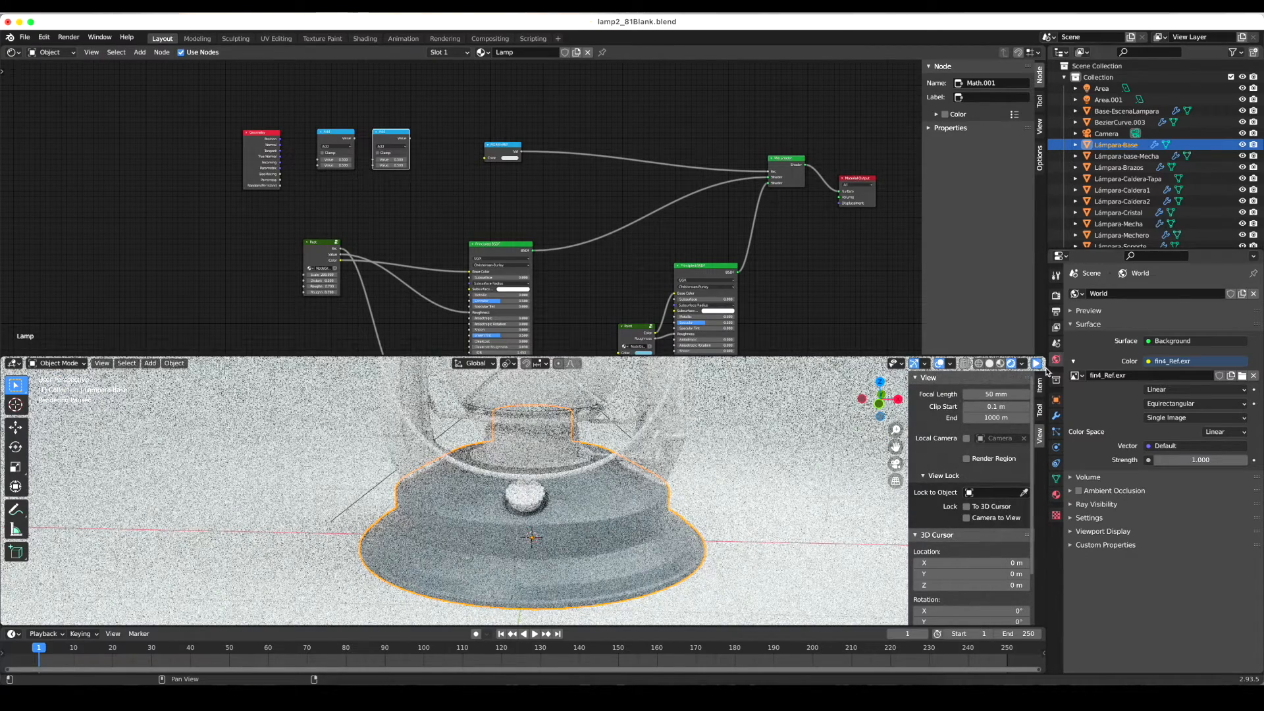
{"action": "left_click_drag", "start_coordinate": [384, 133], "coordinate": [376, 135]}
{"action": "key", "text": "shift+d"}
{"action": "left_click", "coordinate": [438, 138]}
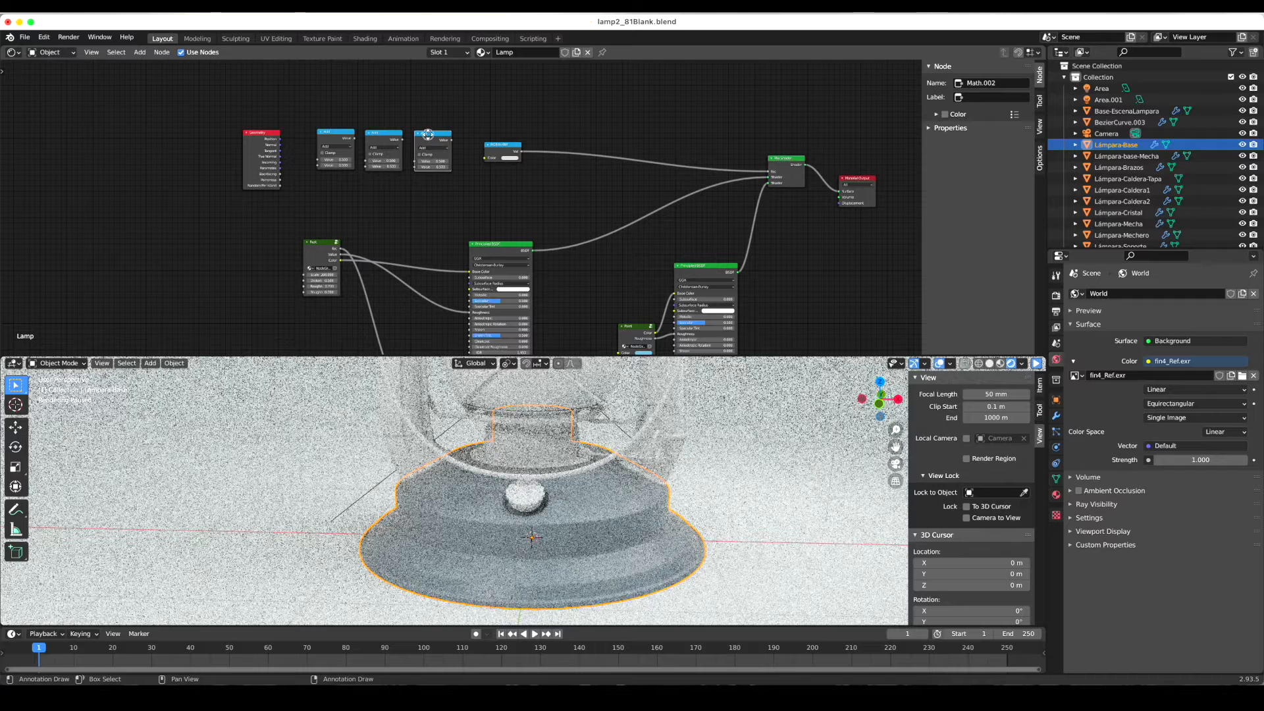
- Link the Geometry node's Pointiness output to the first Math node's upper value input
{"action": "left_click_drag", "start_coordinate": [281, 180], "coordinate": [318, 161]}
{"action": "scroll", "coordinate": [346, 174], "scroll_direction": "up", "scroll_amount": 4}
{"action": "scroll", "coordinate": [423, 166], "scroll_direction": "up", "scroll_amount": 2}
{"action": "scroll", "coordinate": [428, 164], "scroll_direction": "left", "scroll_amount": 7}
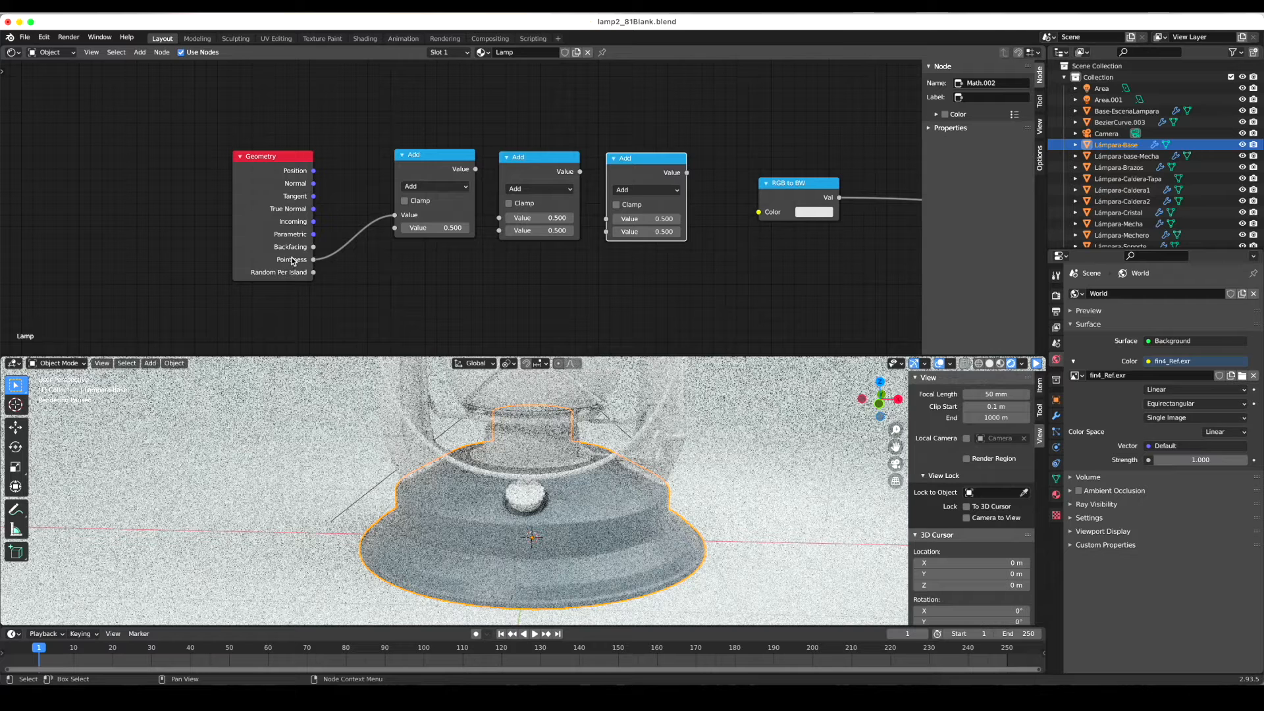
- Link the first Math node's output into the second Math node and set the first one's operation to Subtract
{"action": "left_click_drag", "start_coordinate": [417, 161], "coordinate": [500, 221]}
{"action": "left_click", "coordinate": [420, 185]}
{"action": "left_click", "coordinate": [430, 232]}
- Set the middle Math node's operation to Multiply and link its output into the third Math node
{"action": "left_click_drag", "start_coordinate": [532, 161], "coordinate": [509, 151]}
{"action": "left_click", "coordinate": [525, 185]}
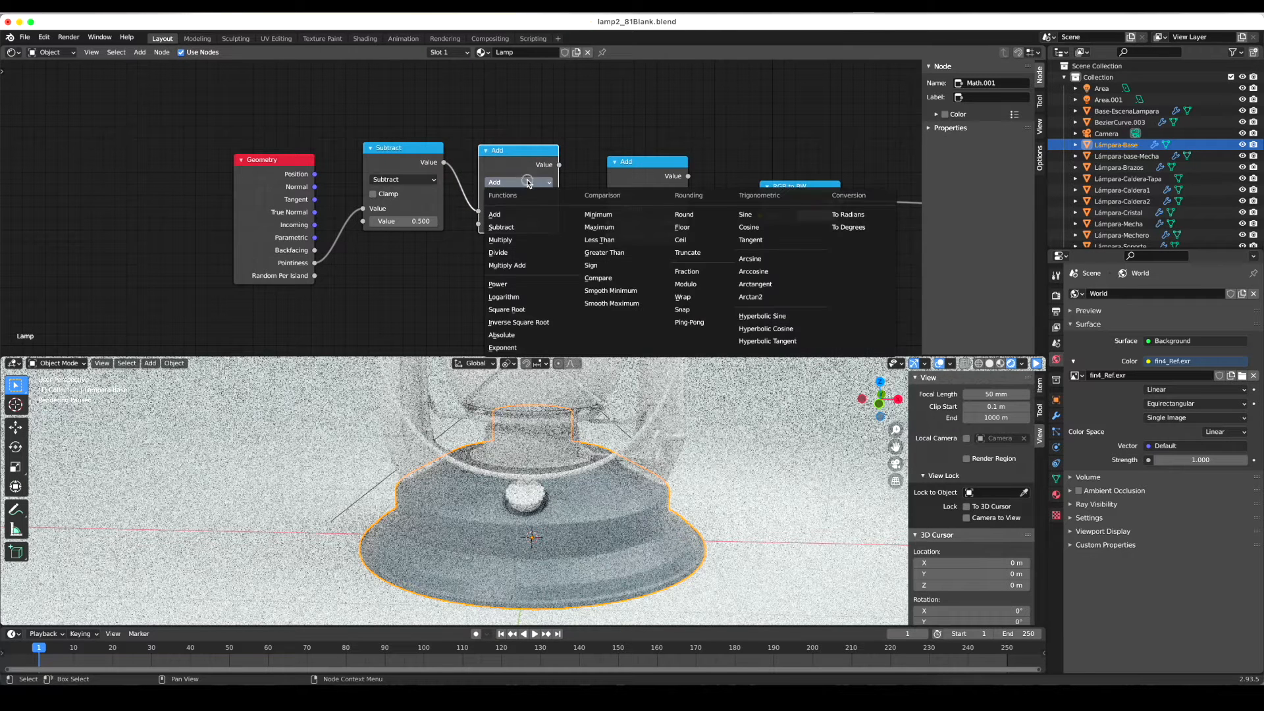
{"action": "left_click", "coordinate": [525, 241]}
{"action": "left_click_drag", "start_coordinate": [555, 167], "coordinate": [607, 222]}
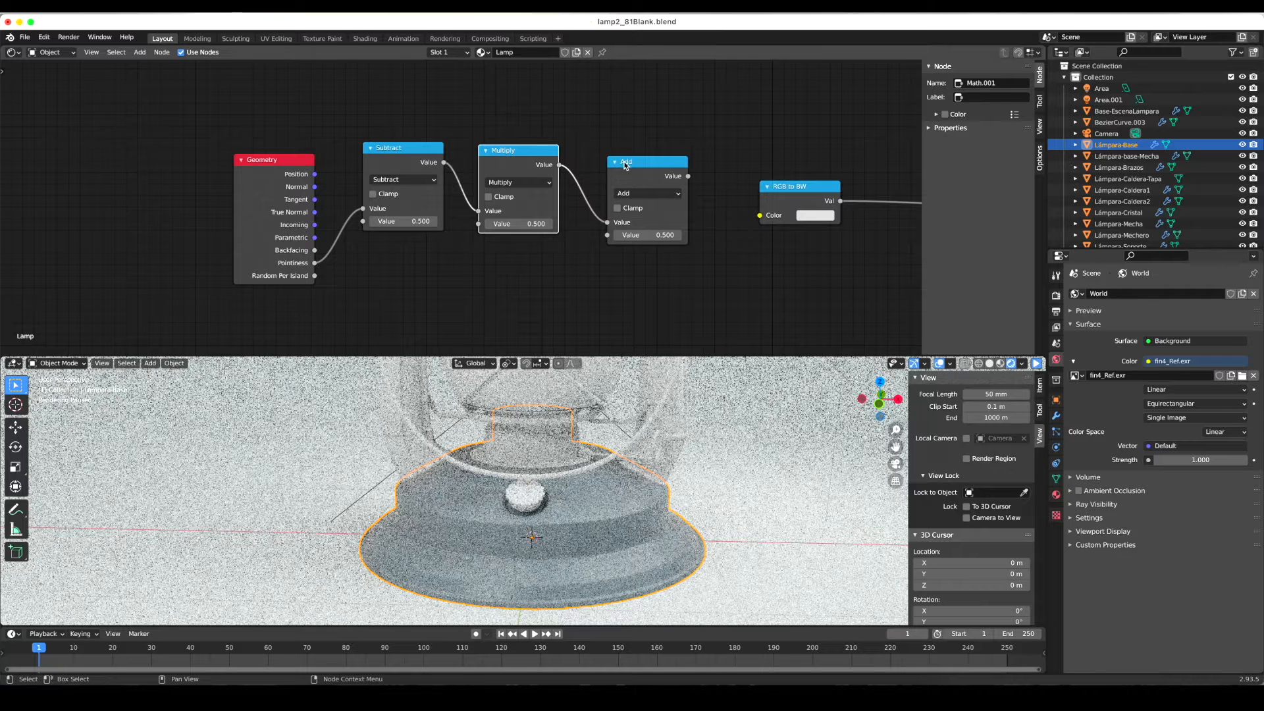
- Move the Add node closer to the Multiply node and delete the RGB to BW node
{"action": "left_click_drag", "start_coordinate": [625, 165], "coordinate": [625, 152]}
{"action": "left_click", "coordinate": [769, 193]}
{"action": "key", "text": "x"}
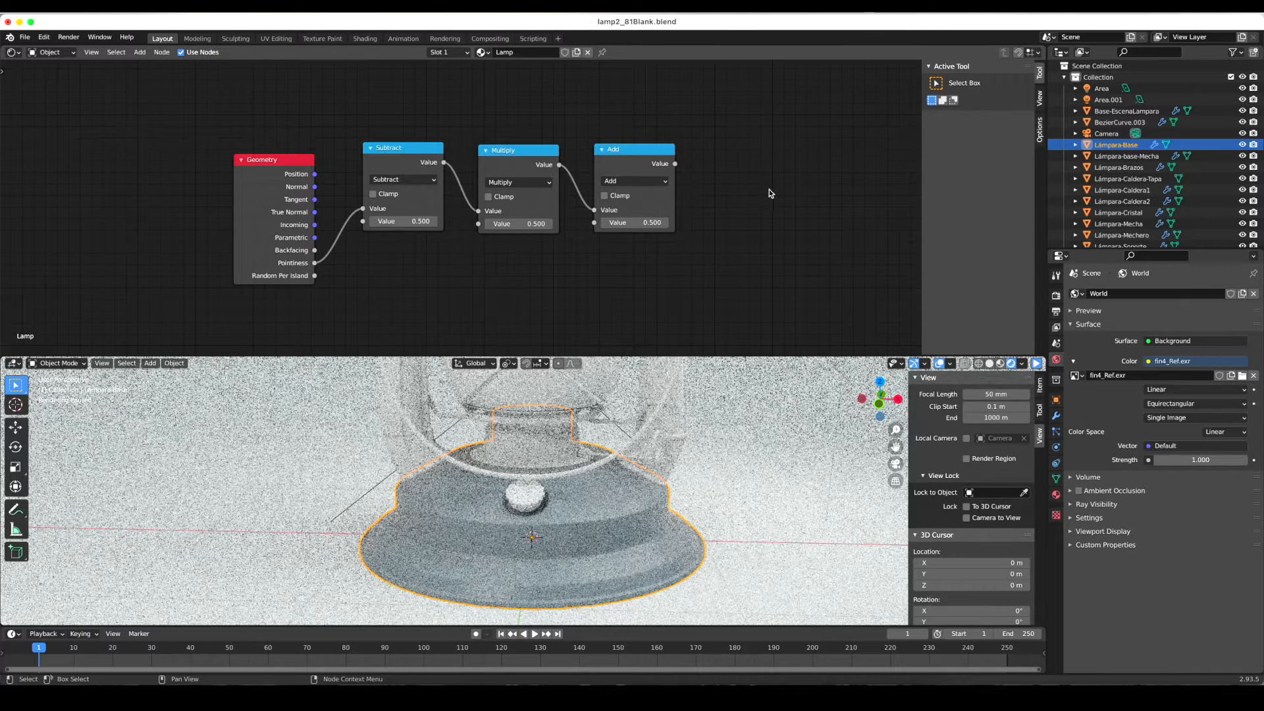
- Link the Add node's output to the Mix Shader's Fac input and resume the viewport render
{"action": "scroll", "coordinate": [744, 179], "scroll_direction": "down", "scroll_amount": 1}
{"action": "scroll", "coordinate": [742, 179], "scroll_direction": "up", "scroll_amount": 2}
{"action": "scroll", "coordinate": [741, 179], "scroll_direction": "down", "scroll_amount": 3}
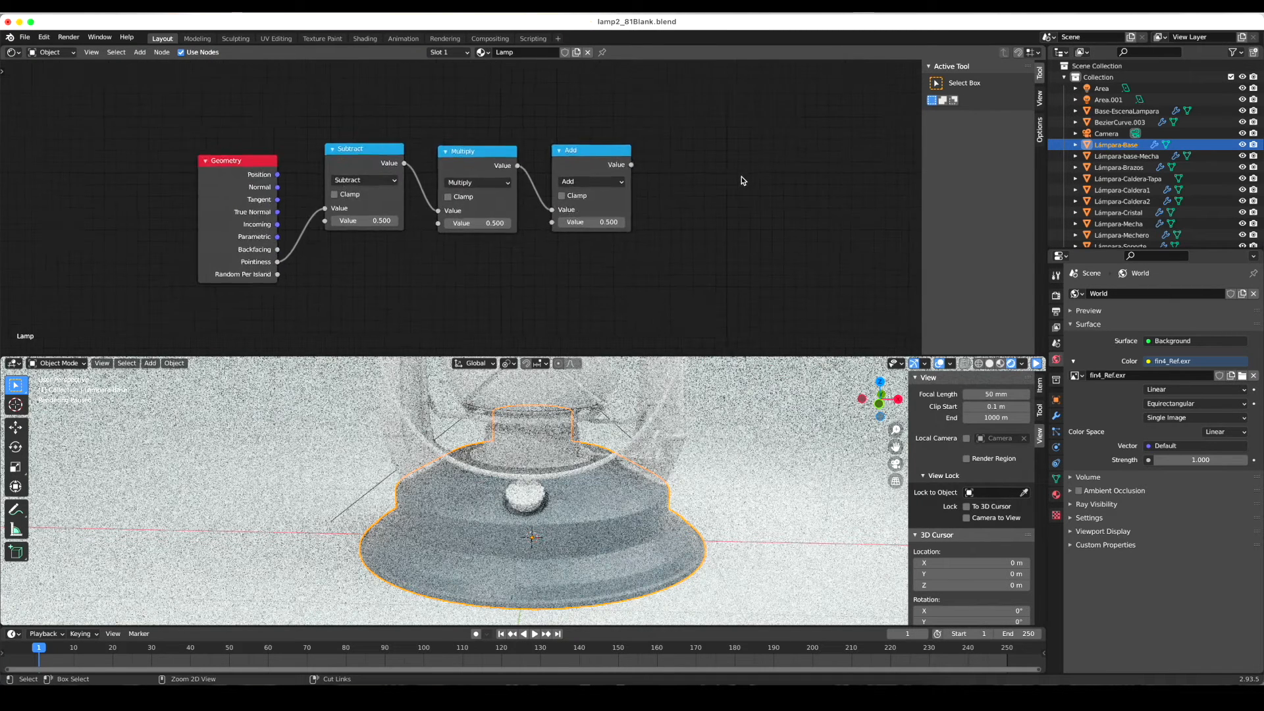
{"action": "scroll", "coordinate": [740, 176], "scroll_direction": "right", "scroll_amount": 3}
{"action": "scroll", "coordinate": [737, 173], "scroll_direction": "down", "scroll_amount": 3}
{"action": "scroll", "coordinate": [561, 164], "scroll_direction": "up", "scroll_amount": 2, "text": "ctrl"}
{"action": "scroll", "coordinate": [559, 162], "scroll_direction": "down", "scroll_amount": 3}
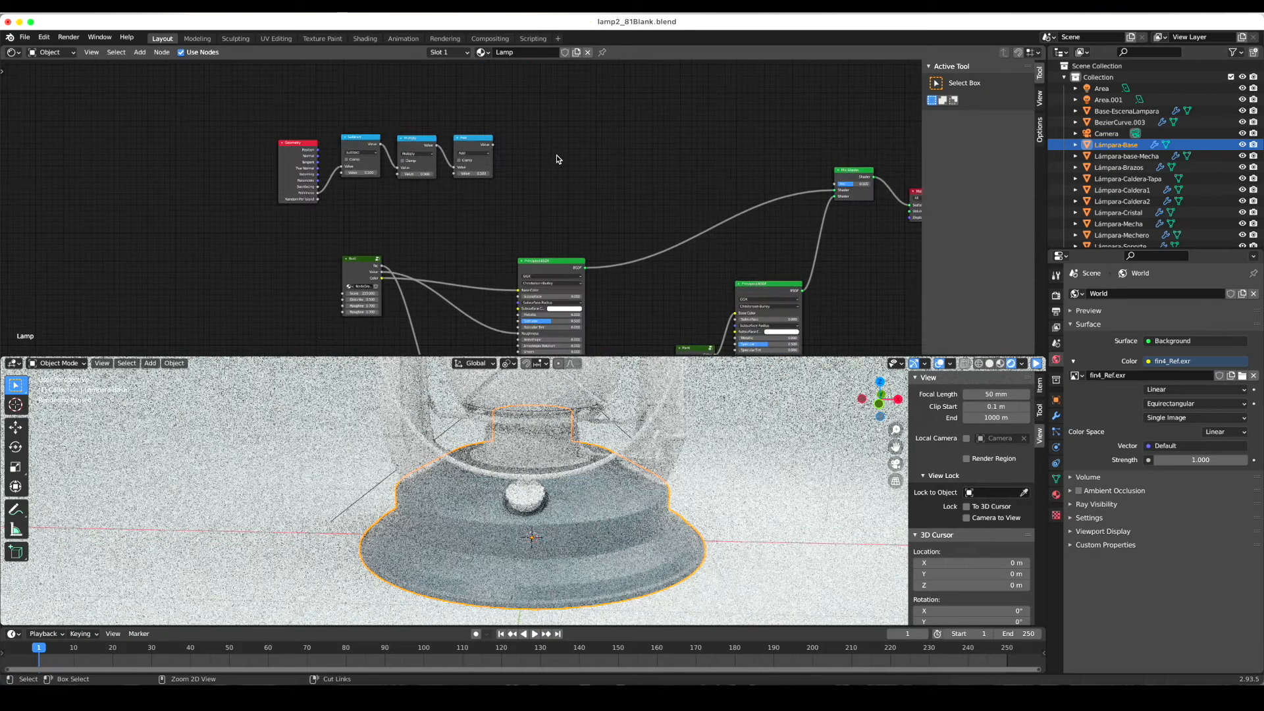
{"action": "left_click_drag", "start_coordinate": [495, 149], "coordinate": [821, 186]}
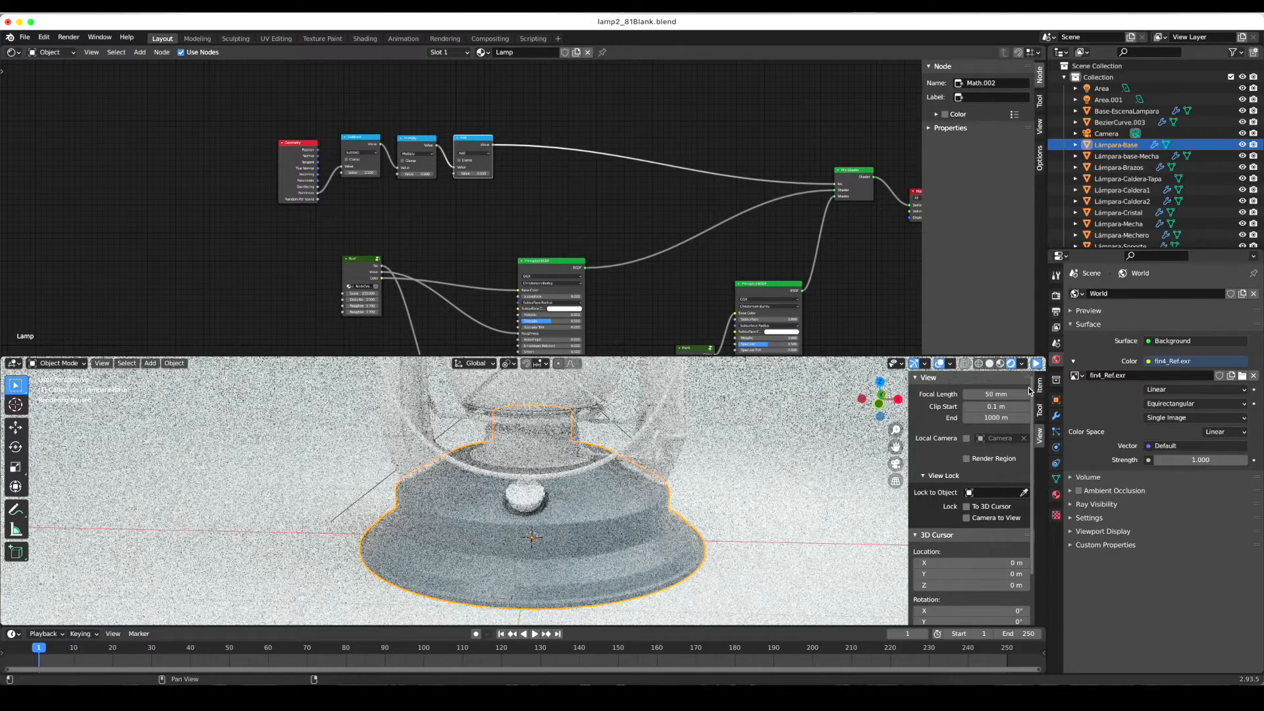
{"action": "left_click", "coordinate": [1037, 364]}
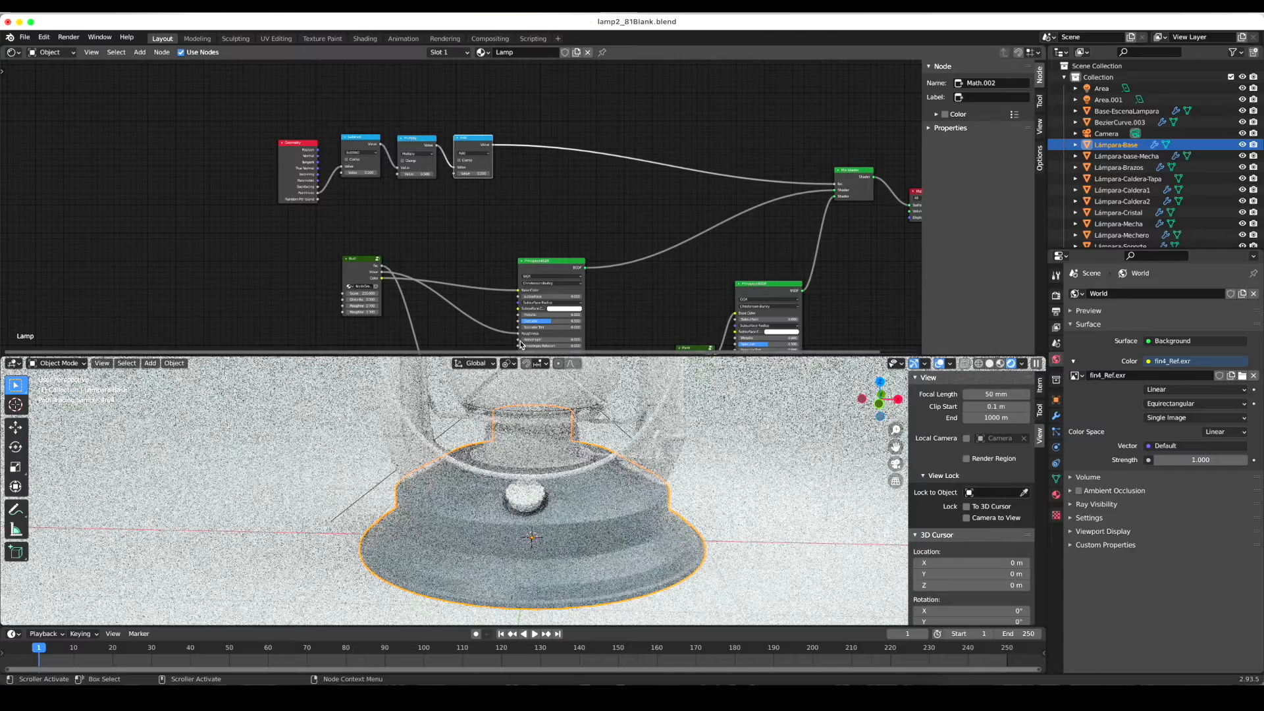
- Try the Multiply node's value at 13.7 and at -16.9 to compare how rust and paint are distributed
{"action": "scroll", "coordinate": [413, 173], "scroll_direction": "up", "scroll_amount": 3}
{"action": "scroll", "coordinate": [413, 173], "scroll_direction": "up", "scroll_amount": 4}
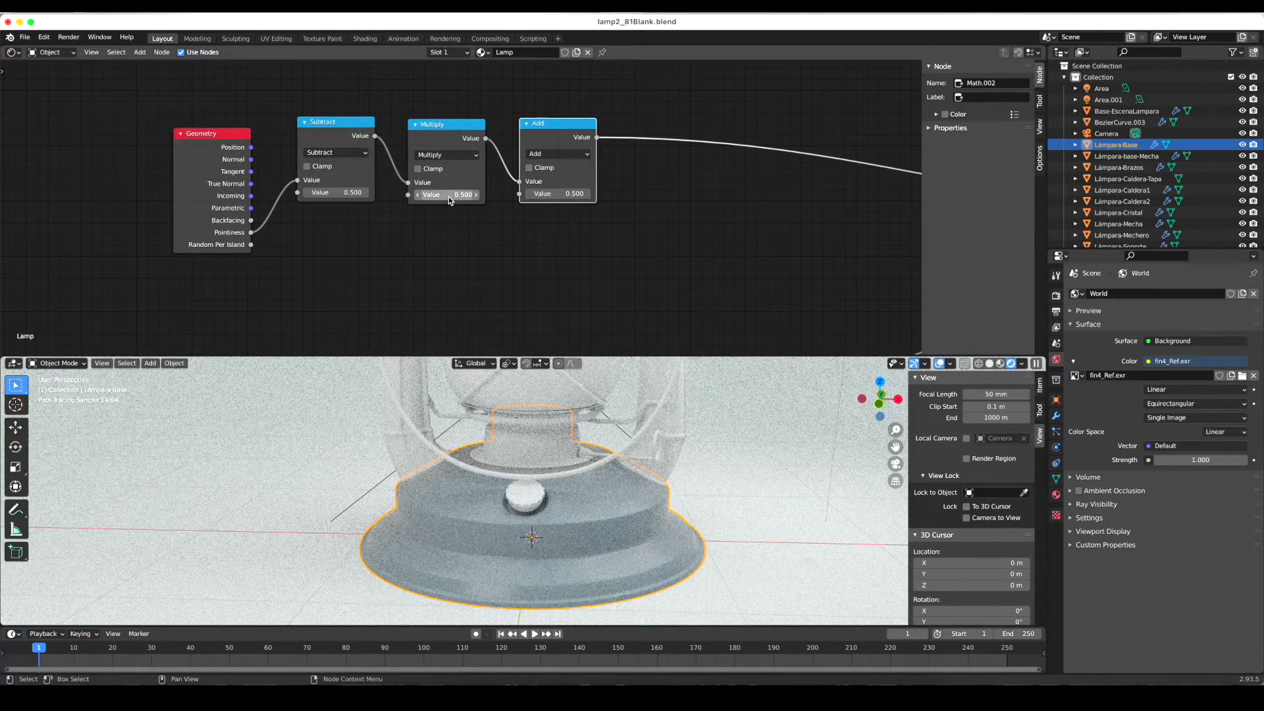
{"action": "left_click_drag", "start_coordinate": [449, 196], "coordinate": [494, 196]}
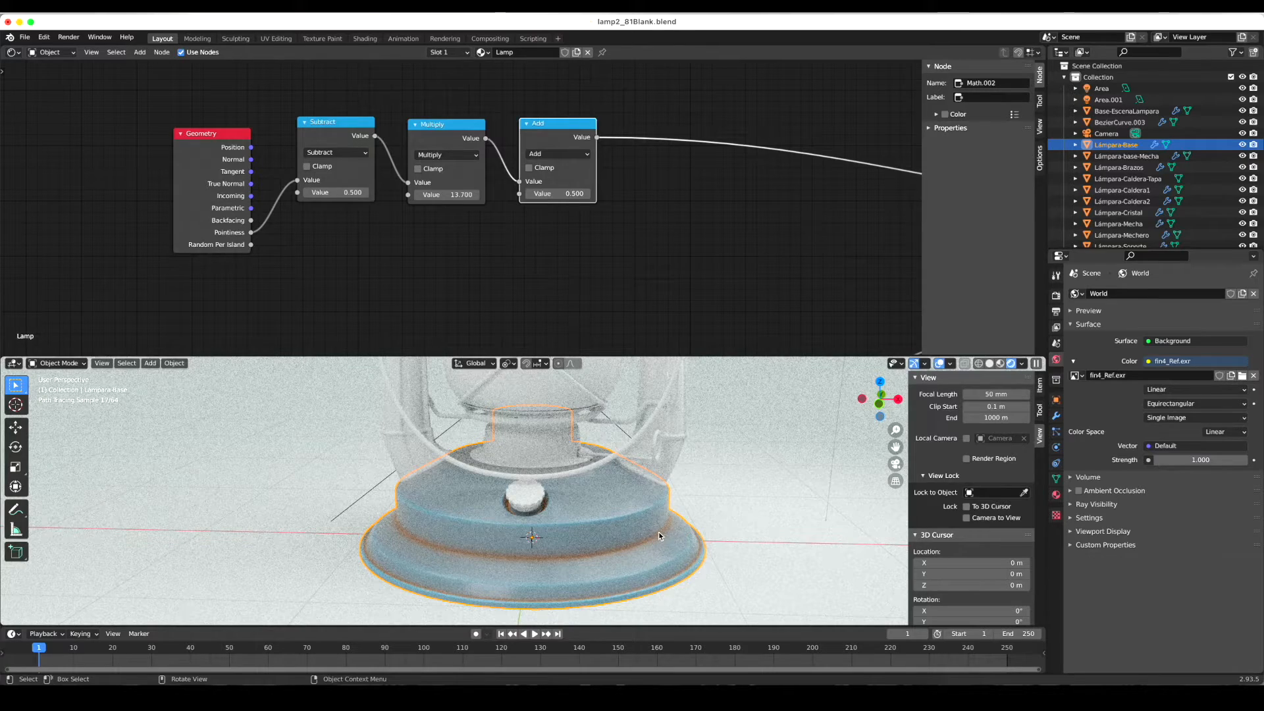
{"action": "left_click_drag", "start_coordinate": [463, 196], "coordinate": [363, 196]}
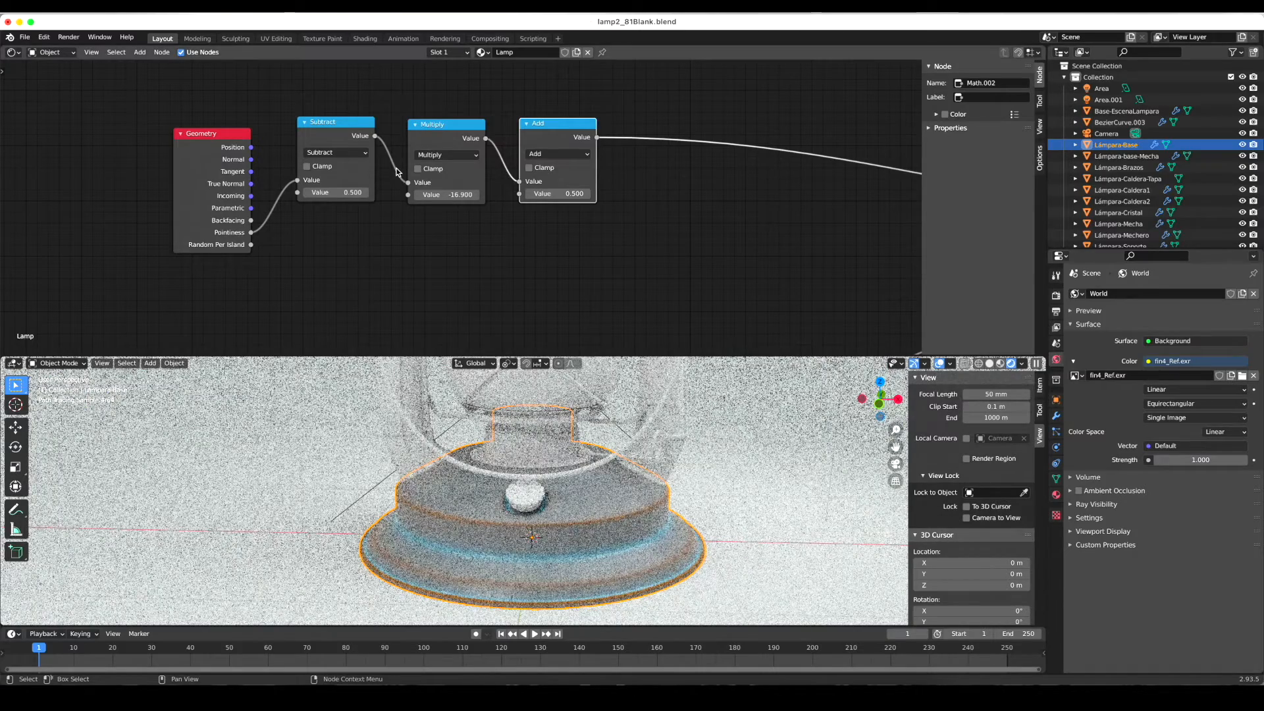
- Set the Multiply node's value to 17 and check the lamp base's edges from another angle
{"action": "type", "text": "17"}
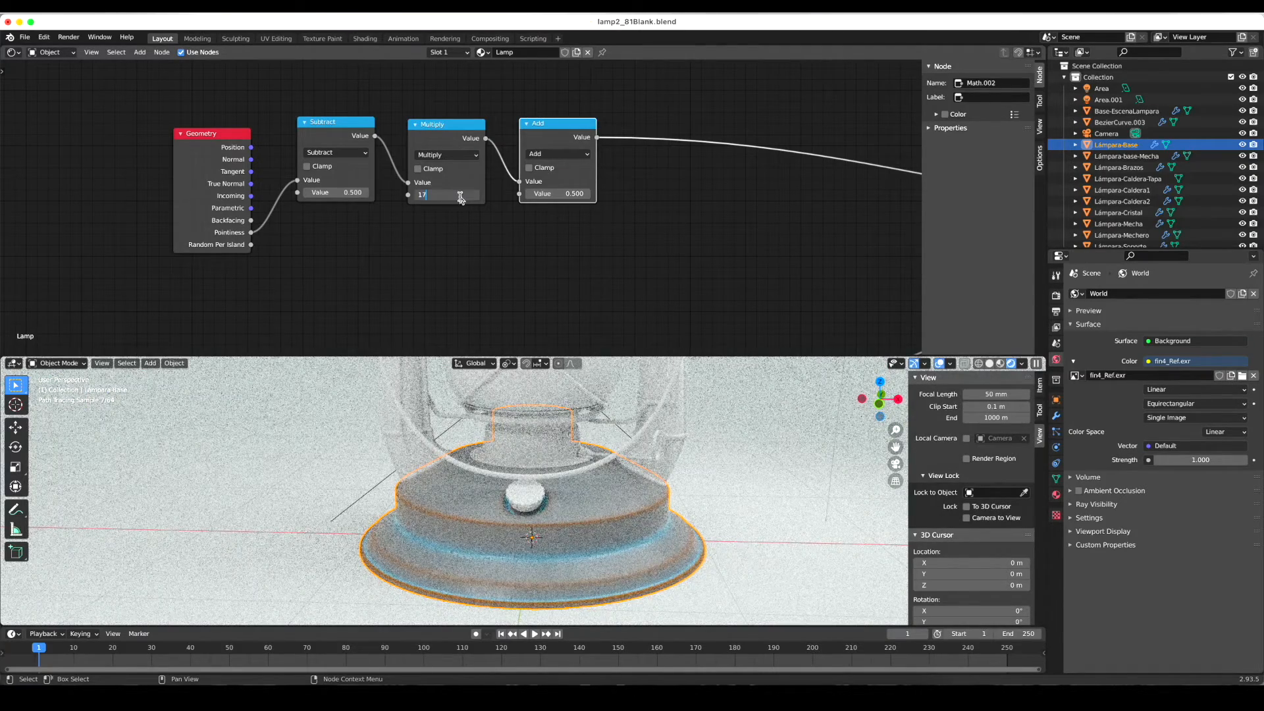
{"action": "key", "text": "Return"}
{"action": "middle_click_drag", "start_coordinate": [609, 524], "coordinate": [583, 500]}
{"action": "scroll", "coordinate": [583, 501], "scroll_direction": "up", "scroll_amount": 5}
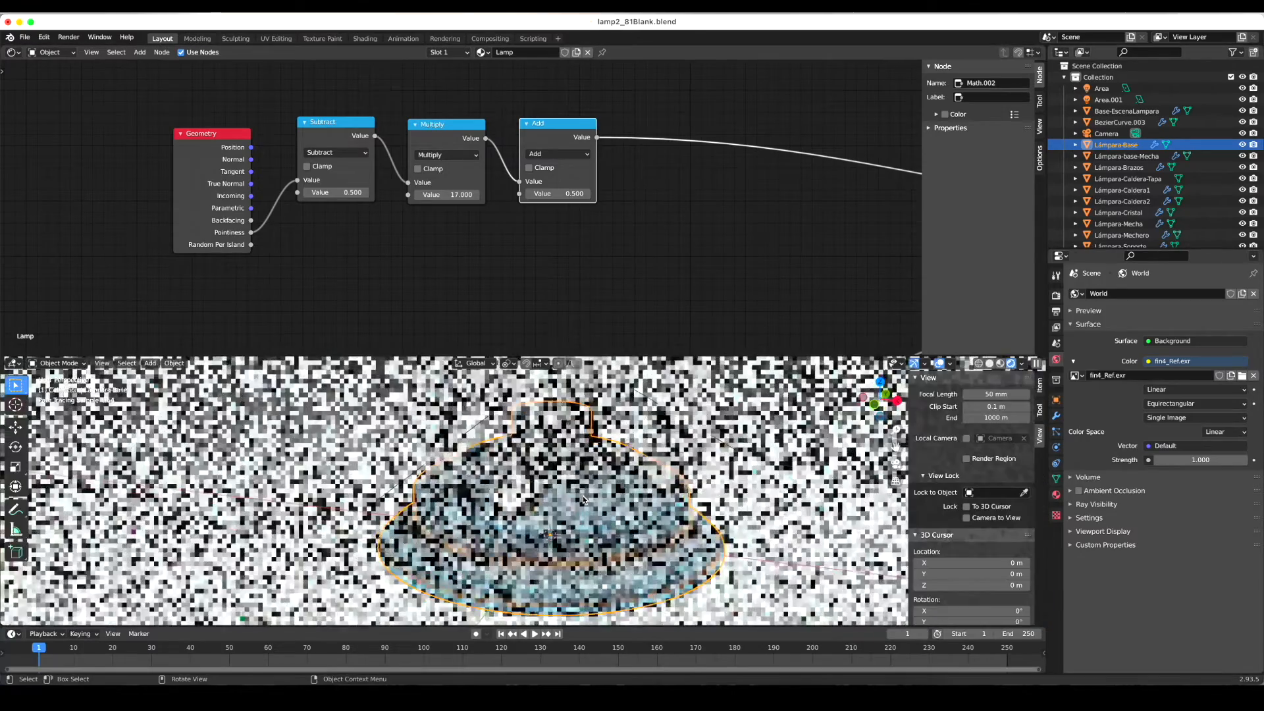
{"action": "scroll", "coordinate": [582, 499], "scroll_direction": "down", "scroll_amount": 3, "text": "ctrl"}
{"action": "scroll", "coordinate": [582, 500], "scroll_direction": "down", "scroll_amount": 3, "text": "ctrl"}
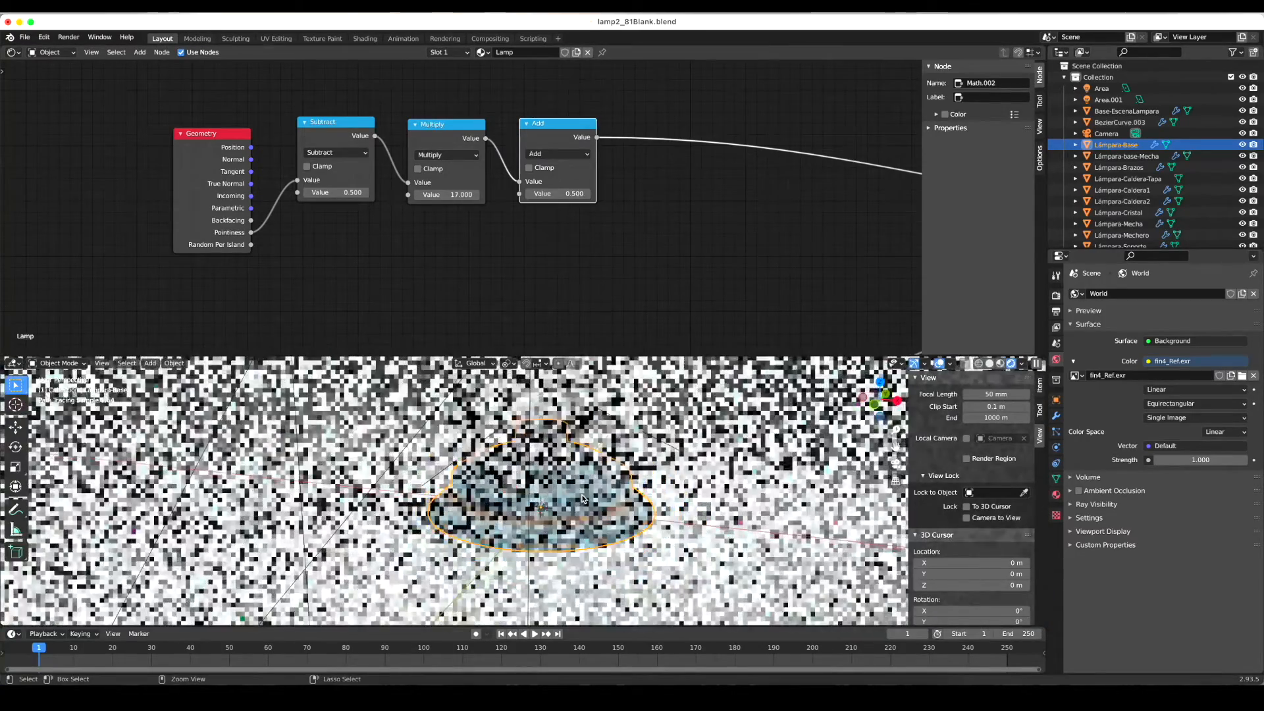
{"action": "scroll", "coordinate": [624, 486], "scroll_direction": "right", "scroll_amount": 2}
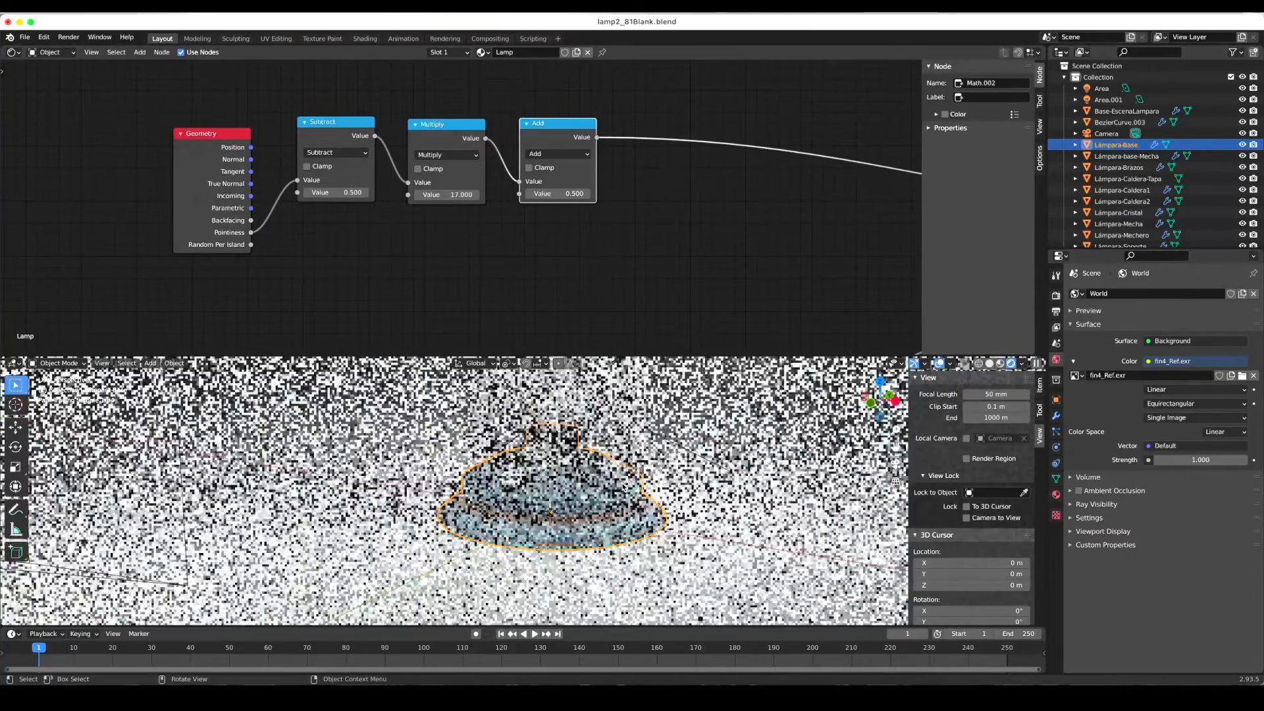
- Combine the Geometry, Subtract, Multiply and Add nodes into a single node group
{"action": "left_click_drag", "start_coordinate": [165, 99], "coordinate": [605, 234]}
{"action": "scroll", "coordinate": [580, 224], "scroll_direction": "down", "scroll_amount": 1}
{"action": "scroll", "coordinate": [551, 215], "scroll_direction": "down", "scroll_amount": 2}
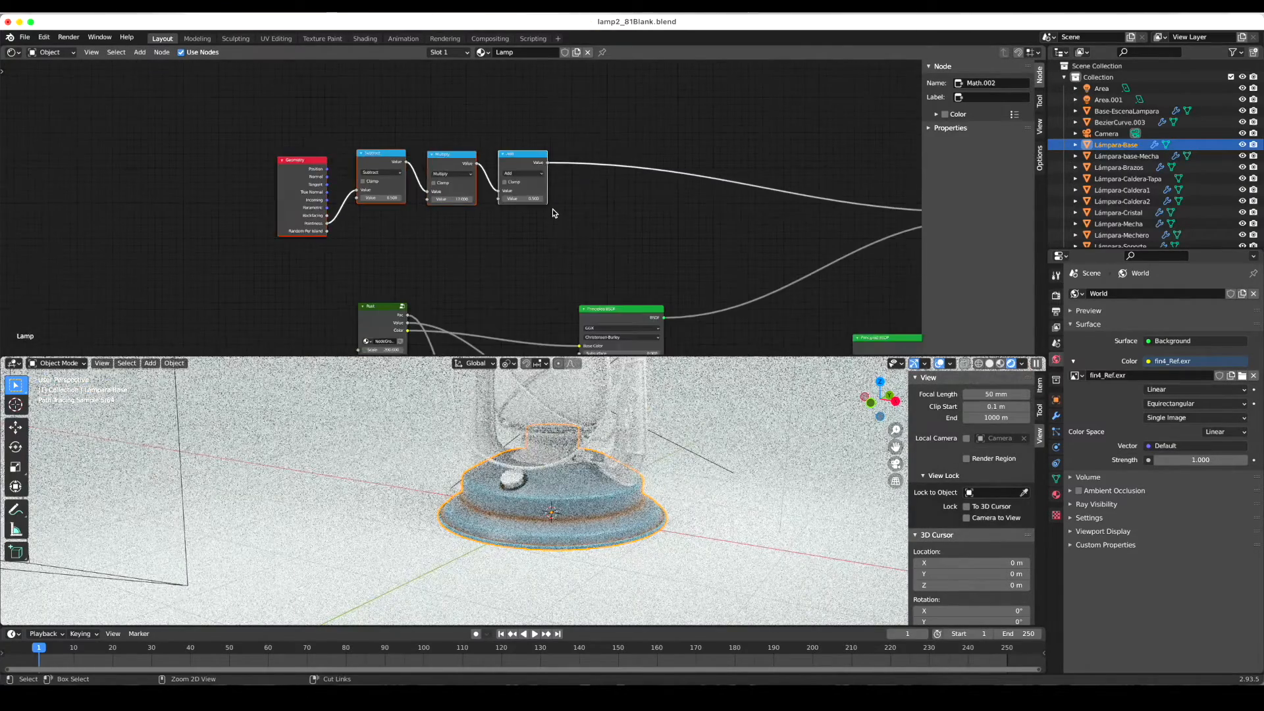
{"action": "scroll", "coordinate": [551, 208], "scroll_direction": "down", "scroll_amount": 1}
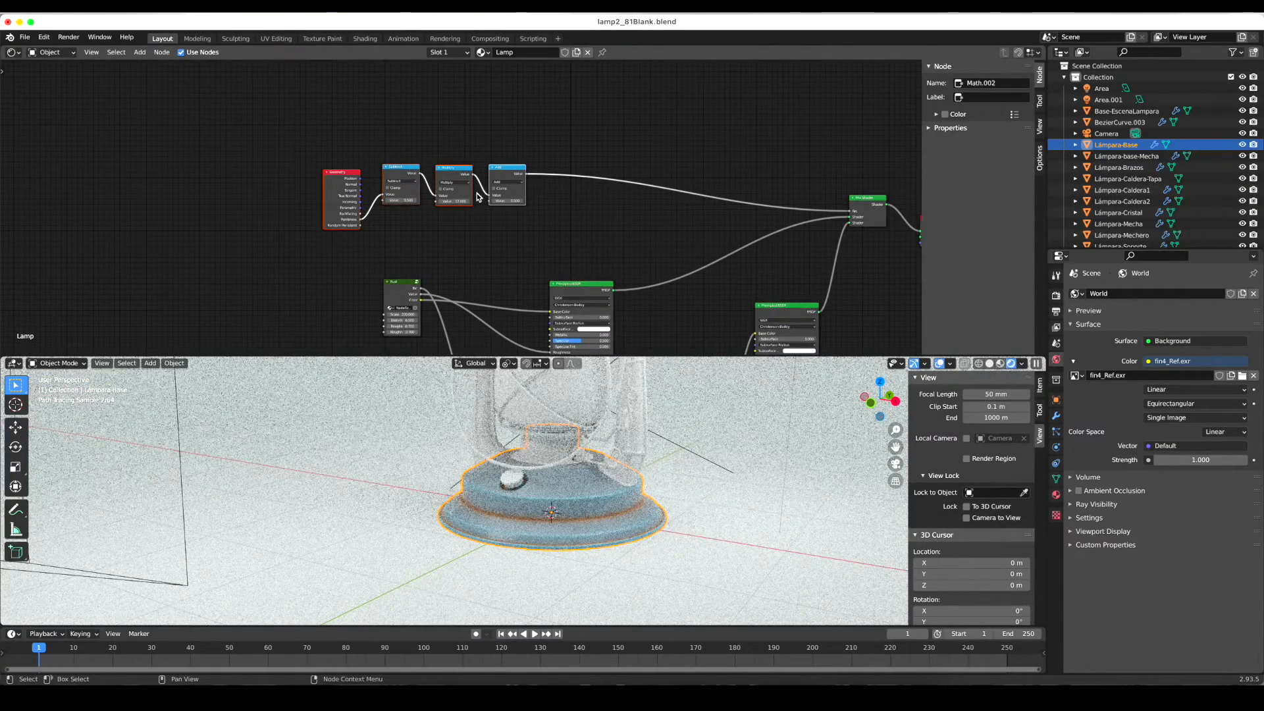
{"action": "left_click", "coordinate": [301, 132]}
{"action": "left_click_drag", "start_coordinate": [282, 136], "coordinate": [359, 155]}
{"action": "left_click_drag", "start_coordinate": [291, 113], "coordinate": [341, 124]}
{"action": "left_click_drag", "start_coordinate": [333, 127], "coordinate": [563, 242]}
{"action": "key", "text": "ctrl+g"}
- Inside the new group, move the Group Input node to free space below the Geometry node
{"action": "scroll", "coordinate": [490, 226], "scroll_direction": "up", "scroll_amount": 5}
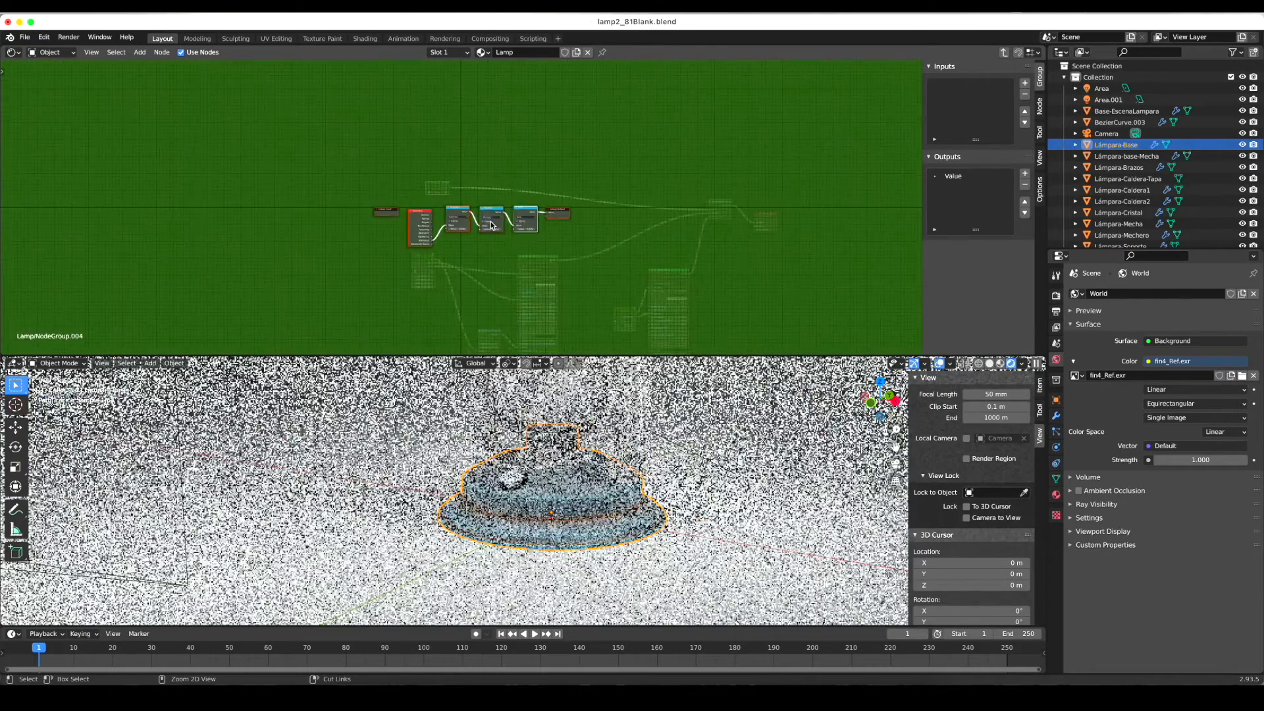
{"action": "scroll", "coordinate": [504, 211], "scroll_direction": "down", "scroll_amount": 3}
{"action": "scroll", "coordinate": [499, 202], "scroll_direction": "right", "scroll_amount": 3}
{"action": "left_click_drag", "start_coordinate": [141, 154], "coordinate": [201, 310]}
{"action": "left_click", "coordinate": [160, 191]}
{"action": "mouse_move", "coordinate": [514, 155]}
{"action": "left_mouse_down"}
{"action": "mouse_move", "coordinate": [516, 137]}
{"action": "mouse_move", "coordinate": [516, 155]}
{"action": "left_mouse_up"}
{"action": "left_click_drag", "start_coordinate": [164, 306], "coordinate": [149, 300]}
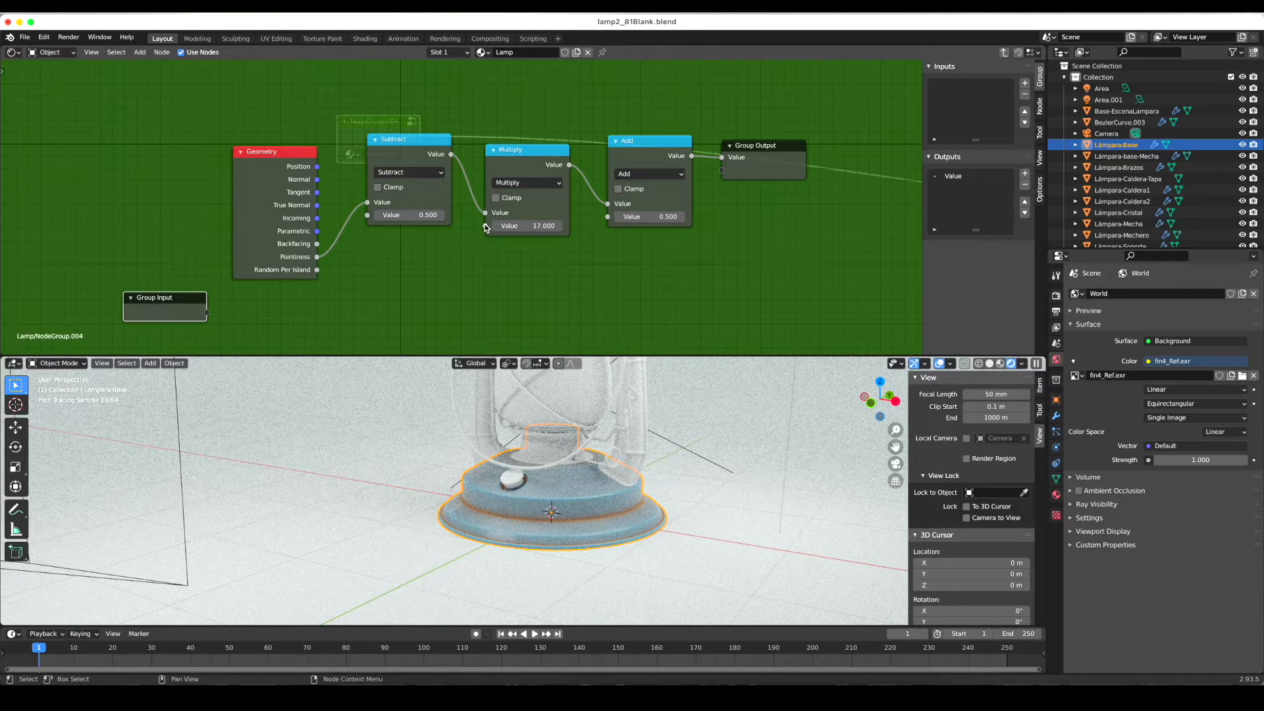
- Expose the Multiply node's second value through the Group Input node, and move the Geometry and Group Input nodes out of the link's way
{"action": "left_click_drag", "start_coordinate": [484, 227], "coordinate": [214, 315]}
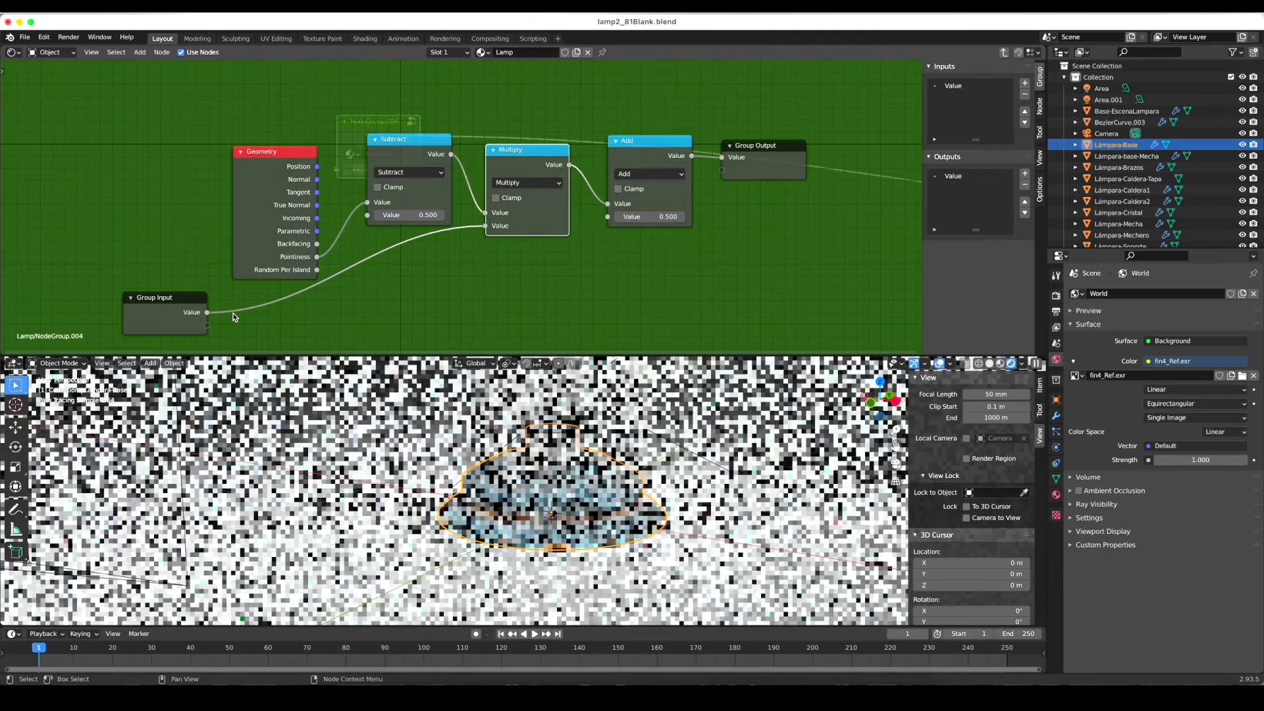
{"action": "left_click_drag", "start_coordinate": [280, 158], "coordinate": [239, 132]}
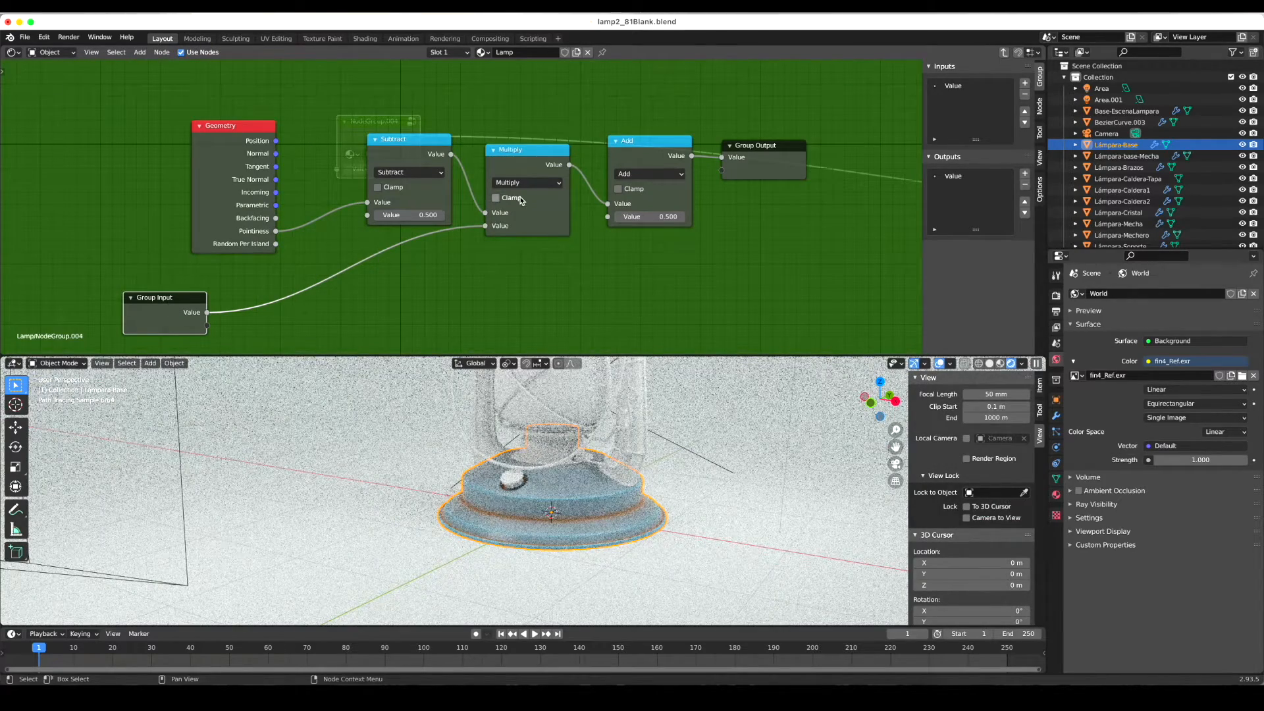
{"action": "left_click_drag", "start_coordinate": [192, 323], "coordinate": [170, 310]}
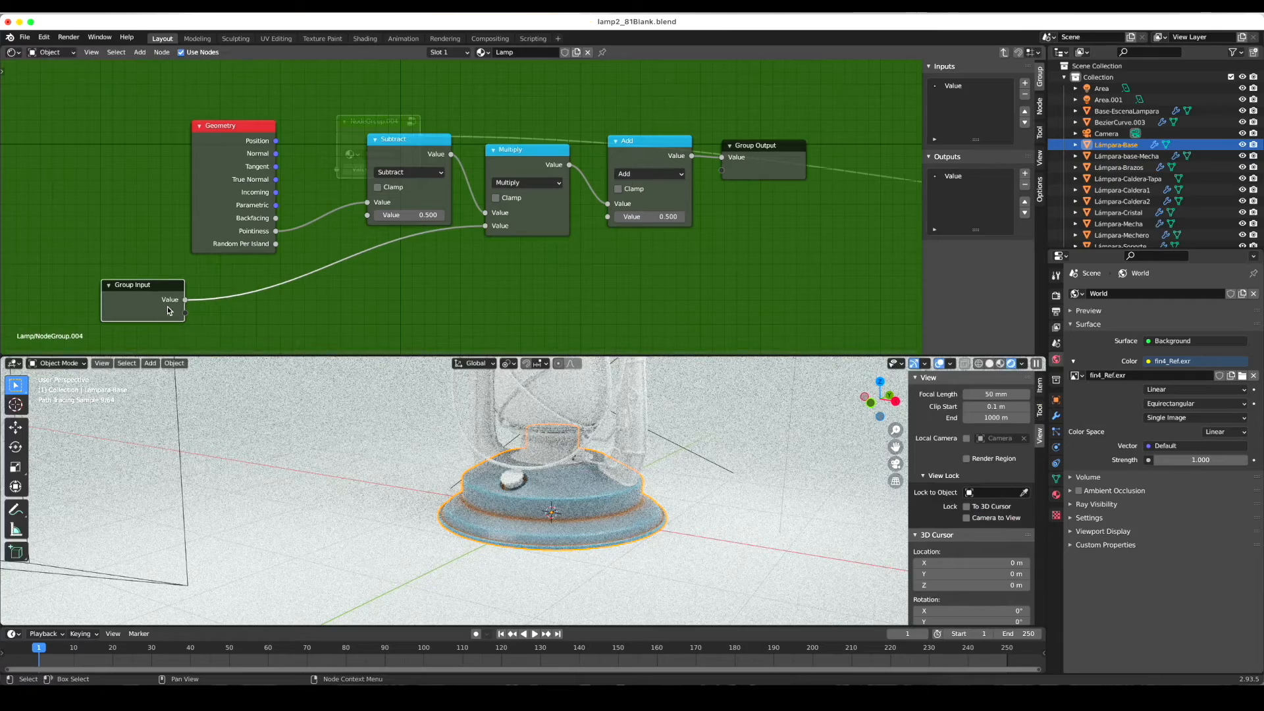
- Set the default of the group's exposed Value input to 10
{"action": "left_click", "coordinate": [955, 86]}
{"action": "left_click", "coordinate": [1001, 153]}
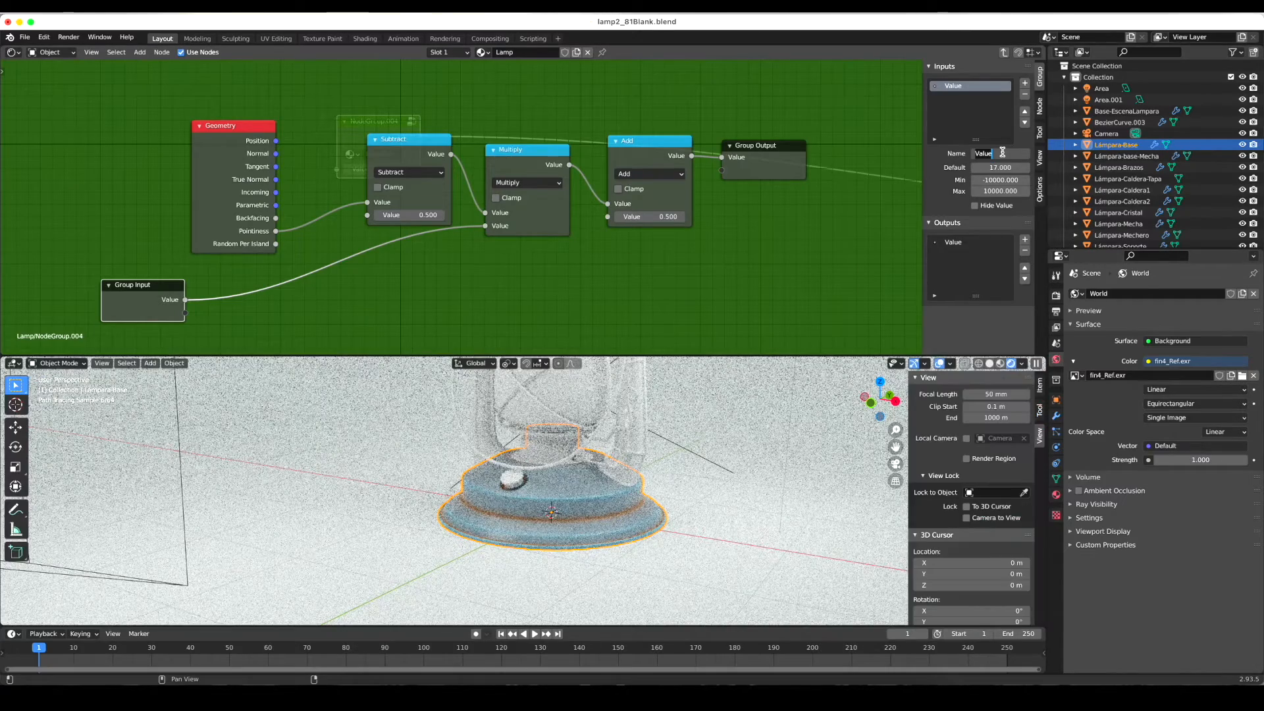
{"action": "key", "text": "Return"}
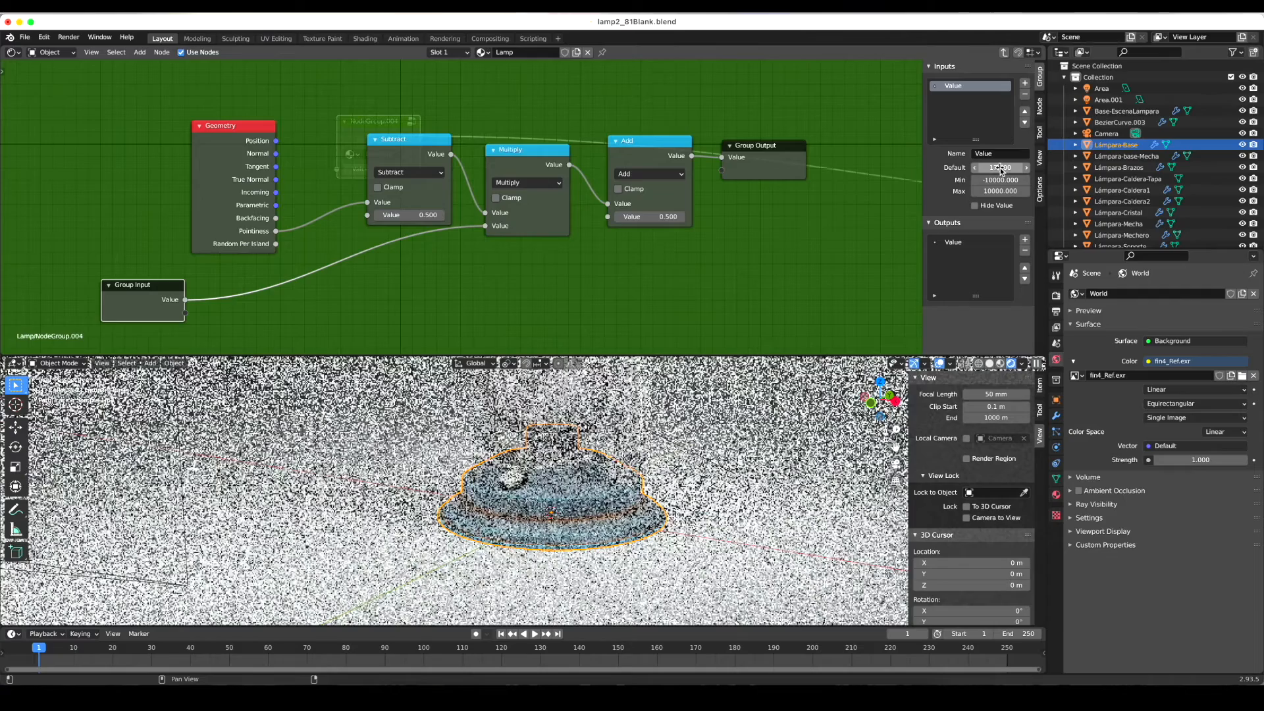
{"action": "left_click", "coordinate": [1000, 168]}
{"action": "type", "text": "10"}
{"action": "key", "text": "Return"}
- Rename the group's Value input as PositiveEdge
{"action": "left_click", "coordinate": [1009, 154]}
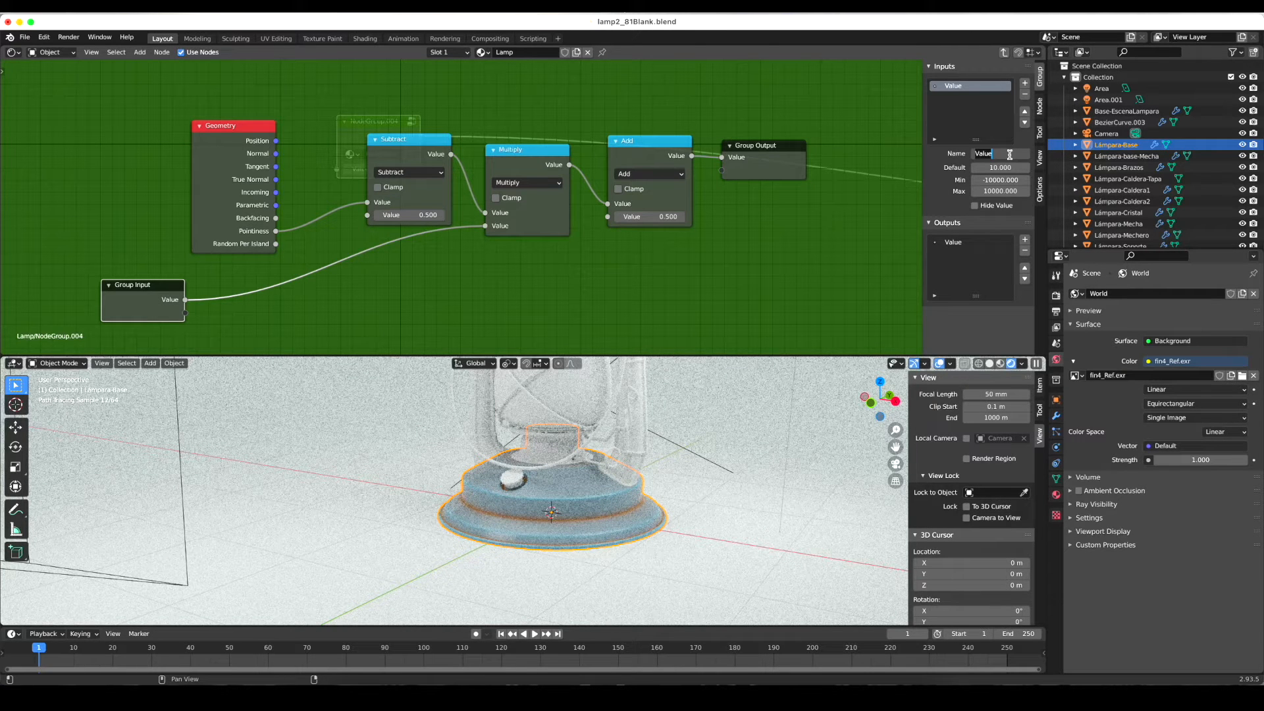
{"action": "type", "text": "PositiveEdge"}
{"action": "key", "text": "Return"}
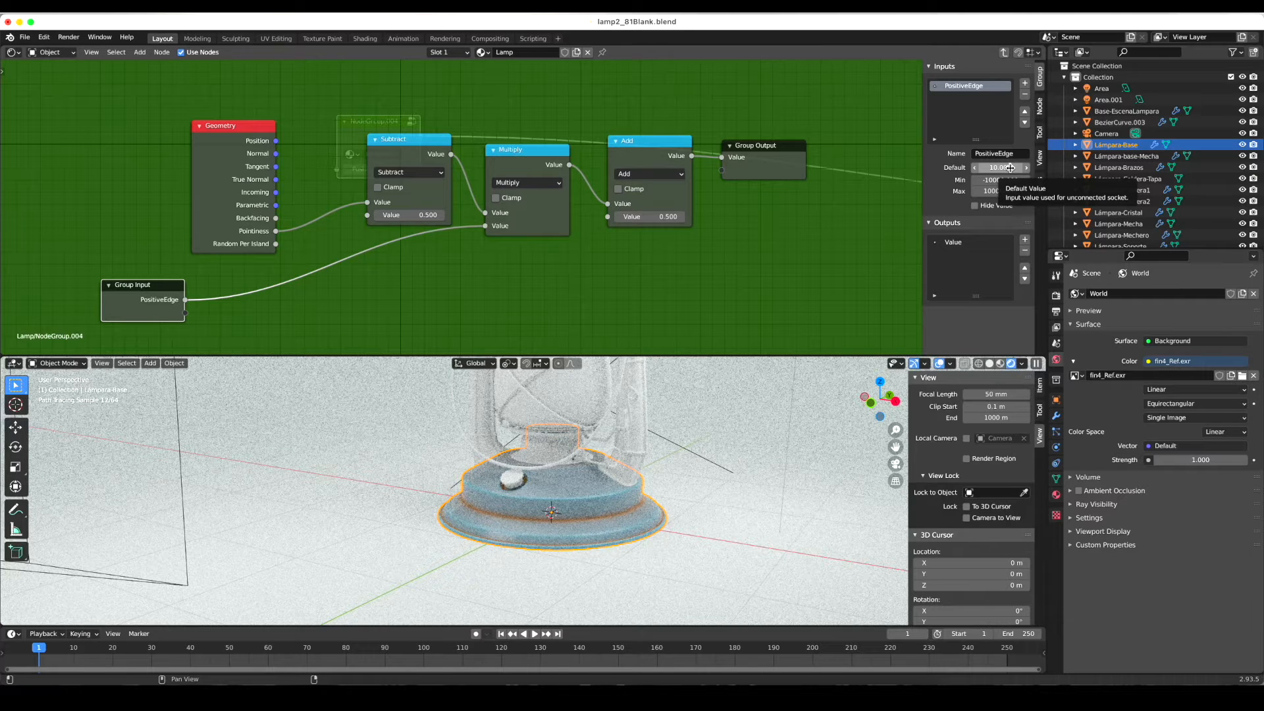
- Limit the PositiveEdge input to a minimum of 0 and a maximum of 180
{"action": "left_click", "coordinate": [997, 179]}
{"action": "type", "text": "0"}
{"action": "key", "text": "Return"}
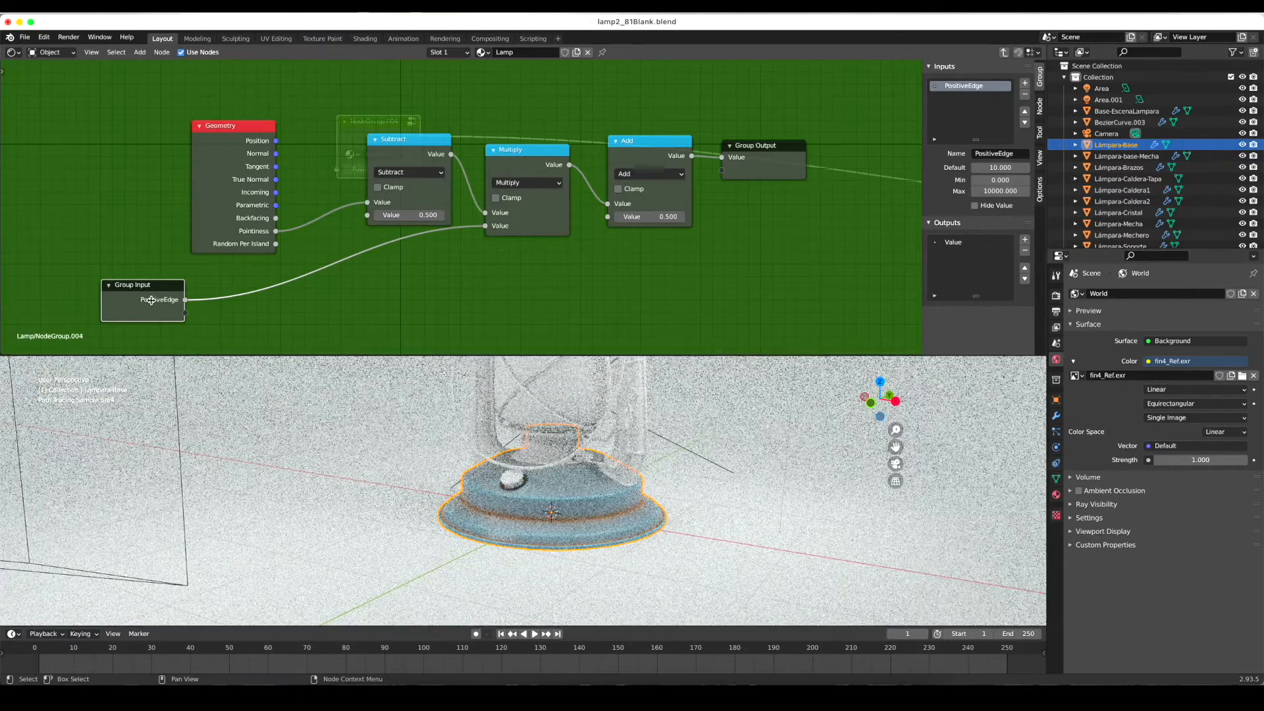
{"action": "left_click", "coordinate": [1001, 181]}
{"action": "left_click", "coordinate": [999, 191]}
{"action": "left_click", "coordinate": [999, 192]}
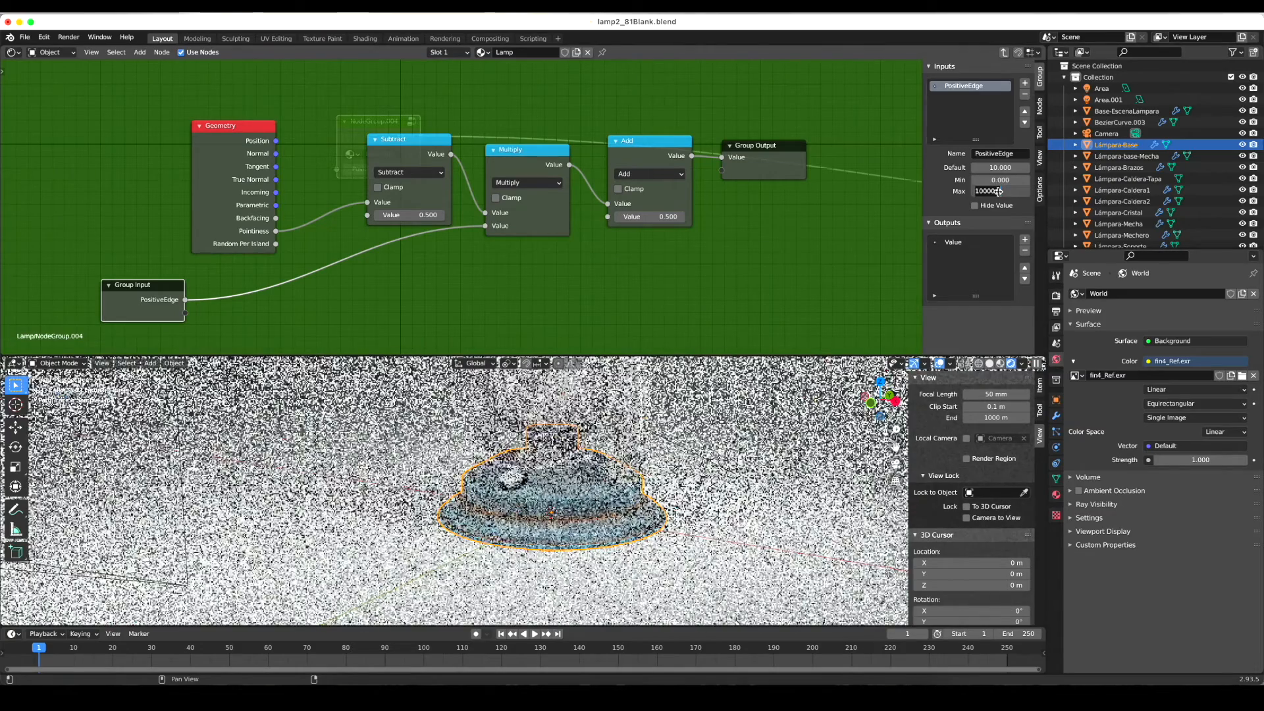
{"action": "type", "text": "180"}
{"action": "key", "text": "Return"}
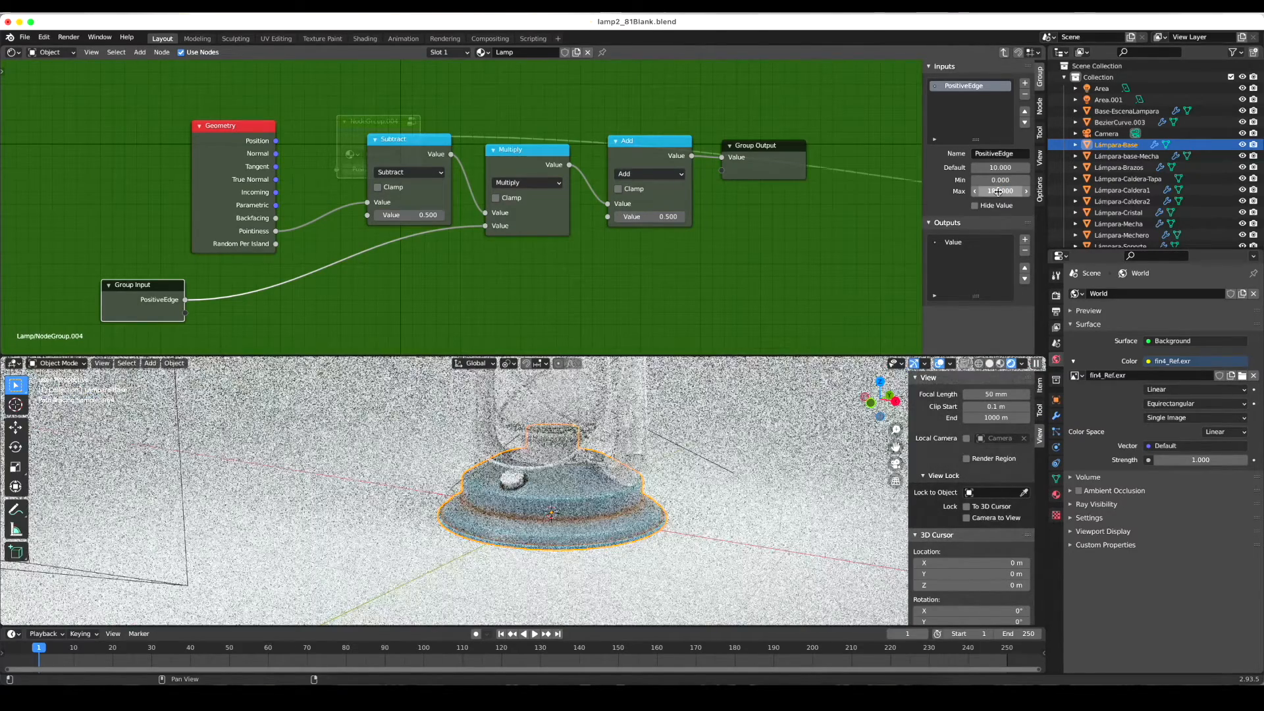
- Pause the viewport render and space out the Multiply and Group Output nodes inside the group
{"action": "left_click_drag", "start_coordinate": [512, 156], "coordinate": [528, 156]}
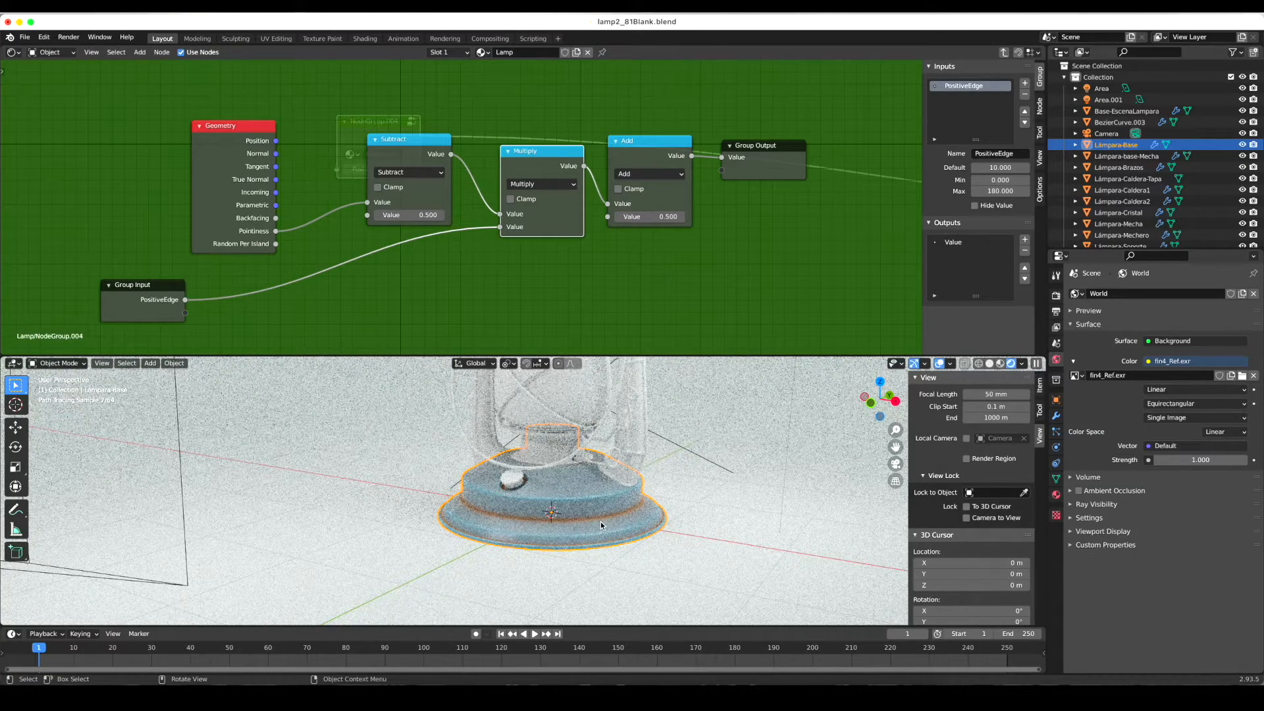
{"action": "left_click", "coordinate": [1036, 363]}
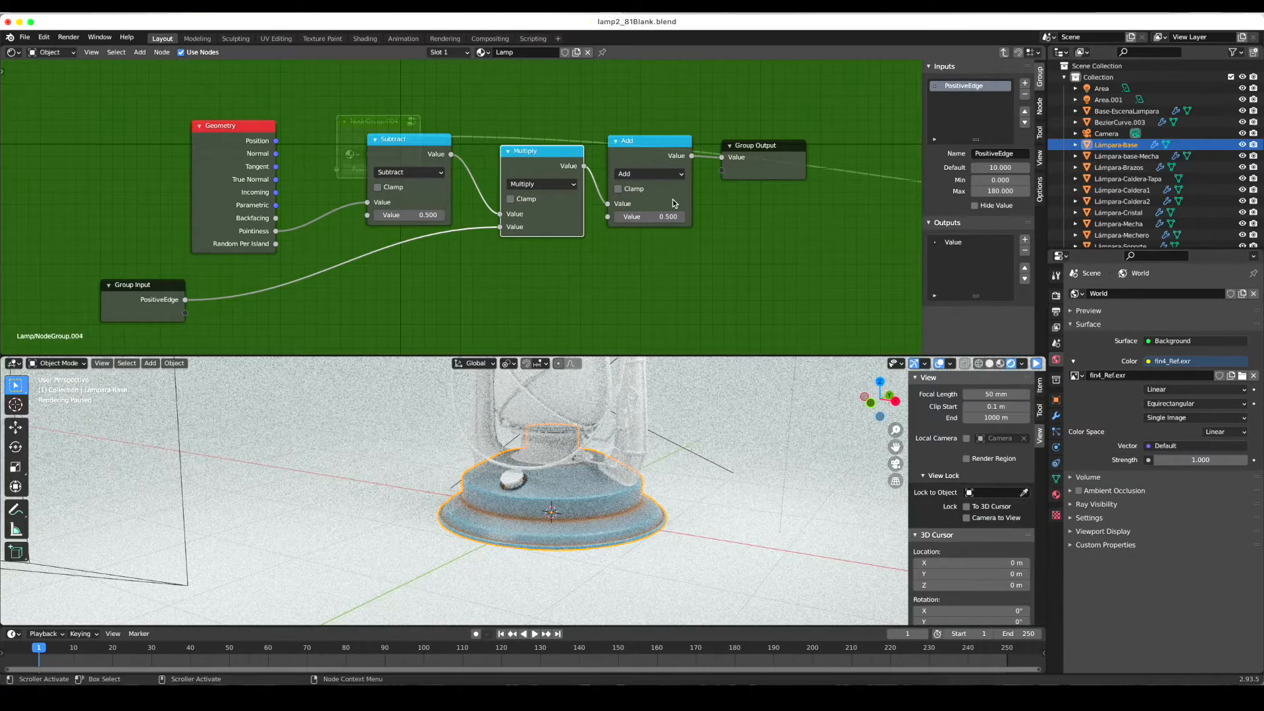
{"action": "left_click_drag", "start_coordinate": [524, 160], "coordinate": [518, 156]}
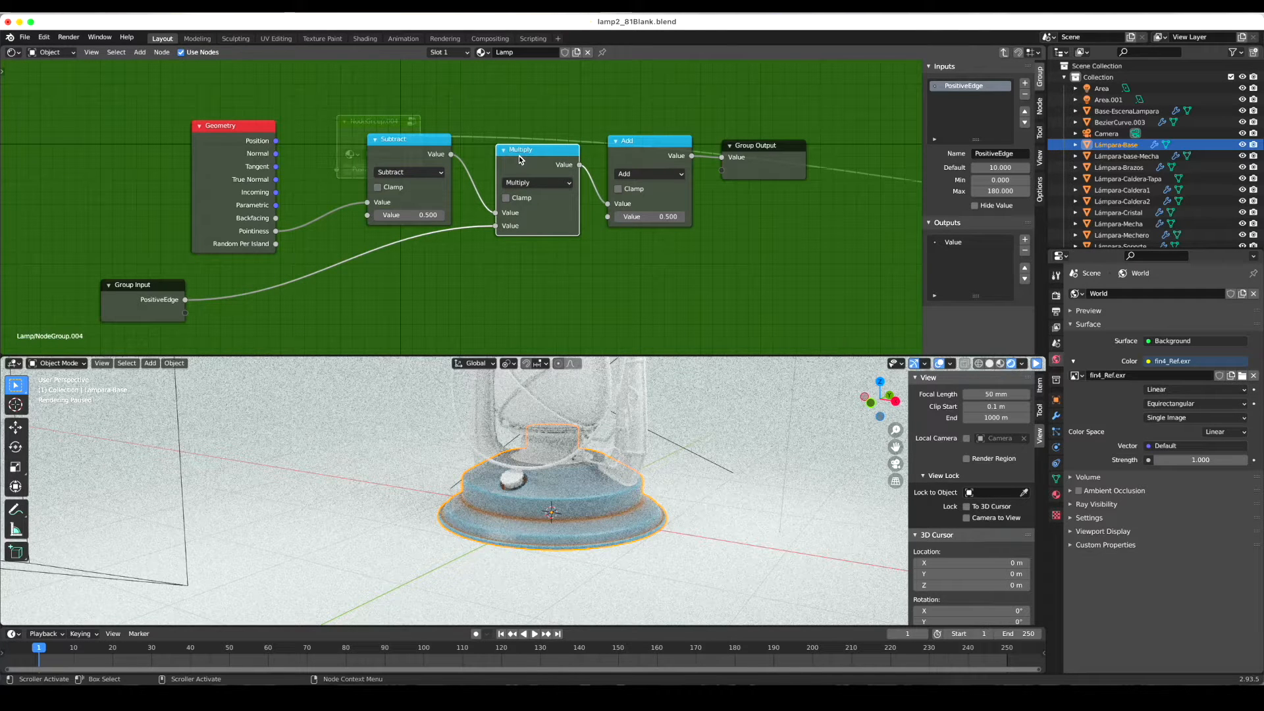
{"action": "left_click_drag", "start_coordinate": [762, 158], "coordinate": [798, 147]}
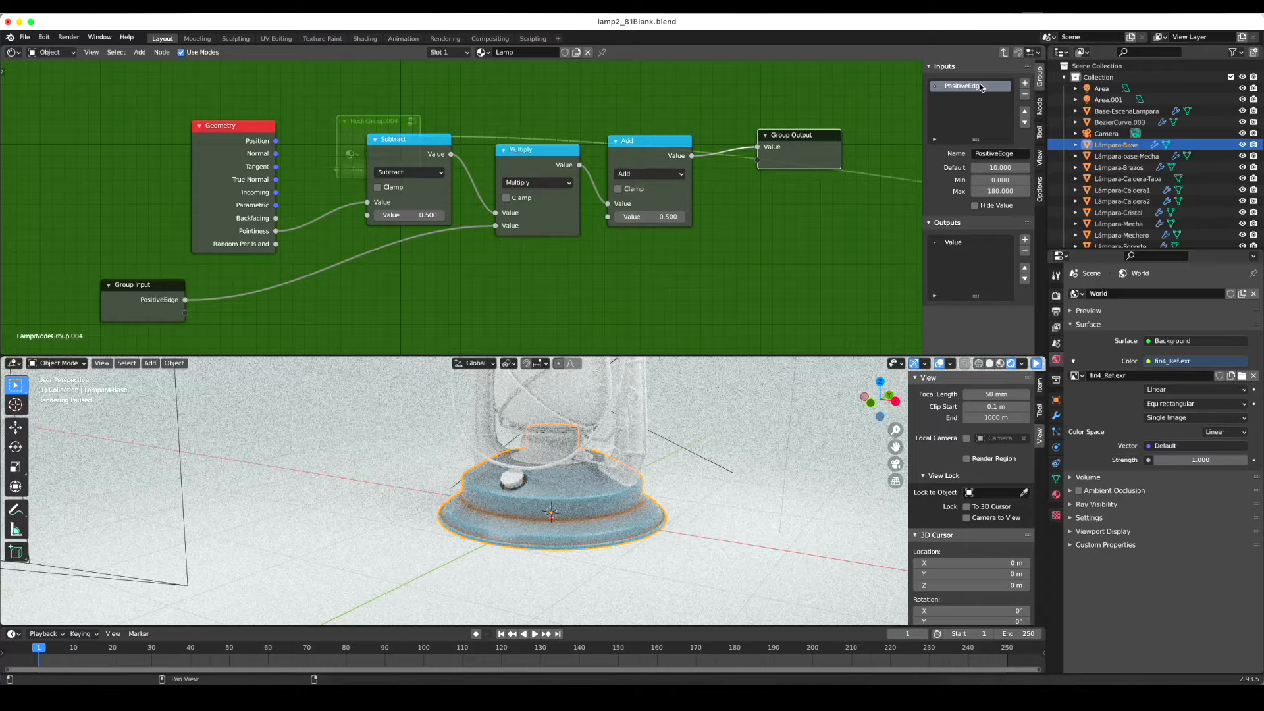
- Rename the group's Value output as FAC
{"action": "left_click", "coordinate": [959, 243]}
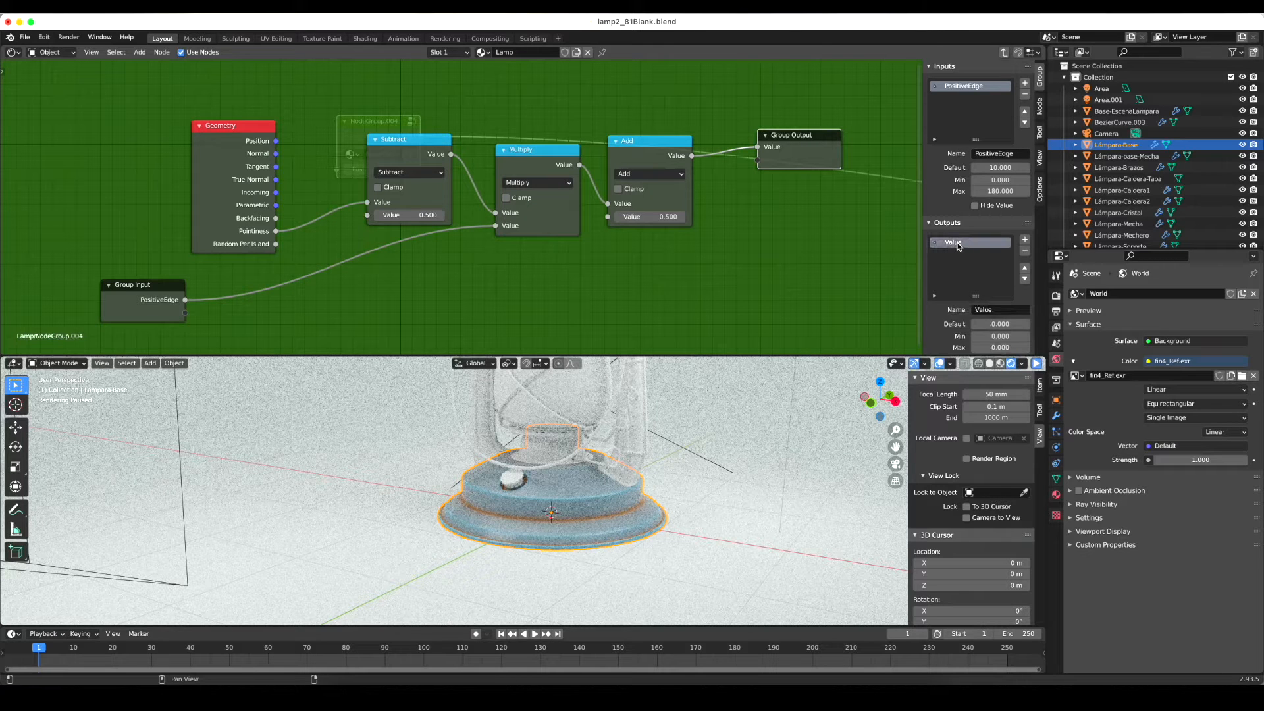
{"action": "left_click", "coordinate": [1008, 310]}
{"action": "type", "text": "FAC"}
{"action": "key", "text": "Return"}
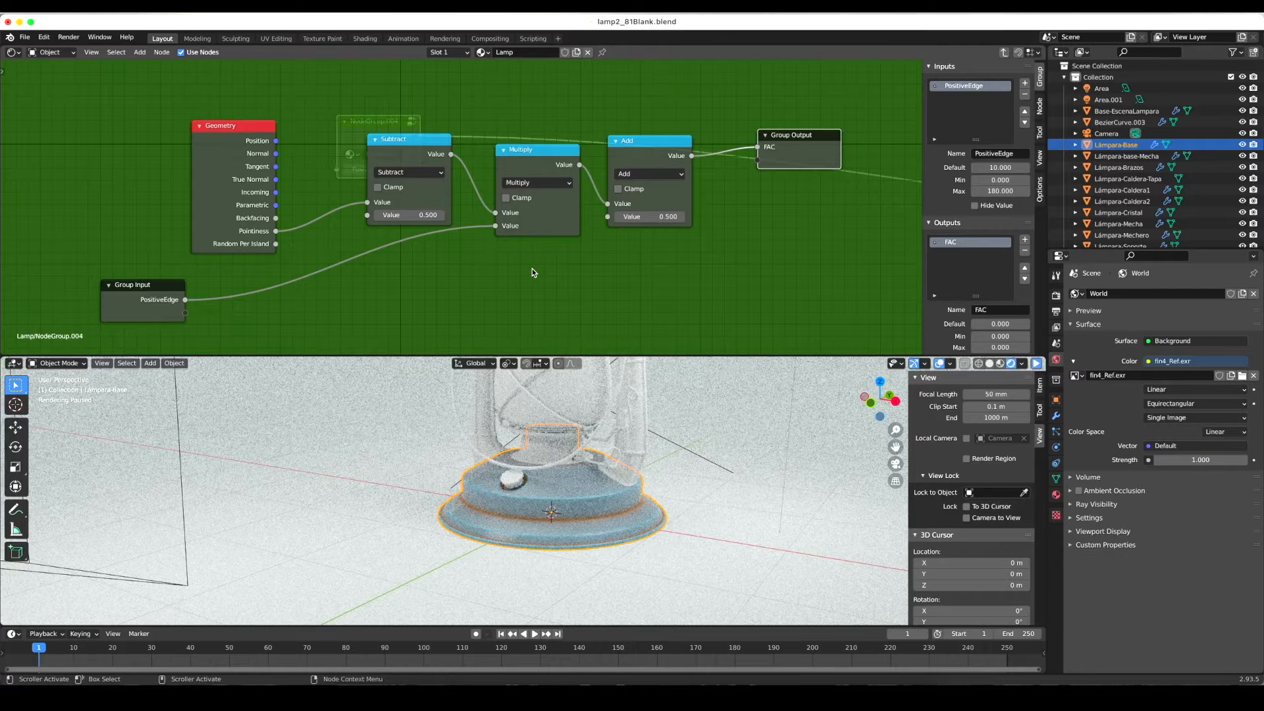
- Combine the Geometry, Subtract, Multiply and Add nodes into a nested node group inside the current group
{"action": "scroll", "coordinate": [533, 272], "scroll_direction": "down", "scroll_amount": 3}
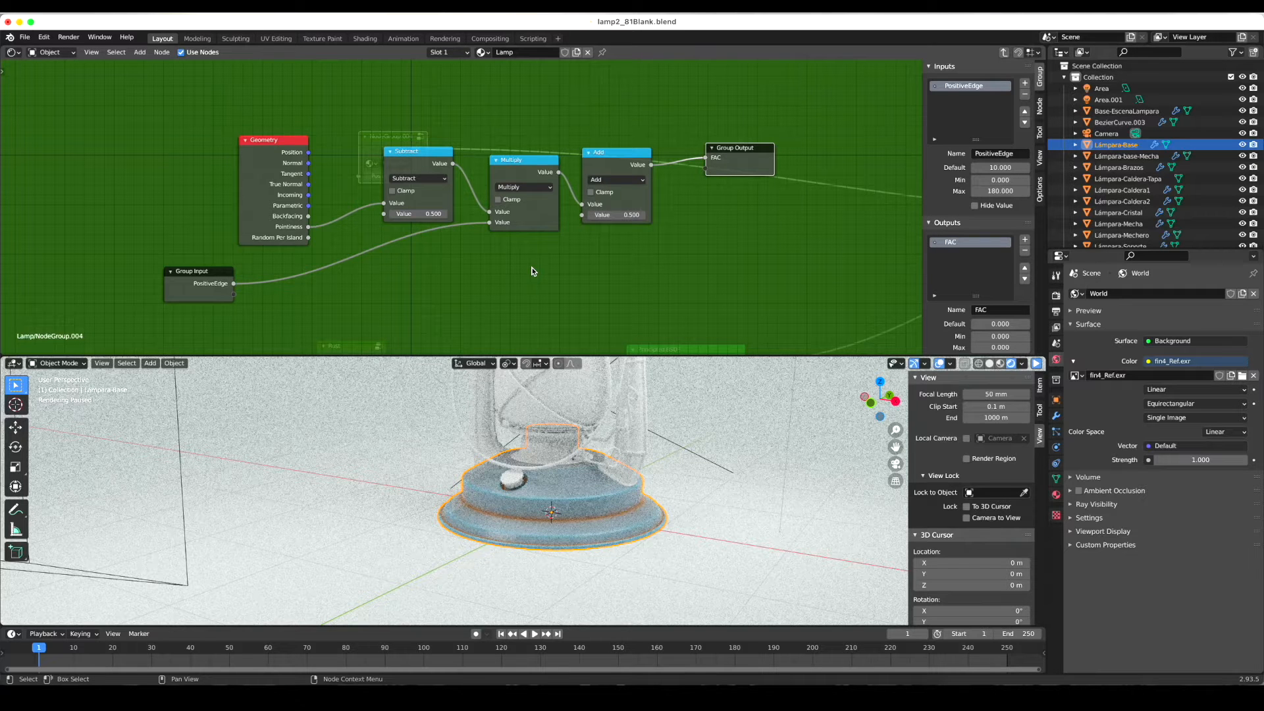
{"action": "left_click_drag", "start_coordinate": [178, 97], "coordinate": [653, 221]}
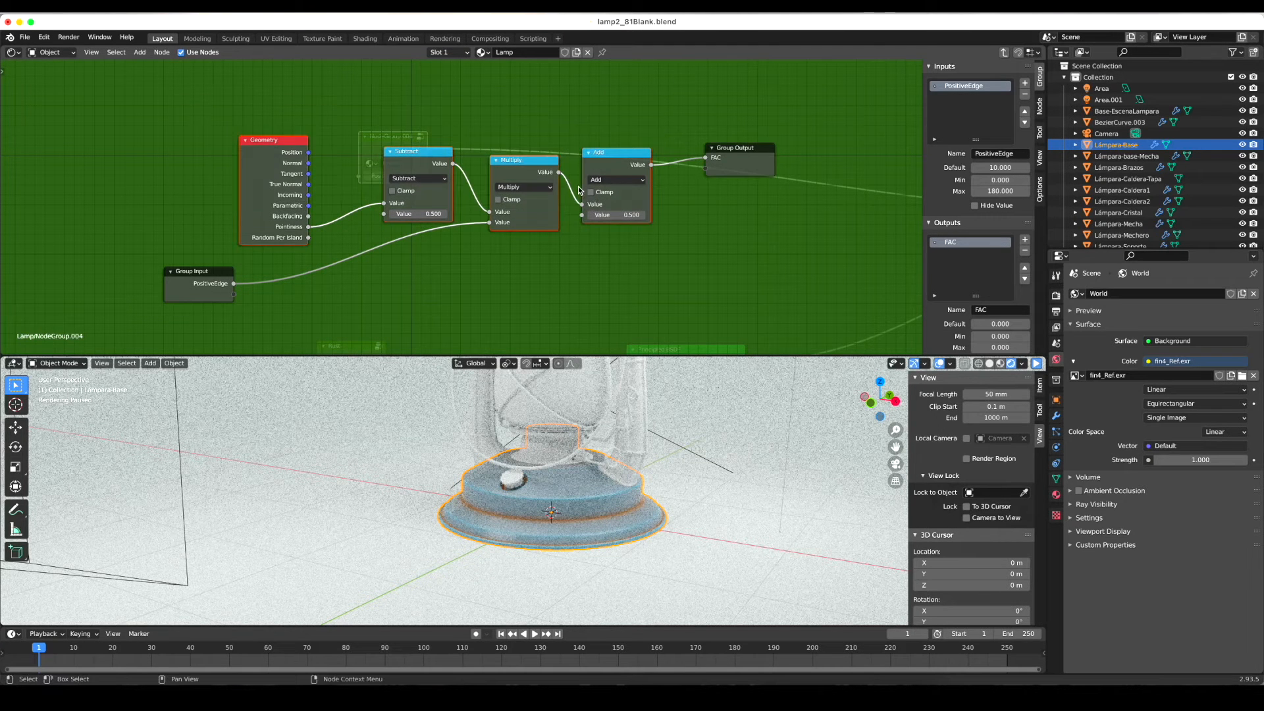
{"action": "left_click_drag", "start_coordinate": [203, 110], "coordinate": [668, 211]}
{"action": "key", "text": "ctrl+g"}
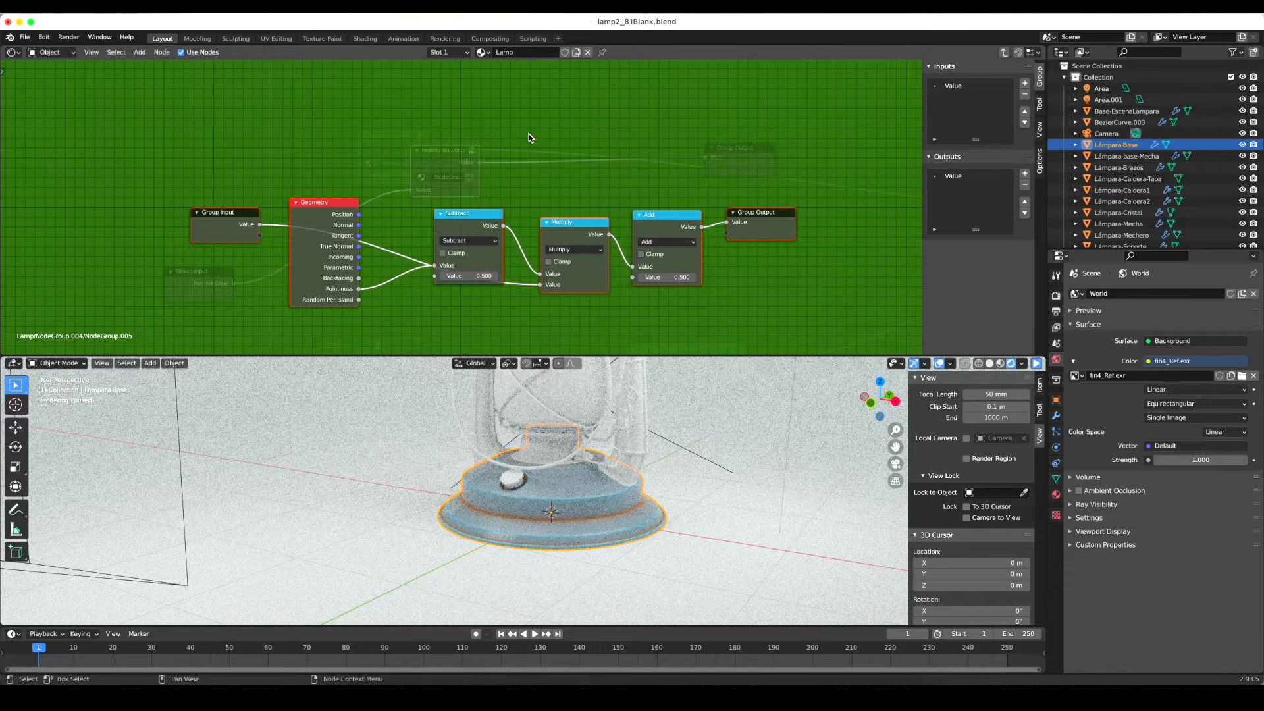
- Step in and out of the nested group to examine the material, outer group and nested group levels
{"action": "key", "text": "Tab"}
{"action": "left_click_drag", "start_coordinate": [441, 153], "coordinate": [445, 157]}
{"action": "key", "text": "Tab"}
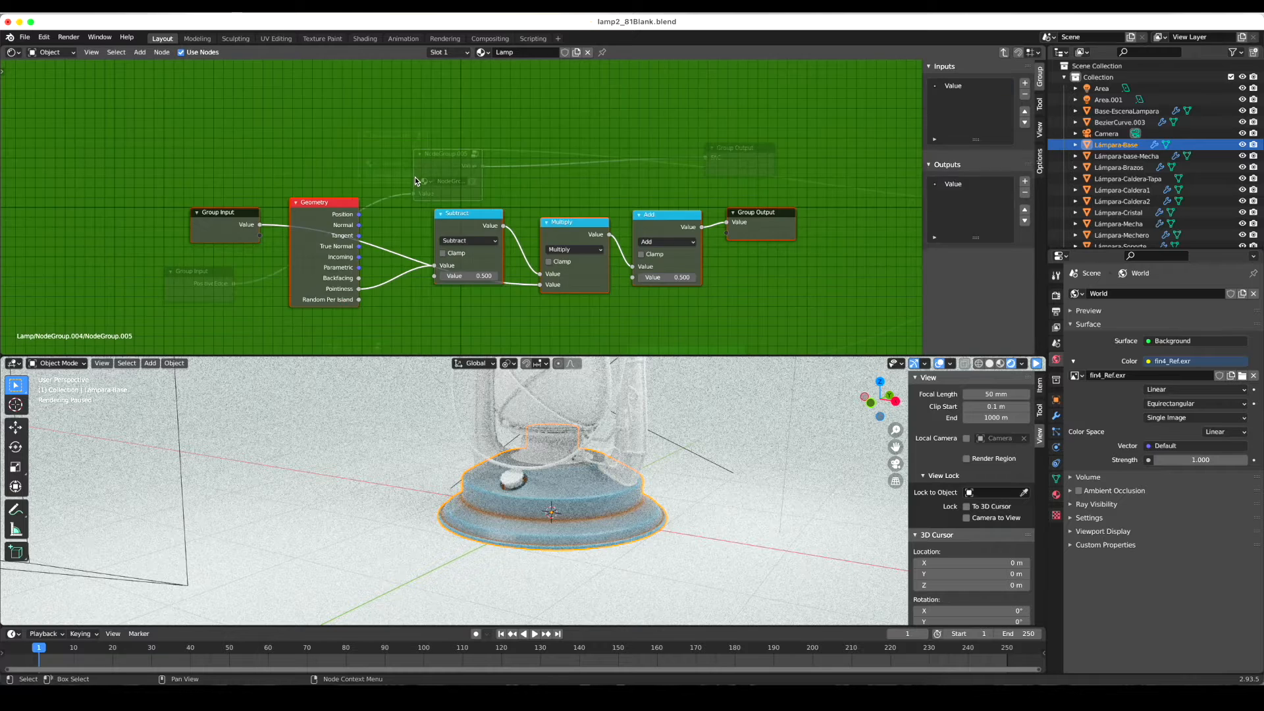
{"action": "key", "text": "Tab"}
{"action": "left_click", "coordinate": [218, 284]}
{"action": "key", "text": "Tab"}
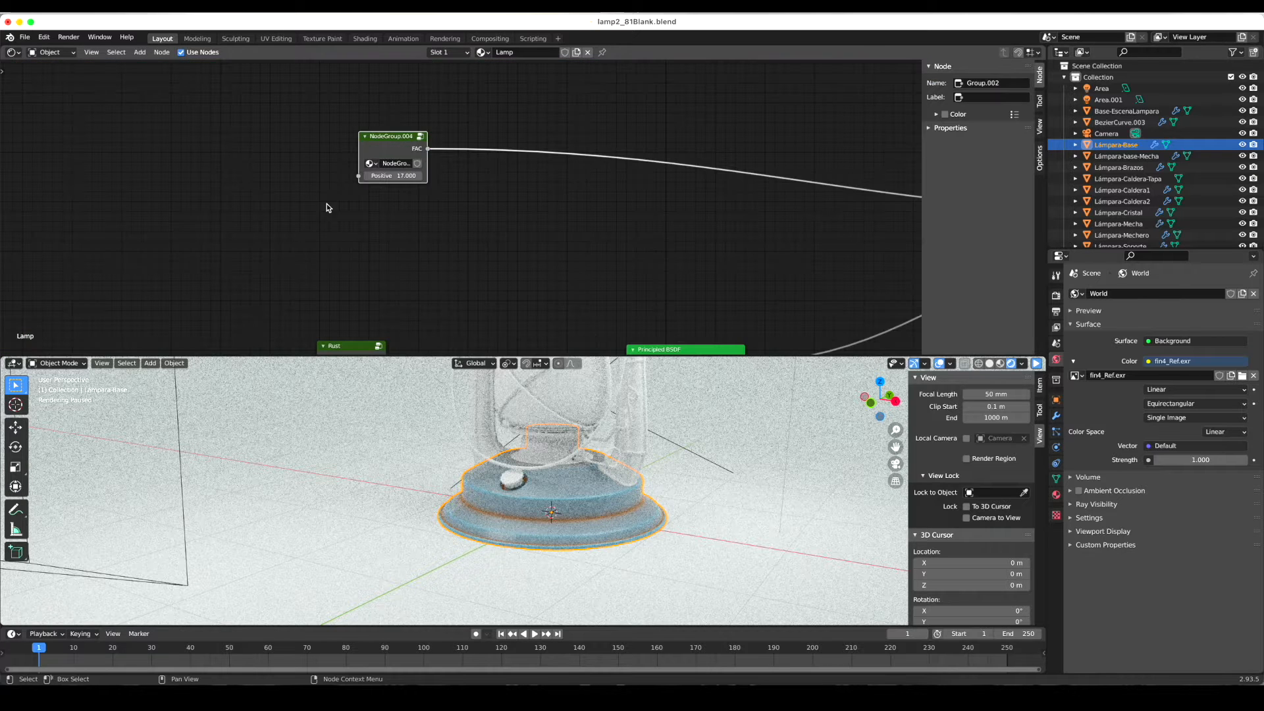
{"action": "key", "text": "Tab"}
{"action": "left_click", "coordinate": [451, 163]}
{"action": "key", "text": "Tab"}
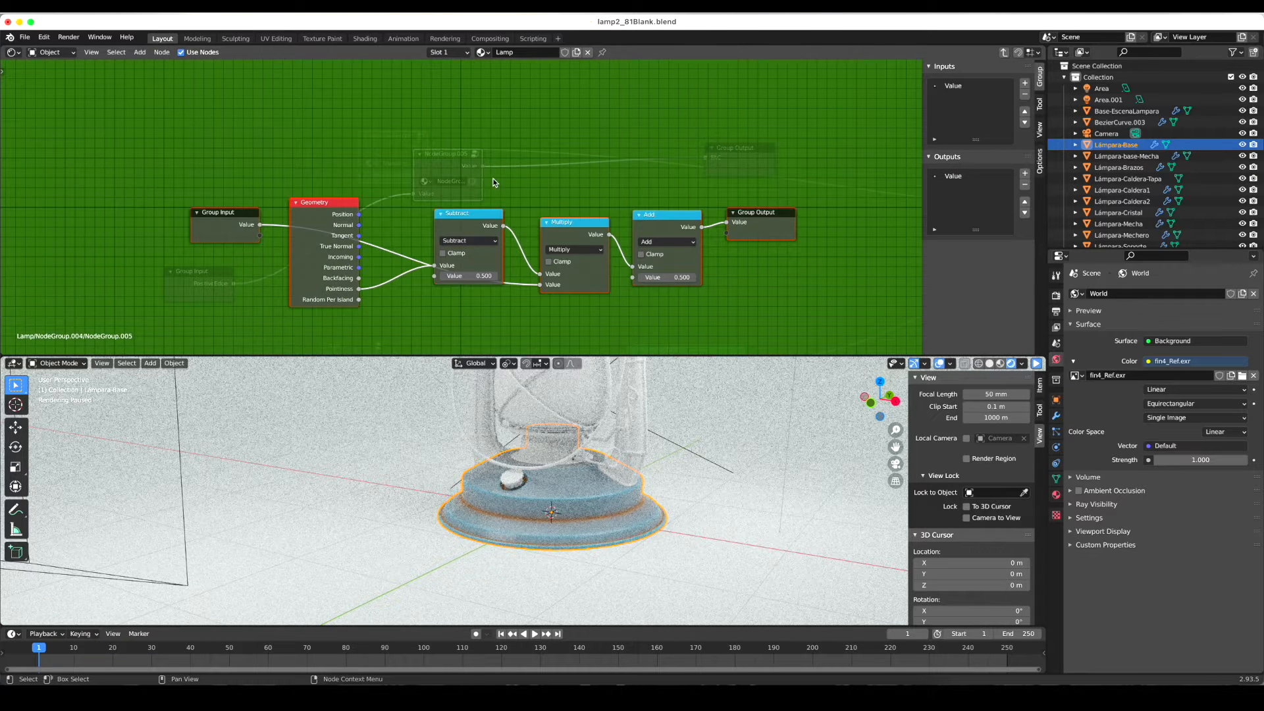
- Rearrange the nested group's nodes, placing Group Input below Geometry and aligning Multiply with Subtract and Add
{"action": "scroll", "coordinate": [574, 200], "scroll_direction": "down", "scroll_amount": 3}
{"action": "left_click_drag", "start_coordinate": [207, 152], "coordinate": [248, 289]}
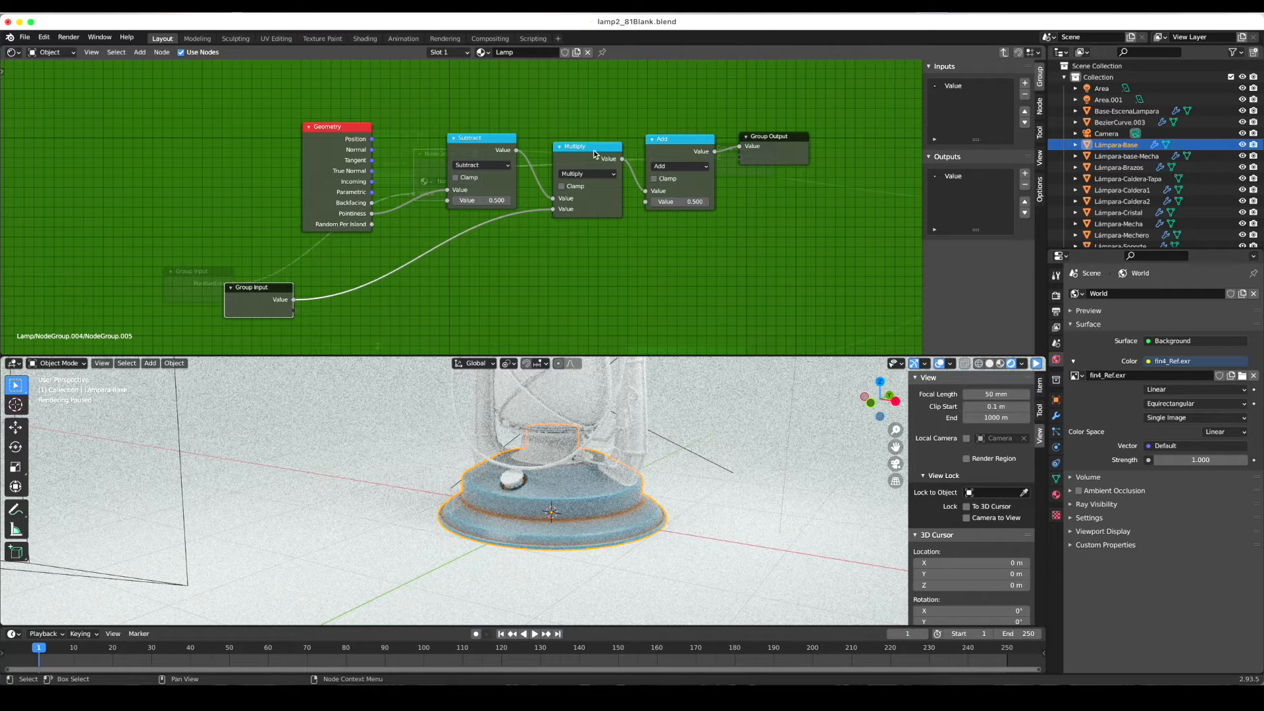
{"action": "left_click_drag", "start_coordinate": [582, 148], "coordinate": [587, 142]}
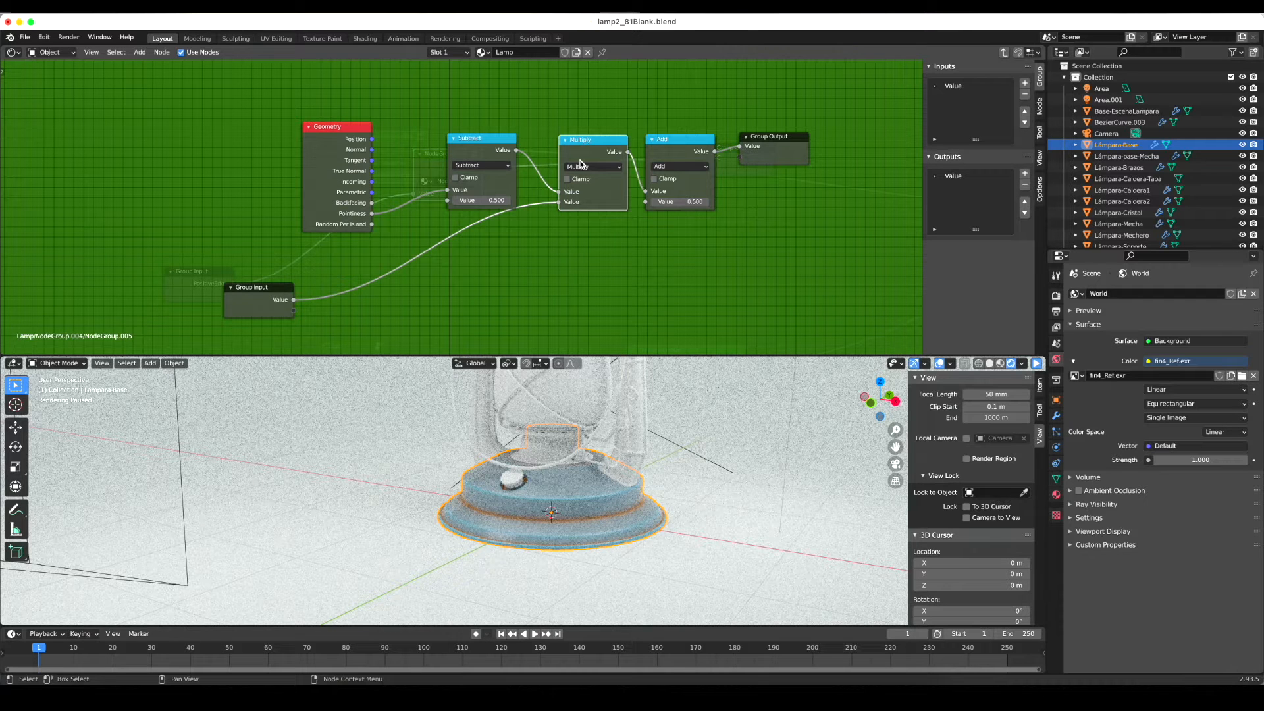
- Return to the outer group and raise its Group Input node closer to the nested group's level
{"action": "key", "text": "Tab"}
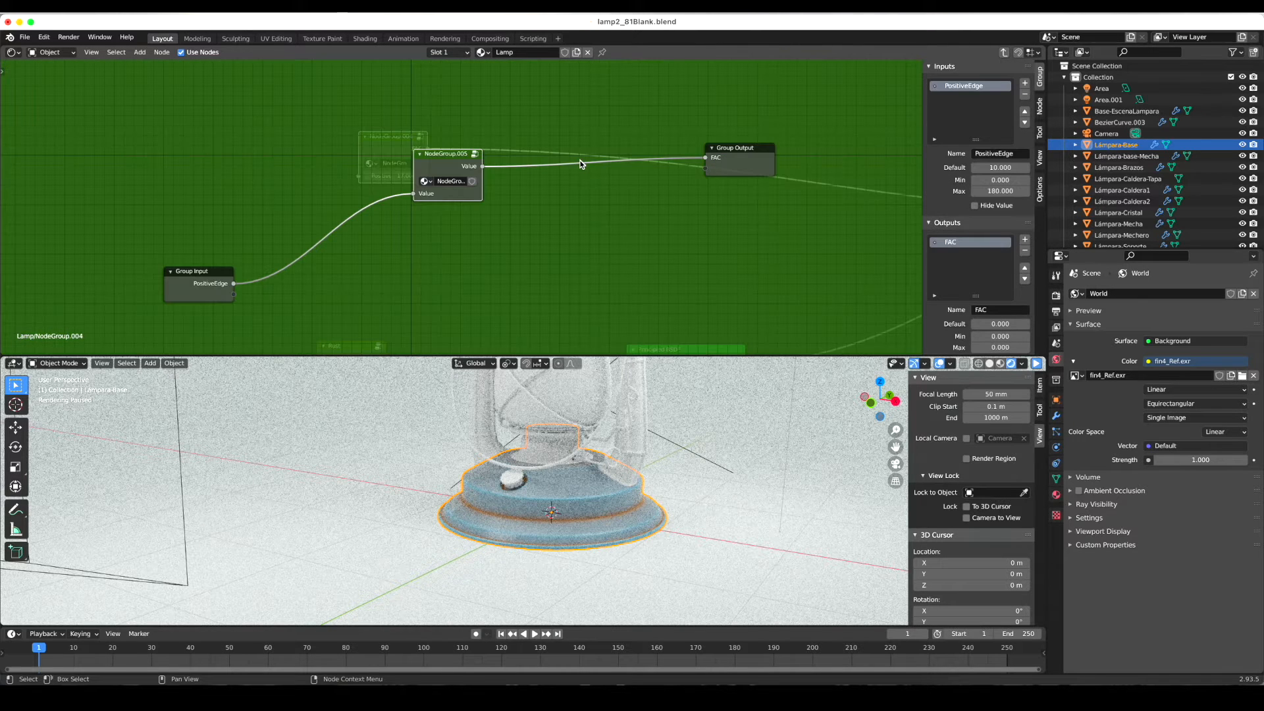
{"action": "left_click_drag", "start_coordinate": [182, 276], "coordinate": [183, 238]}
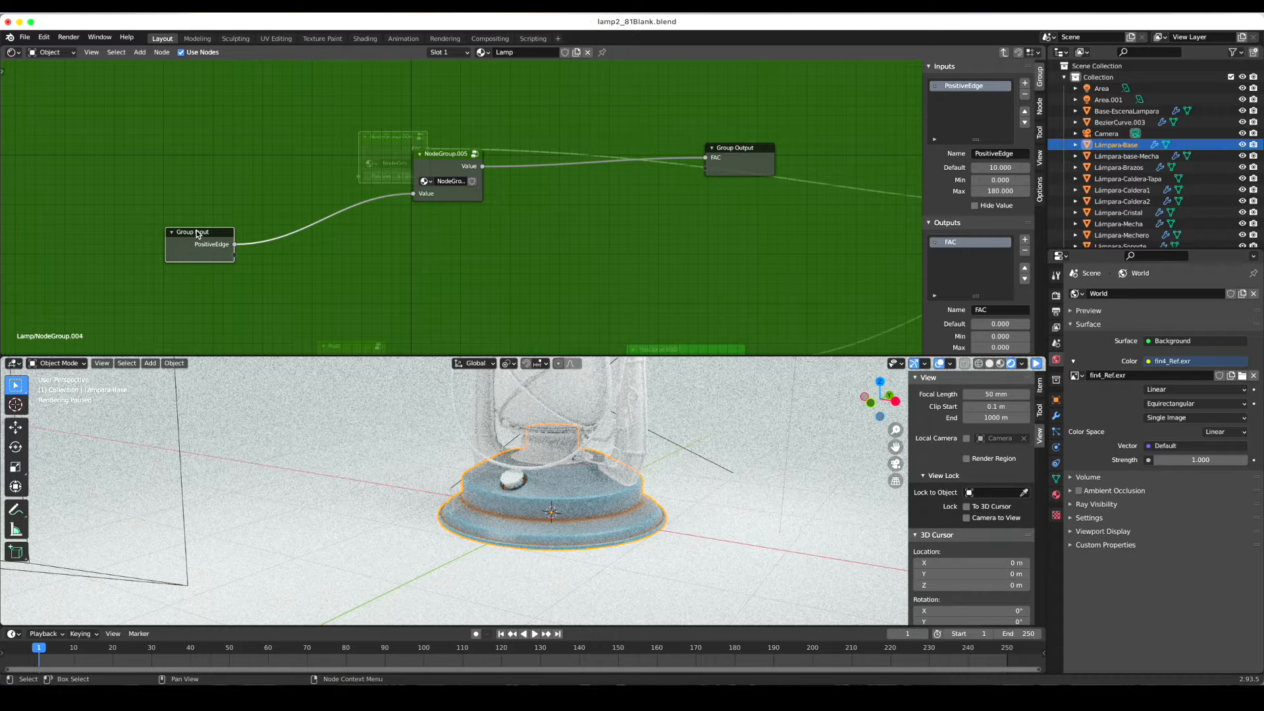
{"action": "left_click_drag", "start_coordinate": [187, 235], "coordinate": [187, 223]}
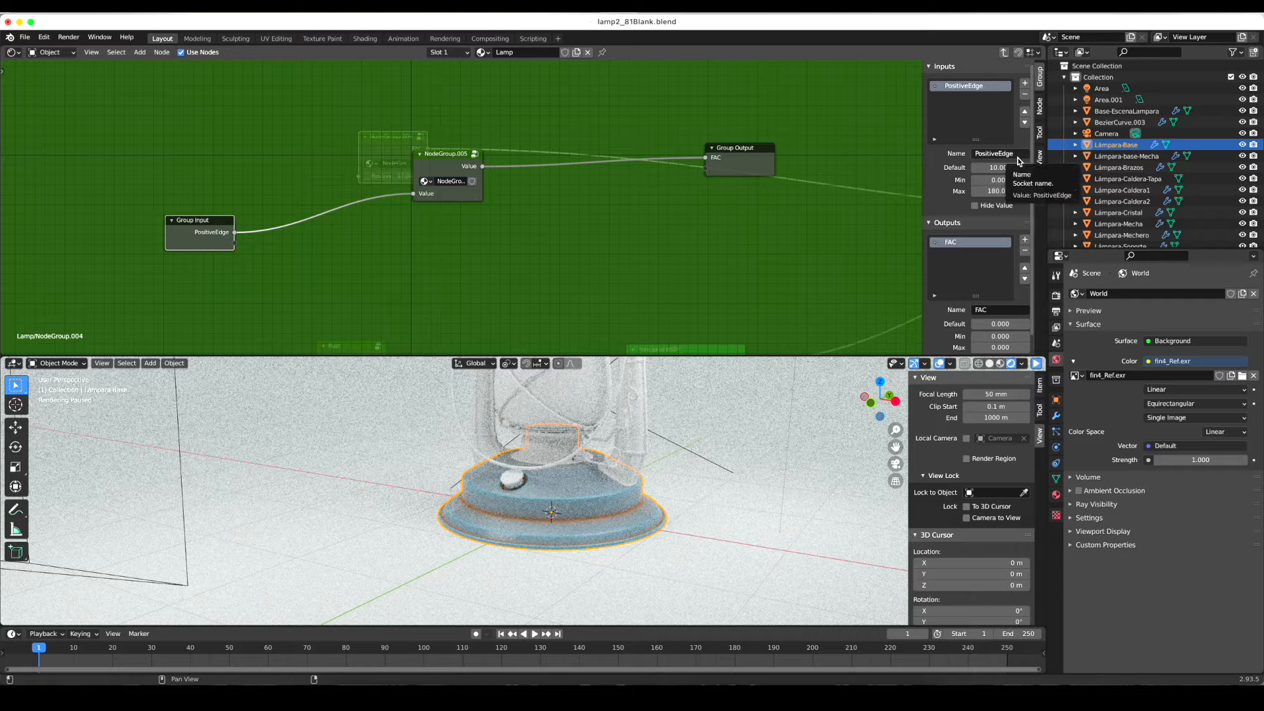
- Open the nested group, shift its Group Input node slightly and rename its Value input as Edge
{"action": "left_click", "coordinate": [442, 157]}
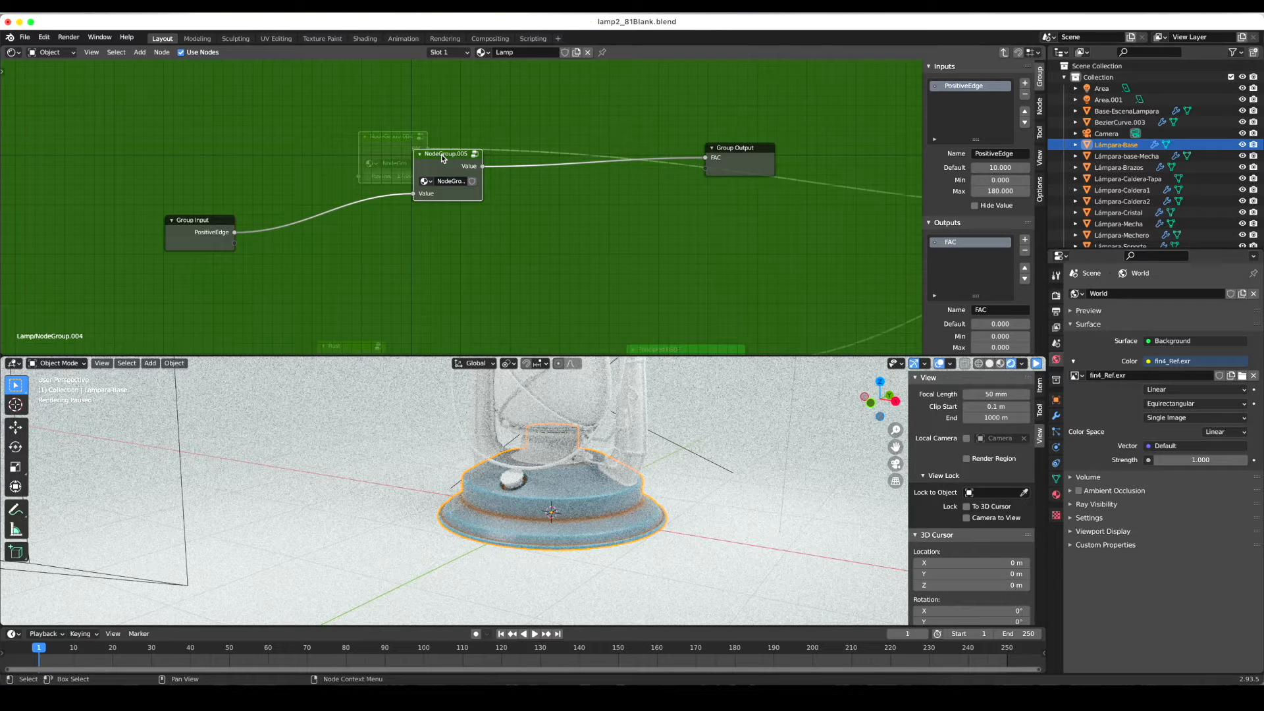
{"action": "key", "text": "Tab"}
{"action": "left_click_drag", "start_coordinate": [258, 290], "coordinate": [243, 268]}
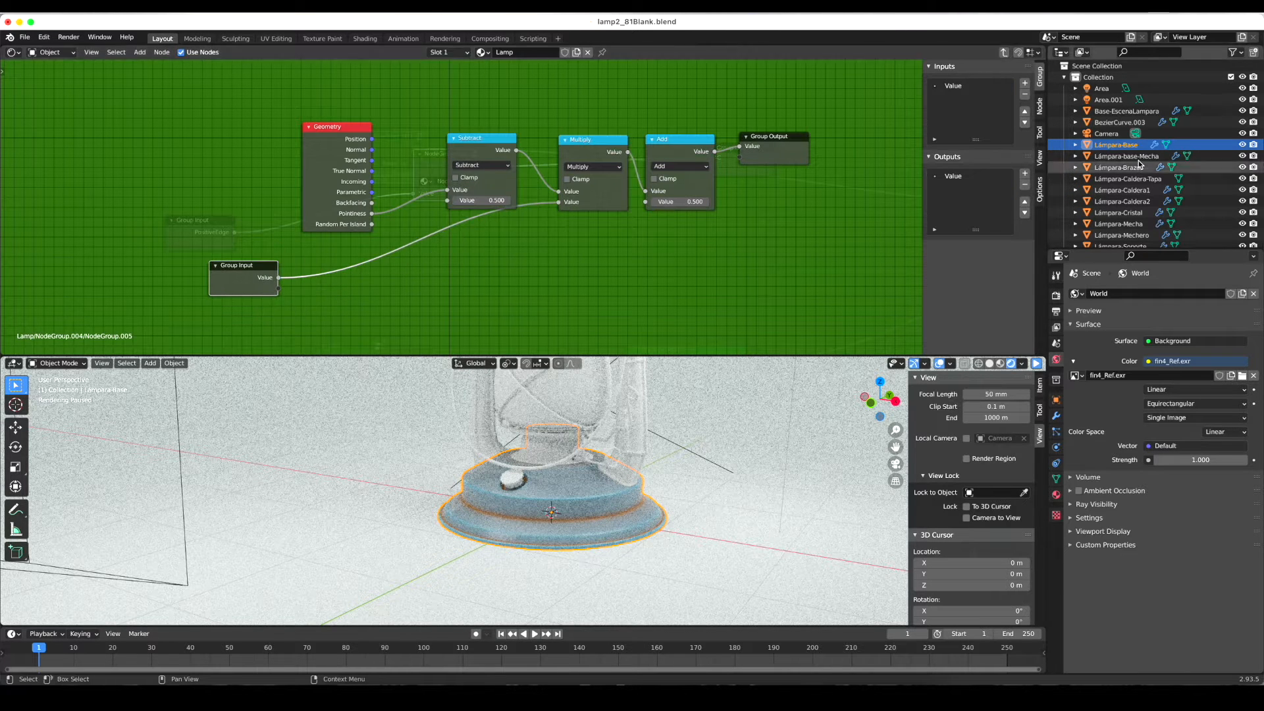
{"action": "left_click", "coordinate": [961, 88]}
{"action": "left_click", "coordinate": [1001, 154]}
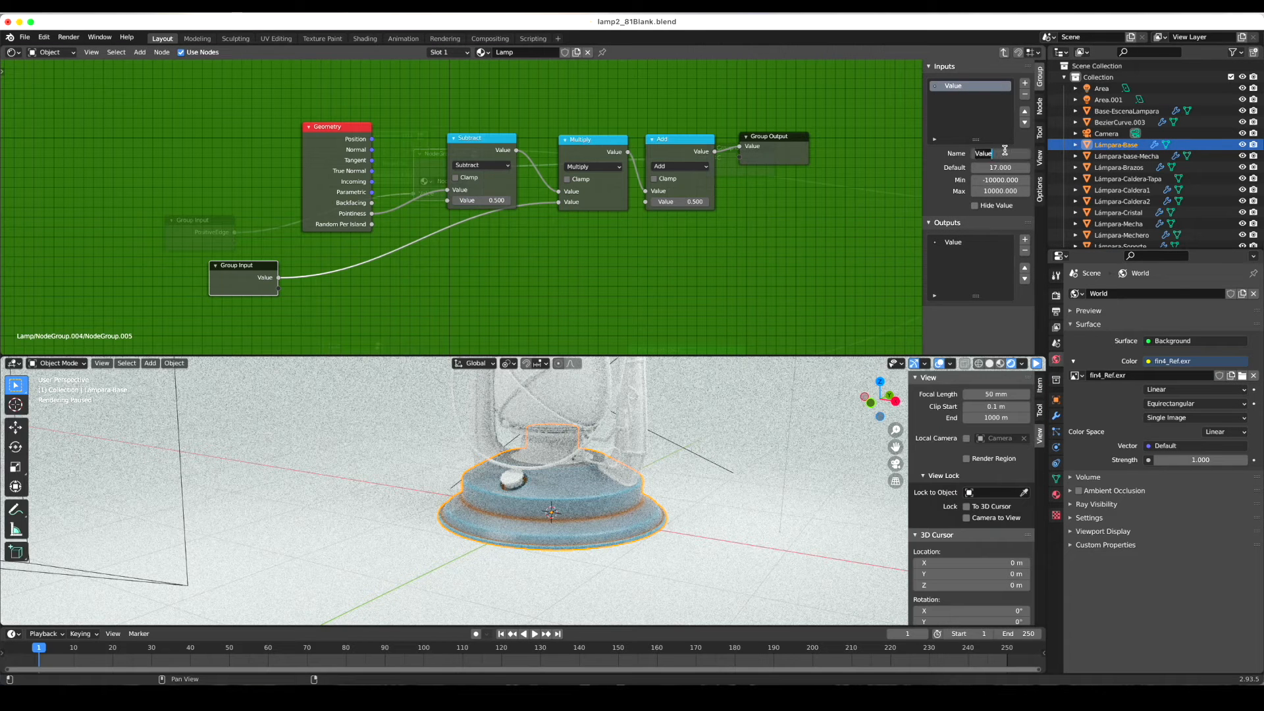
{"action": "type", "text": "Edge"}
{"action": "key", "text": "Return"}
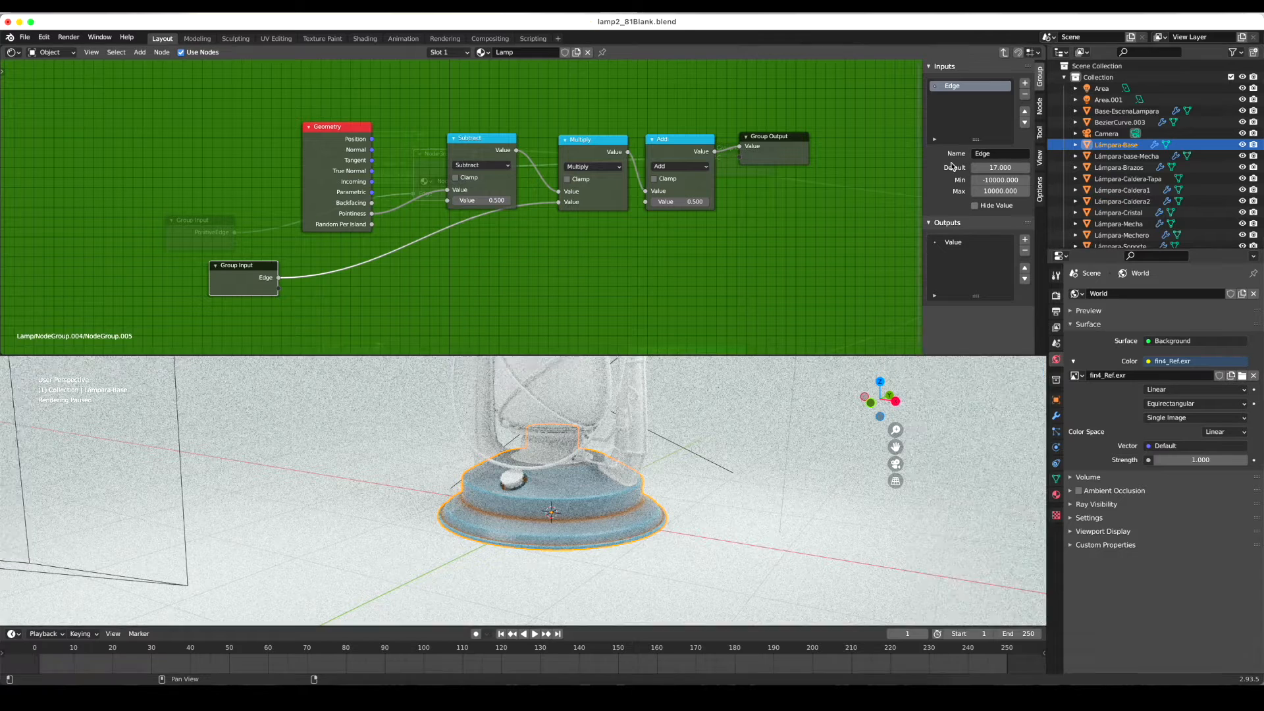
- Move the nested group's Group Output farther from the Add node and rename its Value output as Fac
{"action": "left_click_drag", "start_coordinate": [779, 137], "coordinate": [825, 130]}
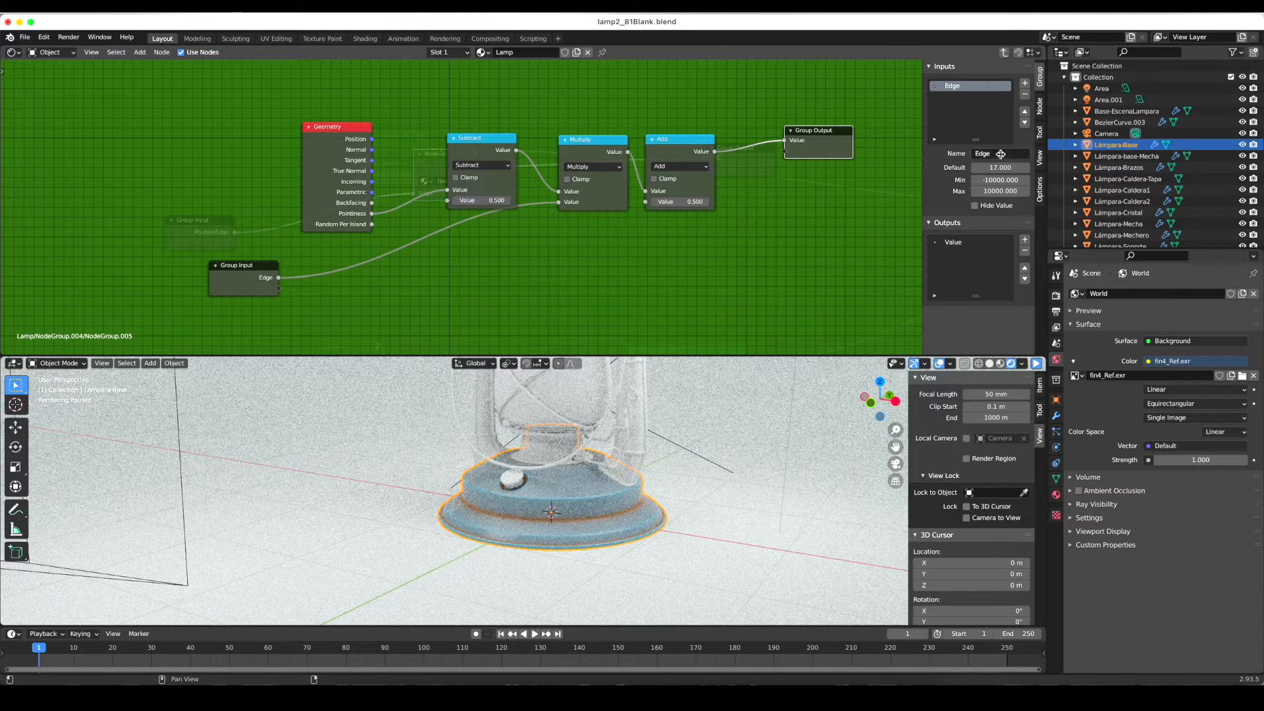
{"action": "left_click", "coordinate": [964, 248]}
{"action": "scroll", "coordinate": [964, 248], "scroll_direction": "down", "scroll_amount": 1}
{"action": "left_click", "coordinate": [1007, 304]}
{"action": "type", "text": "Fac"}
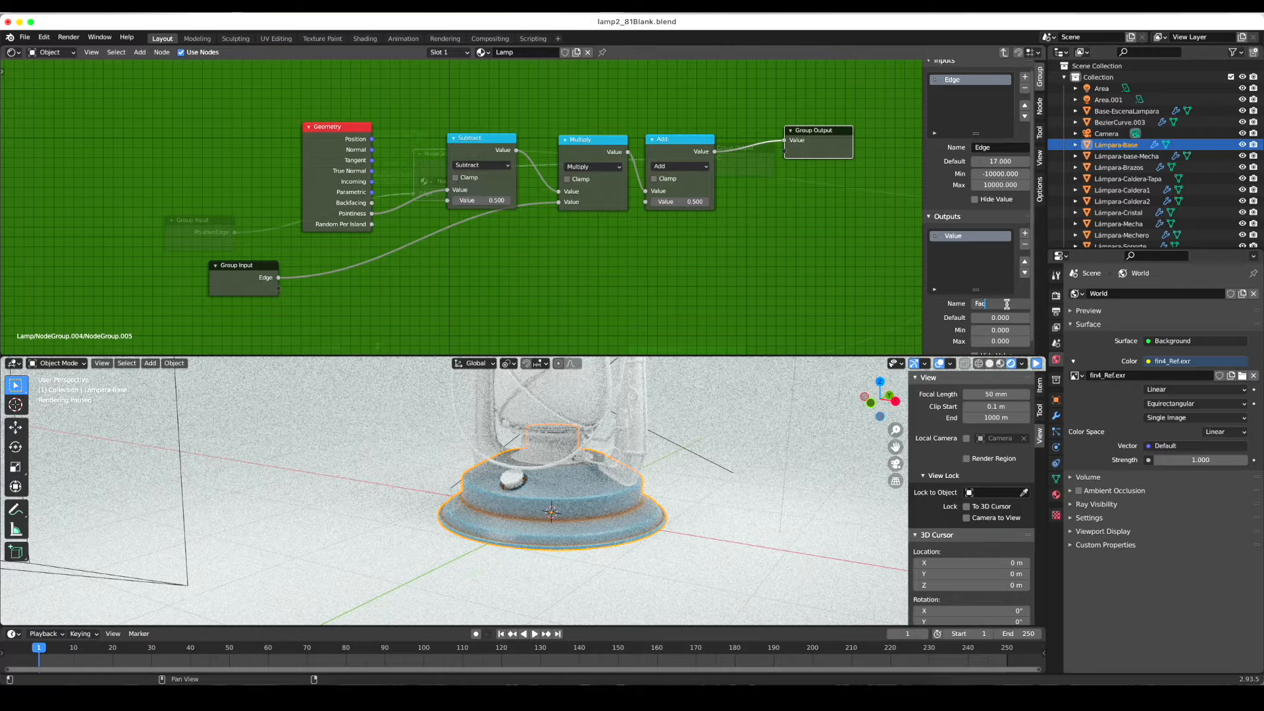
{"action": "key", "text": "Return"}
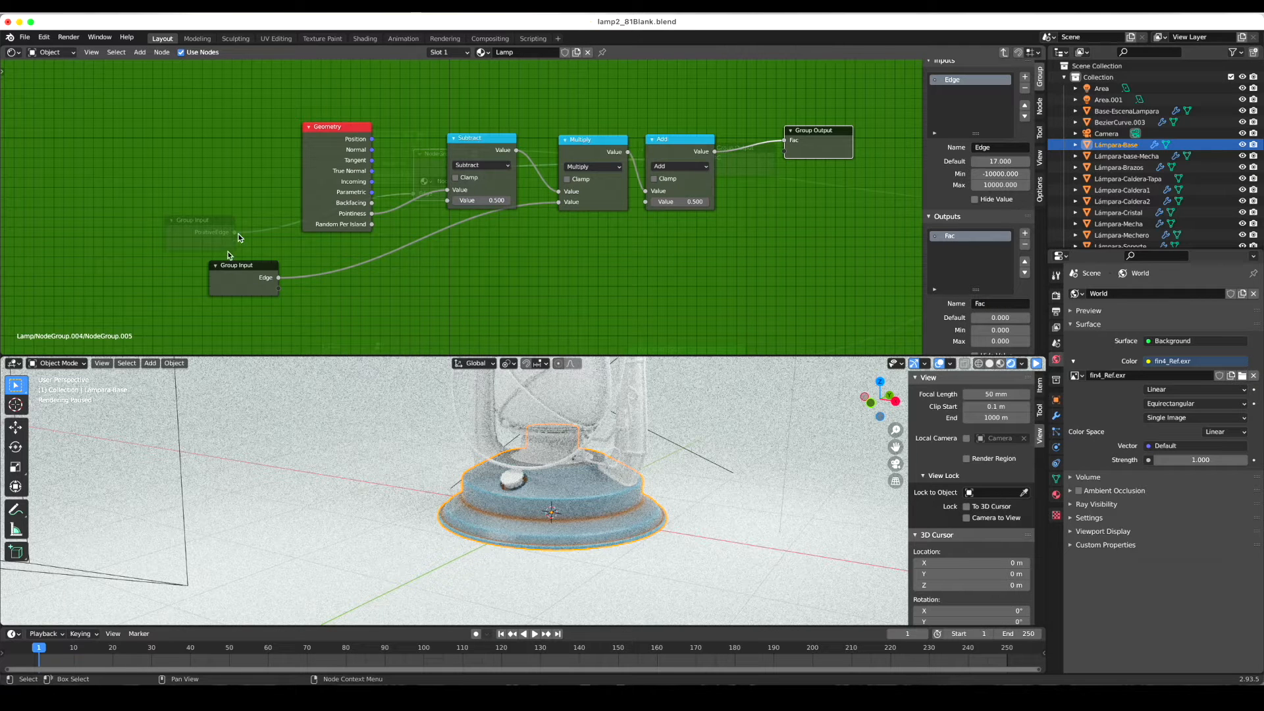
- Nudge the nested Group Input, return to the outer group and move the nested group node higher
{"action": "left_click_drag", "start_coordinate": [231, 274], "coordinate": [224, 271]}
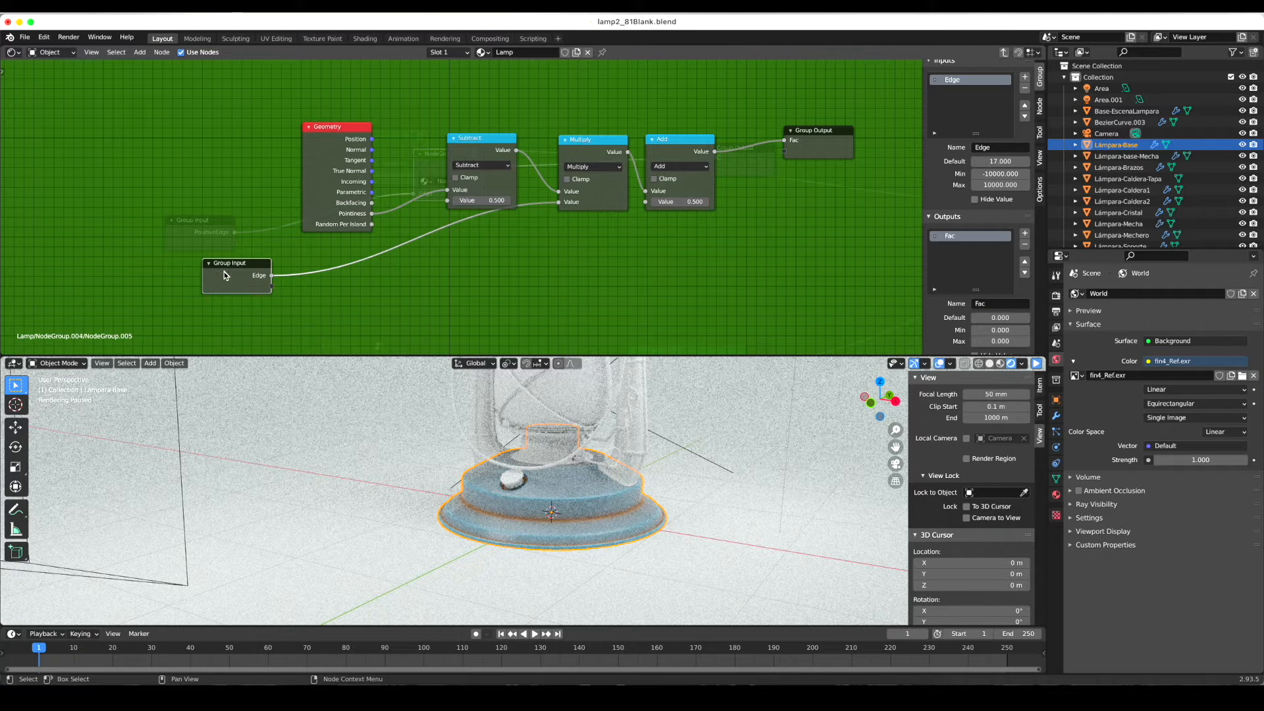
{"action": "key", "text": "Tab"}
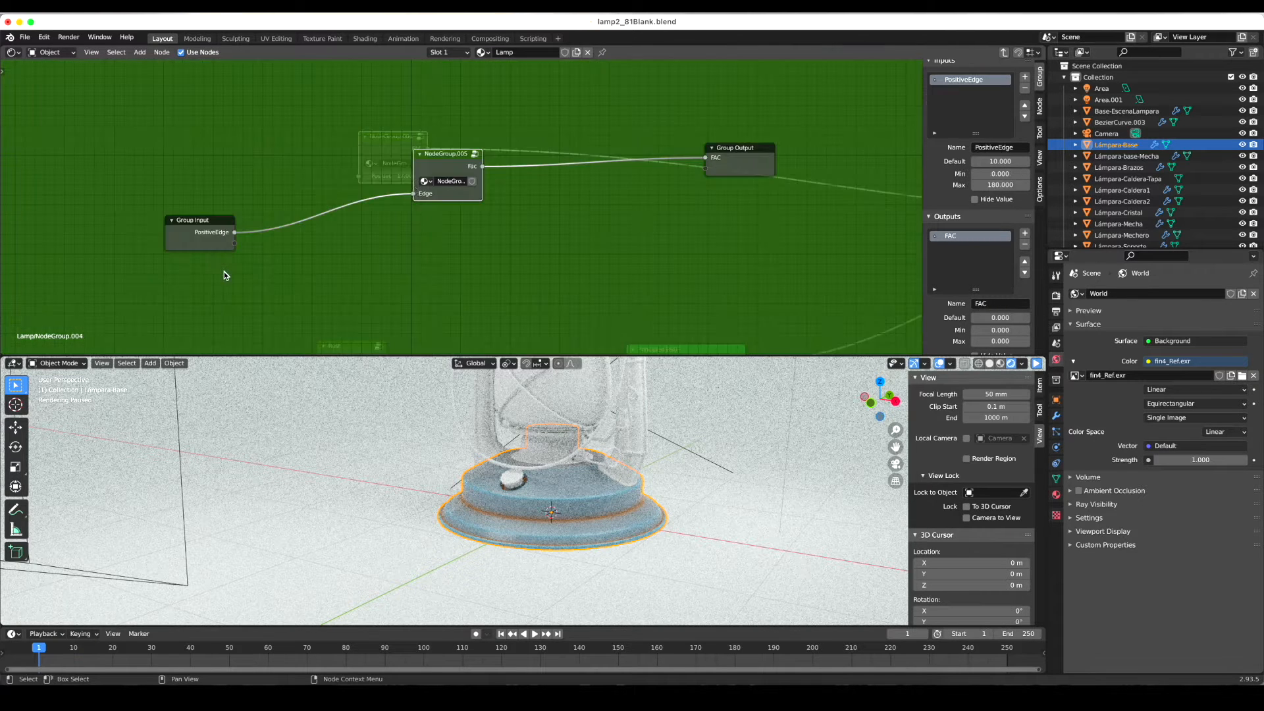
{"action": "left_click_drag", "start_coordinate": [455, 162], "coordinate": [446, 131]}
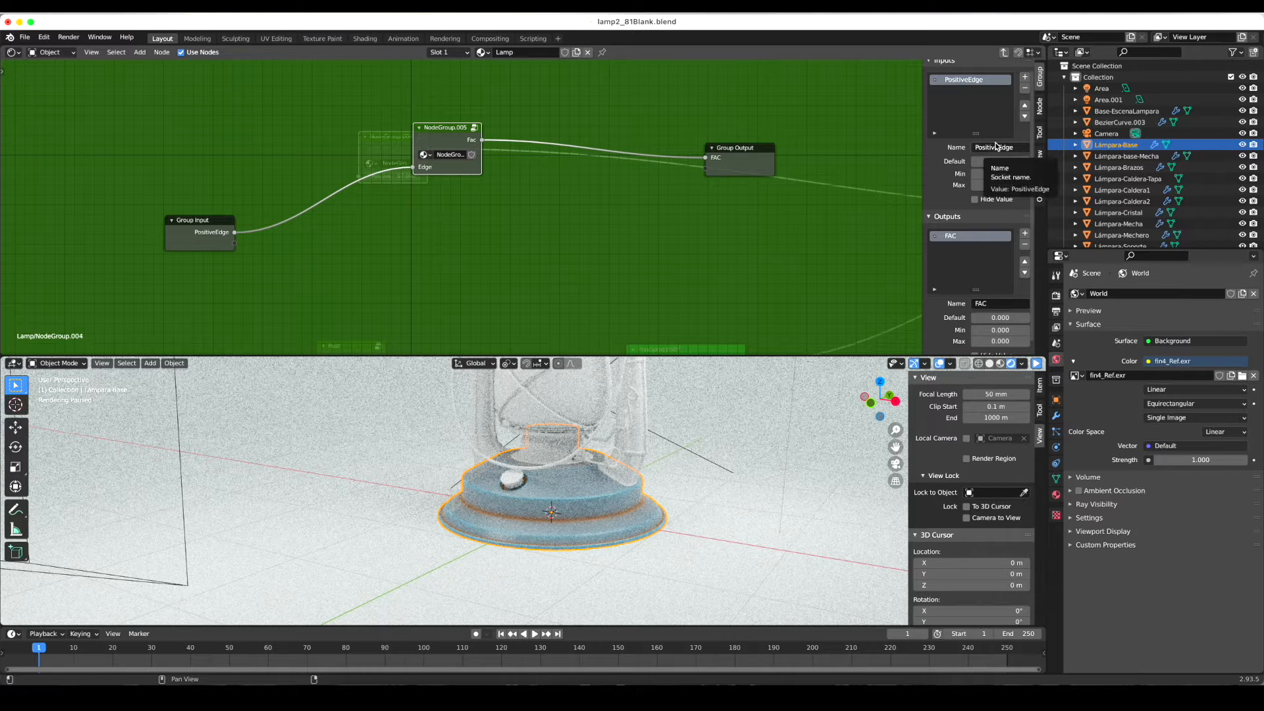
{"action": "left_click_drag", "start_coordinate": [443, 129], "coordinate": [455, 123]}
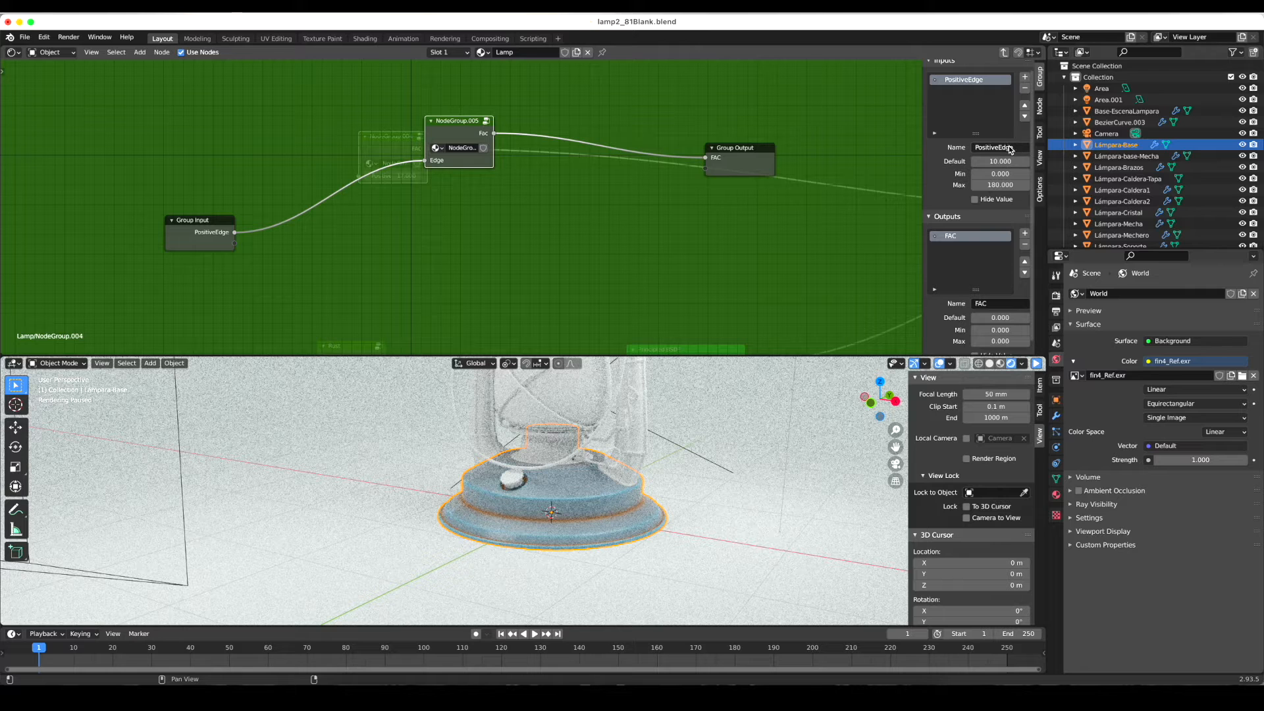
- Label the nested group node EdgeFinder and nudge it slightly upward in the outer group
{"action": "left_click", "coordinate": [1040, 106]}
{"action": "left_click", "coordinate": [988, 97]}
{"action": "type", "text": "EdgeFind"}
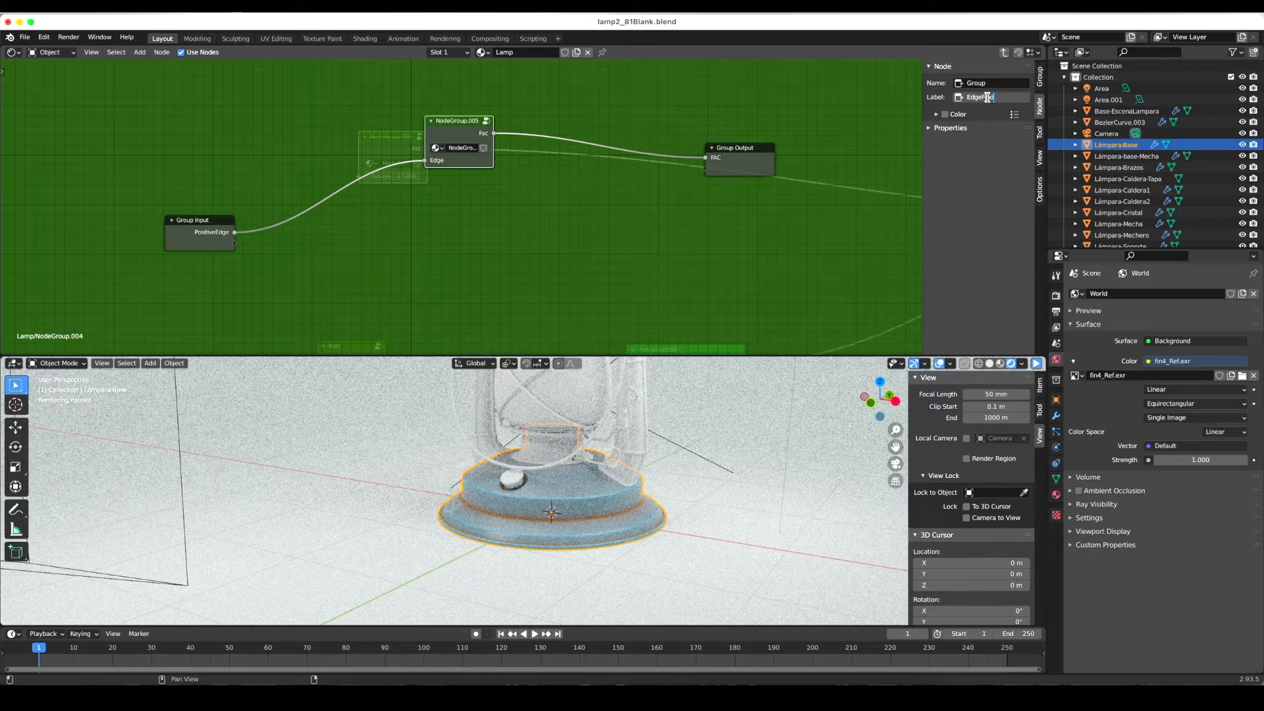
{"action": "type", "text": "er"}
{"action": "key", "text": "Return"}
{"action": "mouse_move", "coordinate": [444, 129]}
{"action": "left_mouse_down"}
{"action": "mouse_move", "coordinate": [470, 116]}
{"action": "mouse_move", "coordinate": [452, 117]}
{"action": "left_mouse_up"}
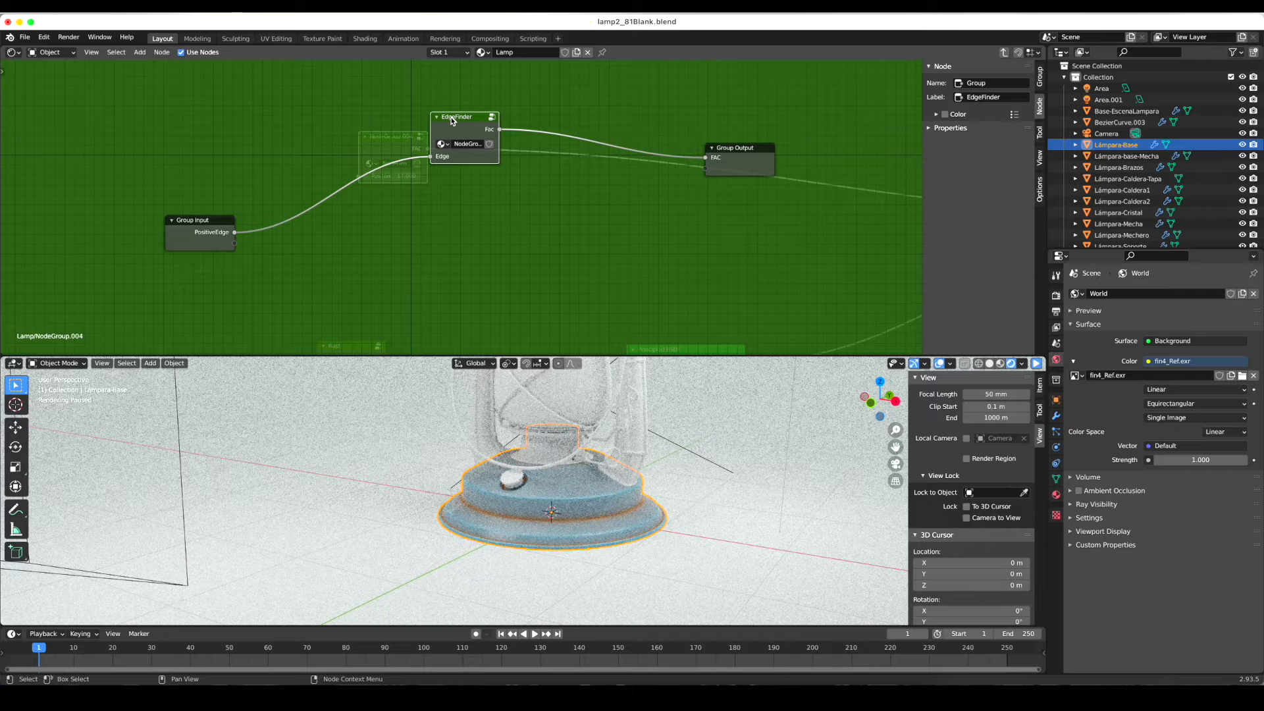
{"action": "left_click_drag", "start_coordinate": [453, 121], "coordinate": [453, 115]}
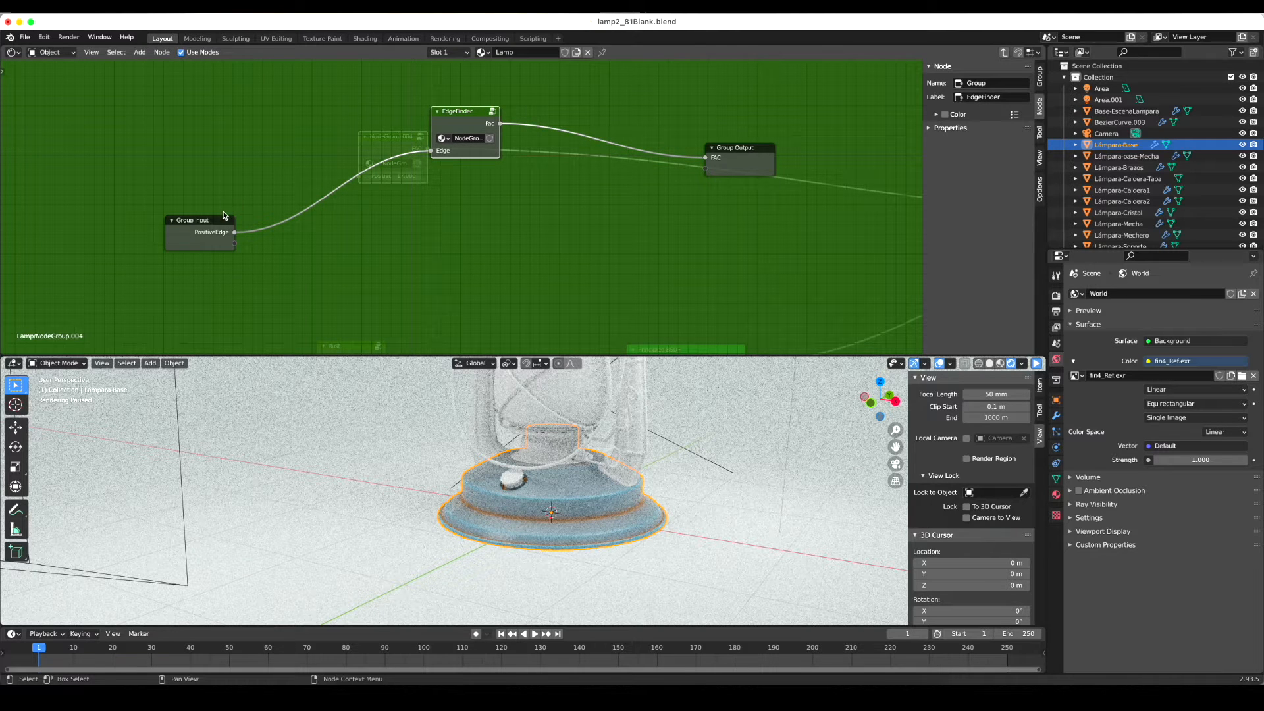
- Return to the Lamp material, widen the NodeGroup.004 node and set its PositiveEdge value to 10
{"action": "key", "text": "Tab"}
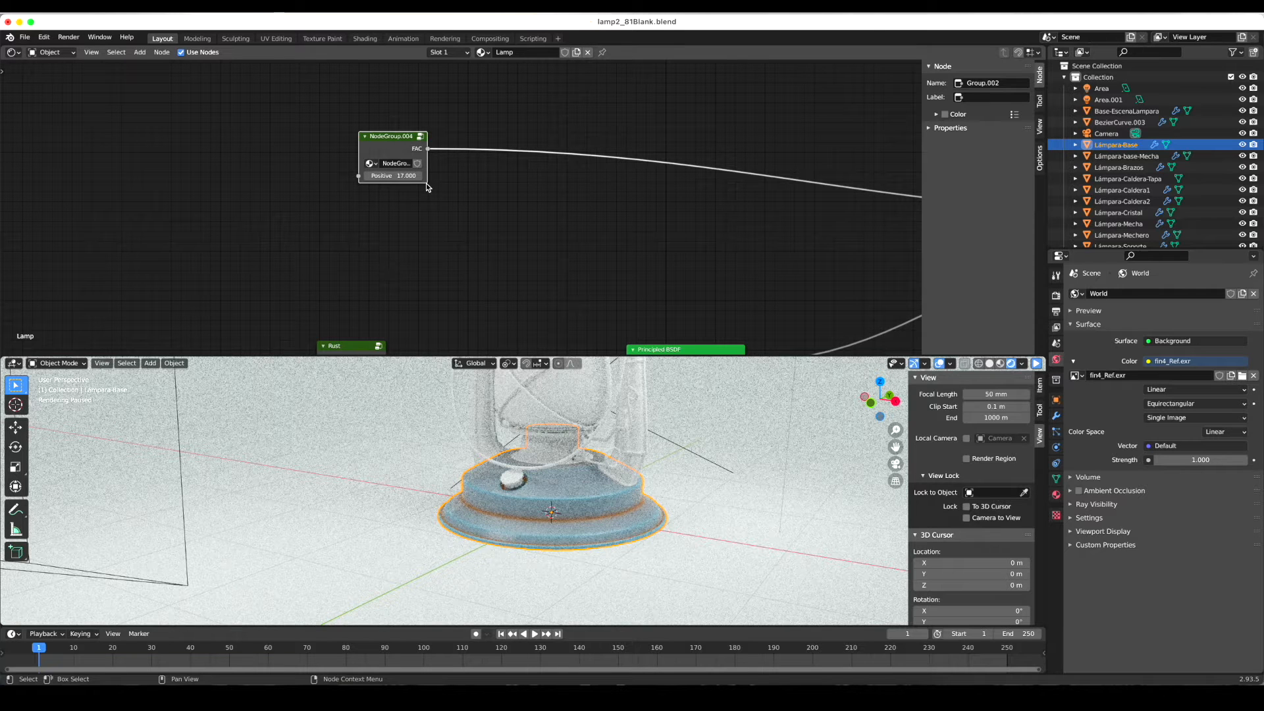
{"action": "left_click_drag", "start_coordinate": [427, 173], "coordinate": [461, 173]}
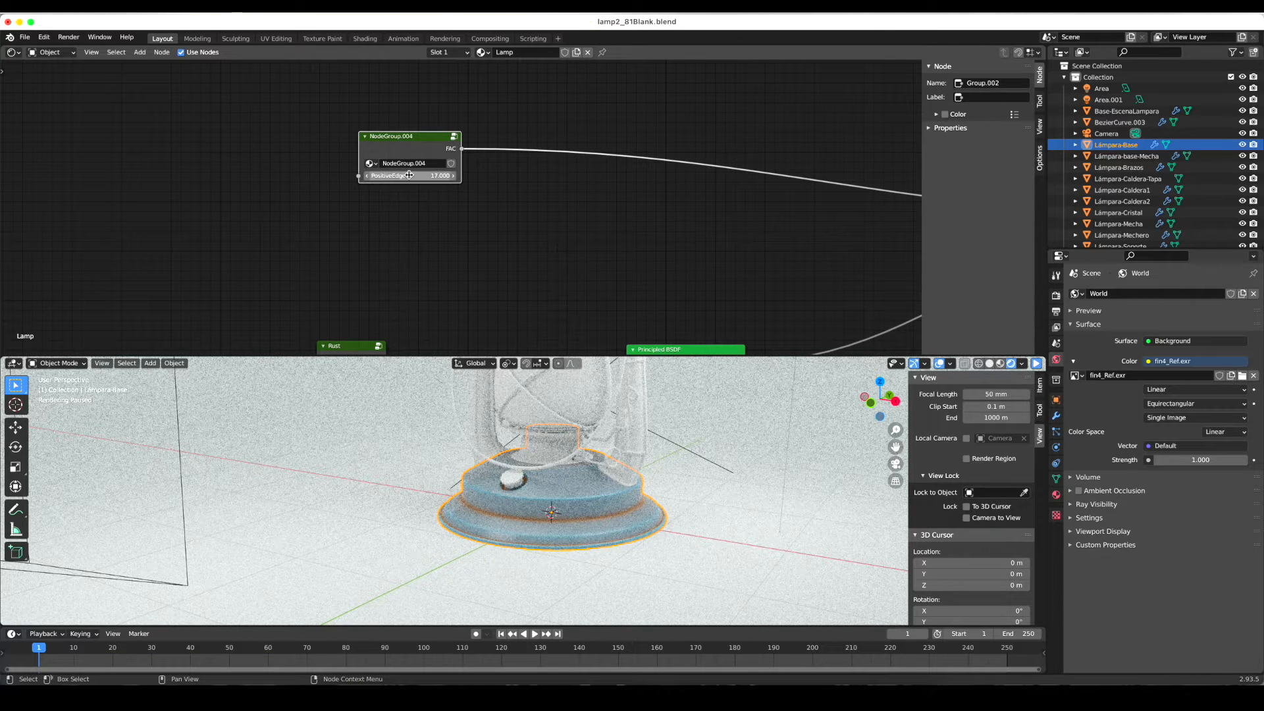
{"action": "left_click_drag", "start_coordinate": [408, 176], "coordinate": [2, 144]}
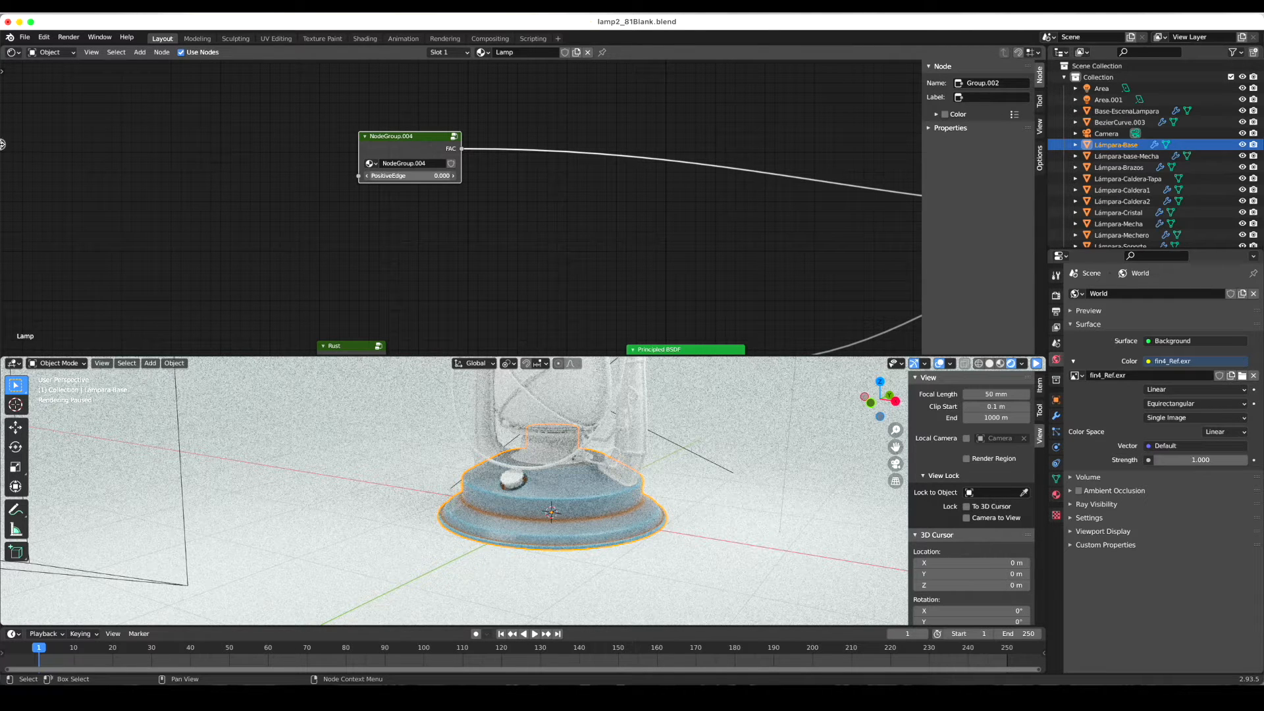
{"action": "left_click", "coordinate": [436, 175]}
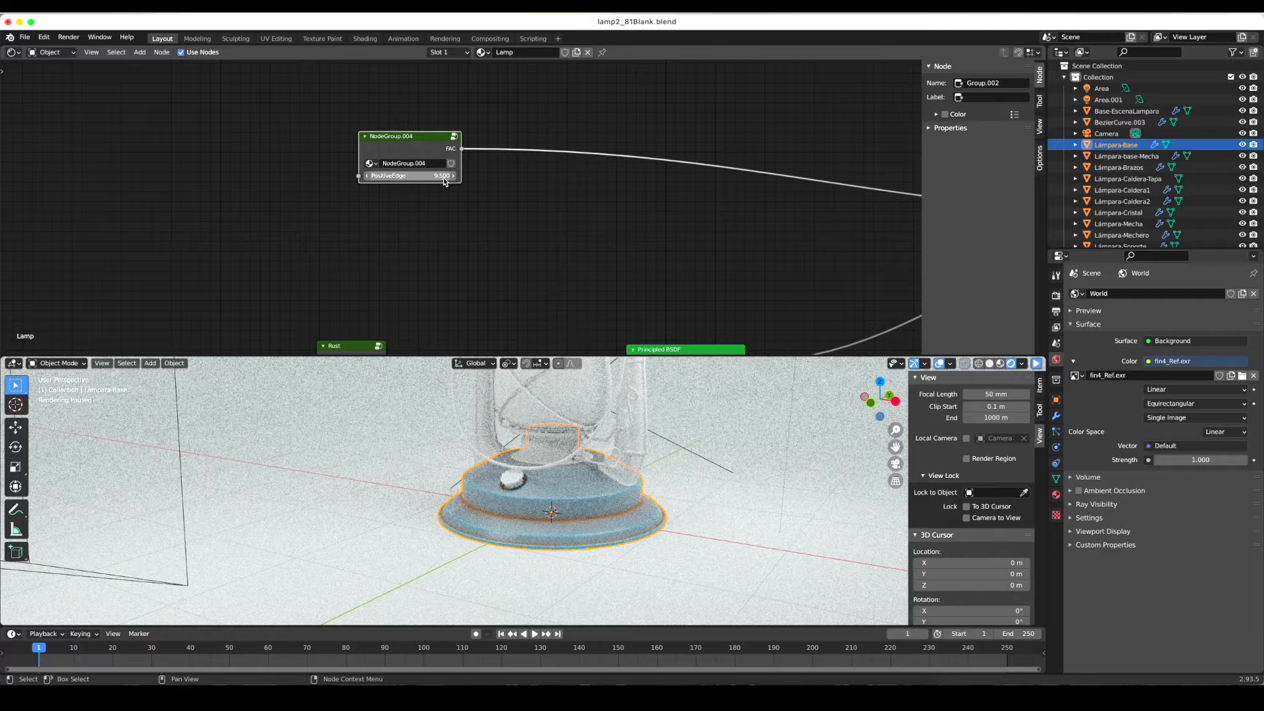
{"action": "type", "text": "10"}
{"action": "key", "text": "Return"}
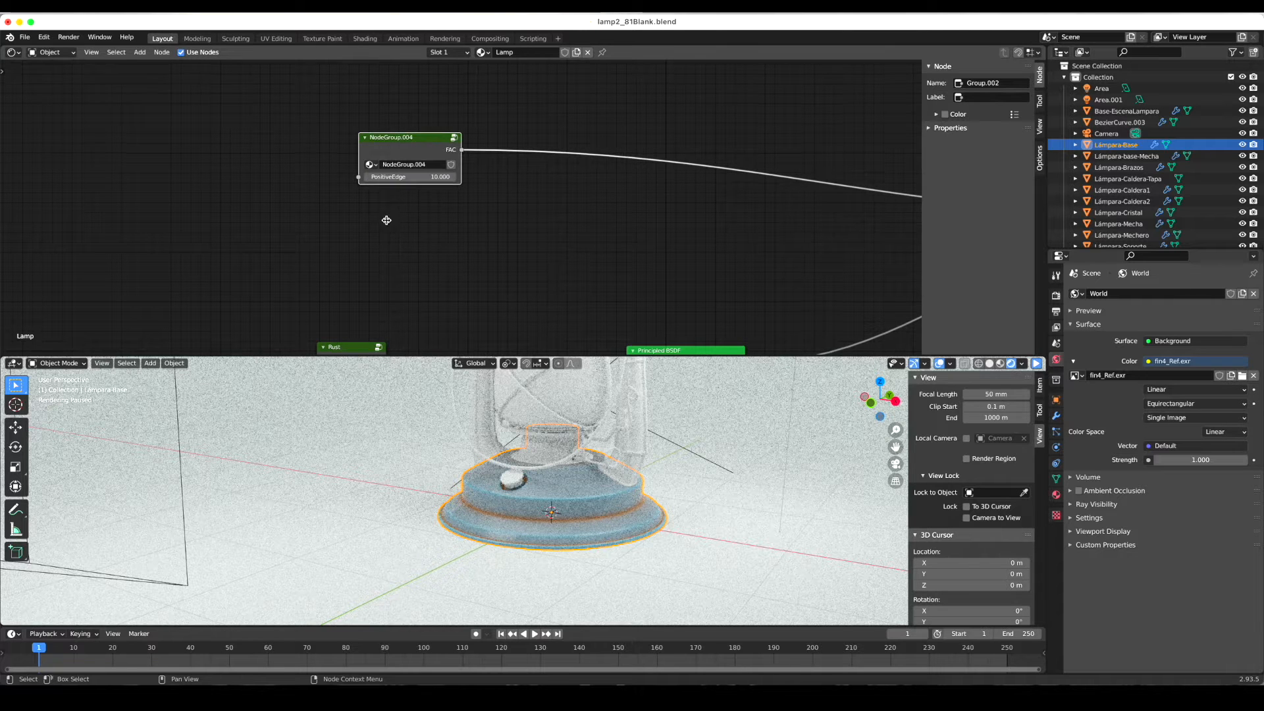
- Reopen the outer group, show its input and output settings and reposition the EdgeFinder node
{"action": "key", "text": "Tab"}
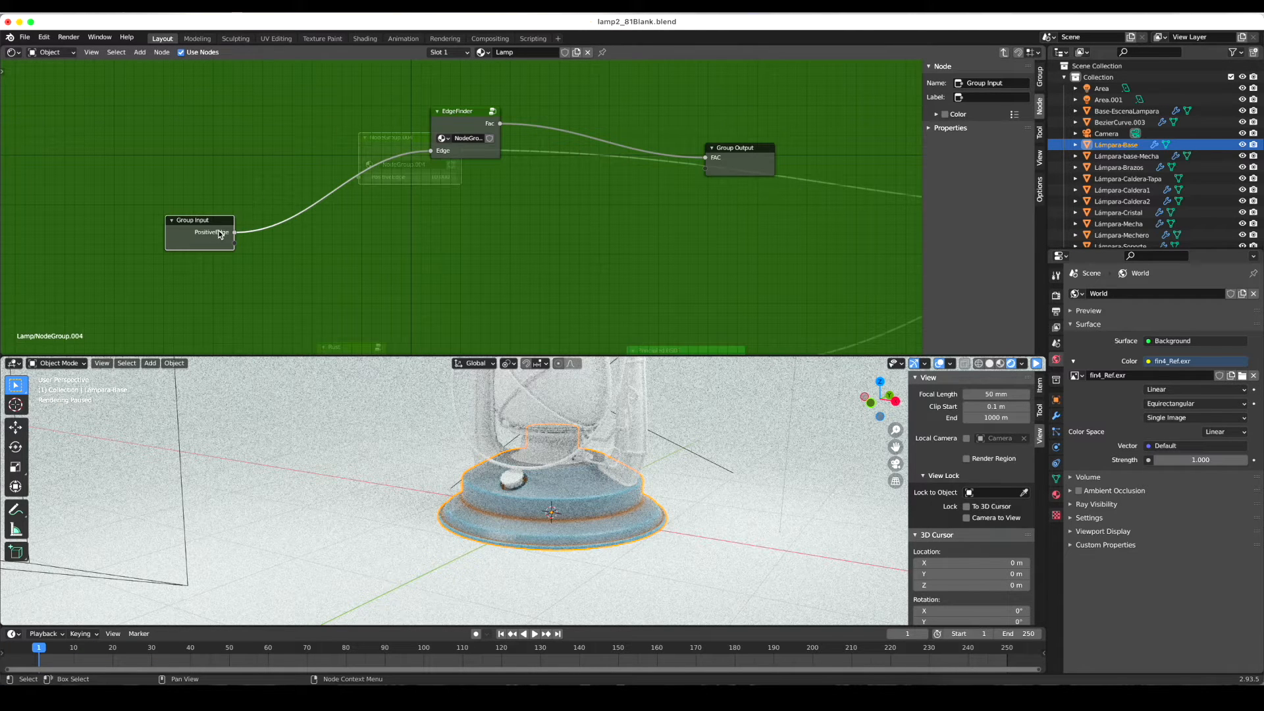
{"action": "left_click", "coordinate": [1039, 77]}
{"action": "left_click_drag", "start_coordinate": [453, 119], "coordinate": [444, 115]}
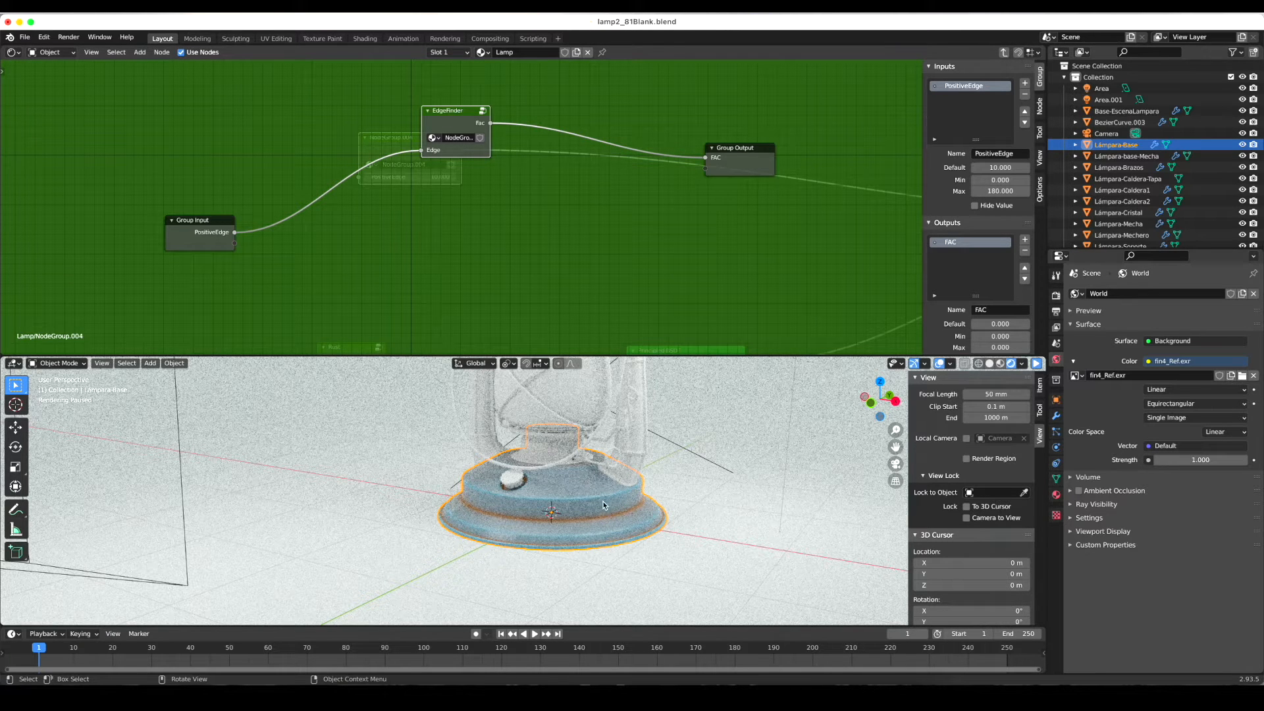
{"action": "left_click_drag", "start_coordinate": [448, 119], "coordinate": [451, 124]}
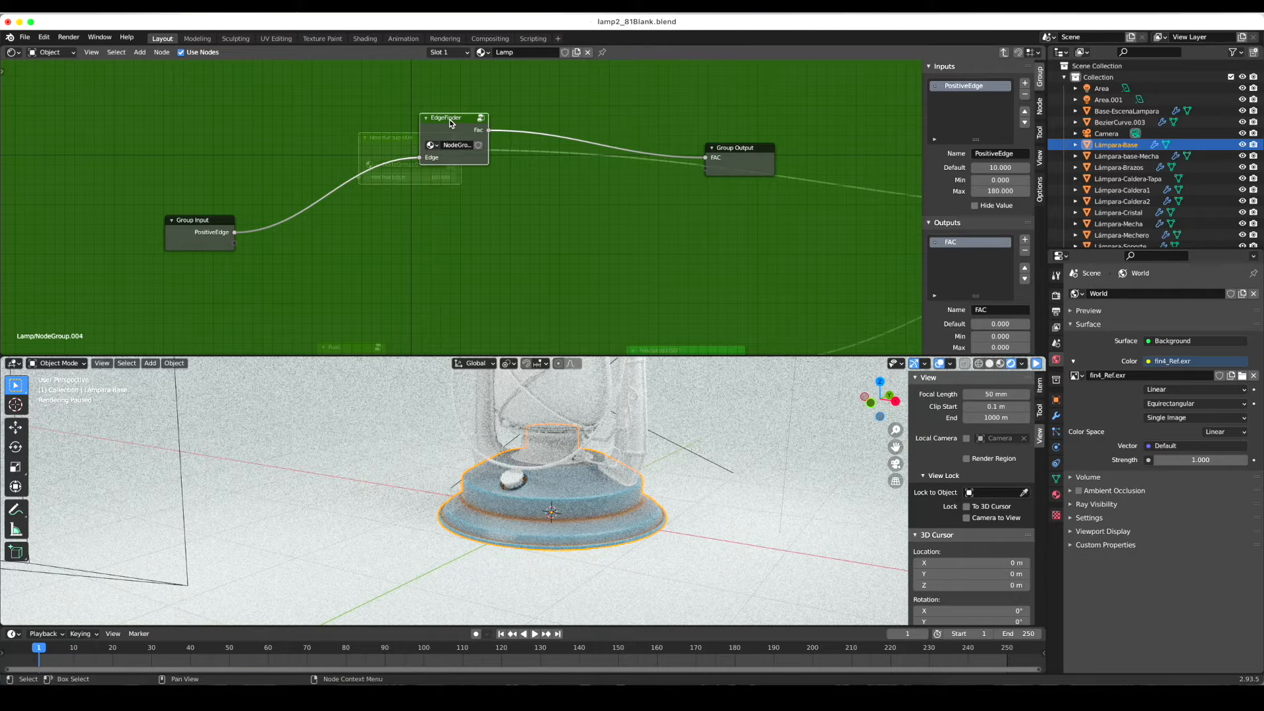
- Duplicate the EdgeFinder node, place the copy below the original and expose its Edge socket as a new group input
{"action": "key", "text": "shift+d"}
{"action": "left_click", "coordinate": [447, 201]}
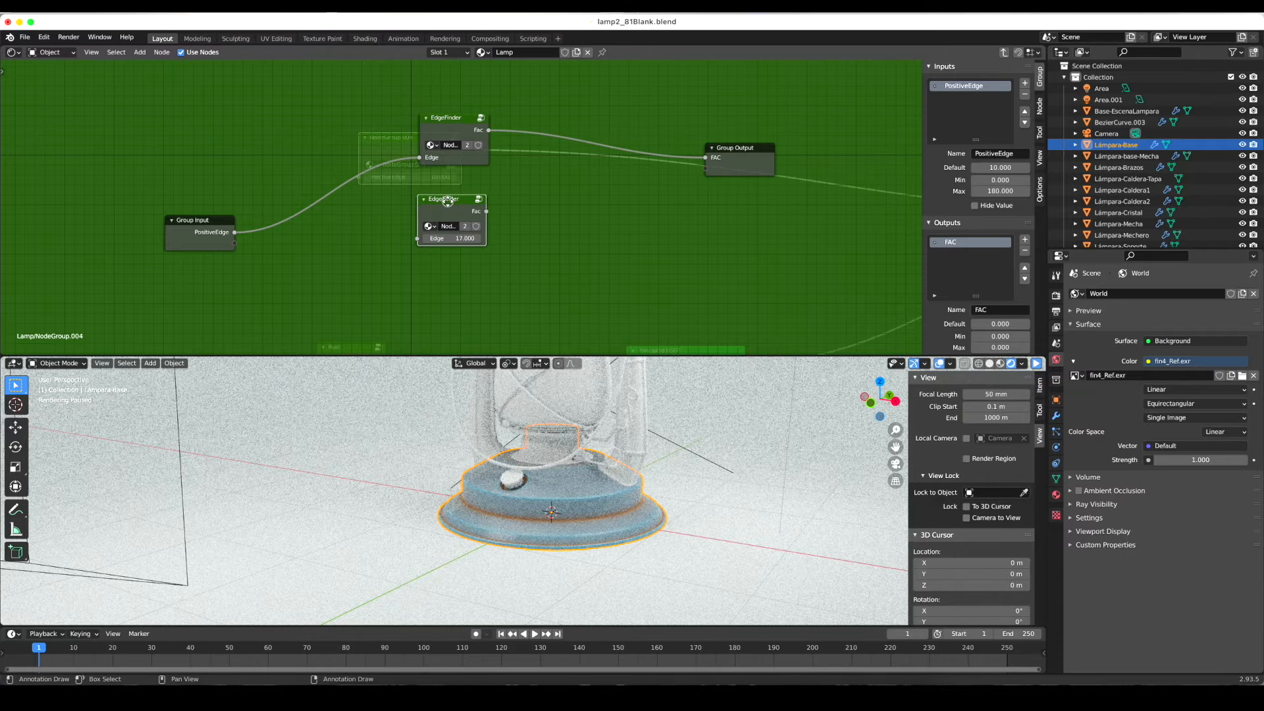
{"action": "left_click_drag", "start_coordinate": [448, 201], "coordinate": [448, 191]}
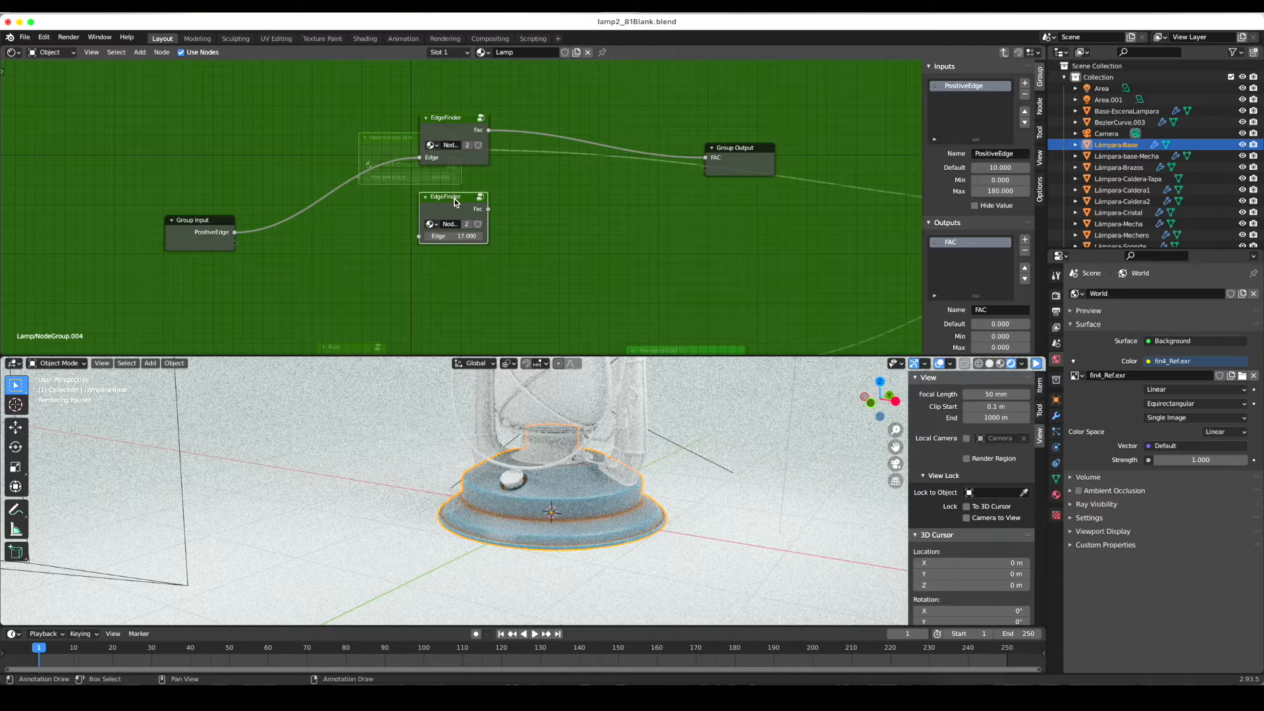
{"action": "left_click_drag", "start_coordinate": [455, 202], "coordinate": [455, 201]}
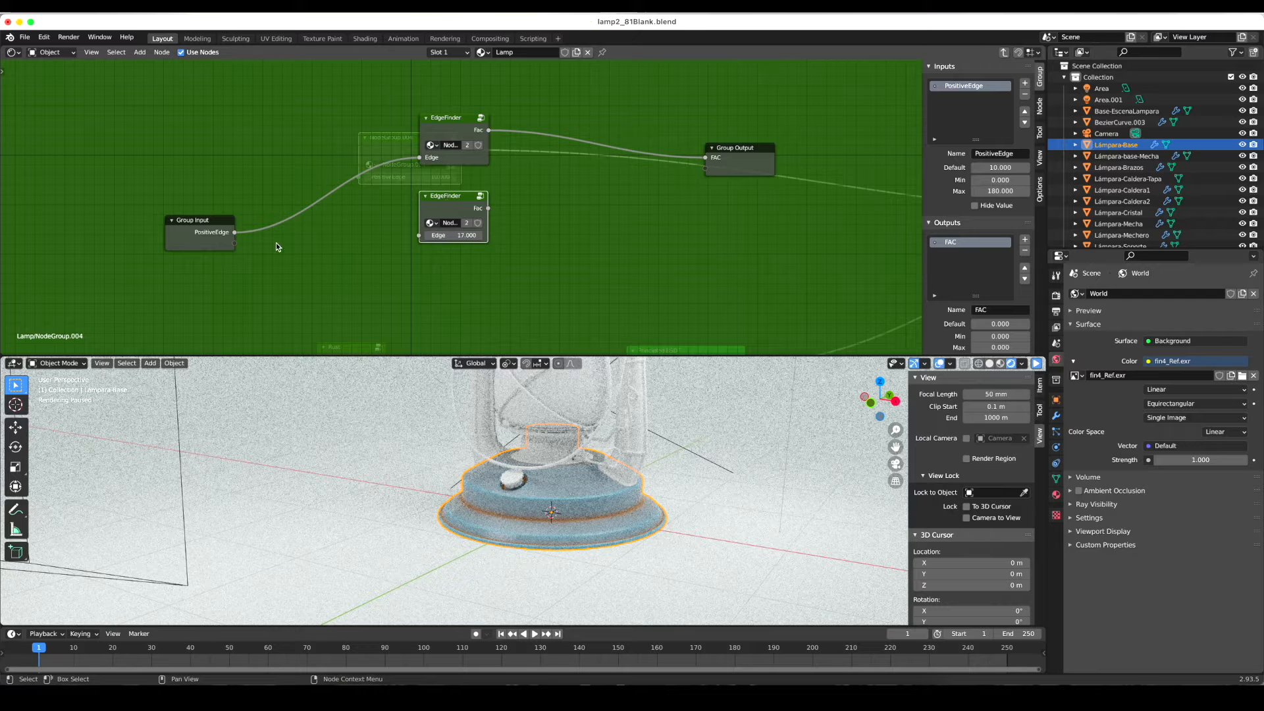
{"action": "left_click_drag", "start_coordinate": [419, 235], "coordinate": [208, 209]}
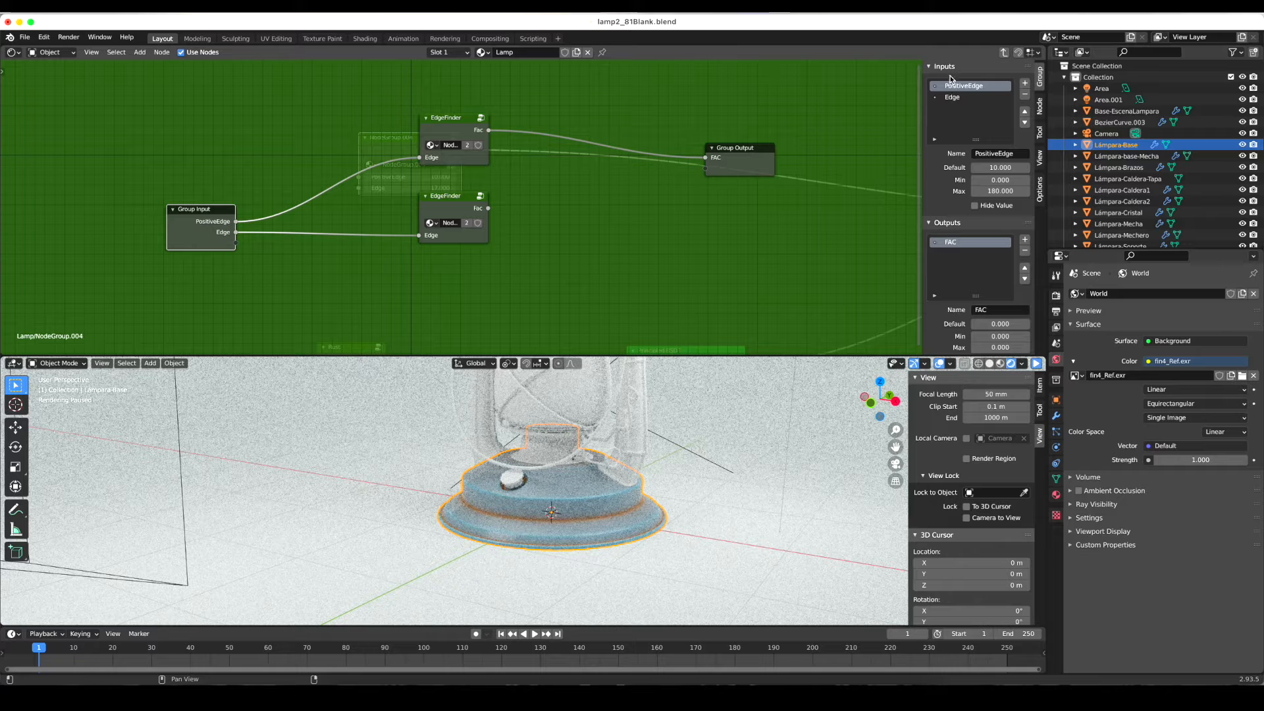
- Rename the new Edge group input to NegitiveEdge and set its default value to -10
{"action": "left_click", "coordinate": [973, 97]}
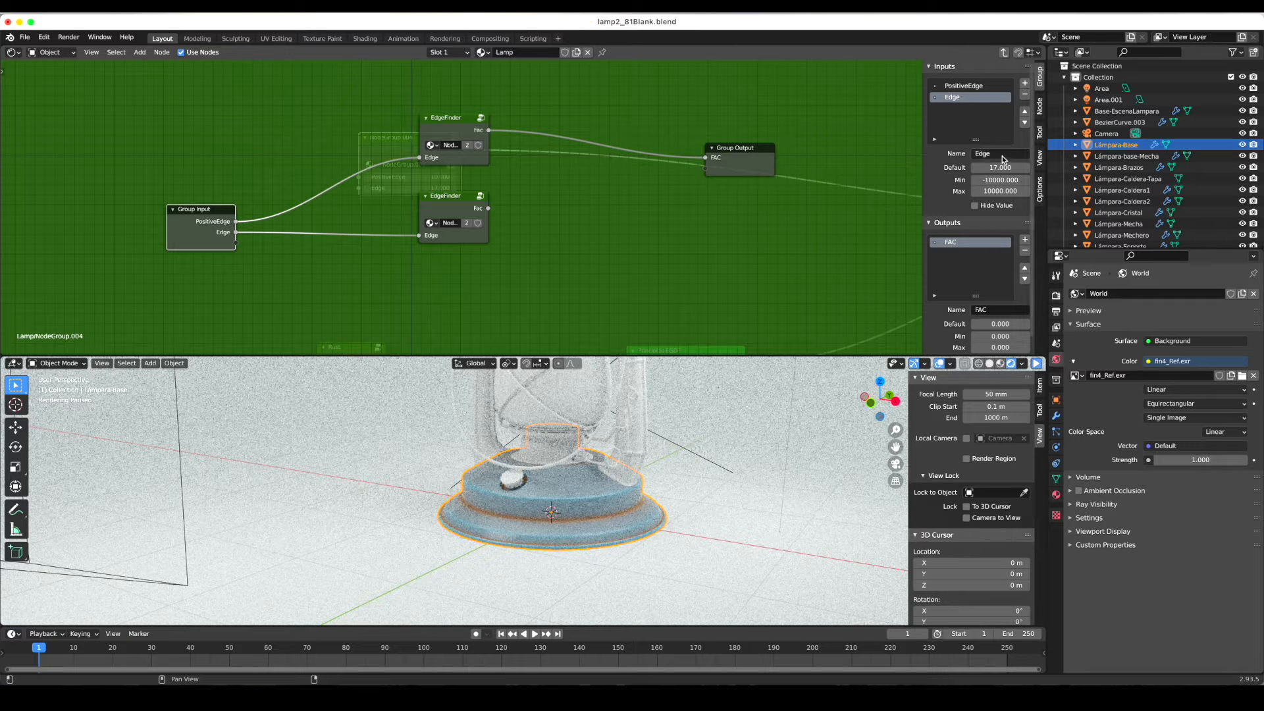
{"action": "double_click", "coordinate": [980, 153]}
{"action": "type", "text": "Negitive"}
{"action": "key", "text": "Return"}
{"action": "left_click", "coordinate": [997, 168]}
{"action": "key", "text": "BackSpace"}
{"action": "type", "text": "-10"}
{"action": "key", "text": "Return"}
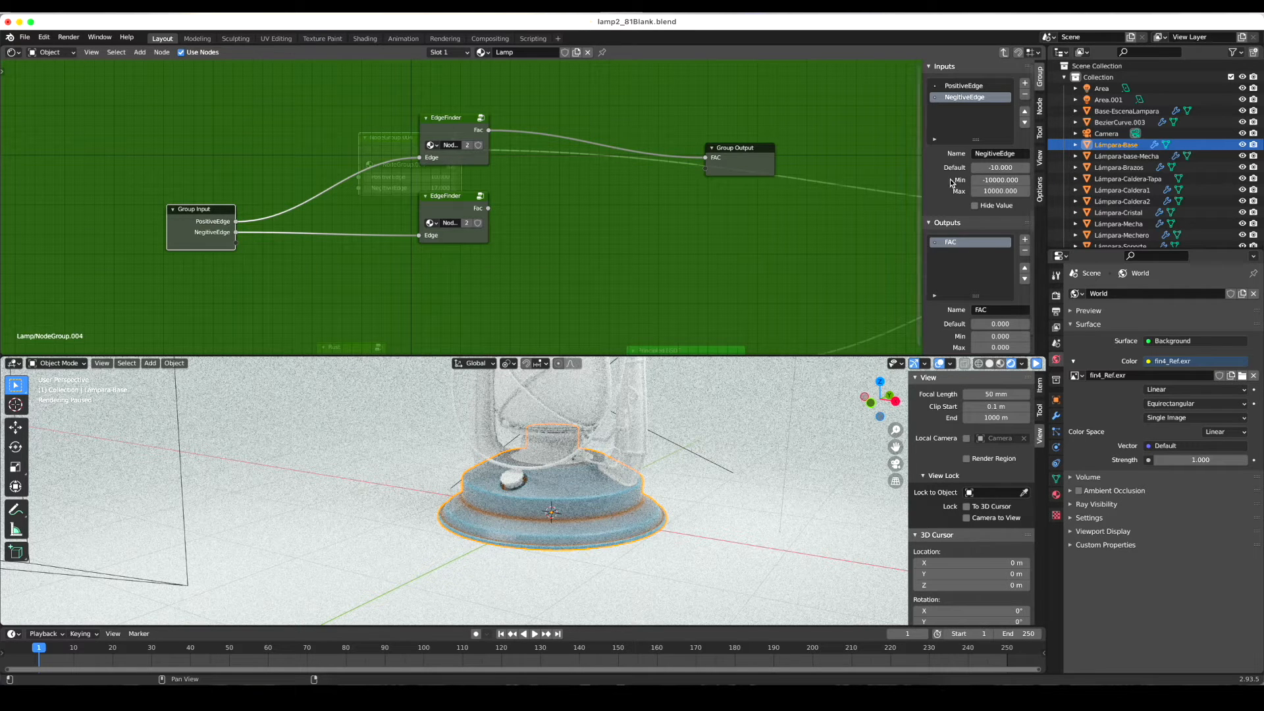
- Set both the minimum and maximum of the NegitiveEdge group input to 0
{"action": "left_click", "coordinate": [999, 180]}
{"action": "key", "text": "BackSpace"}
{"action": "type", "text": "0"}
{"action": "key", "text": "Return"}
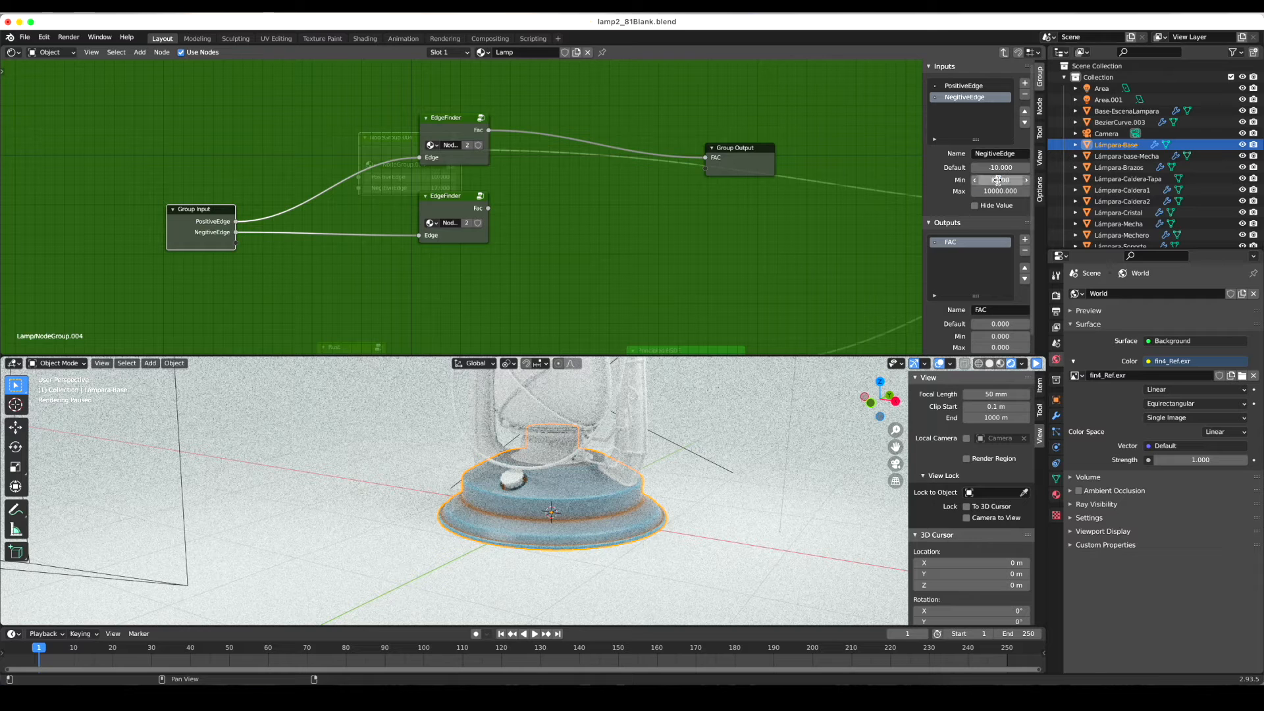
{"action": "left_click", "coordinate": [997, 192]}
{"action": "key", "text": "BackSpace"}
{"action": "key", "text": "Return"}
{"action": "left_click", "coordinate": [441, 126]}
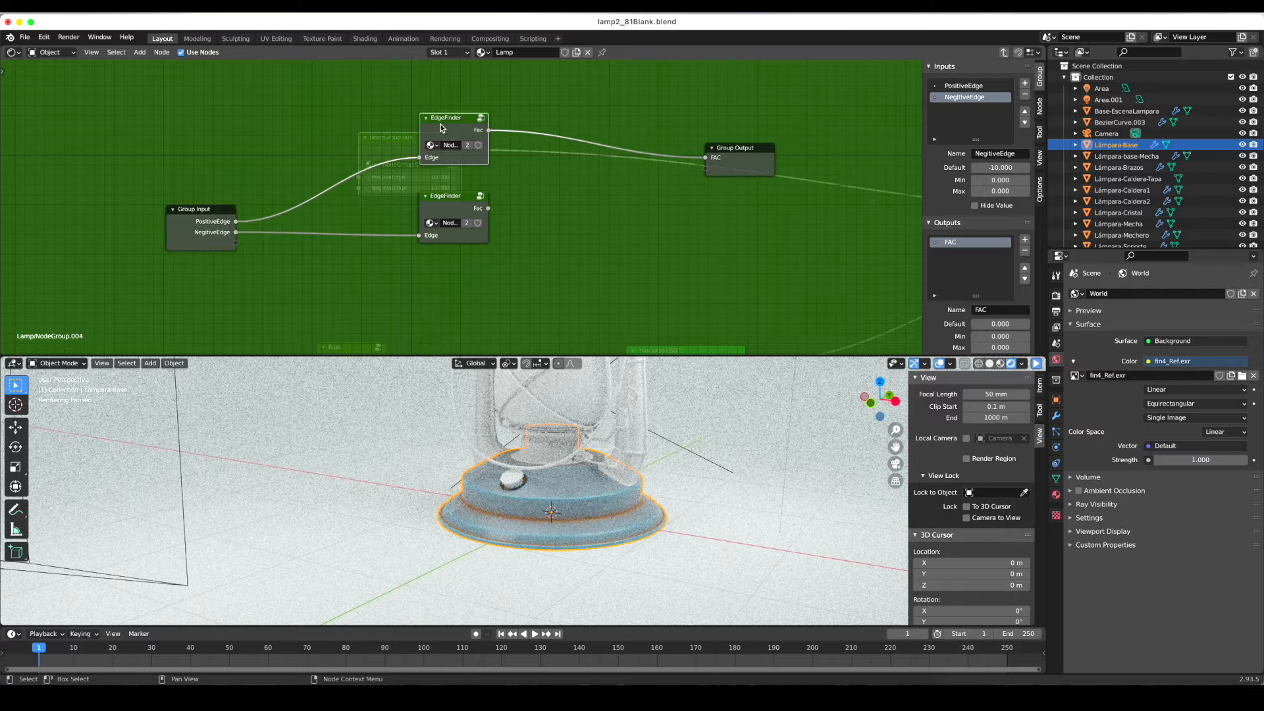
{"action": "left_click", "coordinate": [457, 204]}
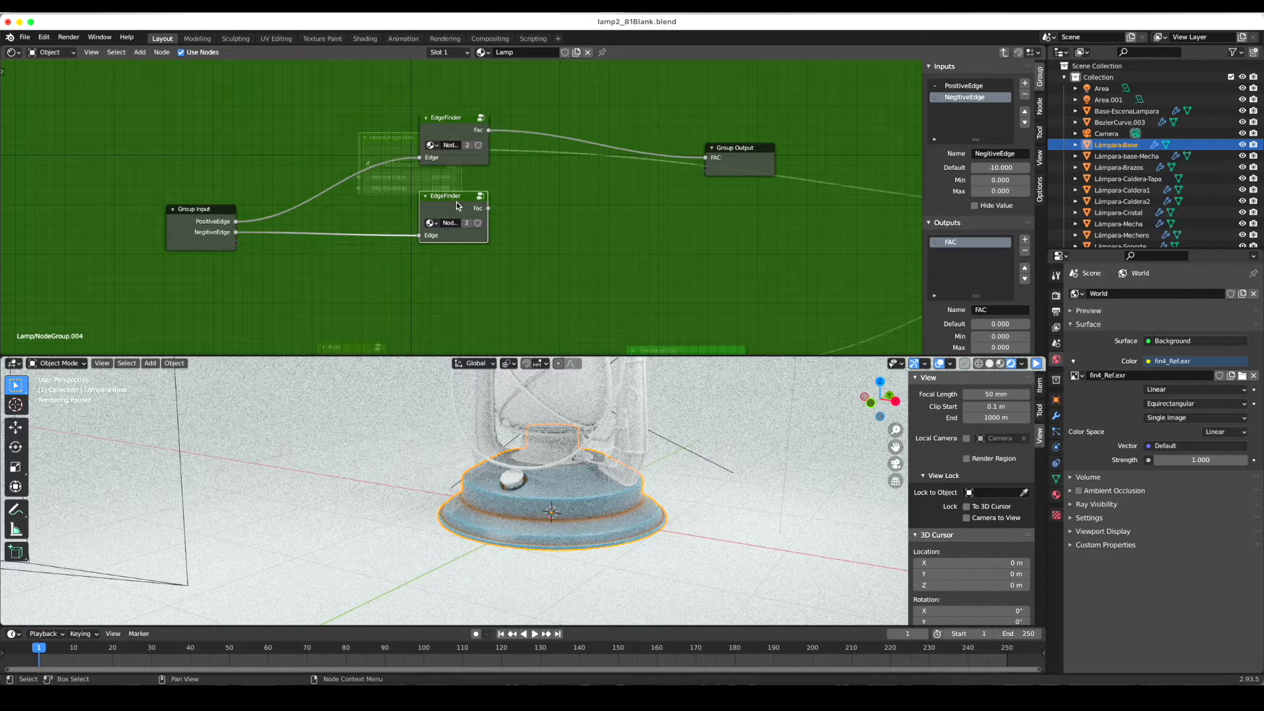
{"action": "scroll", "coordinate": [457, 205], "scroll_direction": "up", "scroll_amount": 1}
{"action": "left_click", "coordinate": [219, 232]}
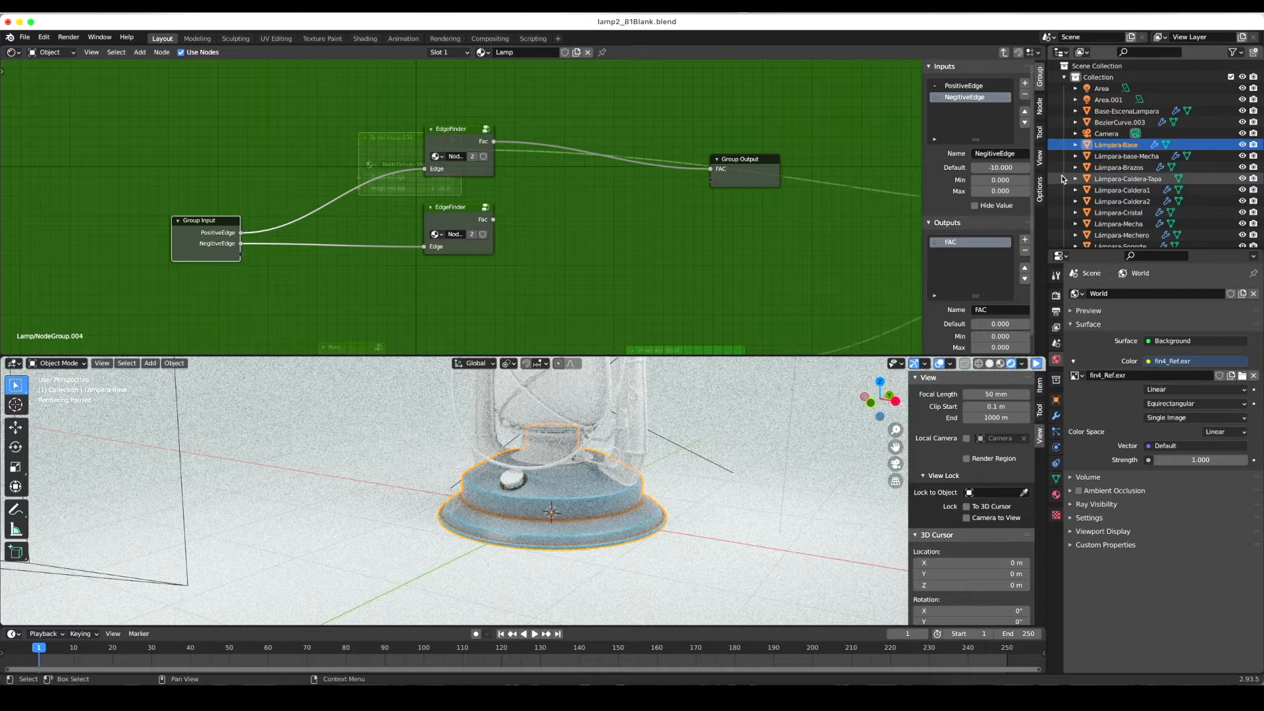
{"action": "left_click", "coordinate": [450, 139]}
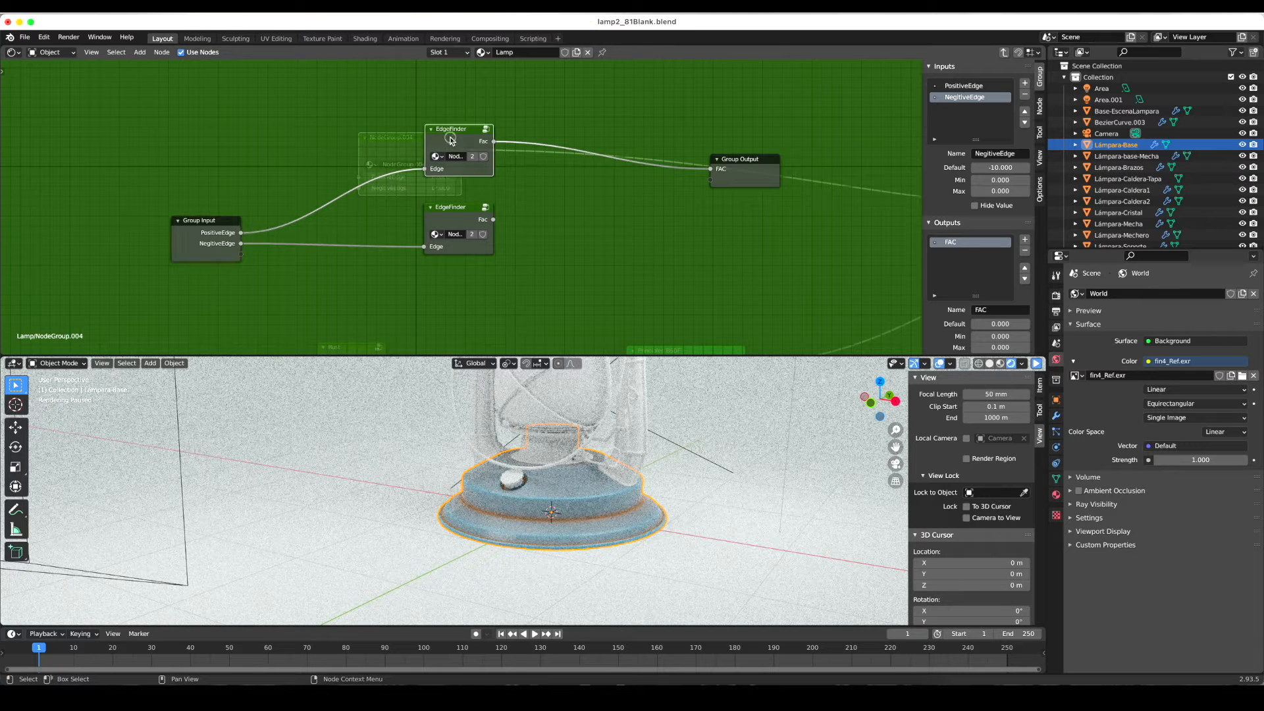
{"action": "left_click", "coordinate": [454, 219]}
{"action": "left_click", "coordinate": [206, 234]}
- Set the NegitiveEdge input's minimum to -180 after comparing it with PositiveEdge's limits, and move the duplicated EdgeFinder node slightly lower
{"action": "left_click", "coordinate": [963, 85]}
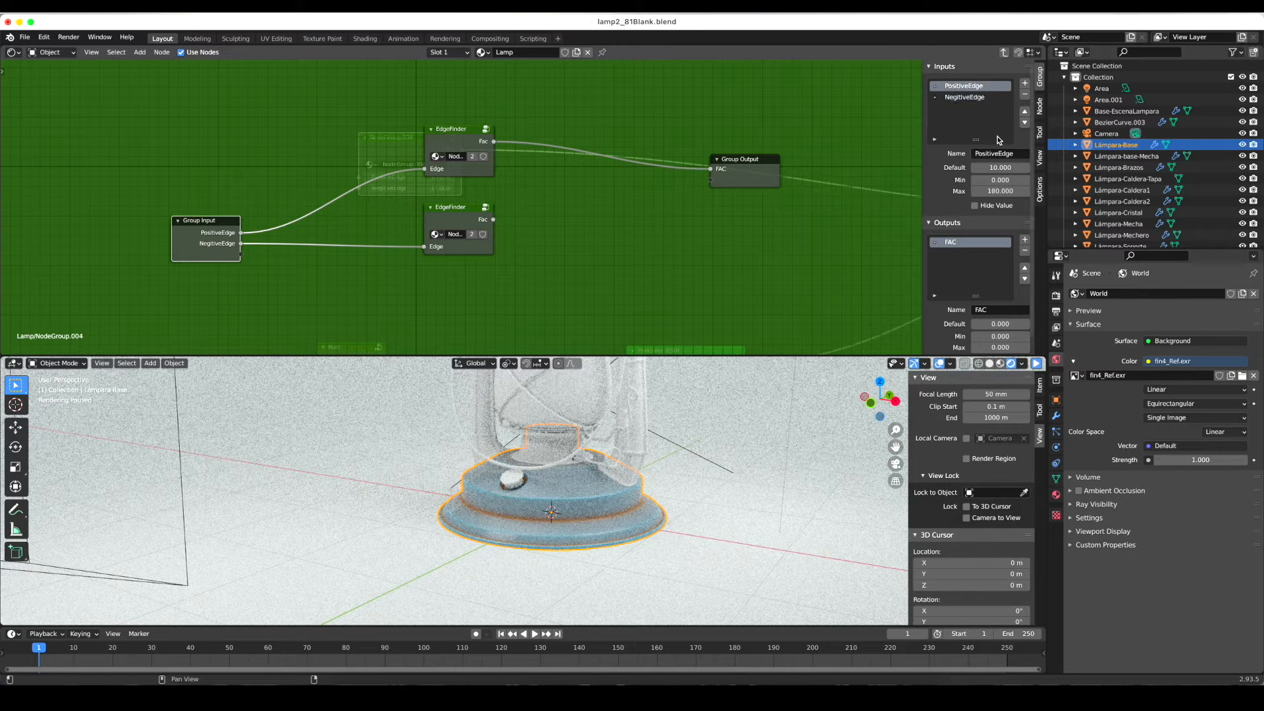
{"action": "scroll", "coordinate": [999, 169], "scroll_direction": "down", "scroll_amount": 1}
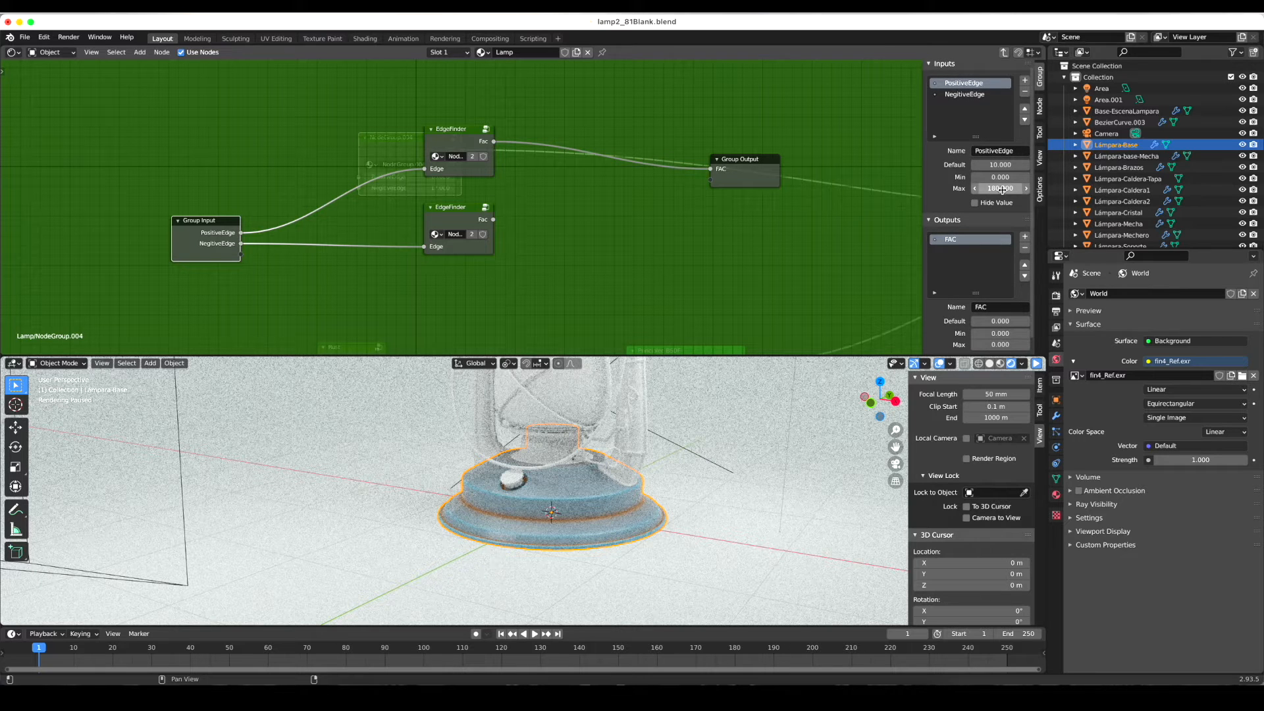
{"action": "left_click", "coordinate": [973, 94]}
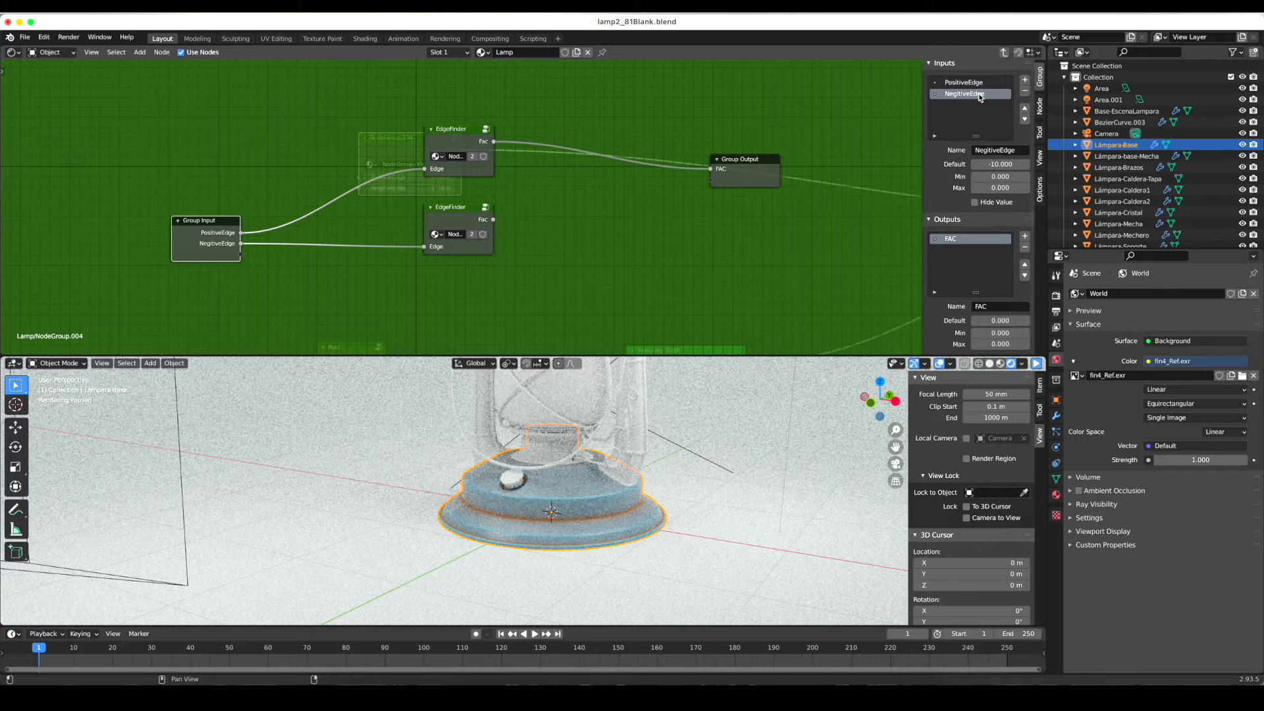
{"action": "left_click", "coordinate": [1004, 176]}
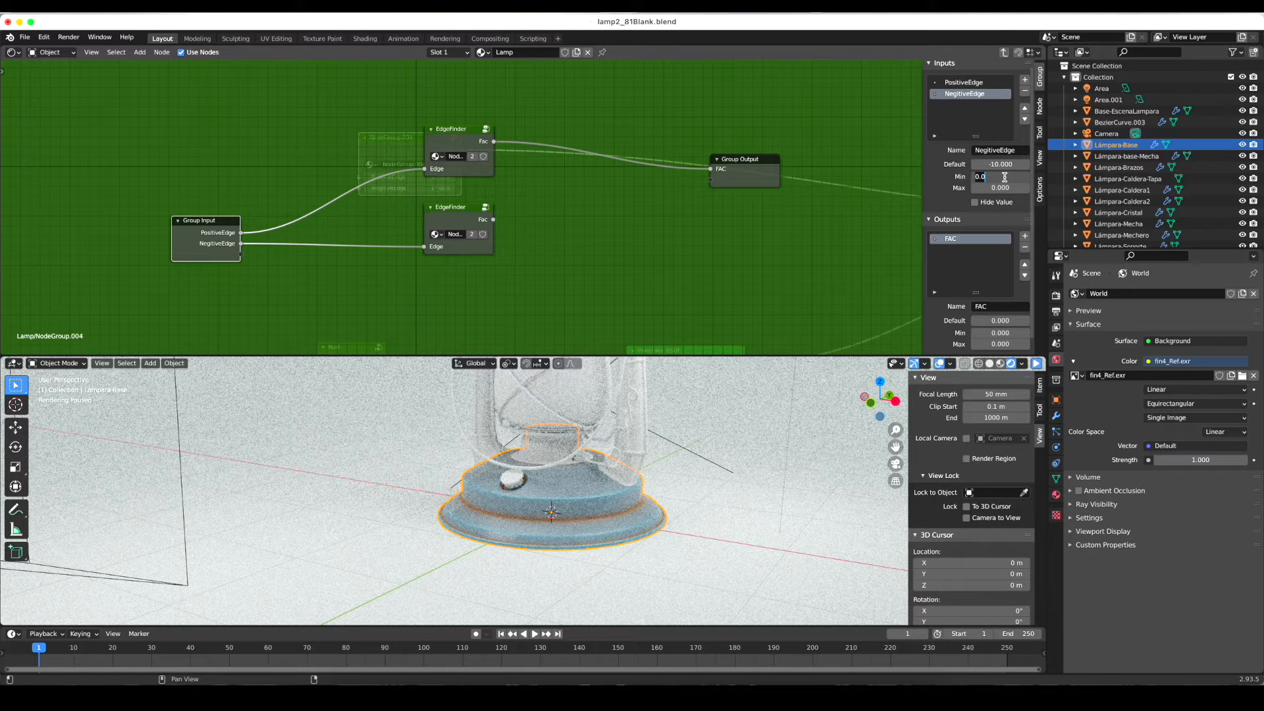
{"action": "type", "text": "-180"}
{"action": "key", "text": "Return"}
{"action": "left_click_drag", "start_coordinate": [459, 210], "coordinate": [459, 227]}
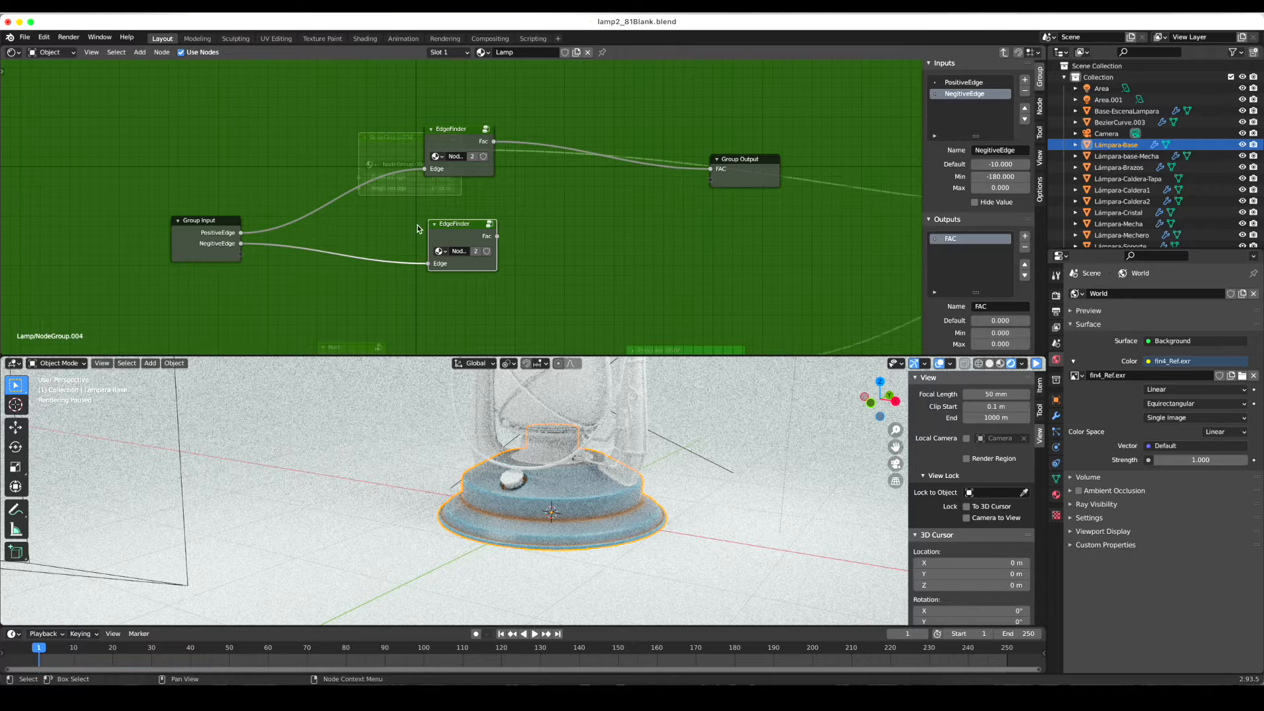
- Return to the Lamp material and check the inputs exposed on the NodeGroup.004 node
{"action": "key", "text": "Tab"}
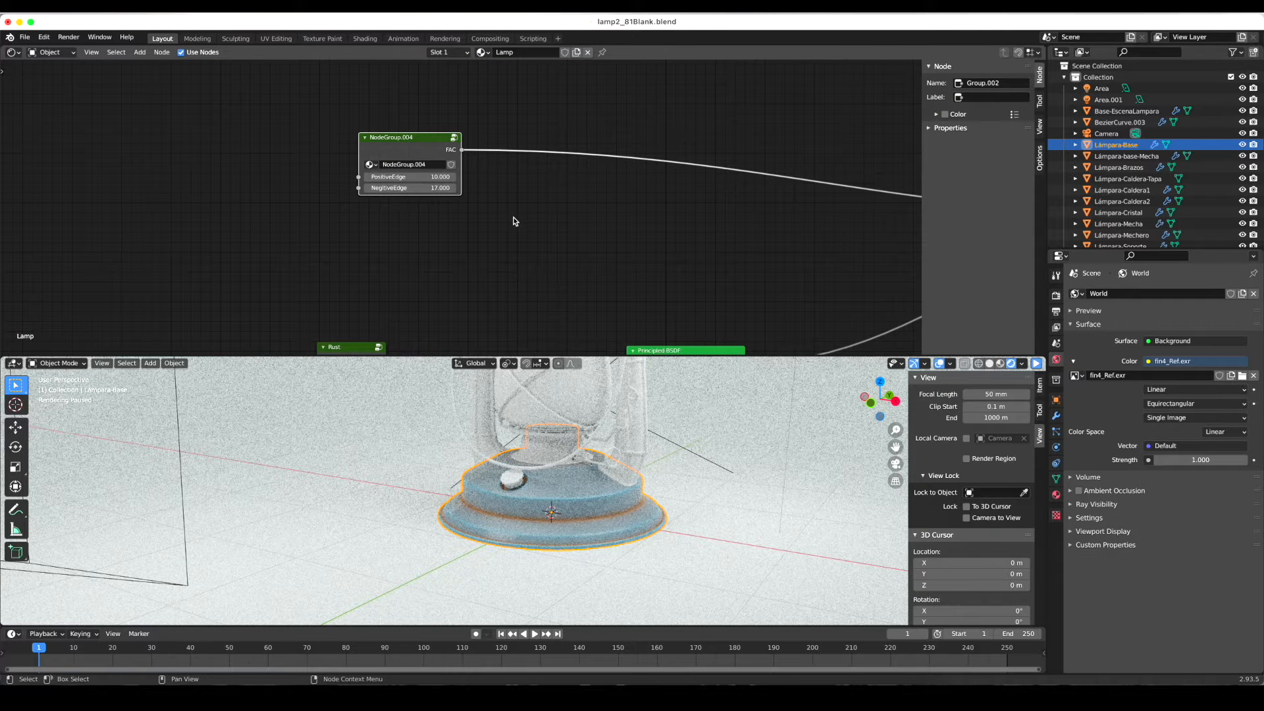
{"action": "scroll", "coordinate": [514, 218], "scroll_direction": "up", "scroll_amount": 3, "text": "ctrl"}
{"action": "scroll", "coordinate": [522, 196], "scroll_direction": "down", "scroll_amount": 7, "text": "ctrl"}
{"action": "scroll", "coordinate": [520, 196], "scroll_direction": "up", "scroll_amount": 5, "text": "ctrl"}
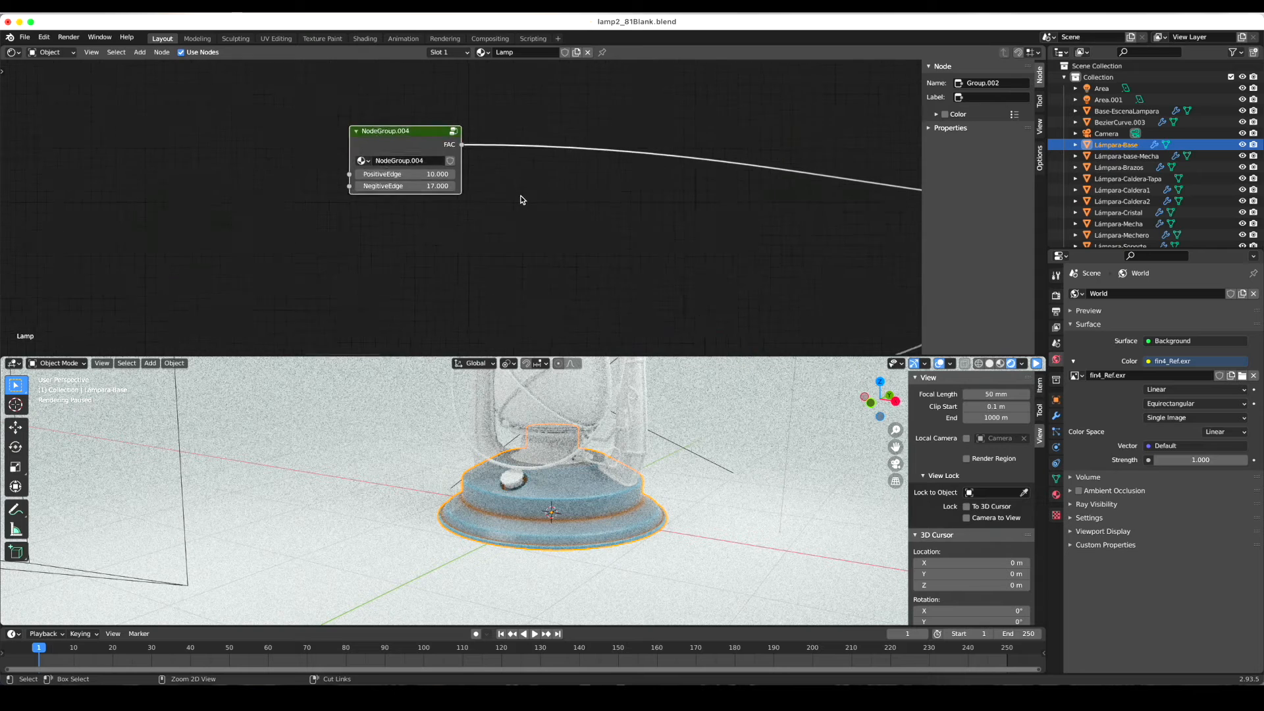
- Reopen NodeGroup.004 and add a Math node set to Minimum between the two EdgeFinder nodes and the Group Output
{"action": "key", "text": "Tab"}
{"action": "left_click", "coordinate": [461, 230]}
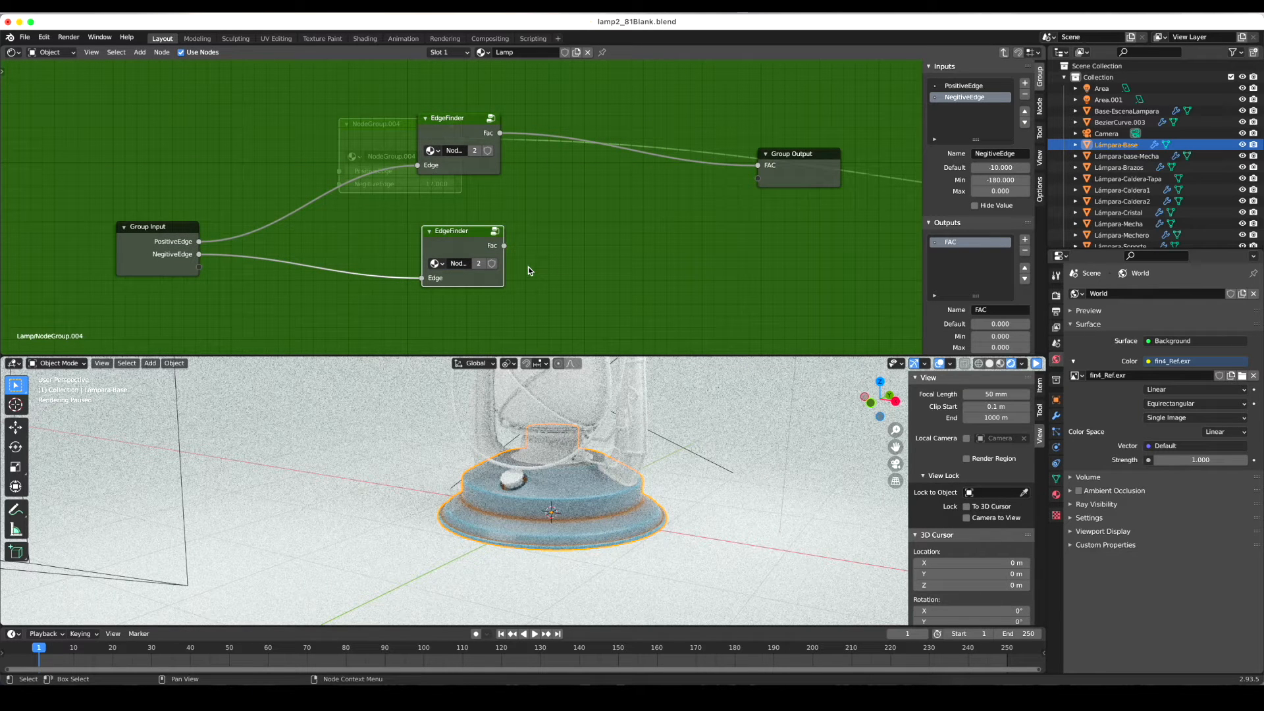
{"action": "key", "text": "shift+a"}
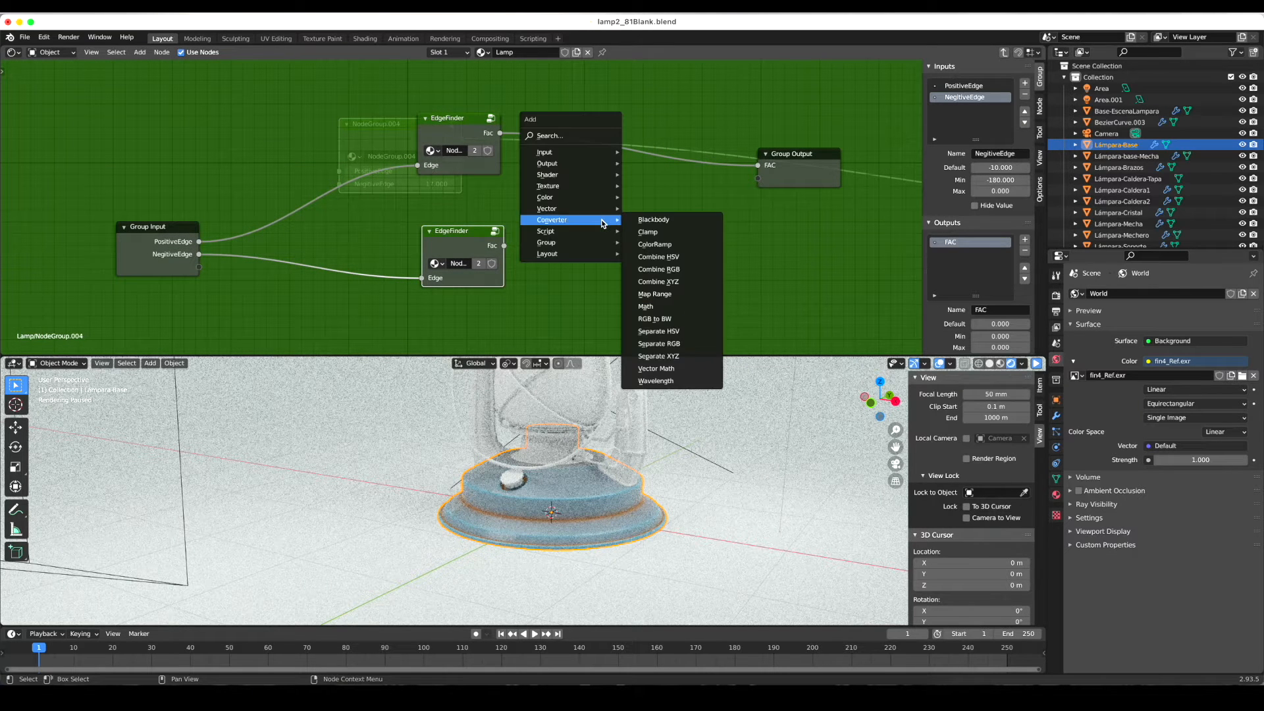
{"action": "mouse_move", "coordinate": [598, 223]}
{"action": "left_click", "coordinate": [666, 306]}
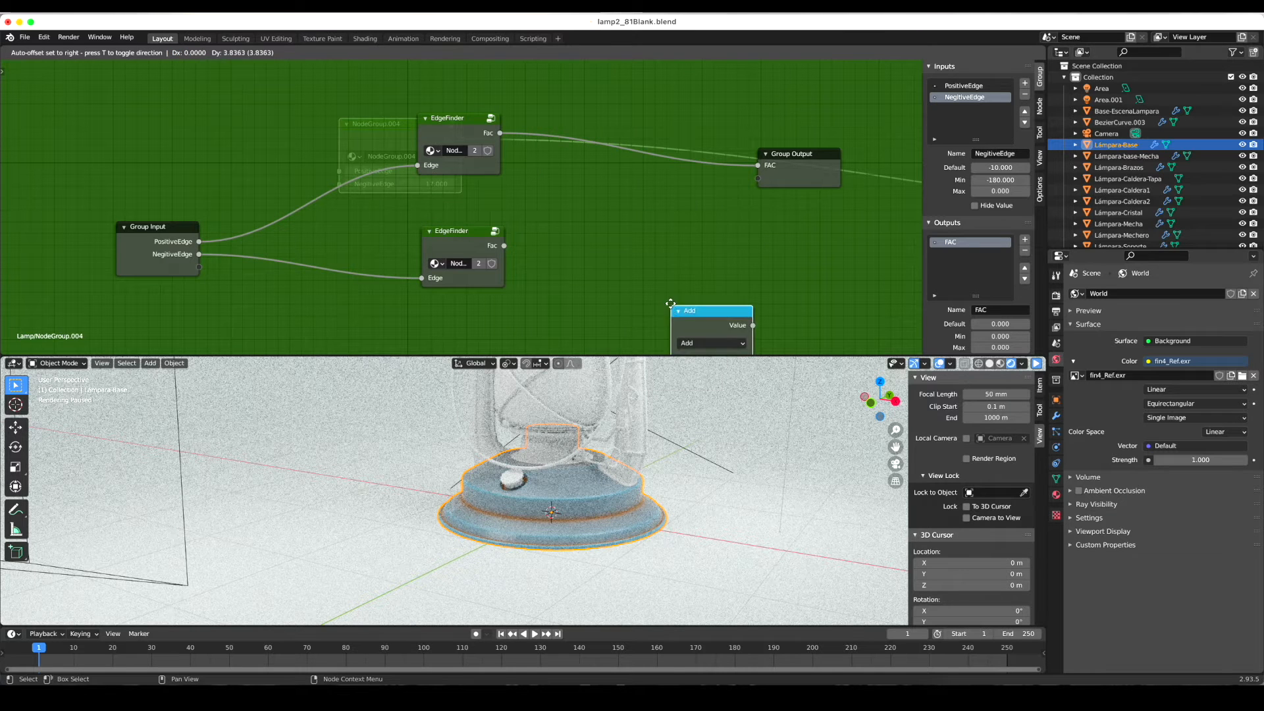
{"action": "left_click", "coordinate": [551, 167]}
{"action": "left_click_drag", "start_coordinate": [462, 236], "coordinate": [451, 243]}
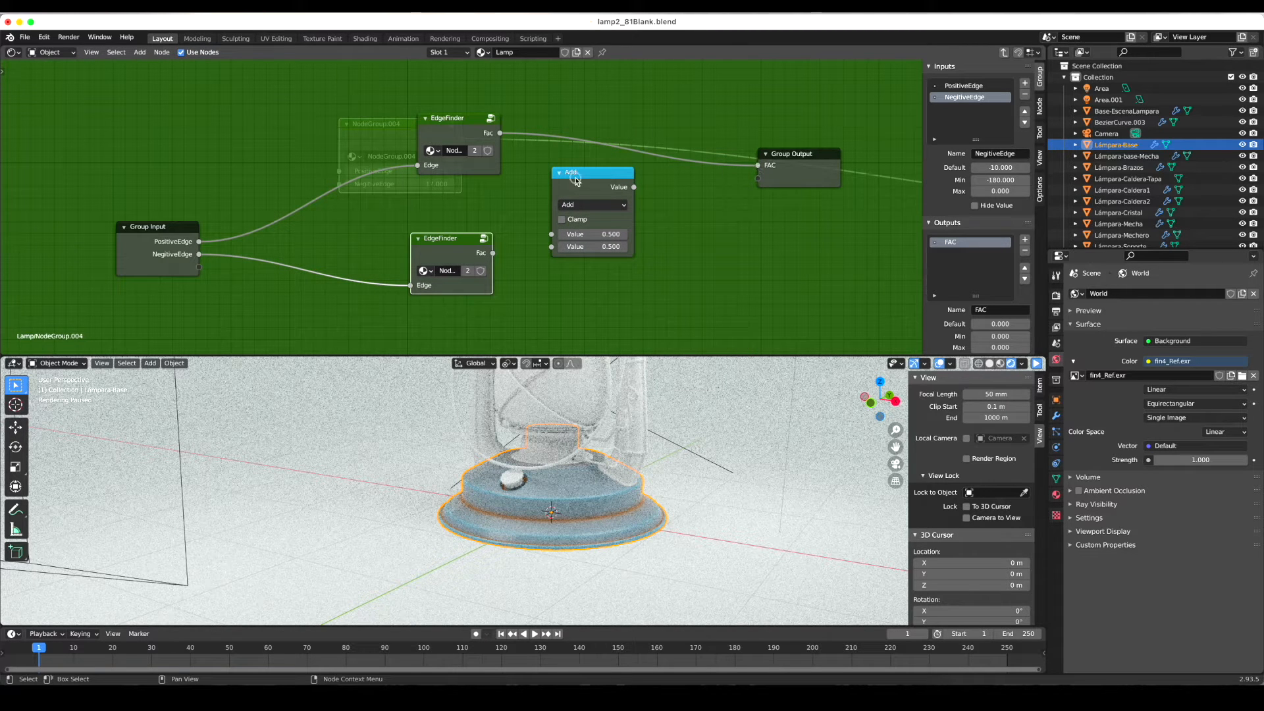
{"action": "left_click_drag", "start_coordinate": [576, 181], "coordinate": [584, 174]}
{"action": "left_click", "coordinate": [588, 199]}
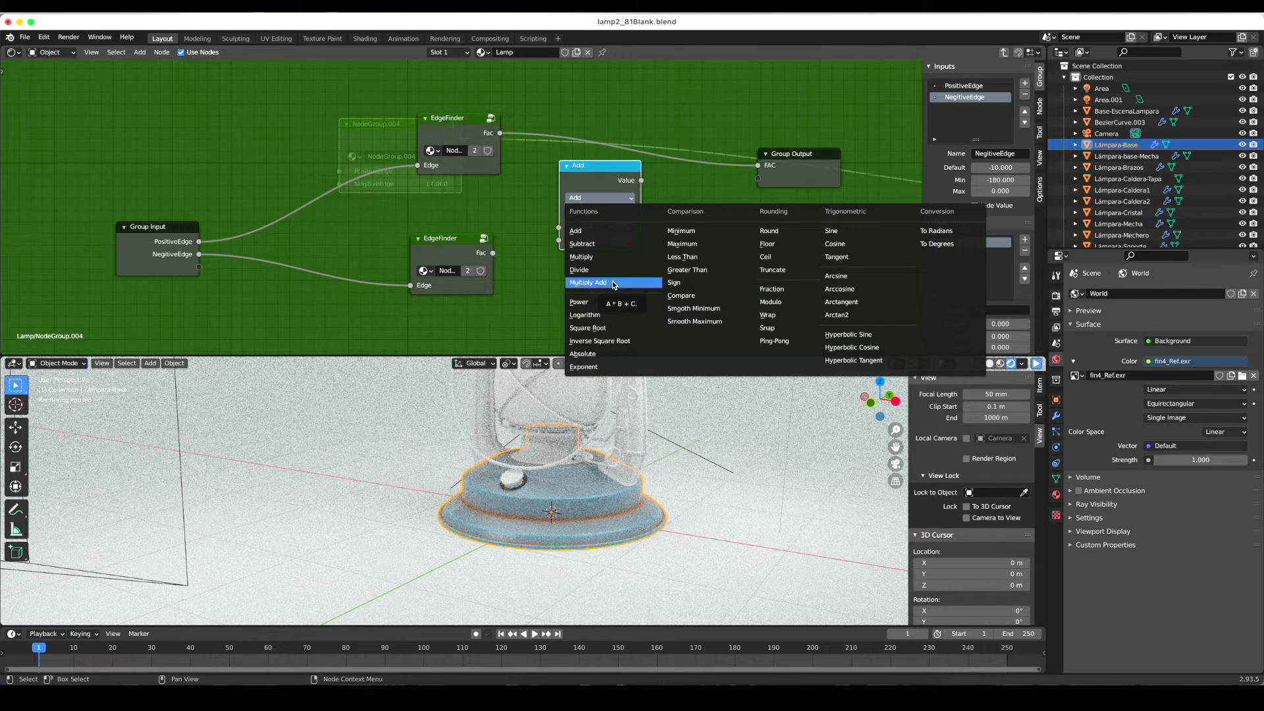
{"action": "left_click", "coordinate": [710, 231]}
{"action": "left_click_drag", "start_coordinate": [610, 172], "coordinate": [622, 171]}
- Feed both EdgeFinder Fac outputs through the Minimum node into the group's FAC output, and reposition the Minimum and Group Input nodes
{"action": "left_click_drag", "start_coordinate": [759, 168], "coordinate": [570, 228]}
{"action": "left_click_drag", "start_coordinate": [493, 253], "coordinate": [570, 240]}
{"action": "left_click_drag", "start_coordinate": [597, 173], "coordinate": [761, 169]}
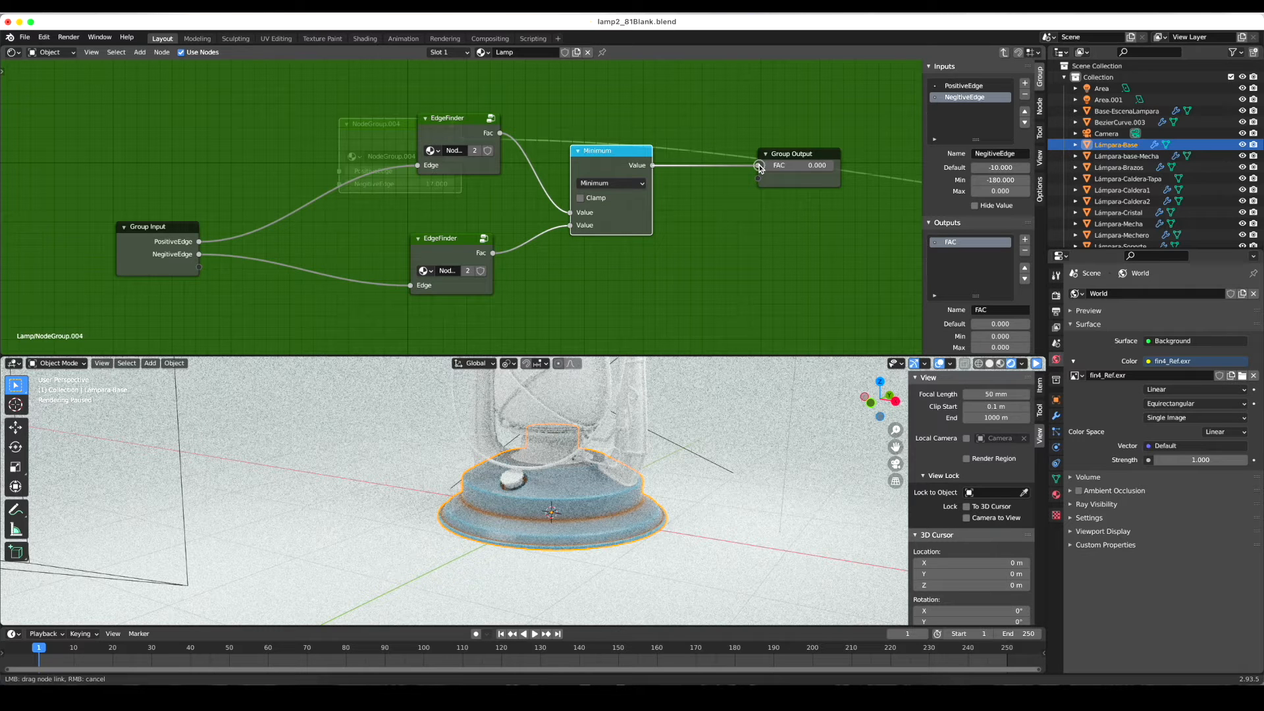
{"action": "left_click_drag", "start_coordinate": [760, 169], "coordinate": [761, 169]}
{"action": "left_click_drag", "start_coordinate": [595, 156], "coordinate": [613, 163]}
{"action": "left_click_drag", "start_coordinate": [164, 229], "coordinate": [179, 204]}
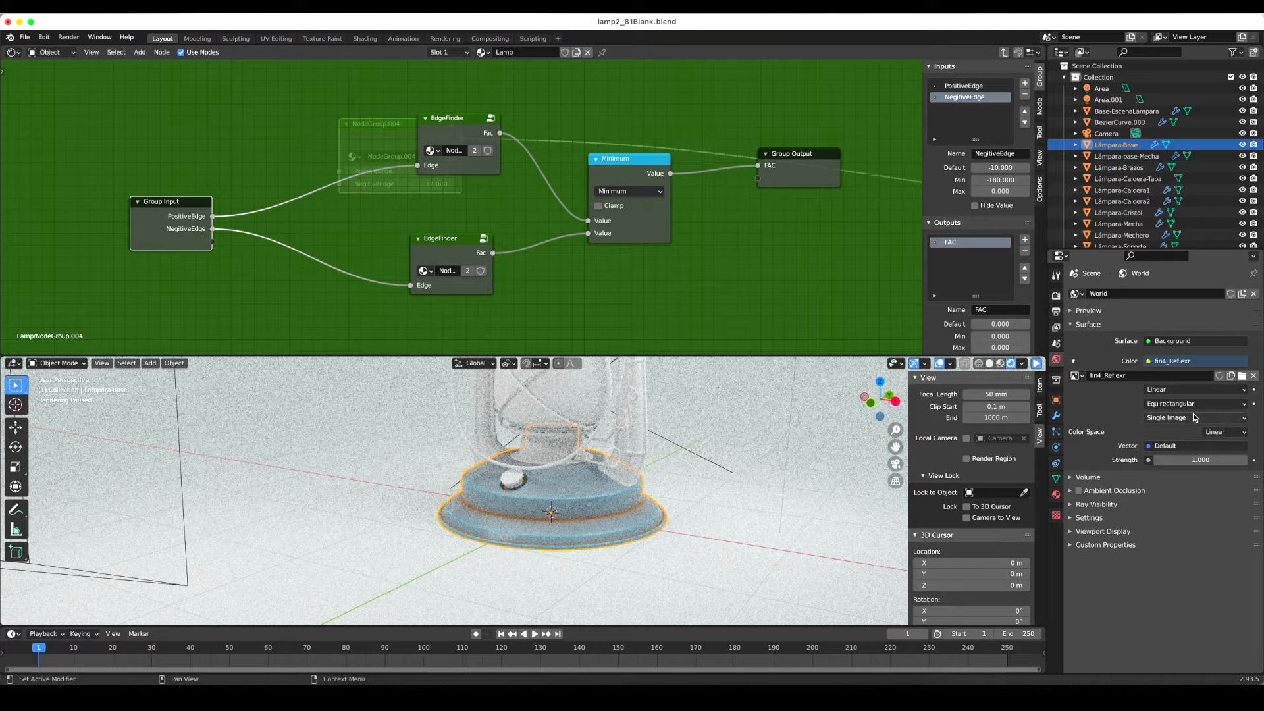
- Return to the Lamp material, reposition the NodeGroup.004 node slightly and label it Structure
{"action": "key", "text": "Tab"}
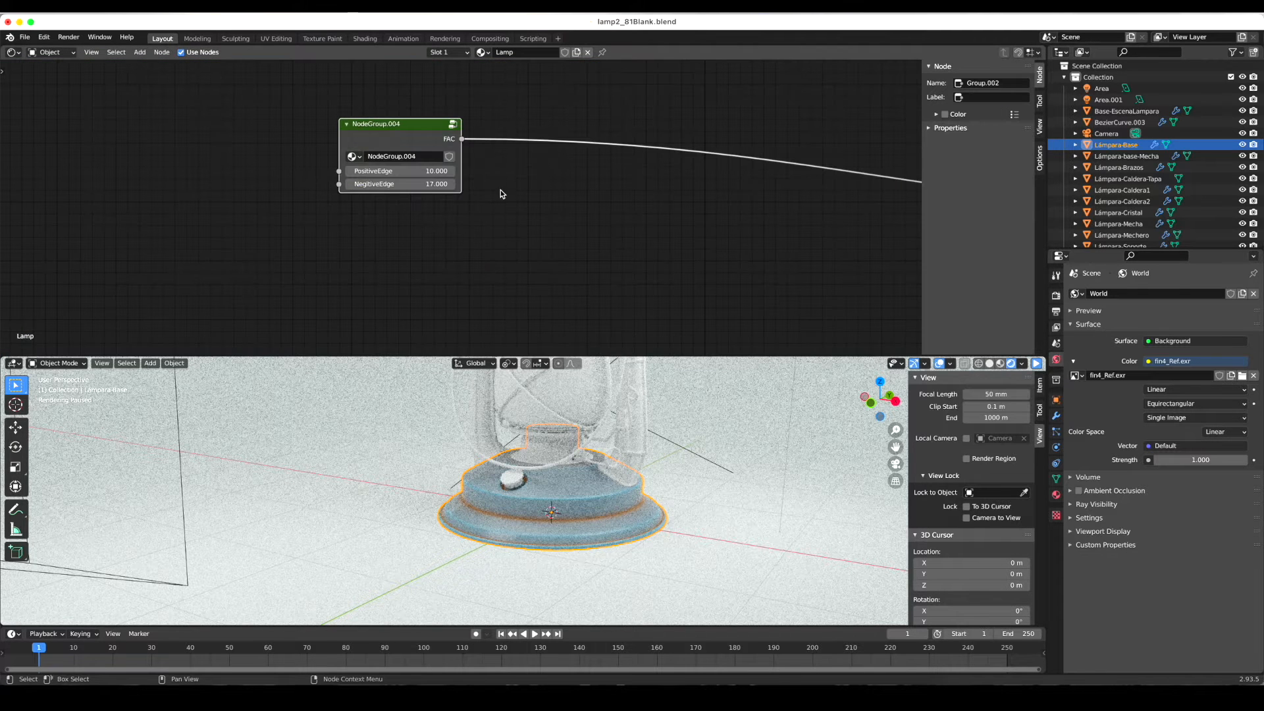
{"action": "mouse_move", "coordinate": [398, 130]}
{"action": "left_mouse_down"}
{"action": "mouse_move", "coordinate": [373, 132]}
{"action": "mouse_move", "coordinate": [377, 141]}
{"action": "left_mouse_up"}
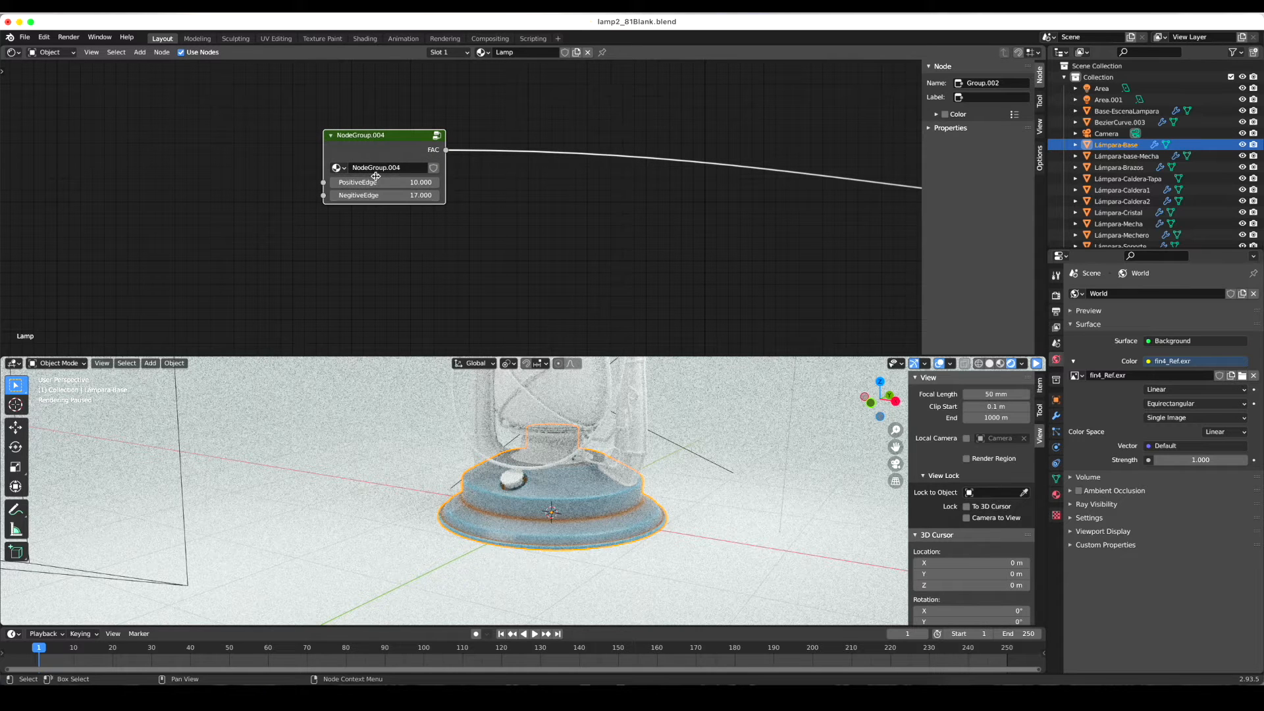
{"action": "left_click", "coordinate": [992, 97]}
{"action": "type", "text": "Struct"}
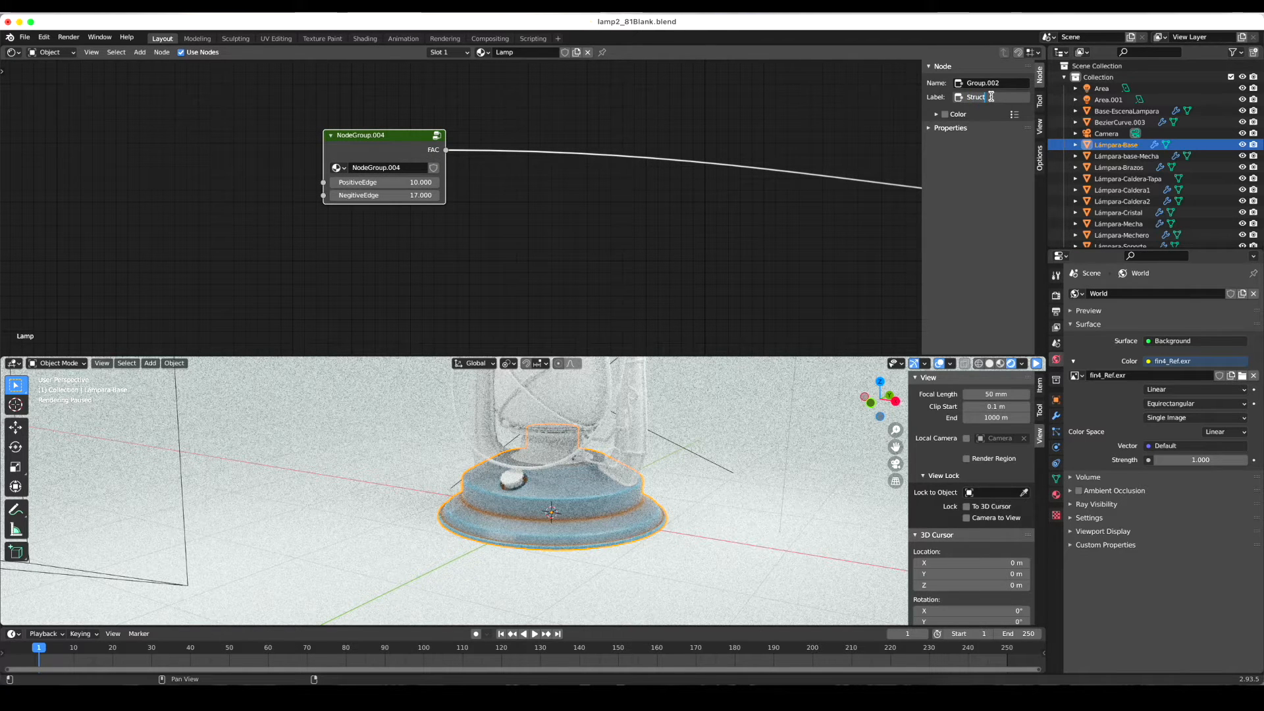
{"action": "type", "text": "ure"}
{"action": "key", "text": "Return"}
- Set the Structure node's PositiveEdge value to 17
{"action": "scroll", "coordinate": [596, 249], "scroll_direction": "up", "scroll_amount": 2}
{"action": "scroll", "coordinate": [590, 246], "scroll_direction": "down", "scroll_amount": 5}
{"action": "scroll", "coordinate": [590, 246], "scroll_direction": "down", "scroll_amount": 5, "text": "ctrl"}
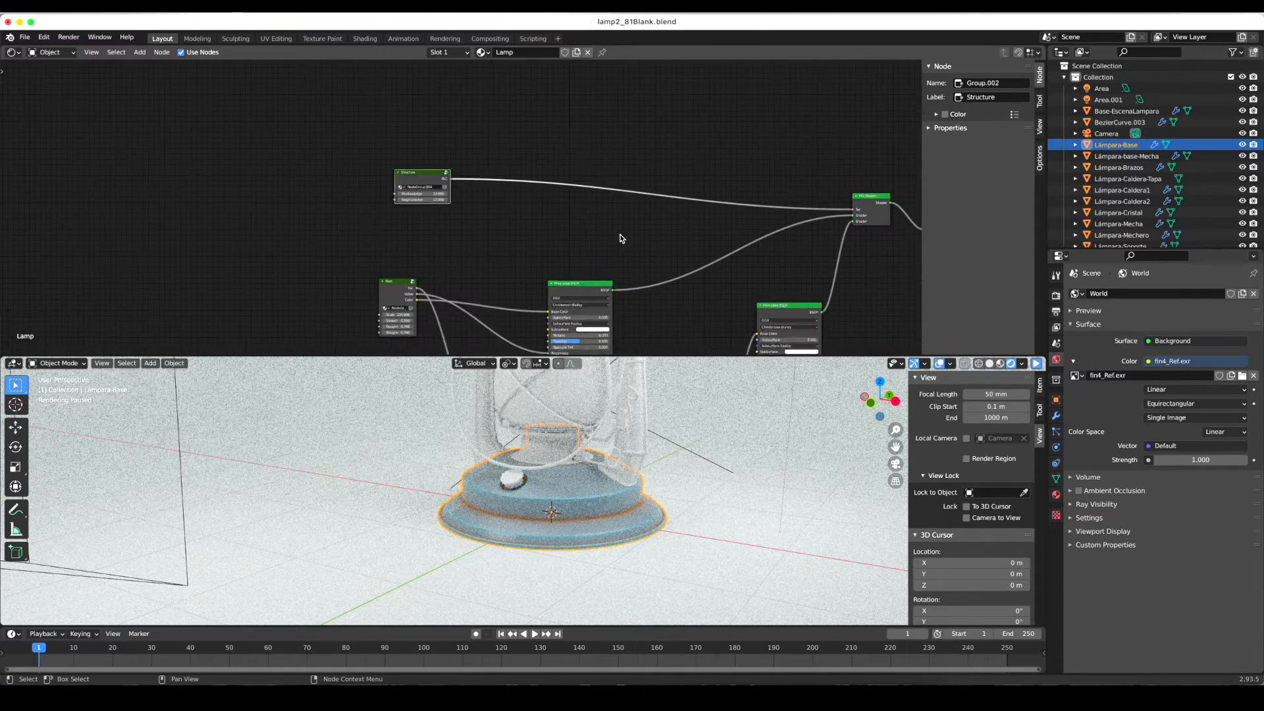
{"action": "scroll", "coordinate": [621, 237], "scroll_direction": "down", "scroll_amount": 3}
{"action": "scroll", "coordinate": [621, 237], "scroll_direction": "right", "scroll_amount": 3}
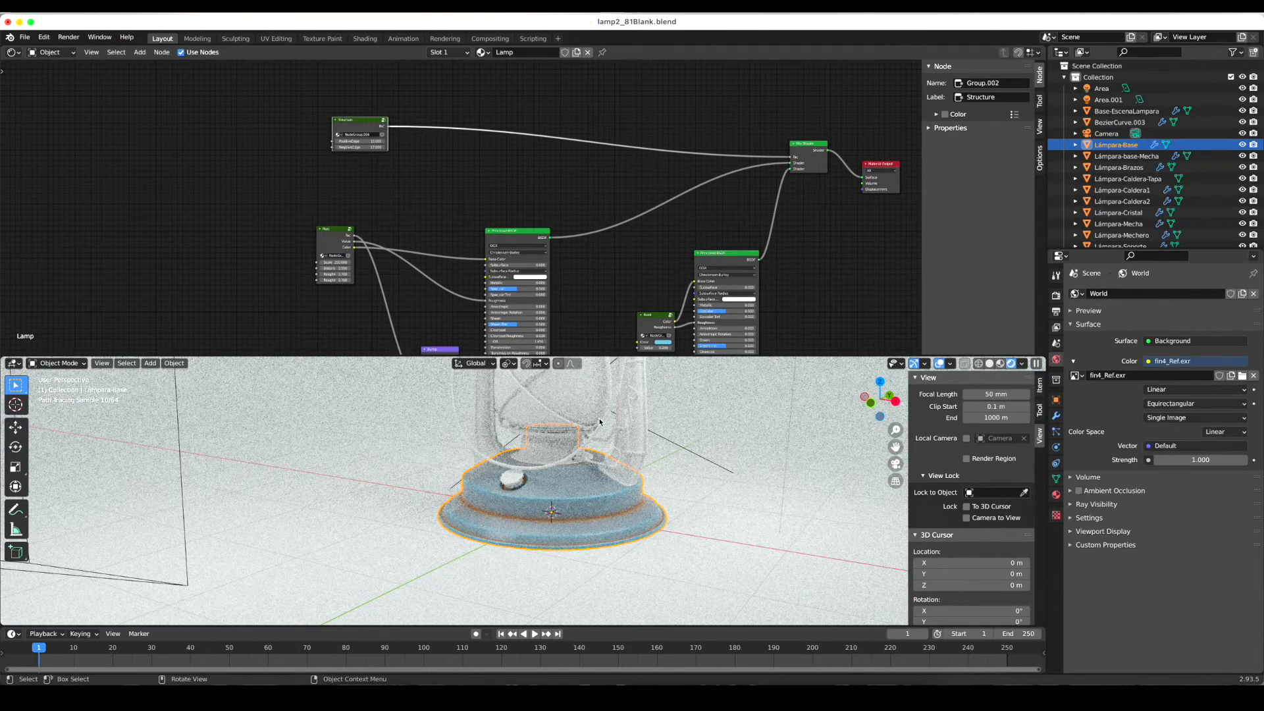
{"action": "scroll", "coordinate": [365, 168], "scroll_direction": "down", "scroll_amount": 2}
{"action": "scroll", "coordinate": [363, 168], "scroll_direction": "up", "scroll_amount": 6}
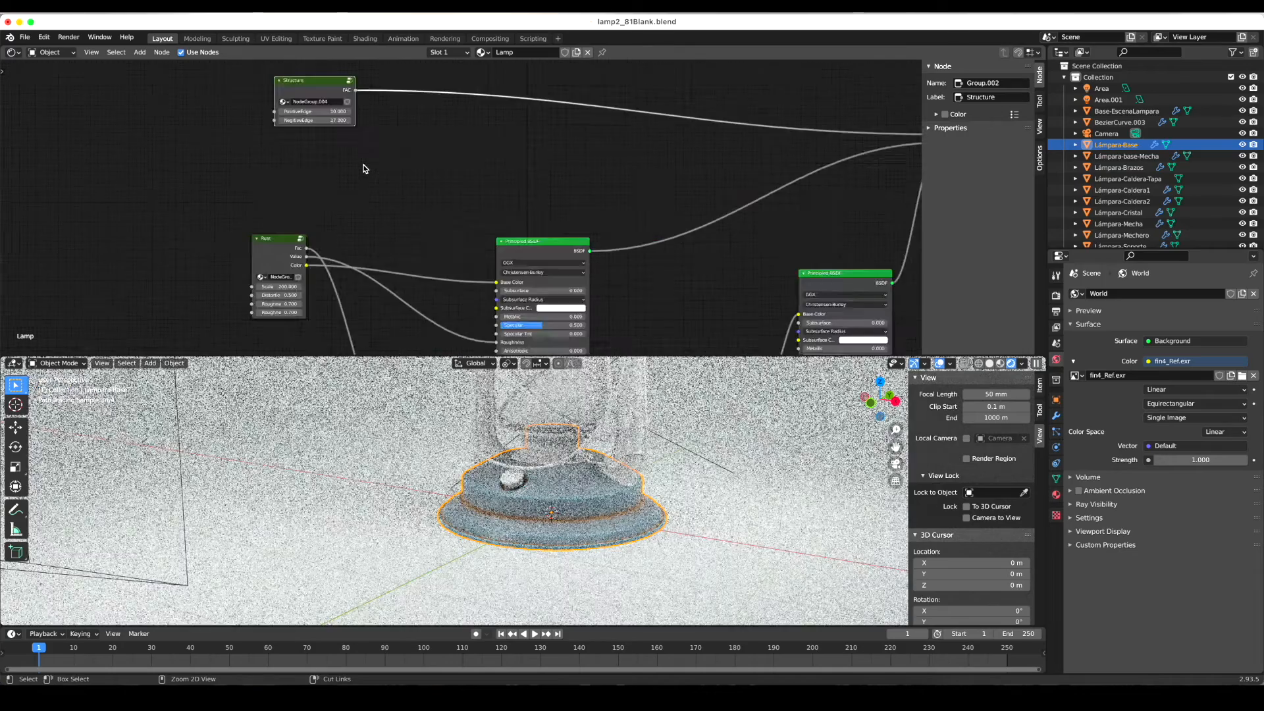
{"action": "scroll", "coordinate": [387, 173], "scroll_direction": "up", "scroll_amount": 2}
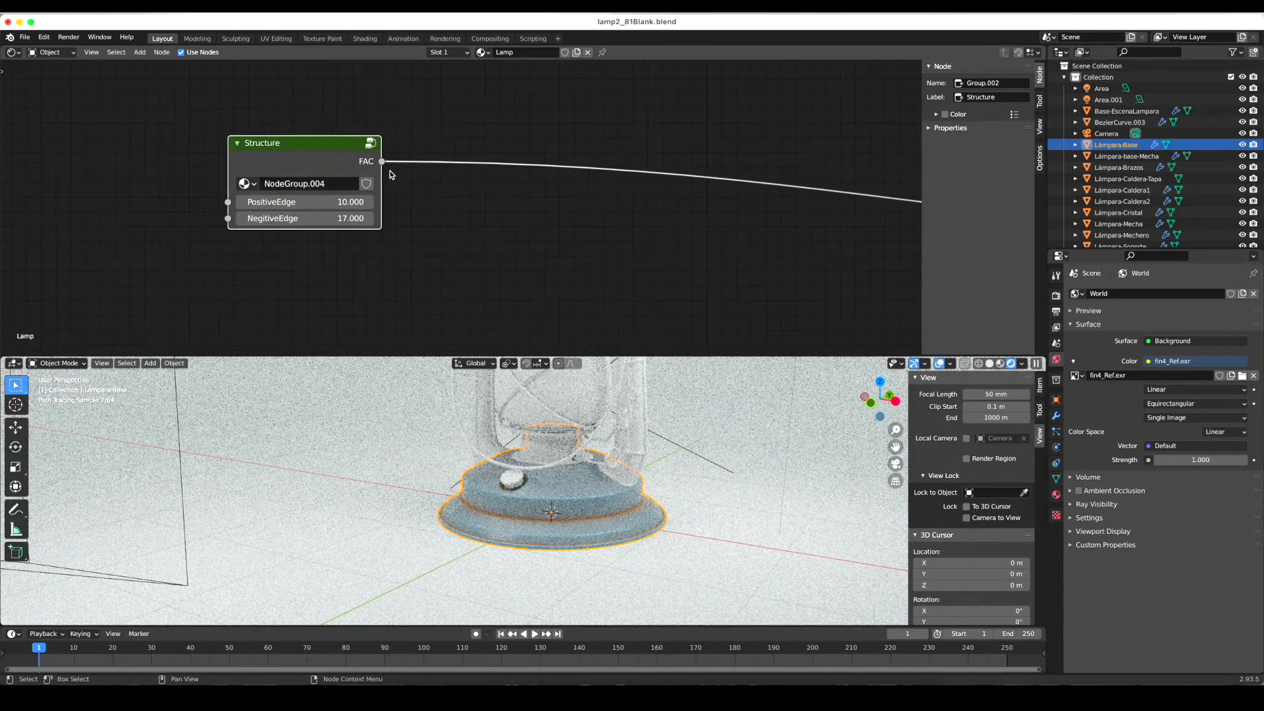
{"action": "double_click", "coordinate": [298, 206]}
{"action": "type", "text": "17"}
{"action": "key", "text": "Return"}
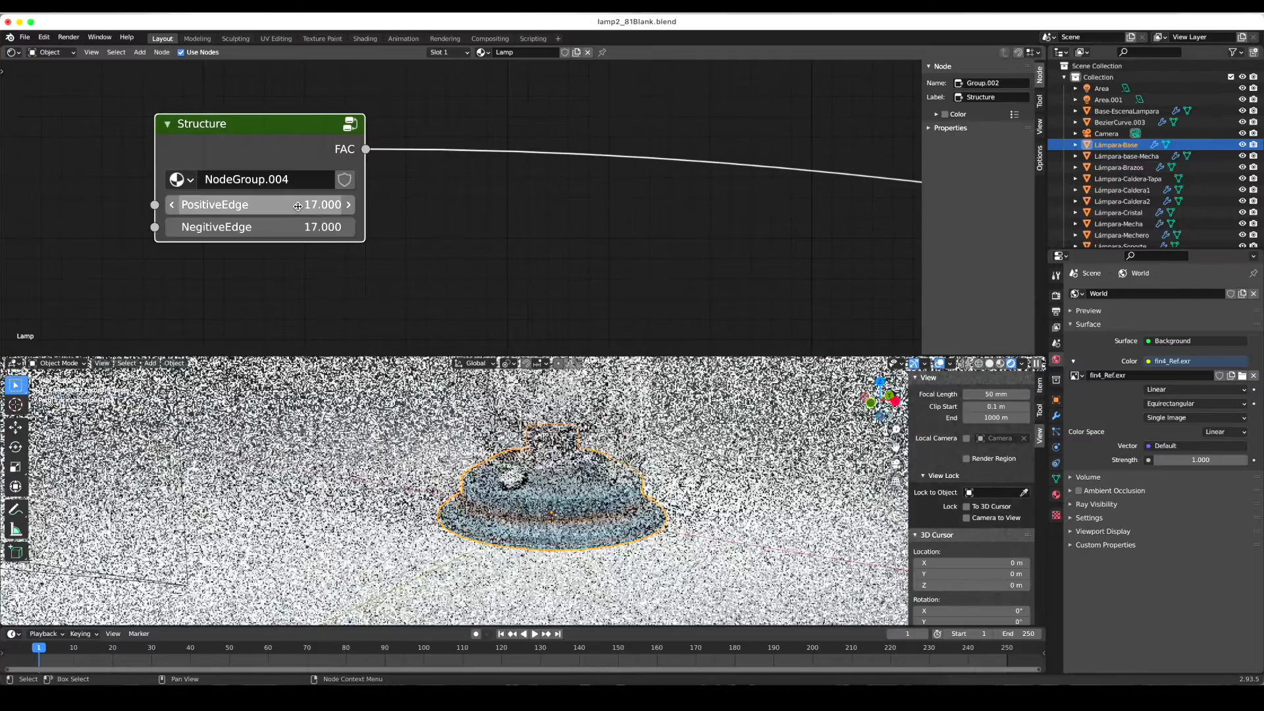
- Set the Structure node's PositiveEdge value to 0 and inspect the lamp base's edges up close in the rendered viewport
{"action": "double_click", "coordinate": [297, 206]}
{"action": "type", "text": "17.00"}
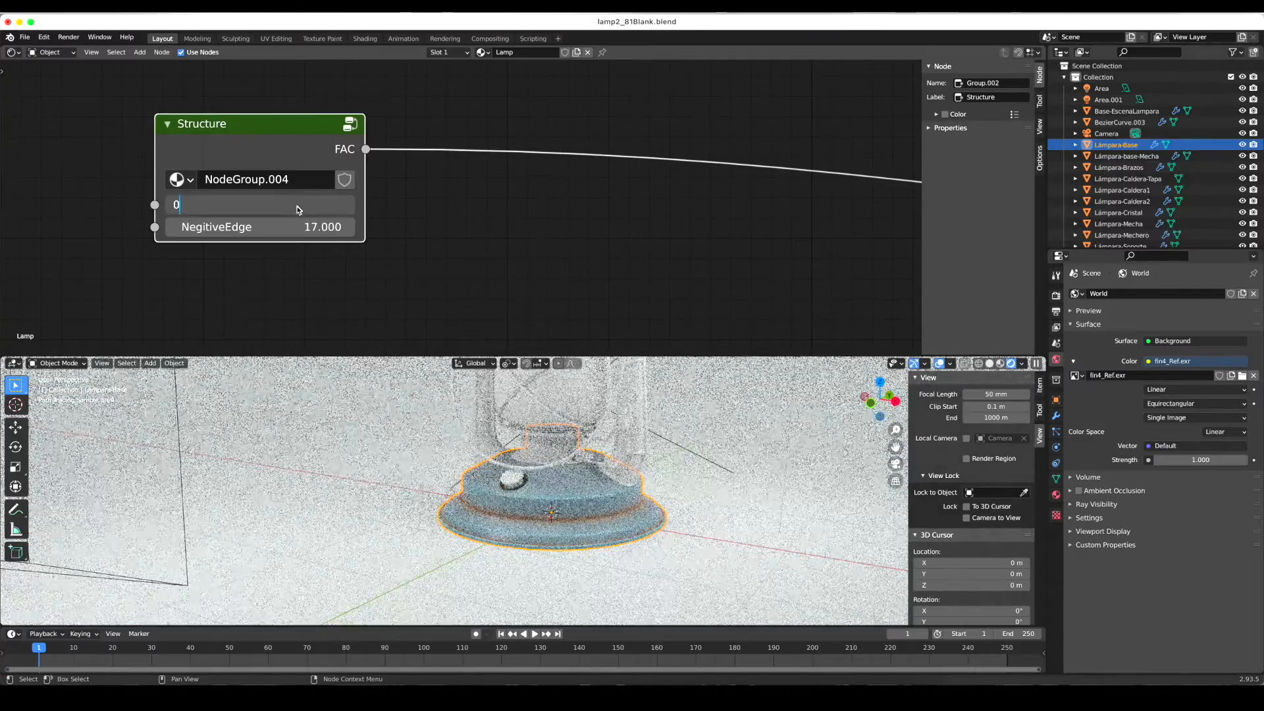
{"action": "key", "text": "Return"}
{"action": "scroll", "coordinate": [545, 474], "scroll_direction": "up", "scroll_amount": 2, "text": "ctrl"}
{"action": "scroll", "coordinate": [545, 474], "scroll_direction": "up", "scroll_amount": 5, "text": "ctrl"}
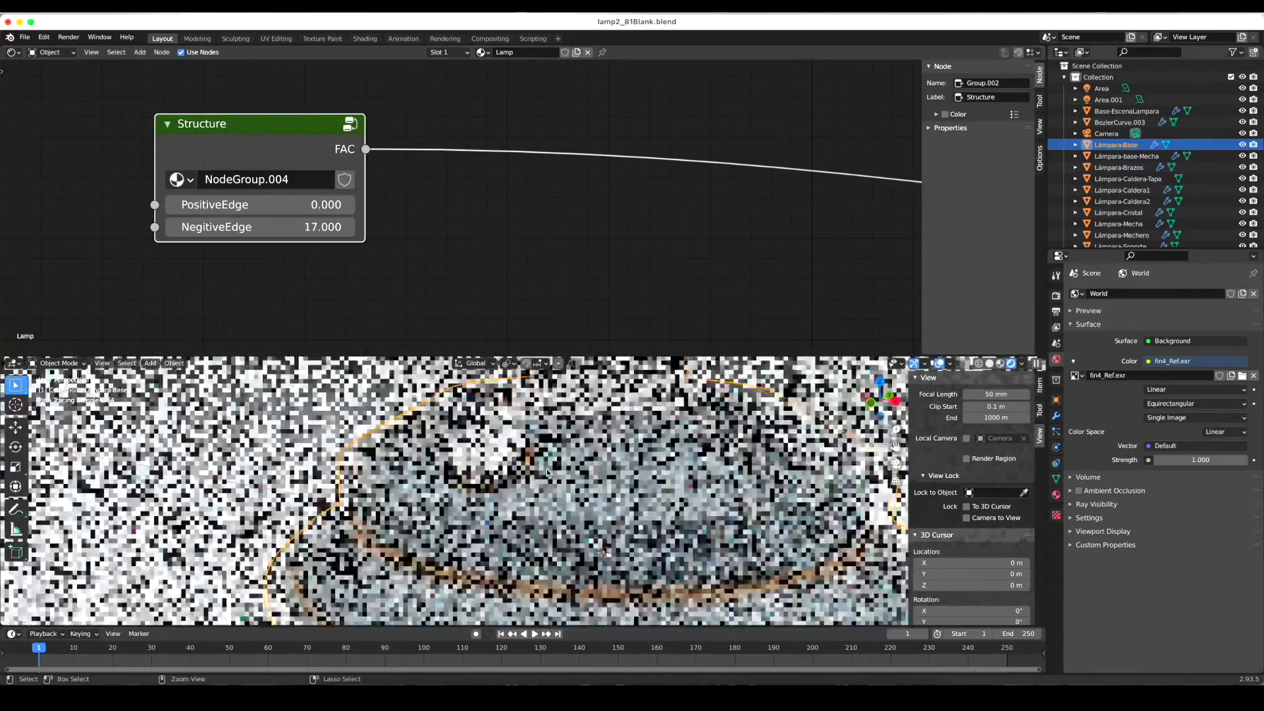
- Set the Structure node's NegitiveEdge value to 0 and its PositiveEdge value to 17
{"action": "scroll", "coordinate": [616, 473], "scroll_direction": "down", "scroll_amount": 2, "text": "ctrl"}
{"action": "scroll", "coordinate": [618, 473], "scroll_direction": "down", "scroll_amount": 2, "text": "ctrl"}
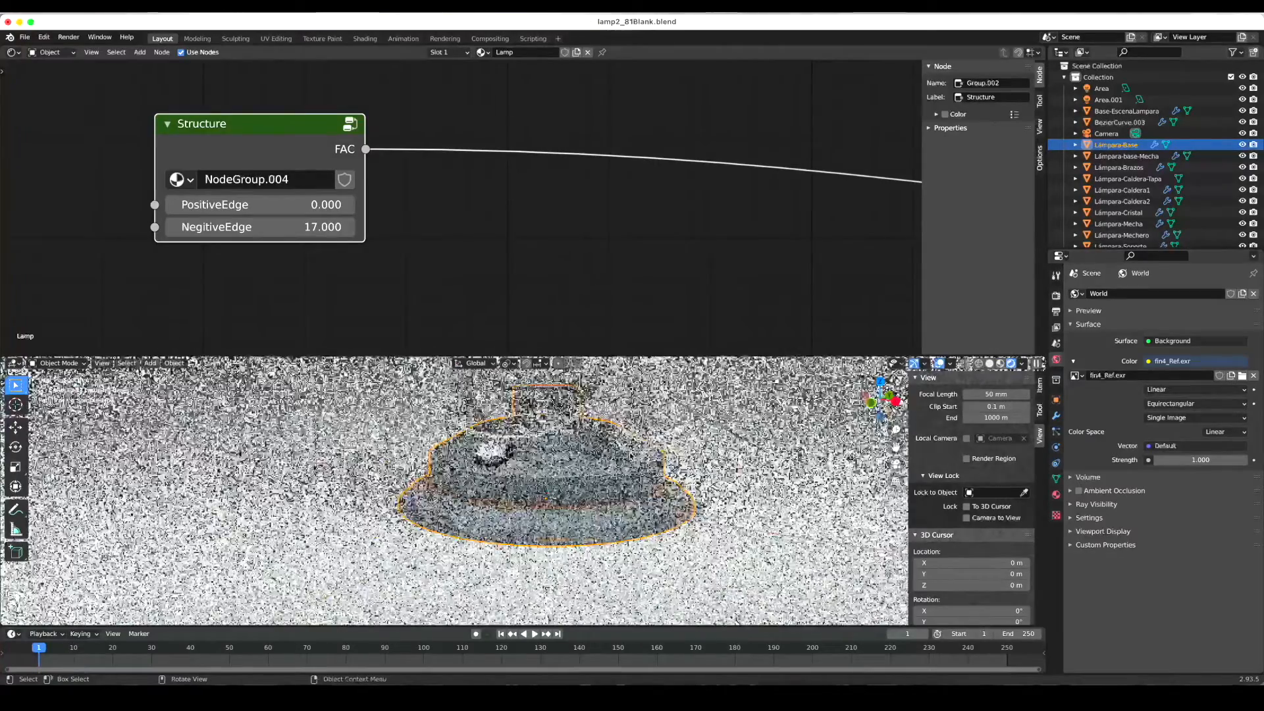
{"action": "double_click", "coordinate": [315, 227]}
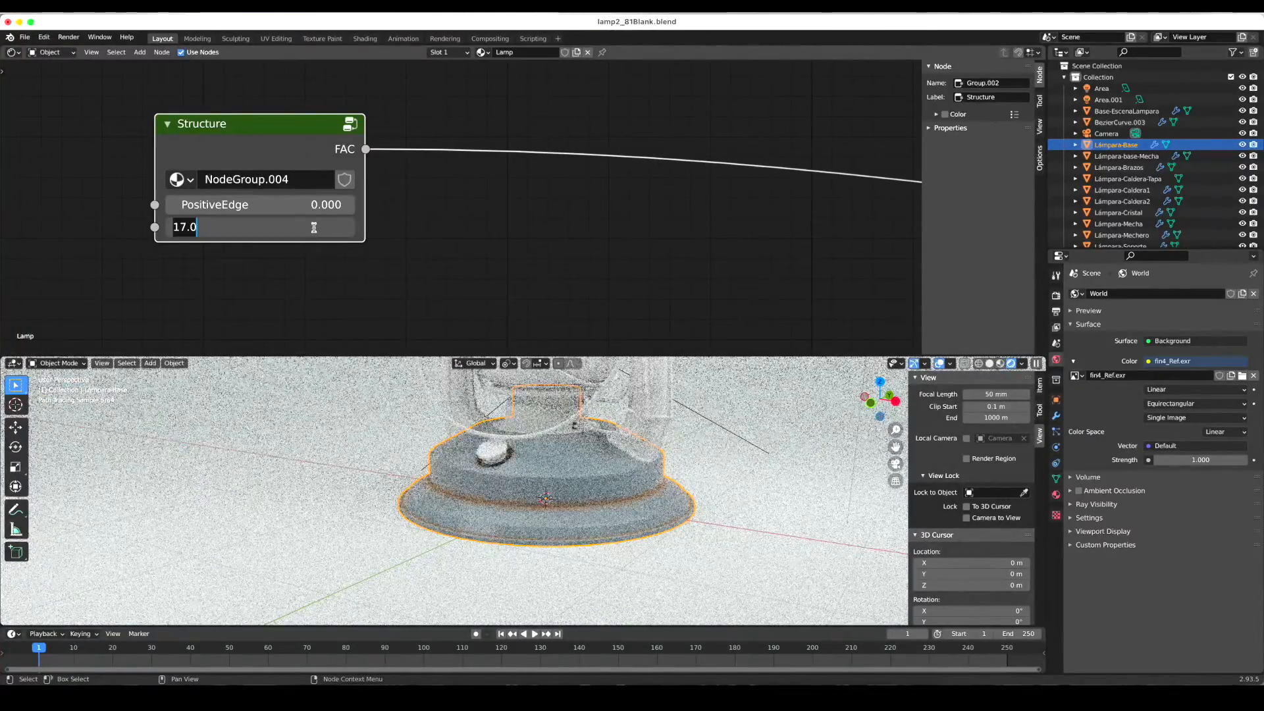
{"action": "type", "text": "17.0"}
{"action": "key", "text": "Return"}
{"action": "left_click_drag", "start_coordinate": [313, 227], "coordinate": [772, 224]}
{"action": "left_click_drag", "start_coordinate": [256, 207], "coordinate": [217, 203]}
{"action": "left_click", "coordinate": [277, 211]}
{"action": "type", "text": "17"}
{"action": "key", "text": "Return"}
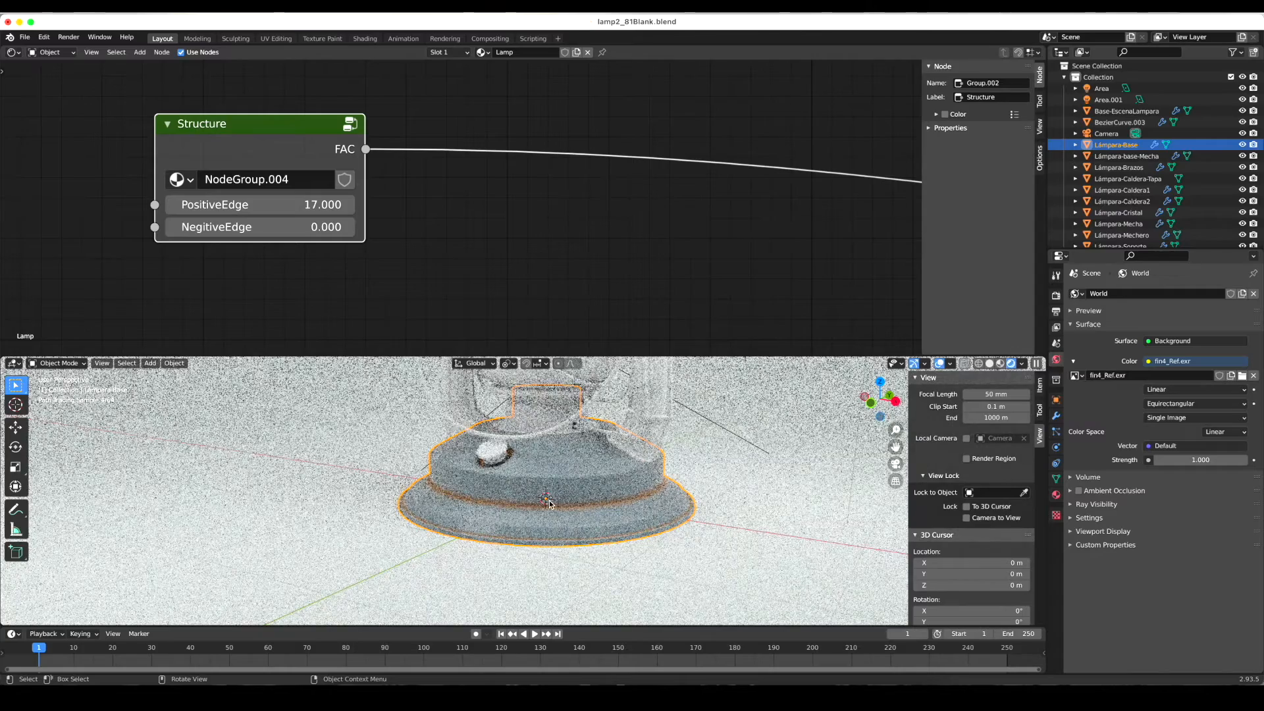
- Set the Structure node's NegitiveEdge to -22.6 and PositiveEdge to 17.6, and check the lamp base's edges in the rendered viewport
{"action": "left_click_drag", "start_coordinate": [218, 205], "coordinate": [3, 200]}
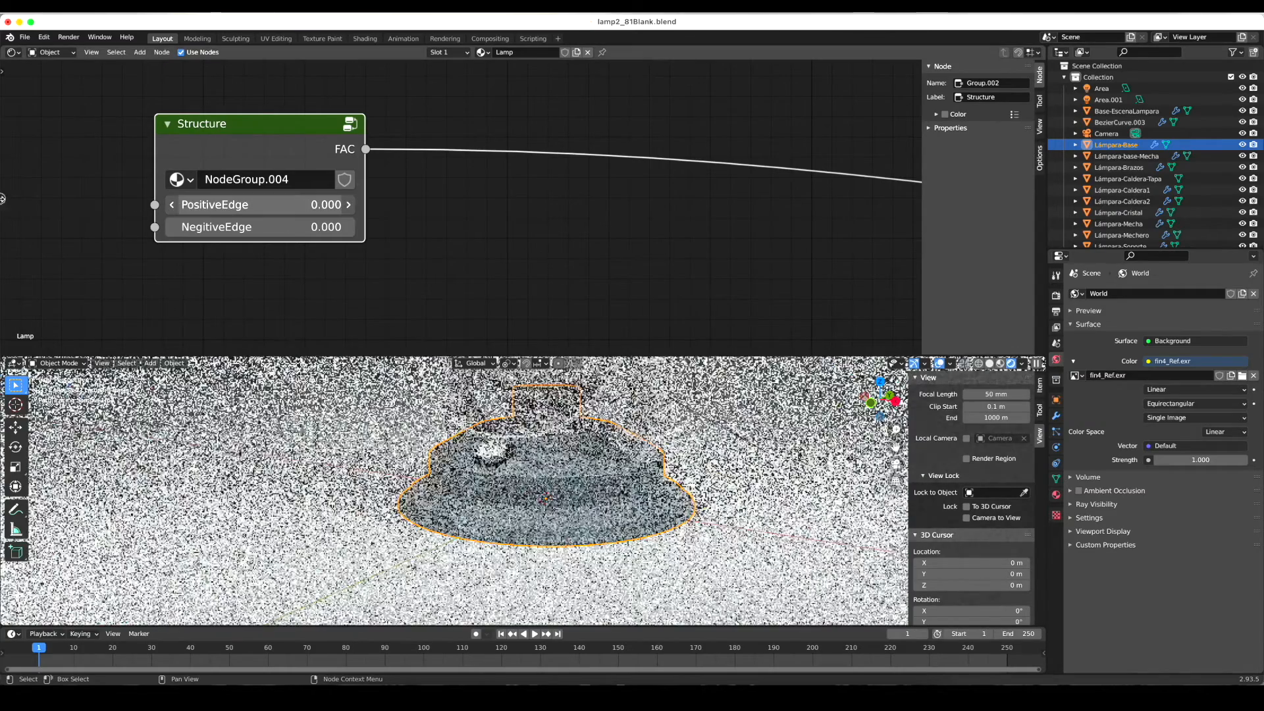
{"action": "left_click_drag", "start_coordinate": [251, 225], "coordinate": [191, 225]}
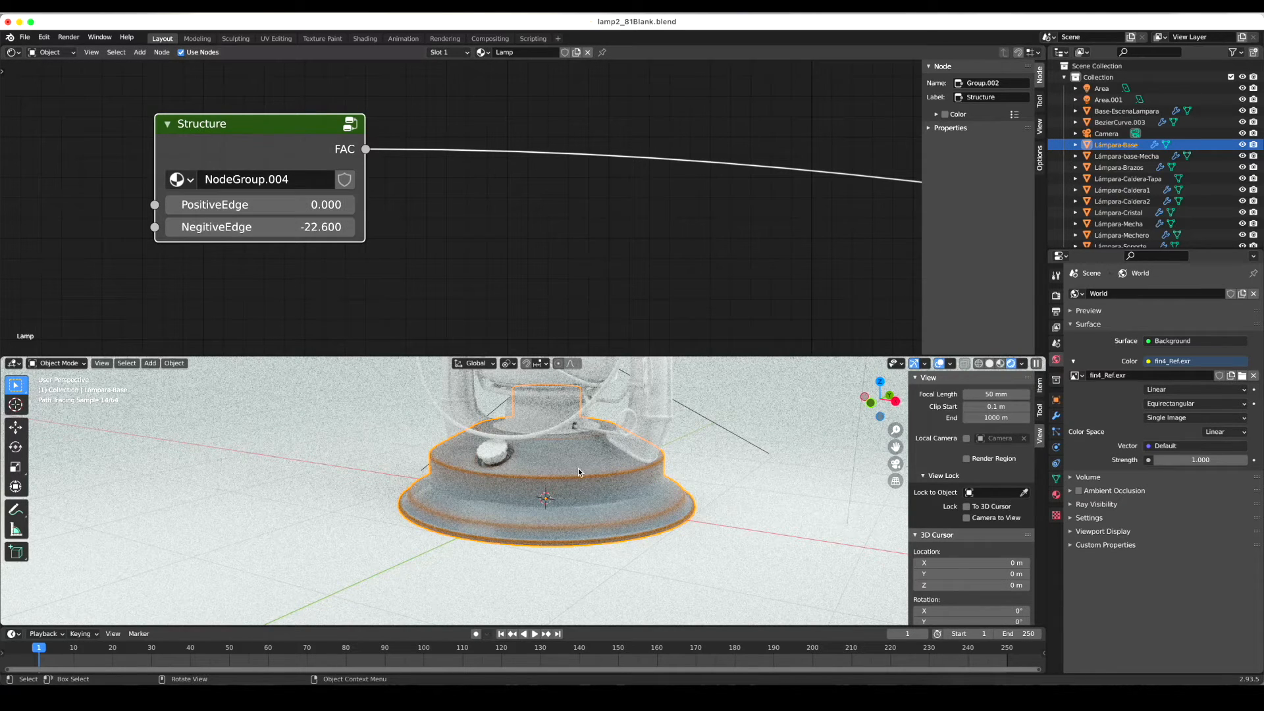
{"action": "left_click_drag", "start_coordinate": [282, 210], "coordinate": [349, 207]}
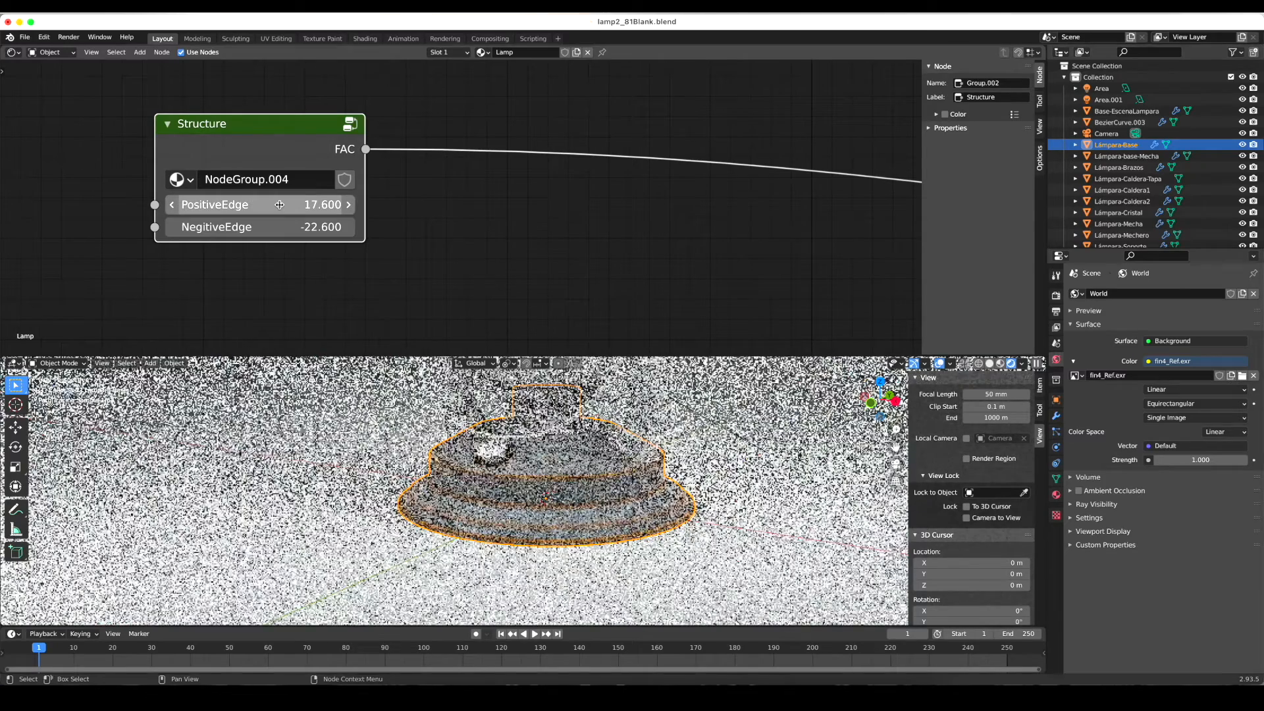
{"action": "scroll", "coordinate": [537, 500], "scroll_direction": "up", "scroll_amount": 3}
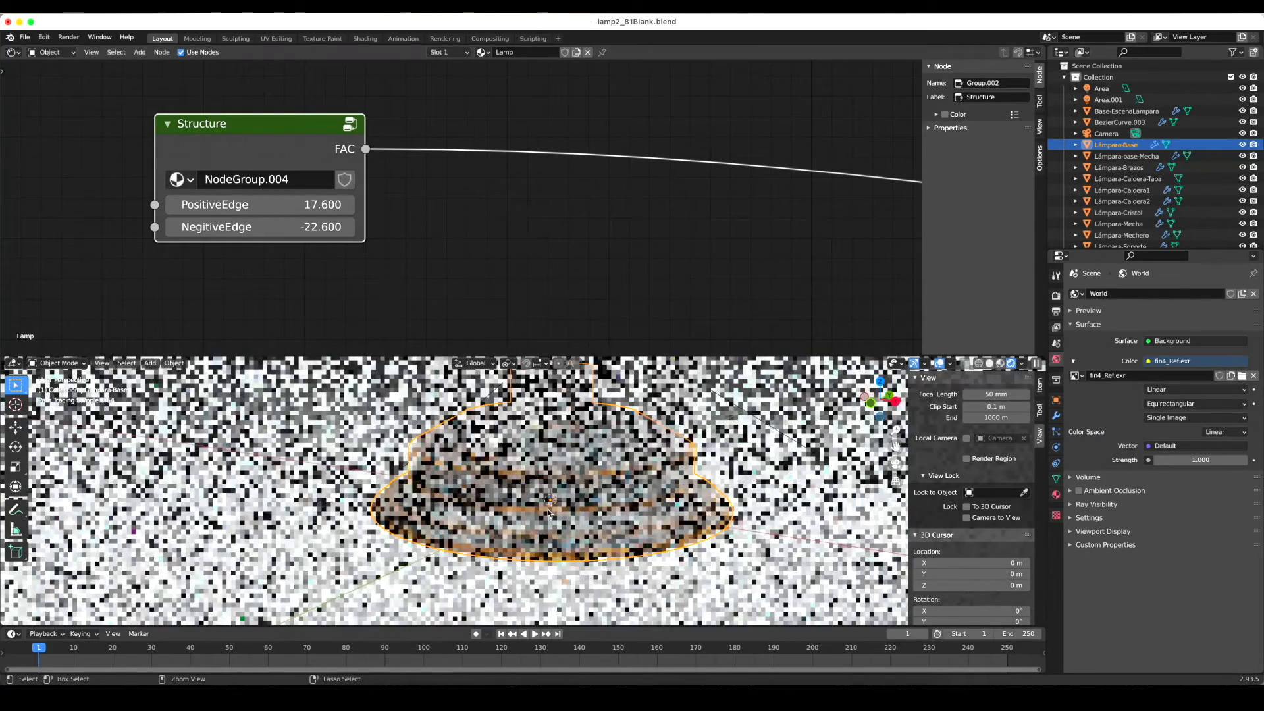
{"action": "scroll", "coordinate": [537, 500], "scroll_direction": "right", "scroll_amount": 2, "text": "shift"}
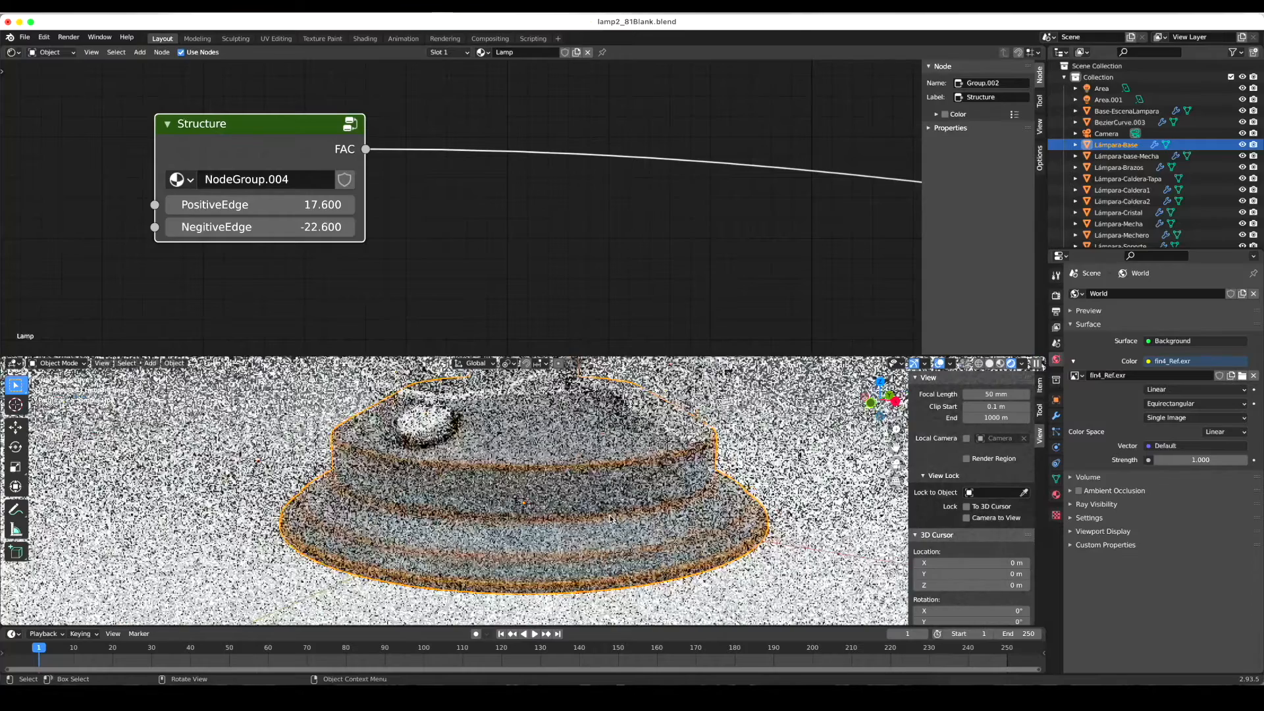
- Set the Structure node's NegitiveEdge value to -11.8 and inspect the lamp base in the rendered viewport
{"action": "left_click_drag", "start_coordinate": [268, 227], "coordinate": [305, 235]}
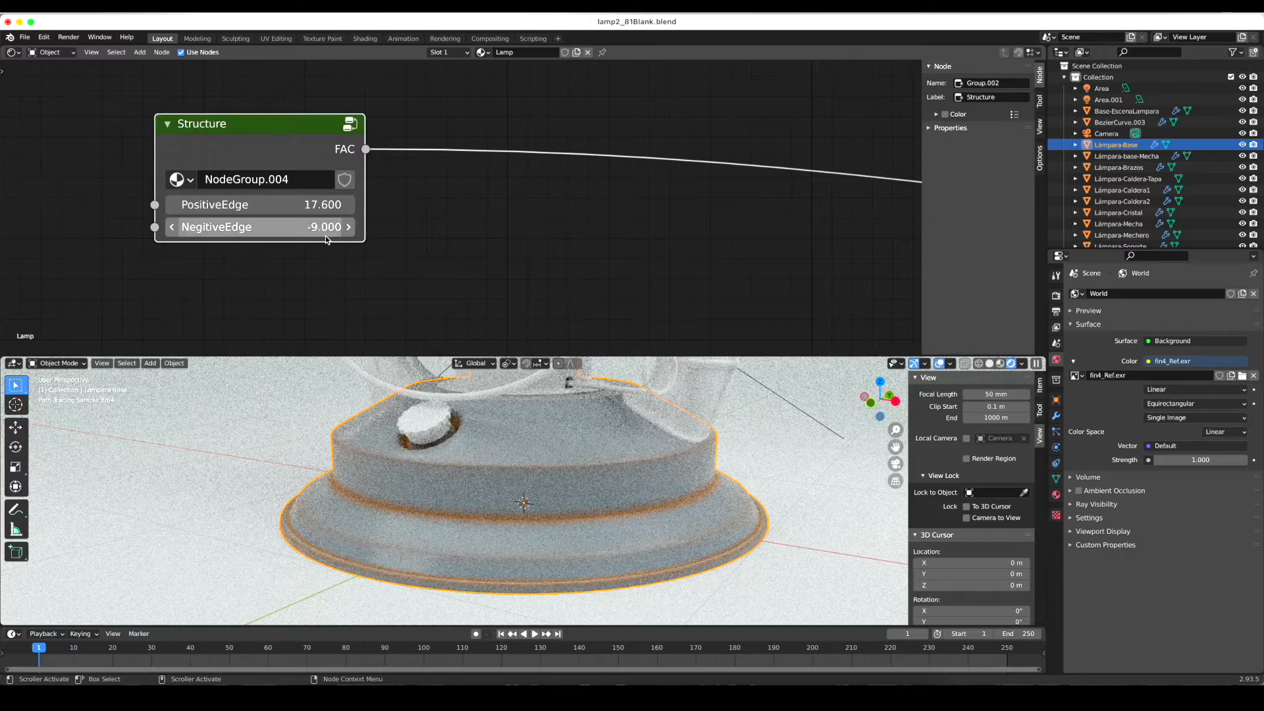
{"action": "left_click_drag", "start_coordinate": [276, 228], "coordinate": [227, 227]}
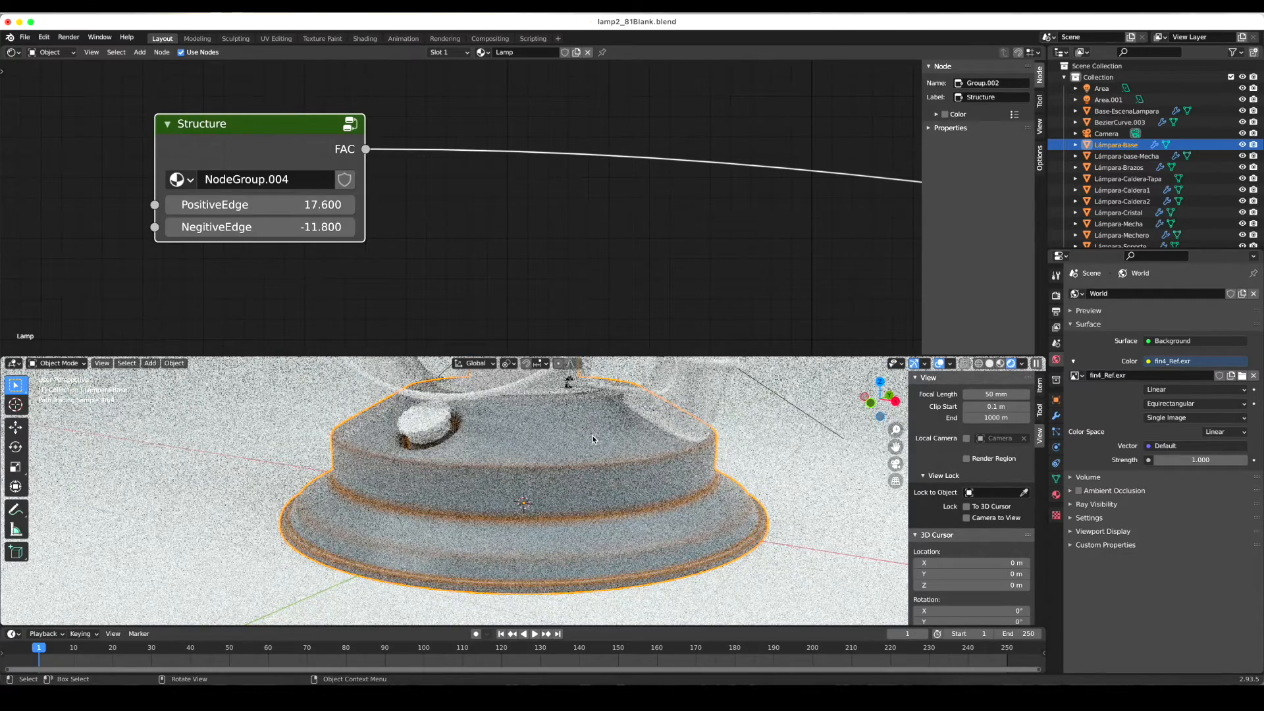
{"action": "key", "text": "ctrl+b"}
{"action": "left_click_drag", "start_coordinate": [596, 450], "coordinate": [609, 438], "text": "shift"}
{"action": "mouse_move", "coordinate": [596, 438]}
{"action": "middle_mouse_down", "text": "shift"}
{"action": "mouse_move", "coordinate": [634, 442]}
{"action": "mouse_move", "coordinate": [556, 448]}
{"action": "mouse_move", "coordinate": [577, 431]}
{"action": "mouse_move", "coordinate": [580, 460]}
{"action": "mouse_move", "coordinate": [582, 442]}
{"action": "middle_mouse_up", "text": "shift"}
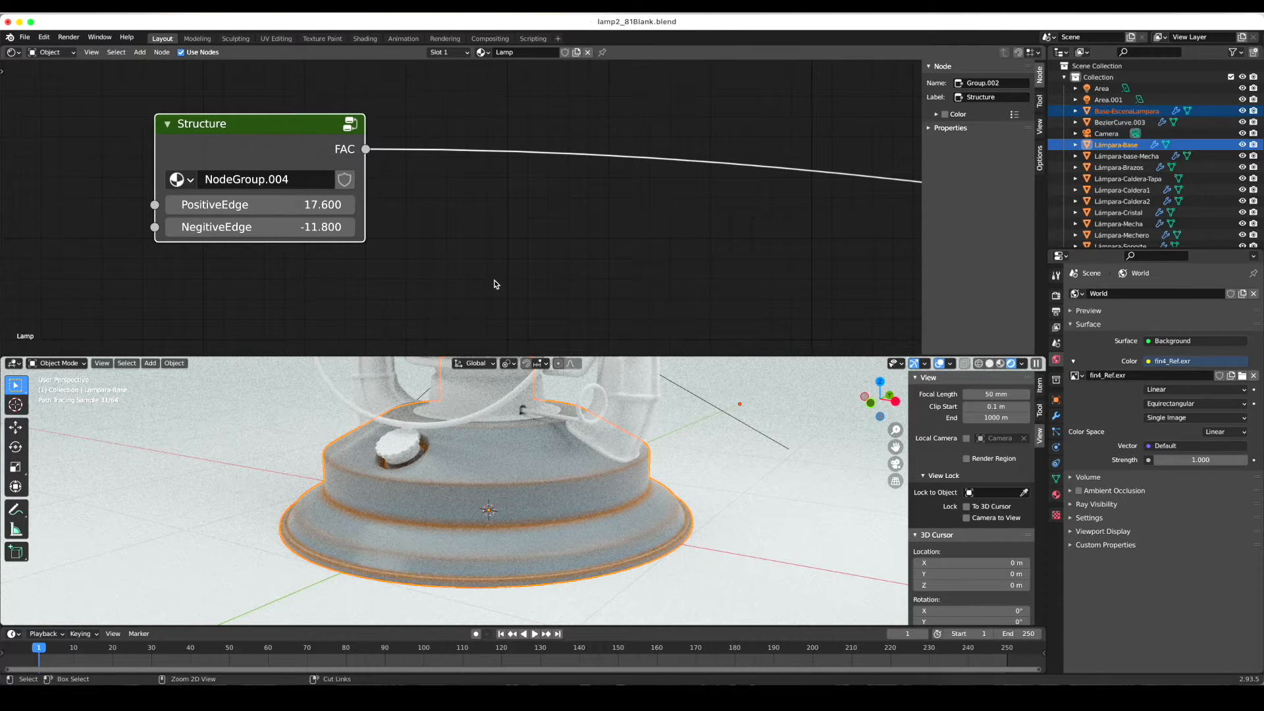
- Move the Structure node closer to the Mix Shader, above the first Principled BSDF
{"action": "scroll", "coordinate": [495, 279], "scroll_direction": "down", "scroll_amount": 3}
{"action": "scroll", "coordinate": [496, 279], "scroll_direction": "down", "scroll_amount": 5, "text": "ctrl"}
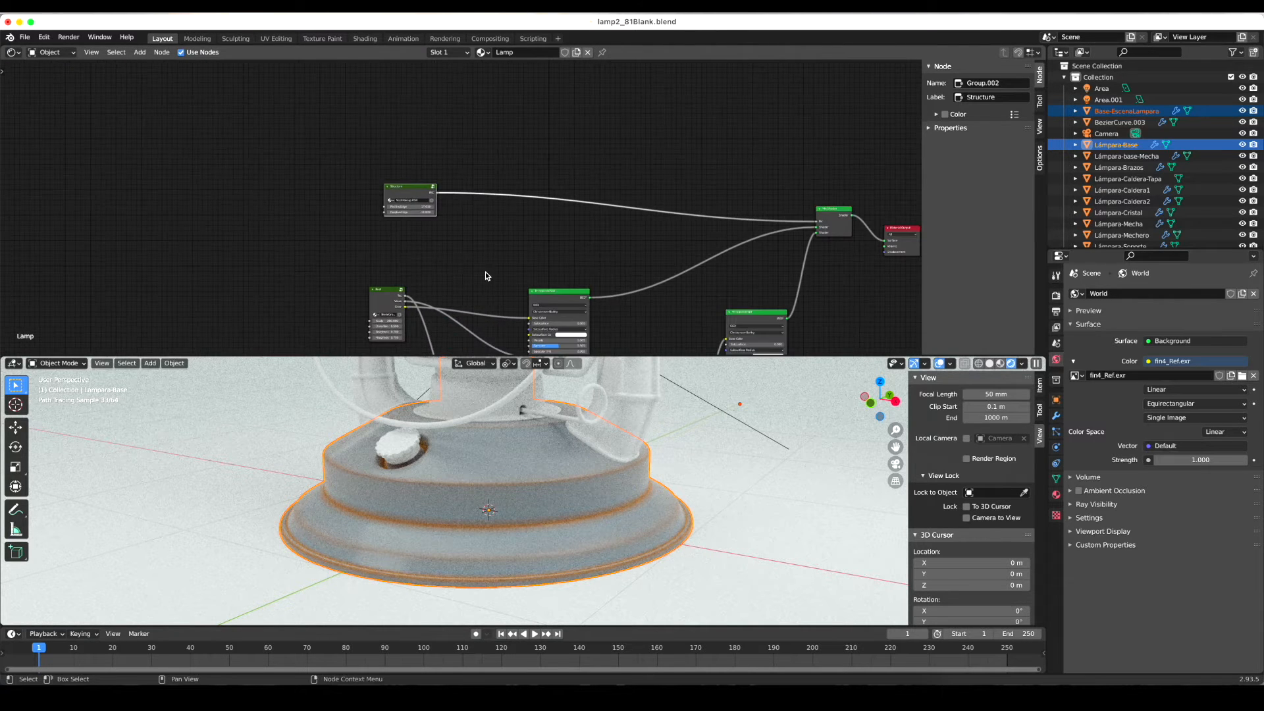
{"action": "scroll", "coordinate": [484, 275], "scroll_direction": "right", "scroll_amount": 4}
{"action": "scroll", "coordinate": [485, 275], "scroll_direction": "down", "scroll_amount": 3}
{"action": "scroll", "coordinate": [480, 277], "scroll_direction": "right", "scroll_amount": 3}
{"action": "scroll", "coordinate": [481, 278], "scroll_direction": "up", "scroll_amount": 3}
{"action": "scroll", "coordinate": [482, 277], "scroll_direction": "left", "scroll_amount": 3}
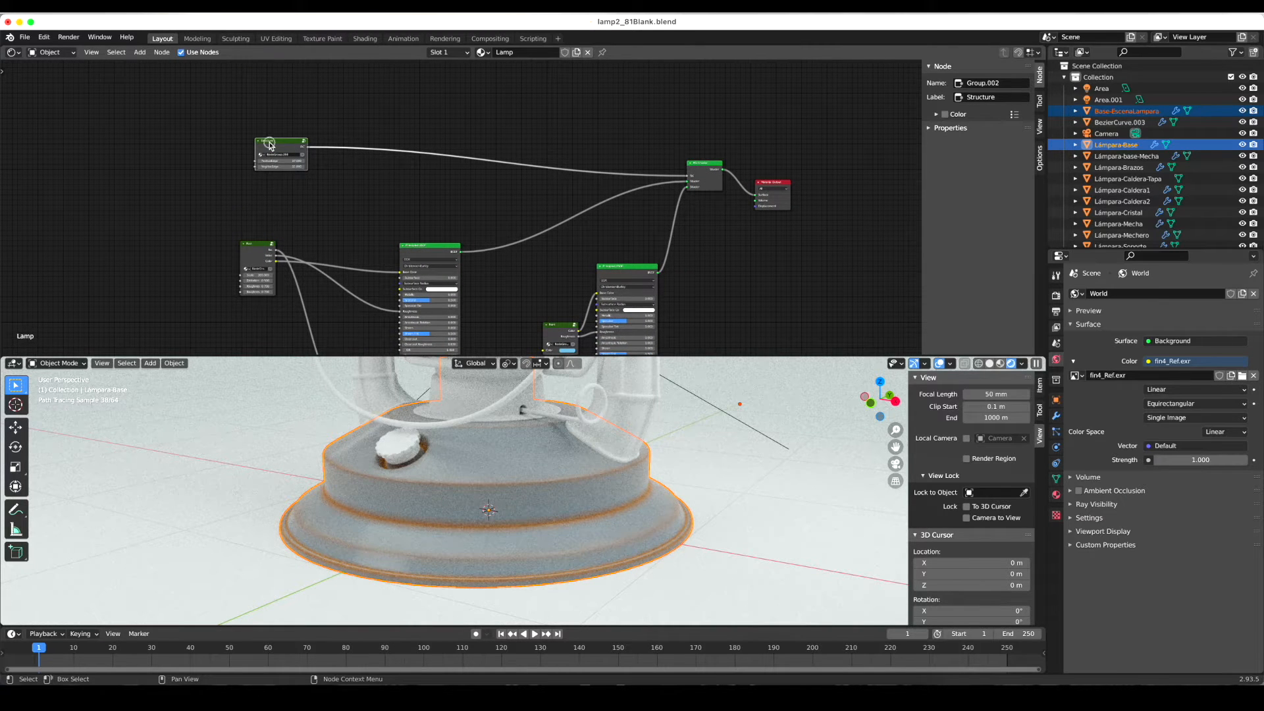
{"action": "left_click_drag", "start_coordinate": [269, 149], "coordinate": [389, 140]}
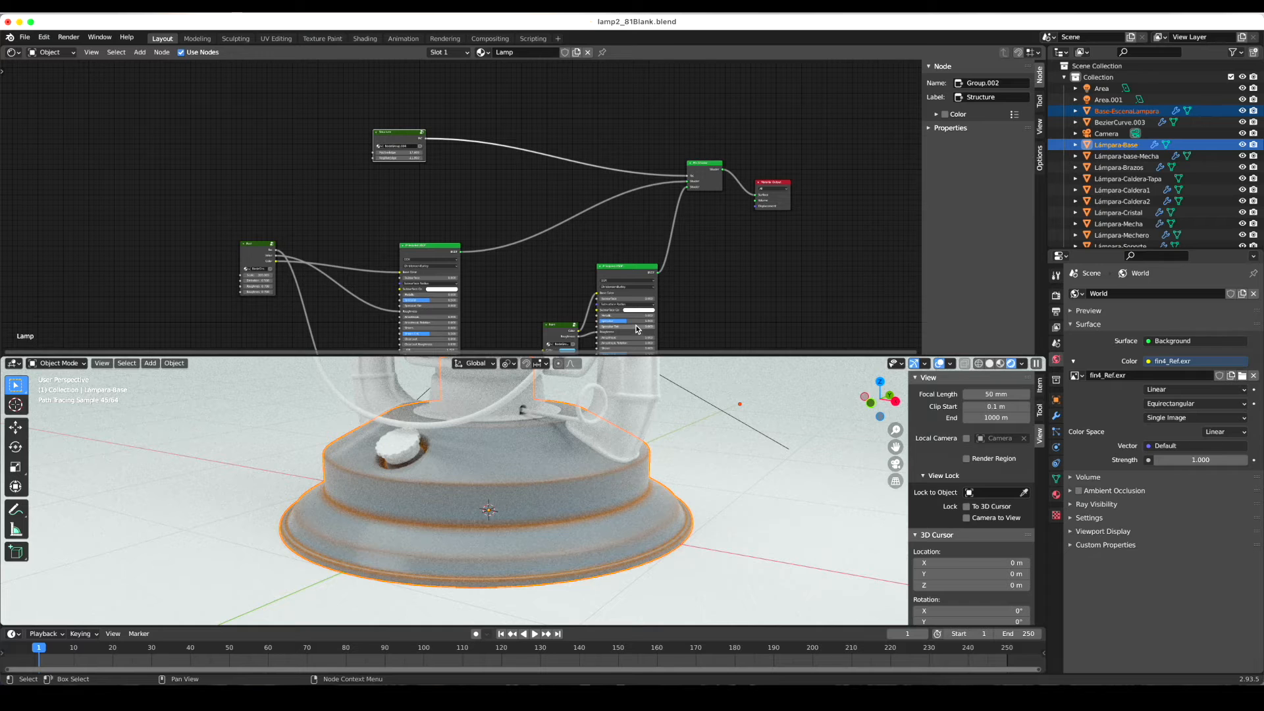
{"action": "left_click_drag", "start_coordinate": [412, 135], "coordinate": [454, 116]}
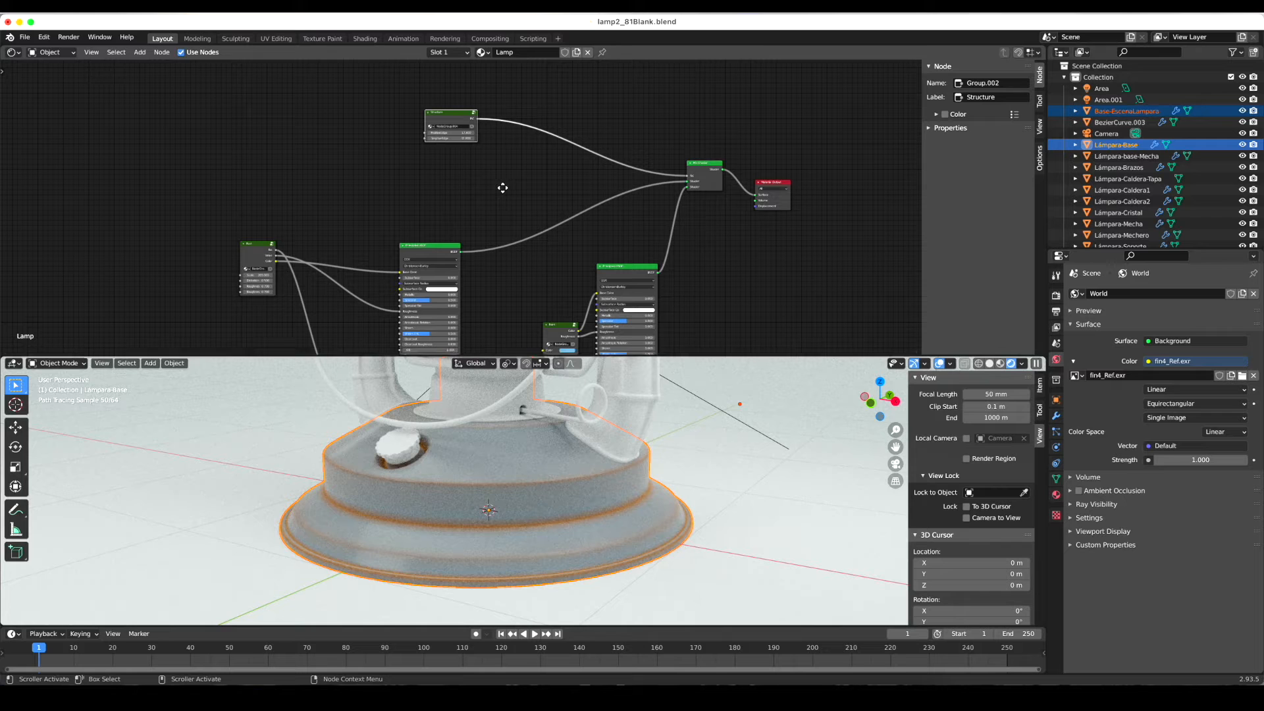
{"action": "left_click_drag", "start_coordinate": [440, 115], "coordinate": [434, 121]}
- Inside the Structure group, add an Ambient Occlusion node below the EdgeFinder nodes and set its Samples to 8
{"action": "key", "text": "Tab"}
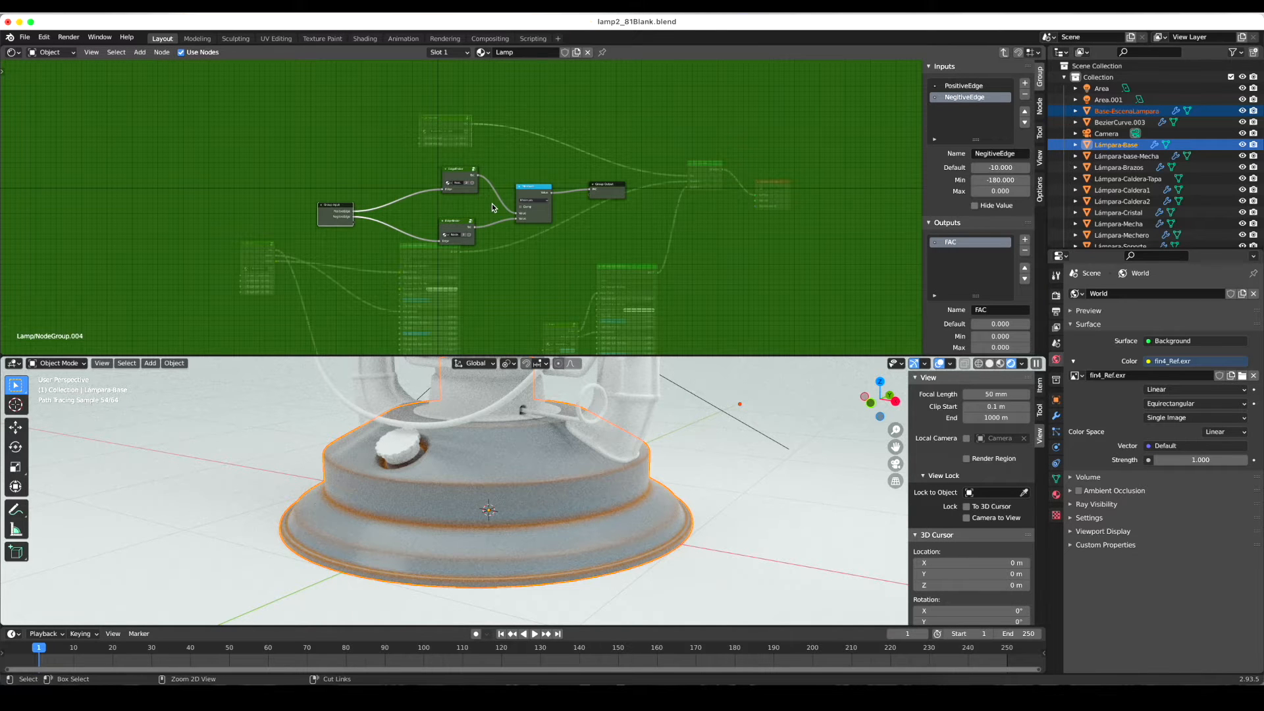
{"action": "scroll", "coordinate": [493, 198], "scroll_direction": "down", "scroll_amount": 3, "text": "ctrl"}
{"action": "scroll", "coordinate": [493, 198], "scroll_direction": "up", "scroll_amount": 4, "text": "ctrl"}
{"action": "scroll", "coordinate": [493, 197], "scroll_direction": "up", "scroll_amount": 3, "text": "ctrl"}
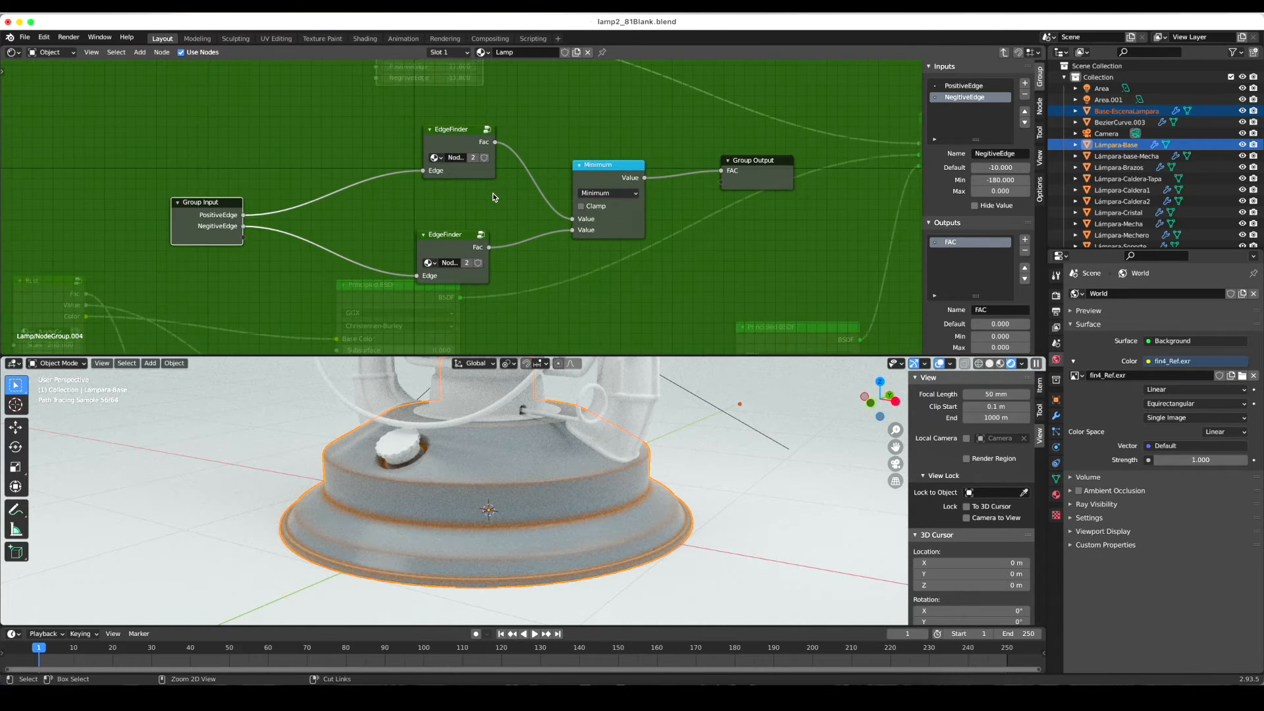
{"action": "scroll", "coordinate": [491, 191], "scroll_direction": "down", "scroll_amount": 2}
{"action": "scroll", "coordinate": [491, 190], "scroll_direction": "down", "scroll_amount": 3, "text": "ctrl"}
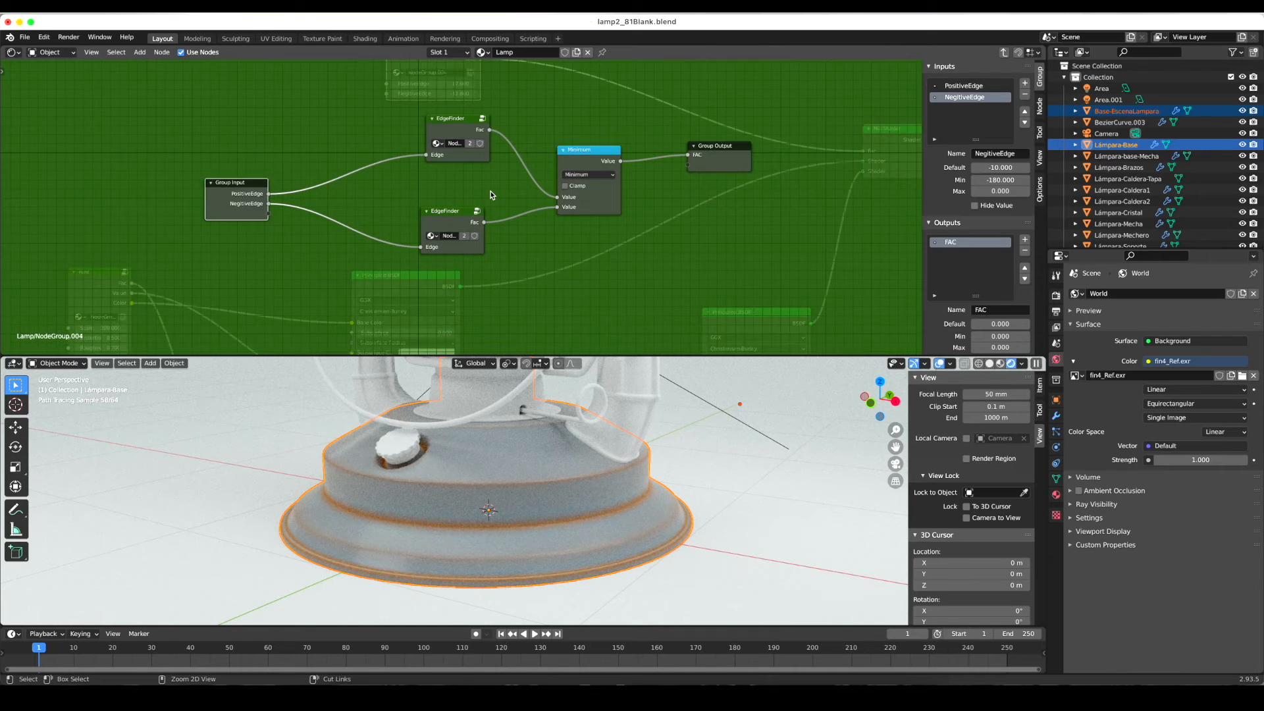
{"action": "scroll", "coordinate": [491, 189], "scroll_direction": "down", "scroll_amount": 1, "text": "ctrl"}
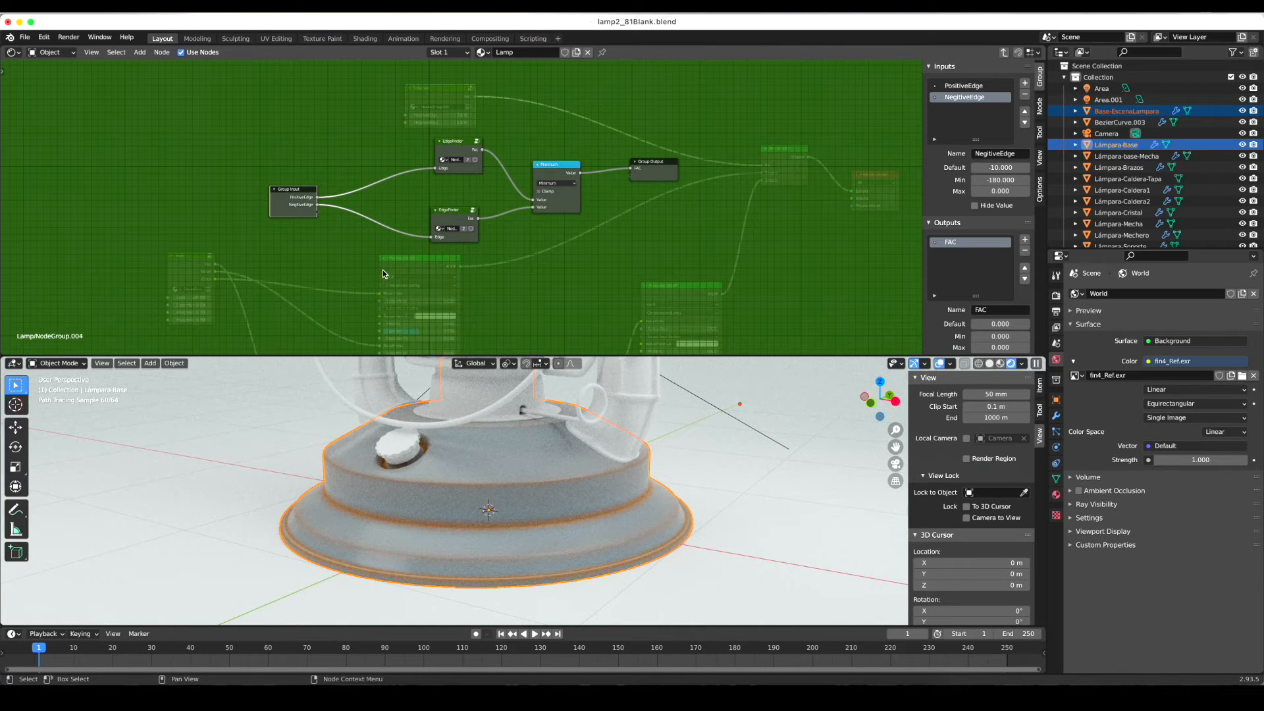
{"action": "key", "text": "shift+a"}
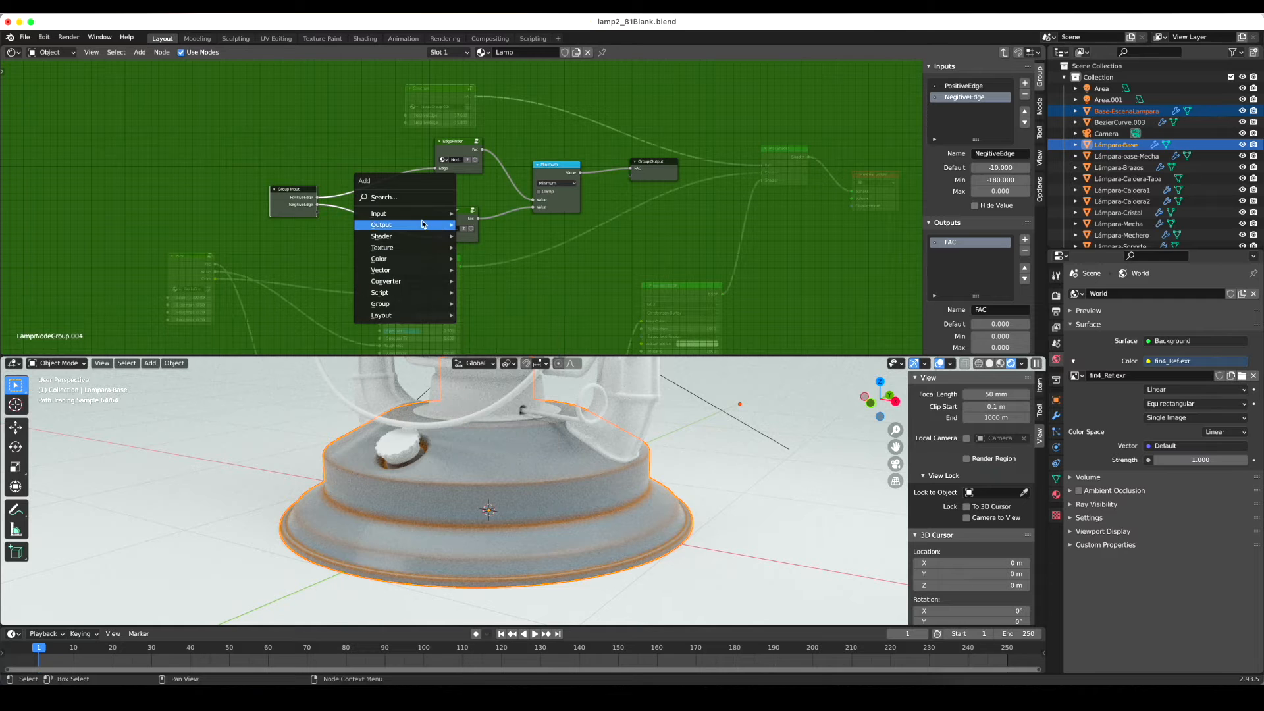
{"action": "mouse_move", "coordinate": [421, 213]}
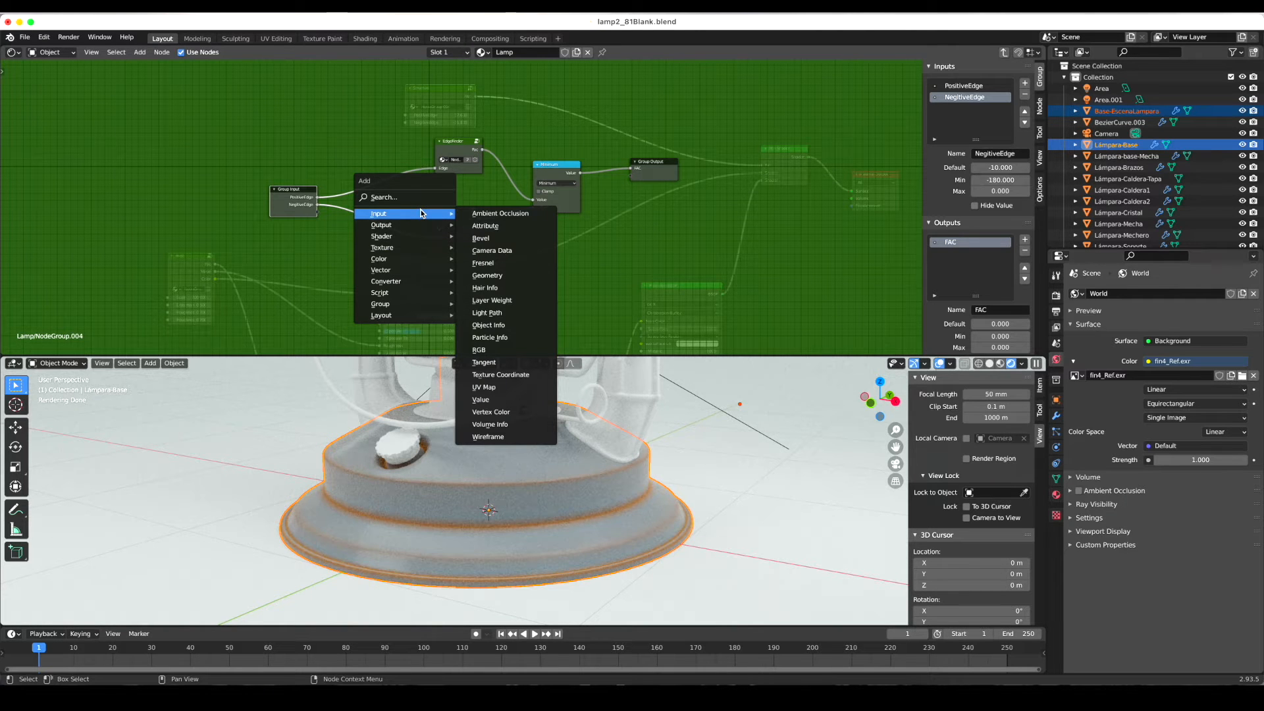
{"action": "left_click", "coordinate": [484, 213]}
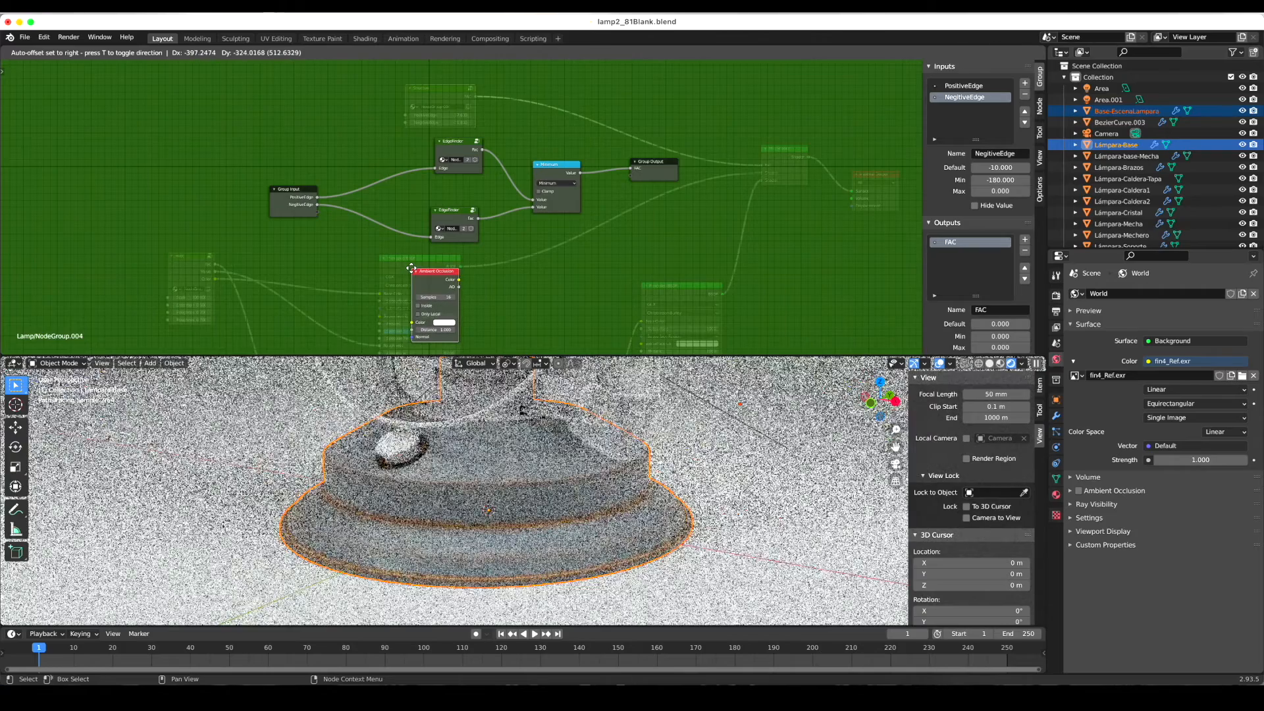
{"action": "left_click", "coordinate": [411, 268]}
{"action": "left_click", "coordinate": [436, 299]}
{"action": "type", "text": "8"}
{"action": "key", "text": "Return"}
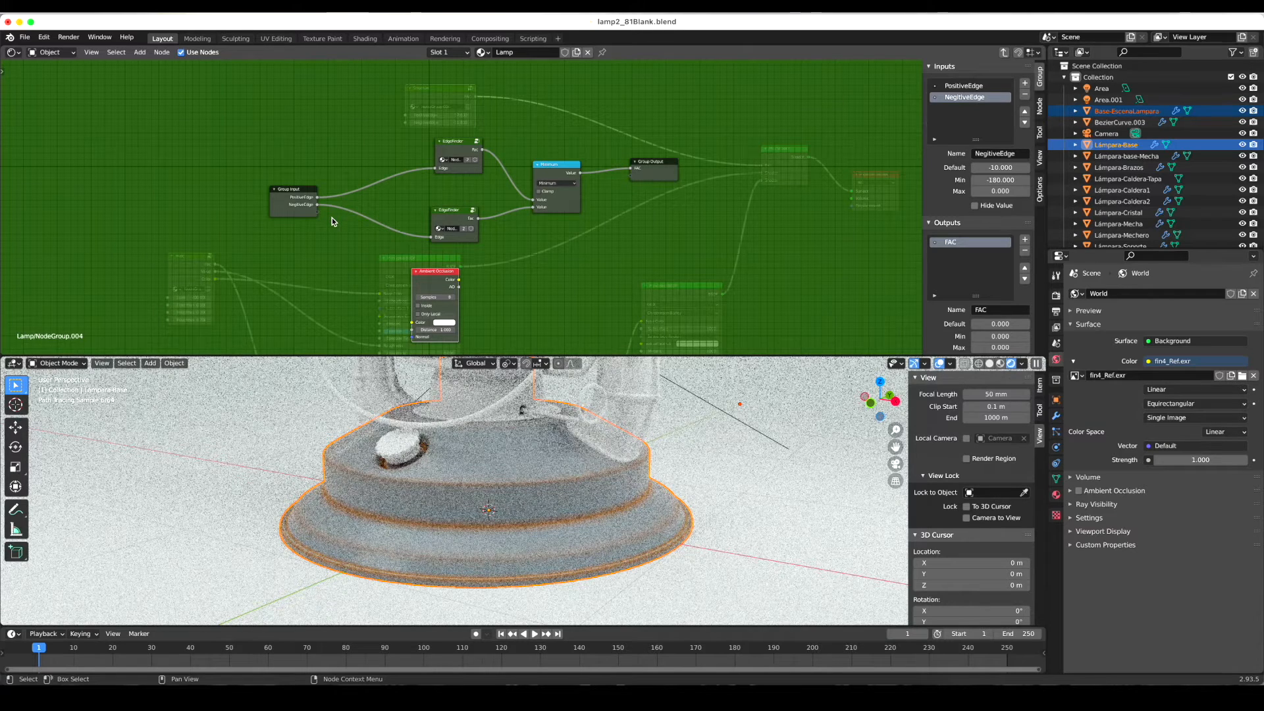
- Move the Group Output farther from the Minimum node and feed Ambient Occlusion's AO output into a new Map Range node's Value input
{"action": "left_click_drag", "start_coordinate": [658, 169], "coordinate": [760, 168]}
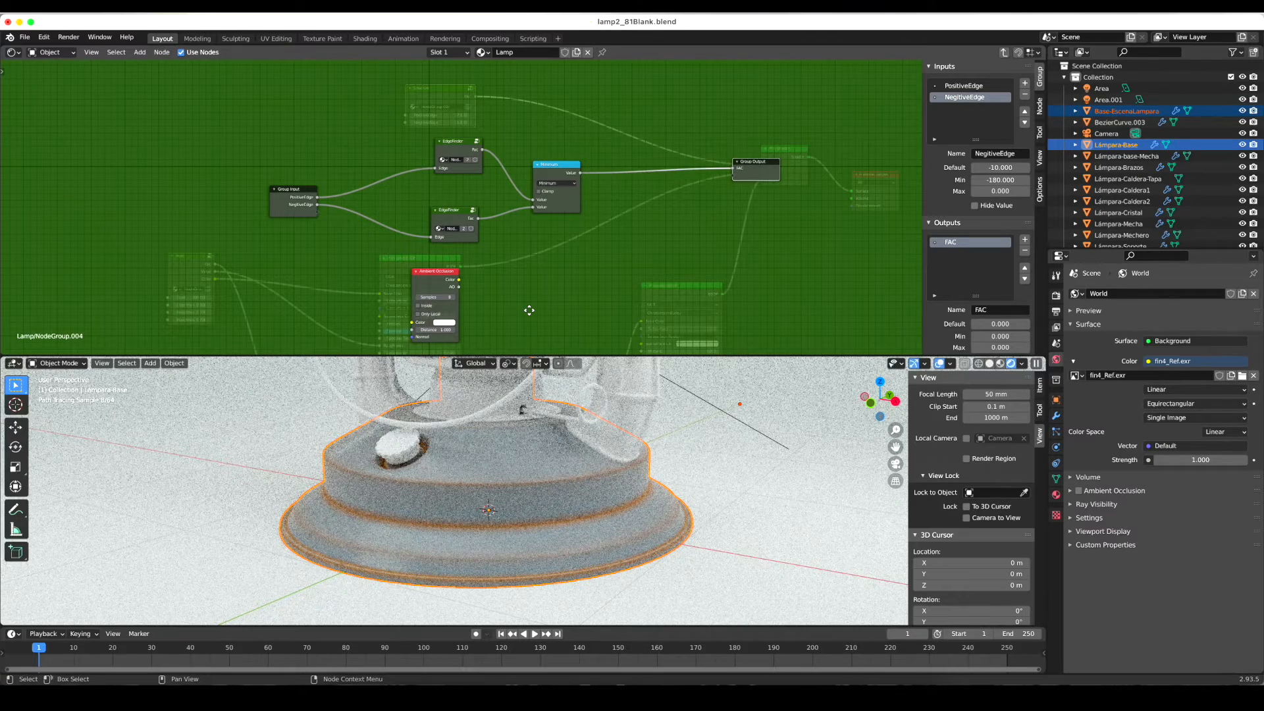
{"action": "left_click_drag", "start_coordinate": [429, 274], "coordinate": [435, 272]}
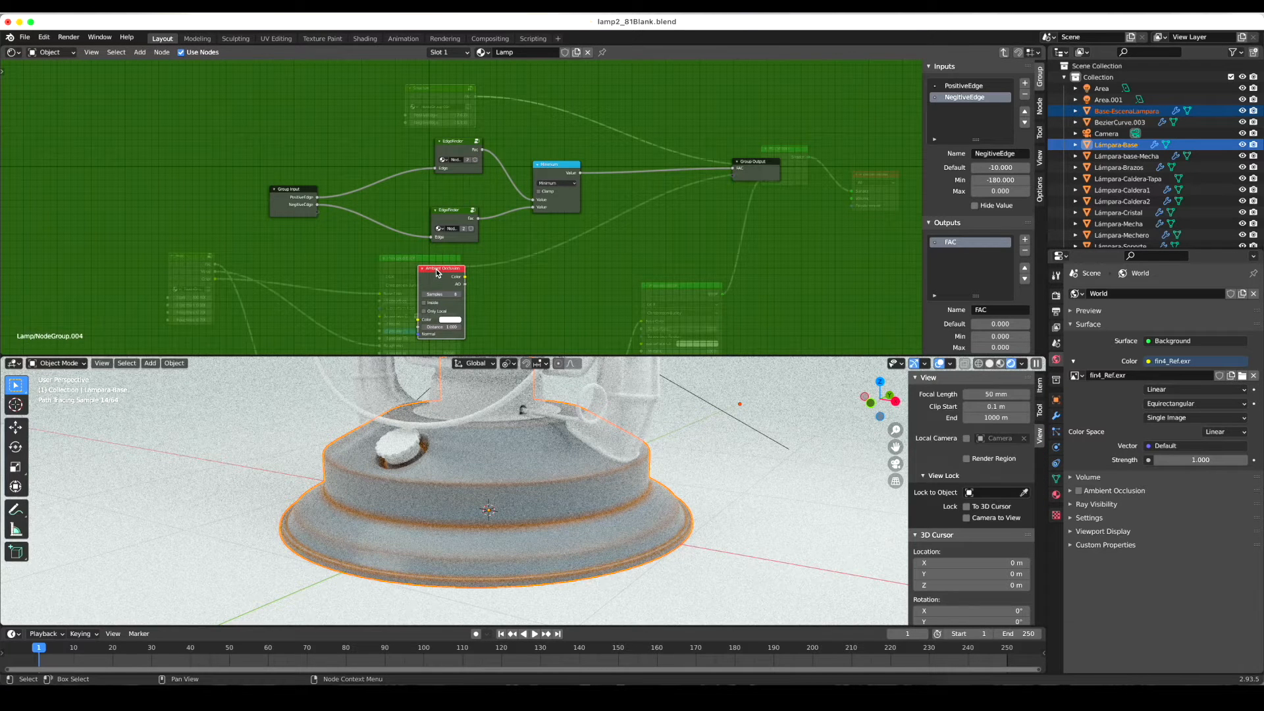
{"action": "key", "text": "shift+a"}
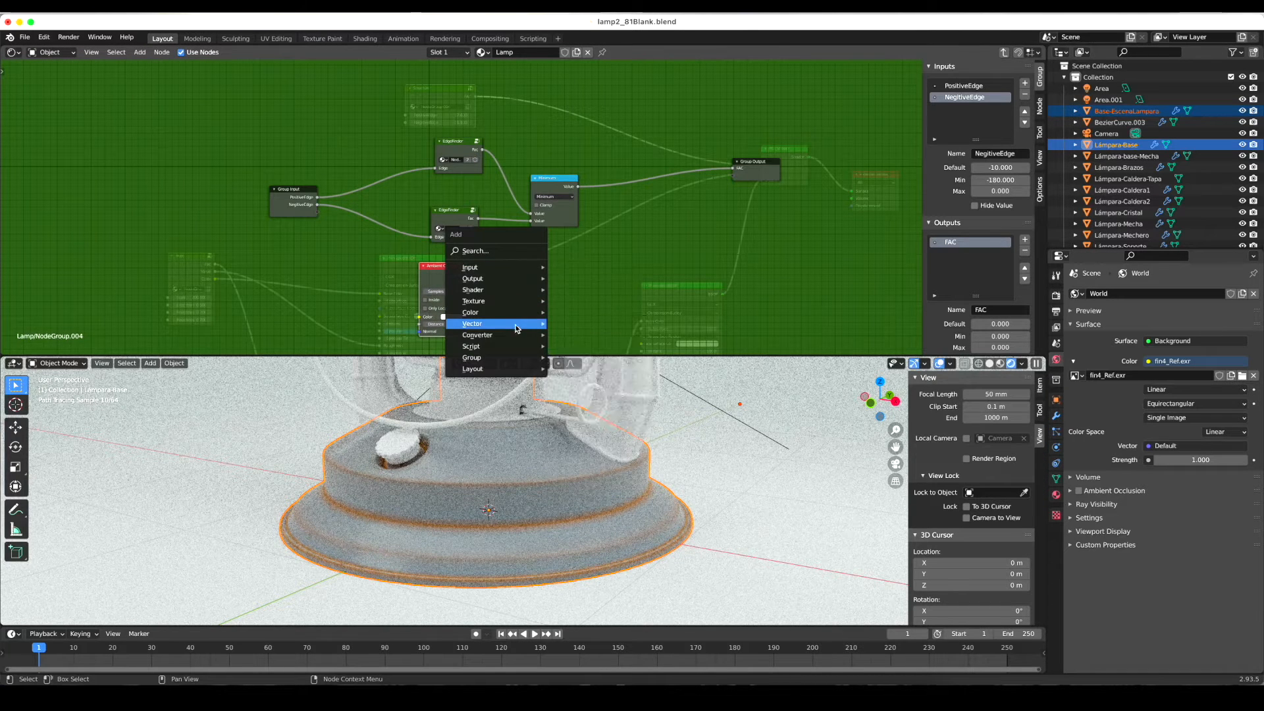
{"action": "mouse_move", "coordinate": [510, 341]}
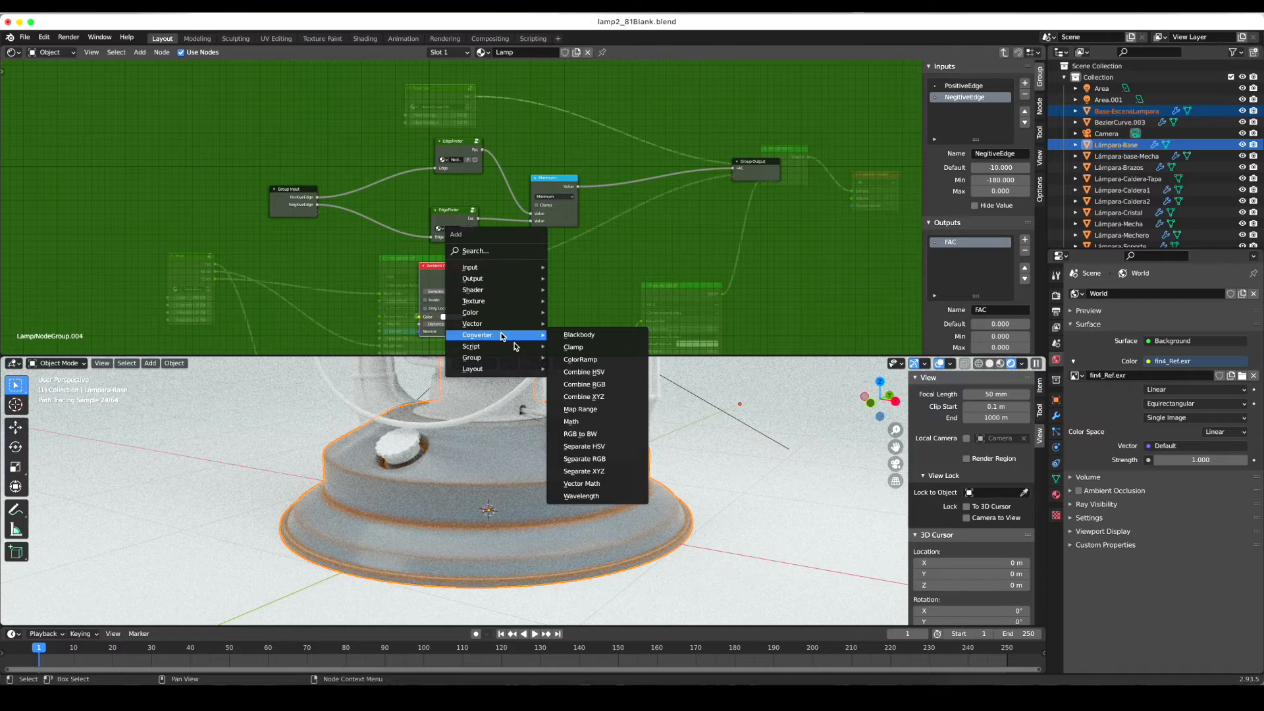
{"action": "left_click", "coordinate": [574, 409]}
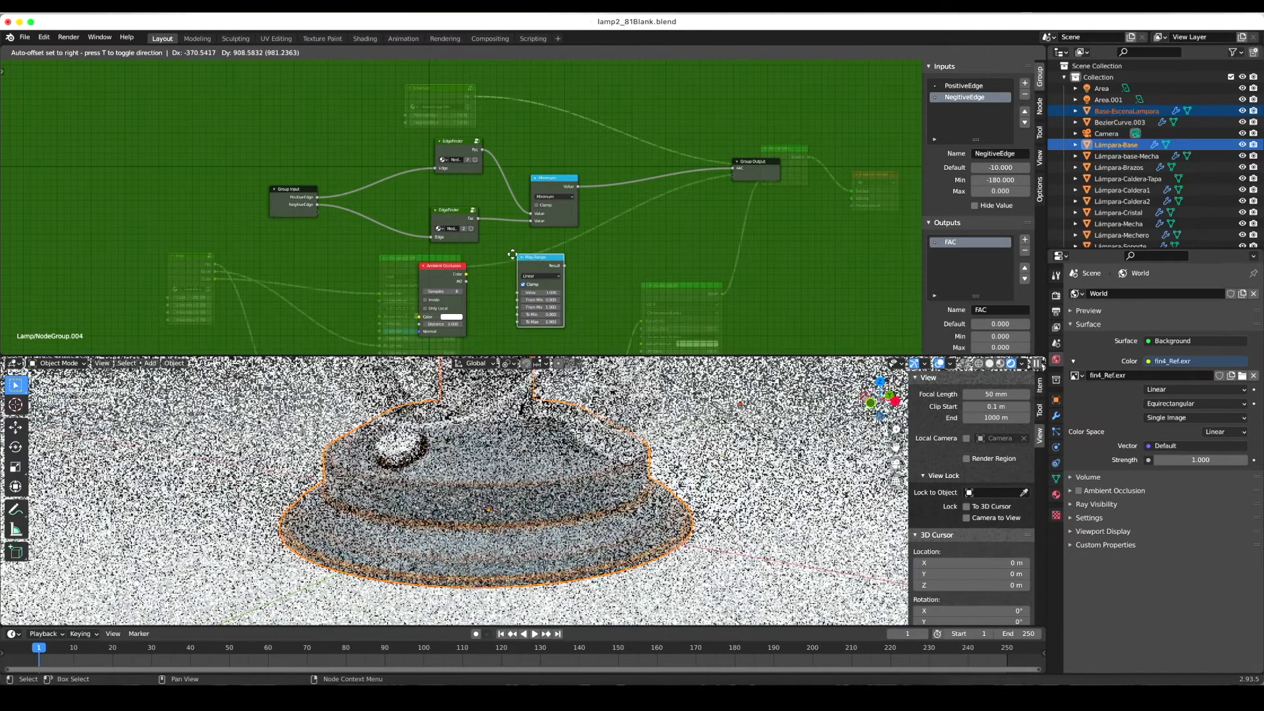
{"action": "left_click", "coordinate": [512, 254]}
{"action": "scroll", "coordinate": [436, 260], "scroll_direction": "up", "scroll_amount": 2}
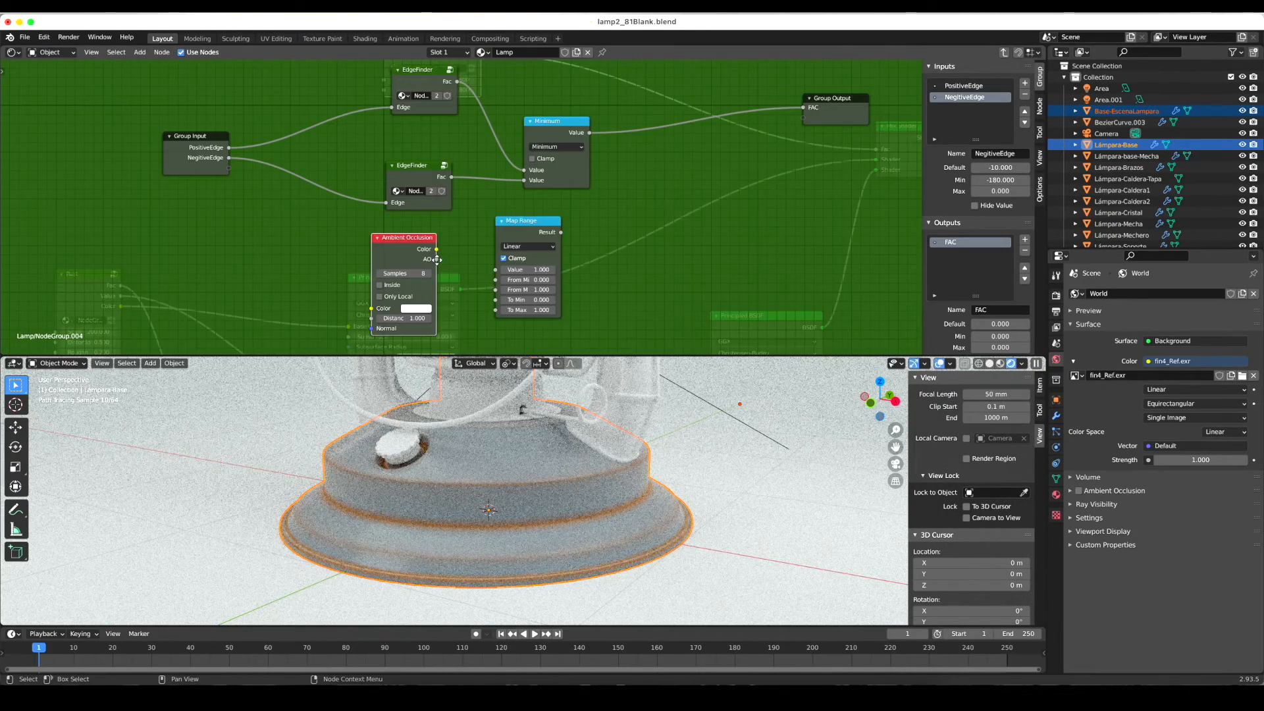
{"action": "left_click_drag", "start_coordinate": [437, 258], "coordinate": [497, 271]}
- Insert a duplicate of the Minimum node before the Group Output and connect the Map Range Result to its second Value input
{"action": "left_click_drag", "start_coordinate": [565, 137], "coordinate": [573, 126]}
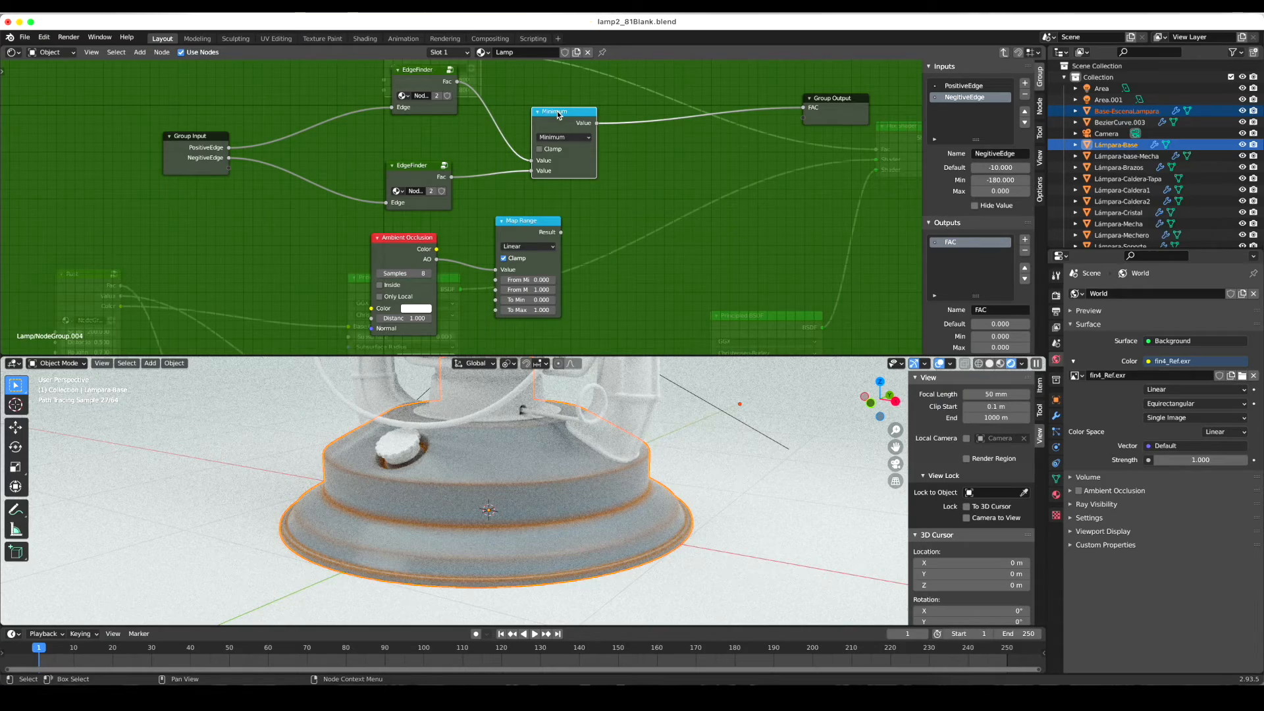
{"action": "key", "text": "shift+d"}
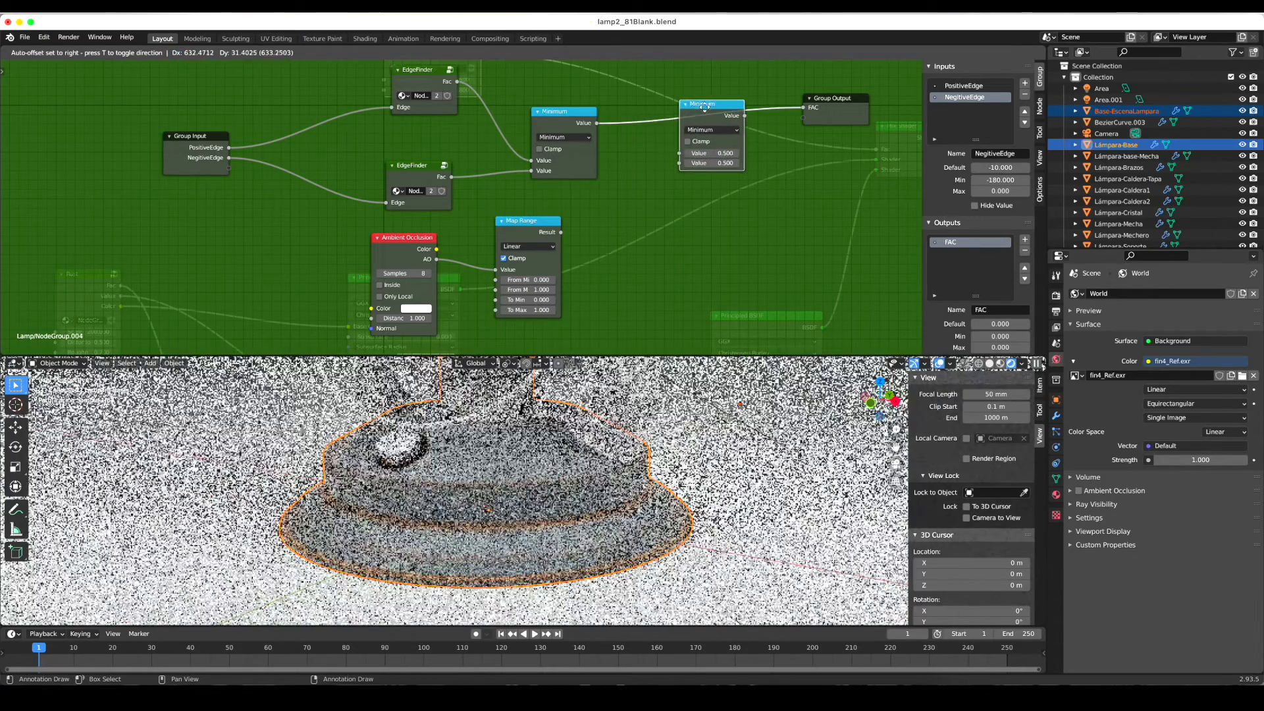
{"action": "left_click", "coordinate": [704, 107]}
{"action": "left_click_drag", "start_coordinate": [561, 233], "coordinate": [680, 165]}
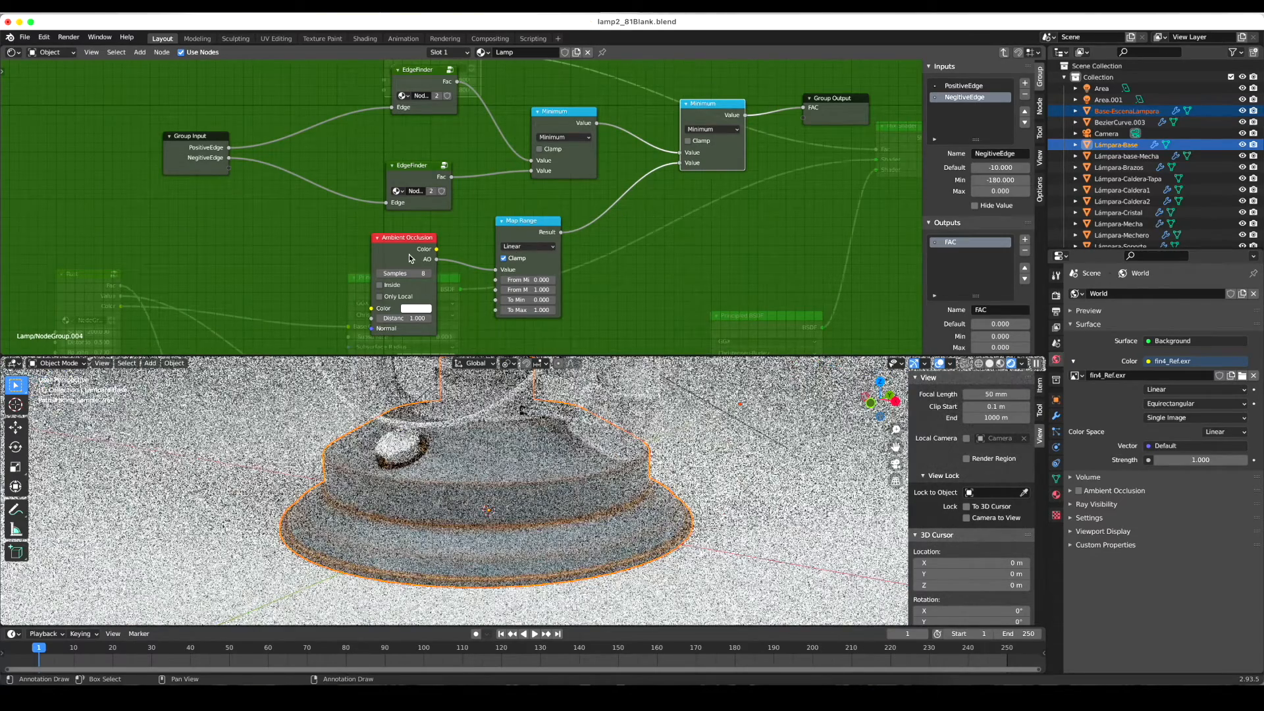
- Reposition the Ambient Occlusion and Map Range nodes slightly and review the lamp base in the rendered viewport
{"action": "left_click_drag", "start_coordinate": [409, 258], "coordinate": [420, 253]}
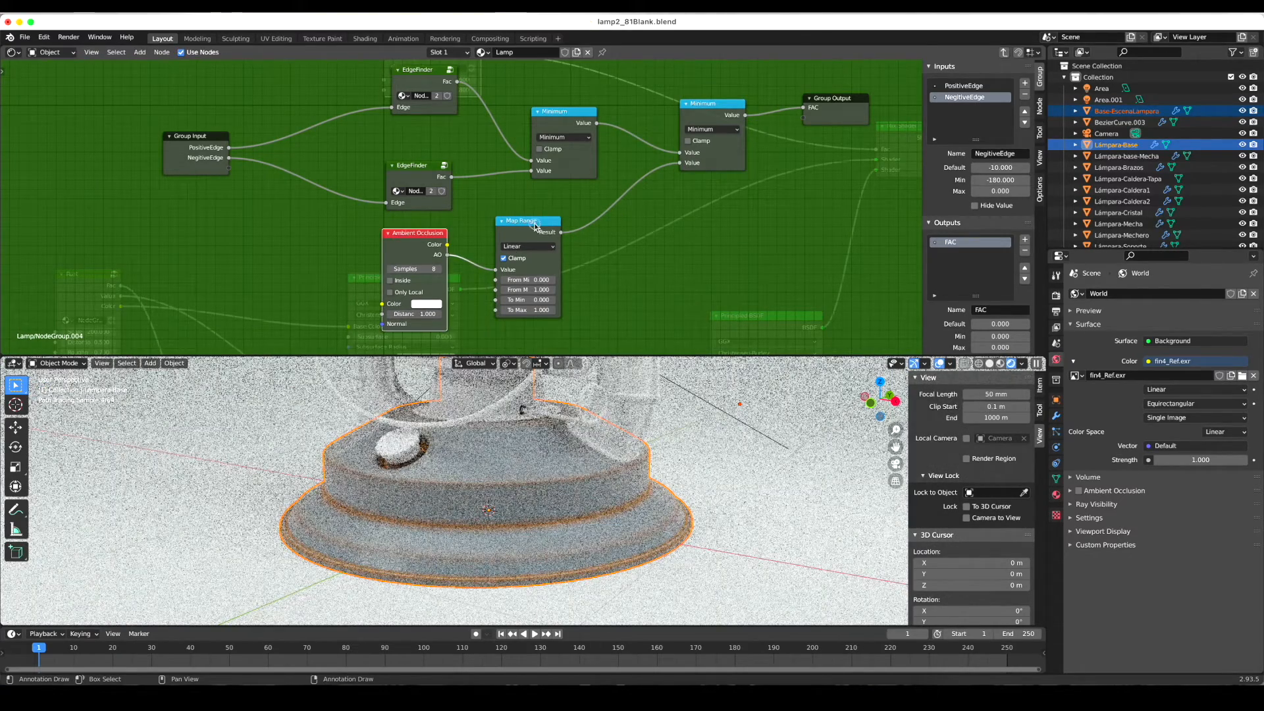
{"action": "left_click_drag", "start_coordinate": [534, 225], "coordinate": [542, 222]}
{"action": "middle_click_drag", "start_coordinate": [567, 434], "coordinate": [569, 460]}
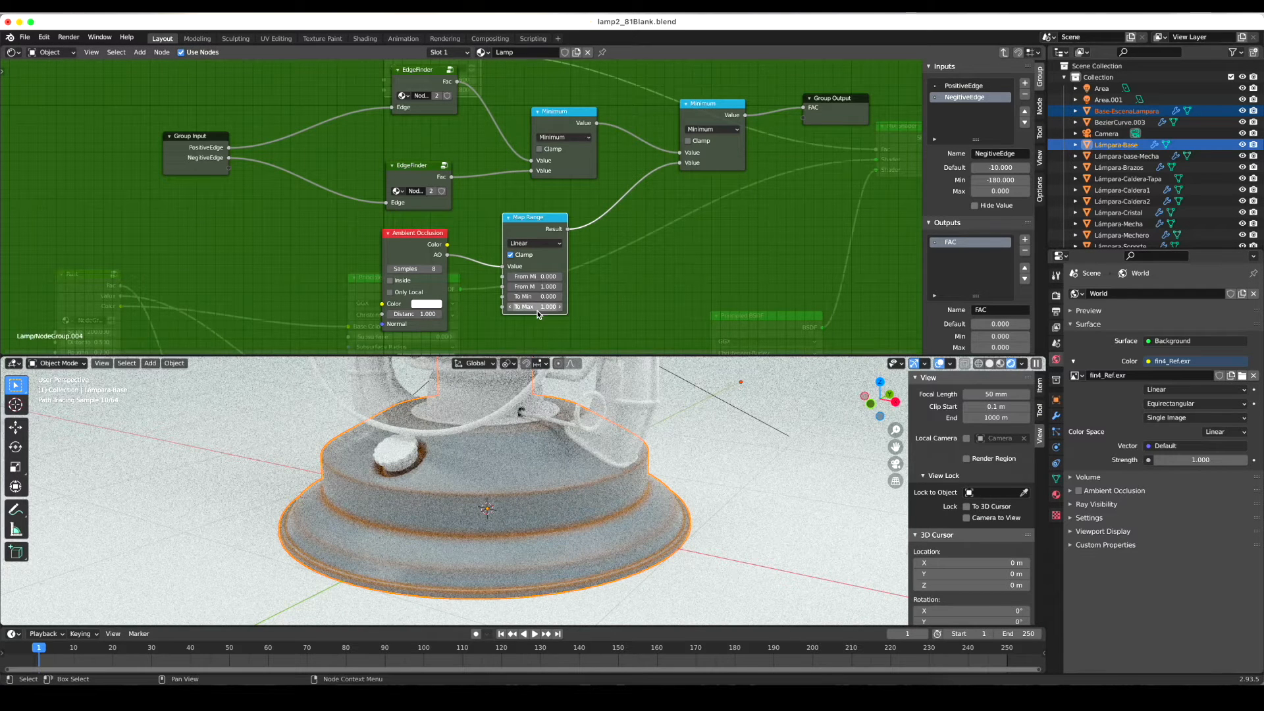
{"action": "middle_click_drag", "start_coordinate": [520, 288], "coordinate": [537, 247], "text": "ctrl"}
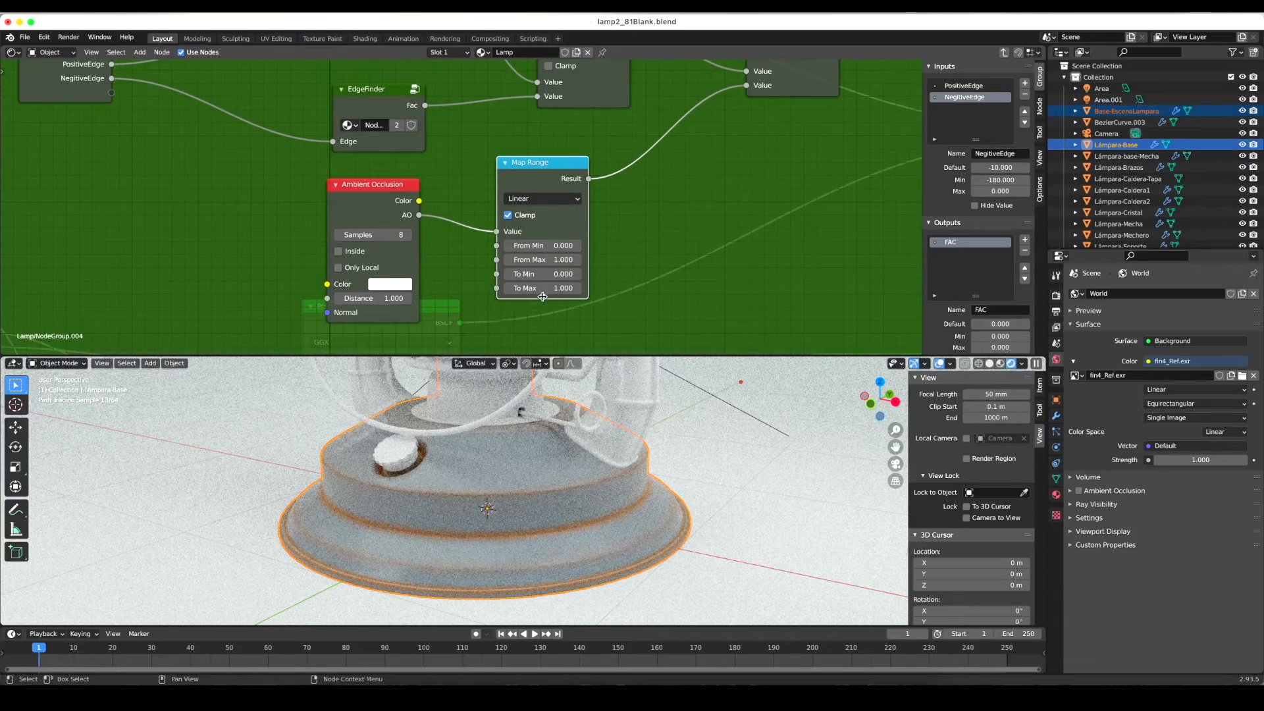
- Test a From Min of 1 on the Map Range node and settle on 0.6
{"action": "left_click", "coordinate": [537, 247]}
{"action": "type", "text": "1"}
{"action": "key", "text": "Return"}
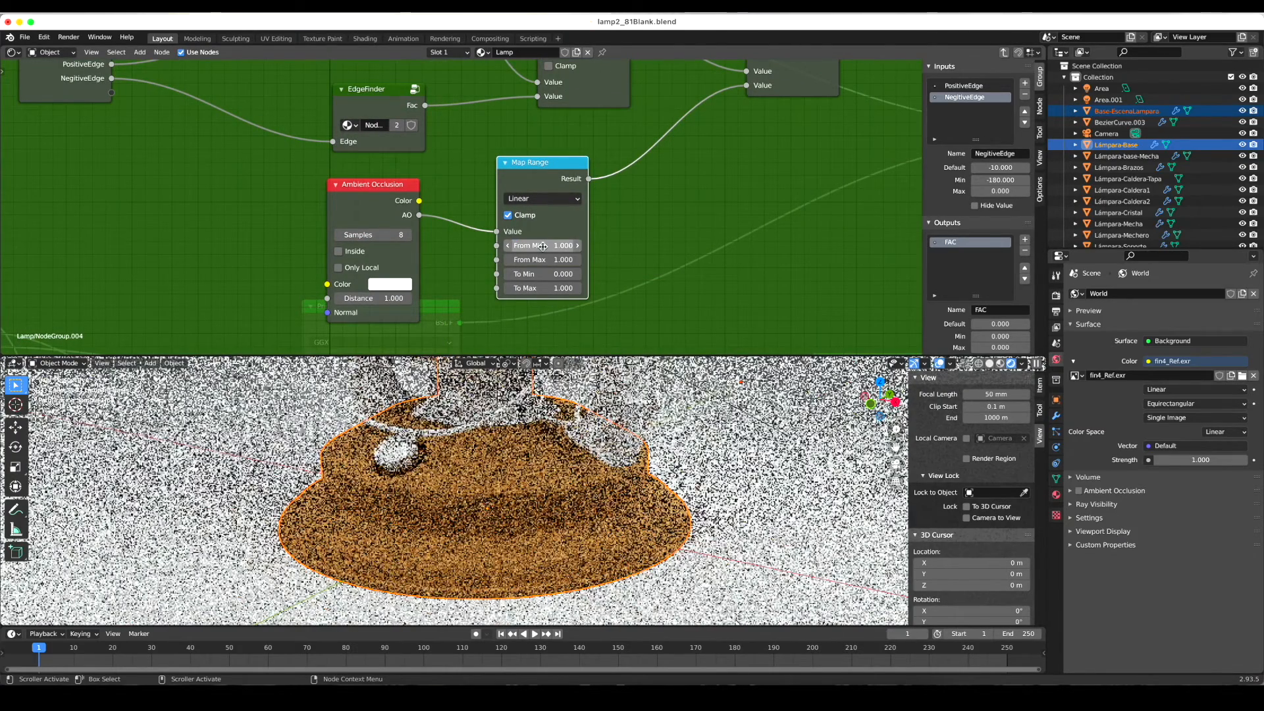
{"action": "scroll", "coordinate": [543, 247], "scroll_direction": "down", "scroll_amount": 1}
{"action": "left_click", "coordinate": [542, 242]}
{"action": "type", "text": "0.6"}
{"action": "key", "text": "Return"}
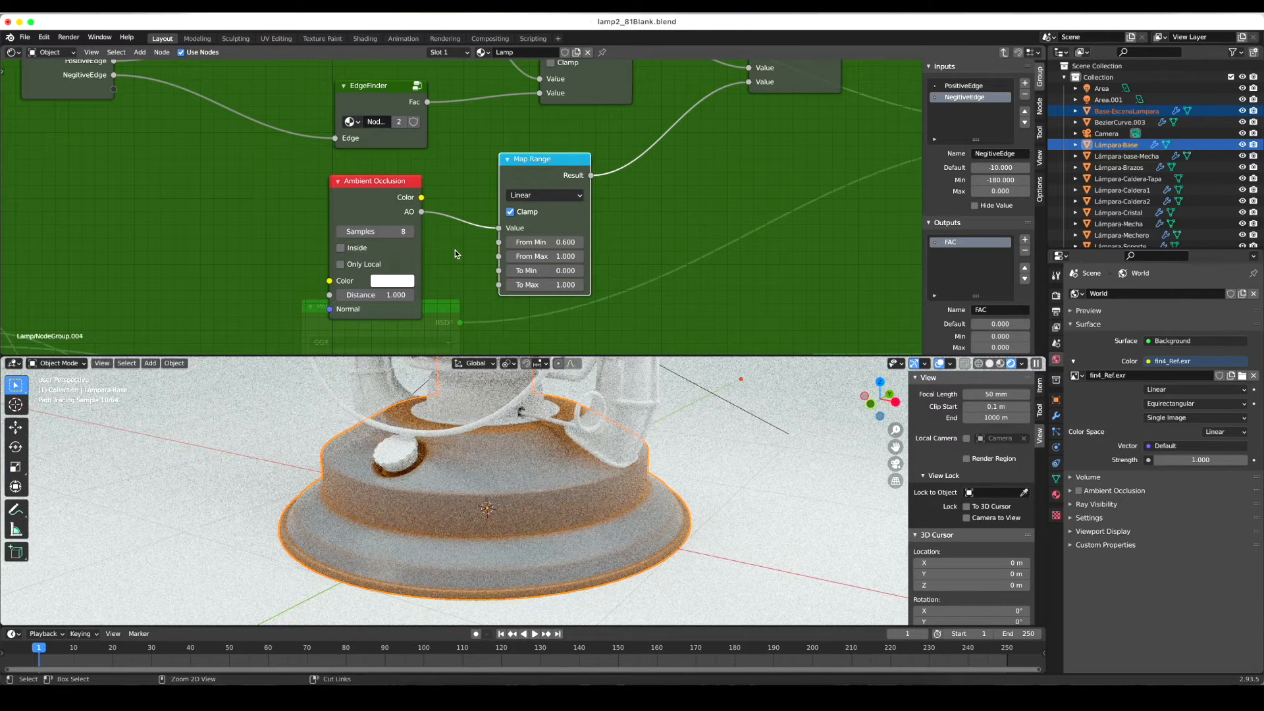
- Expose the Map Range's From Min as a new group input and rename that input RustHardness
{"action": "scroll", "coordinate": [454, 251], "scroll_direction": "down", "scroll_amount": 3}
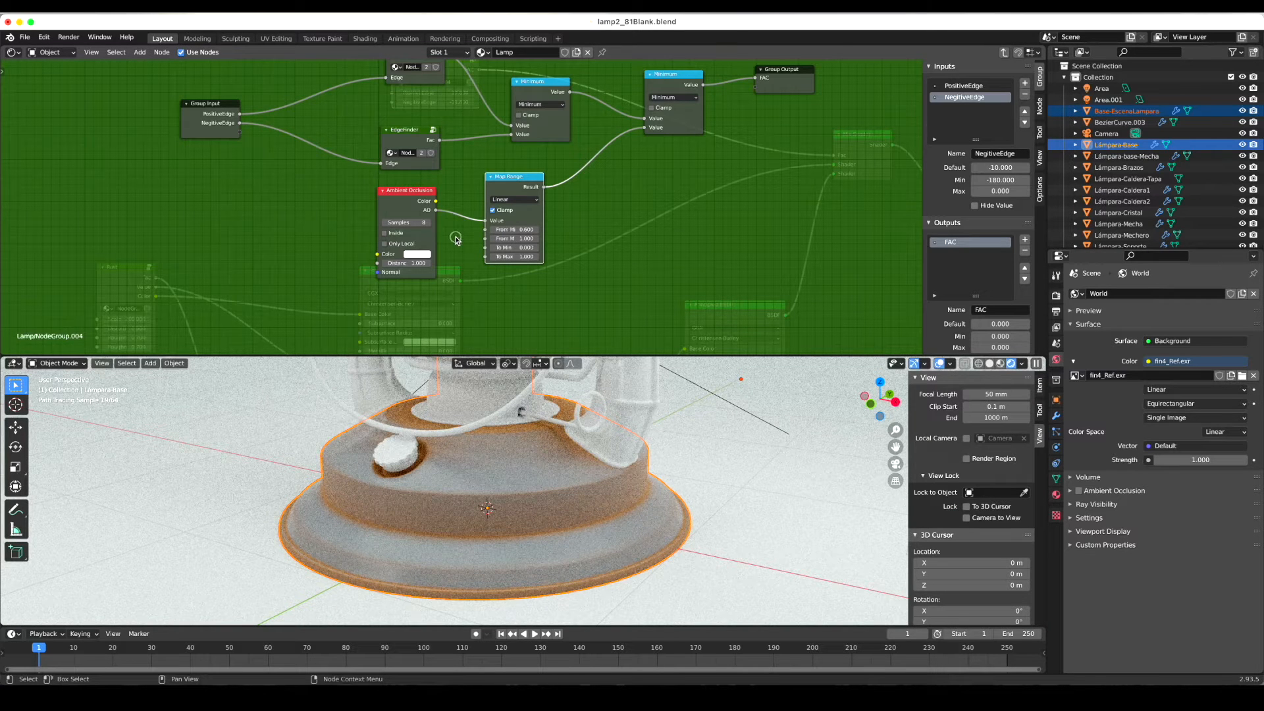
{"action": "mouse_move", "coordinate": [239, 123]}
{"action": "left_mouse_down"}
{"action": "mouse_move", "coordinate": [338, 211]}
{"action": "mouse_move", "coordinate": [486, 229]}
{"action": "mouse_move", "coordinate": [239, 132]}
{"action": "left_mouse_up"}
{"action": "left_click", "coordinate": [966, 109]}
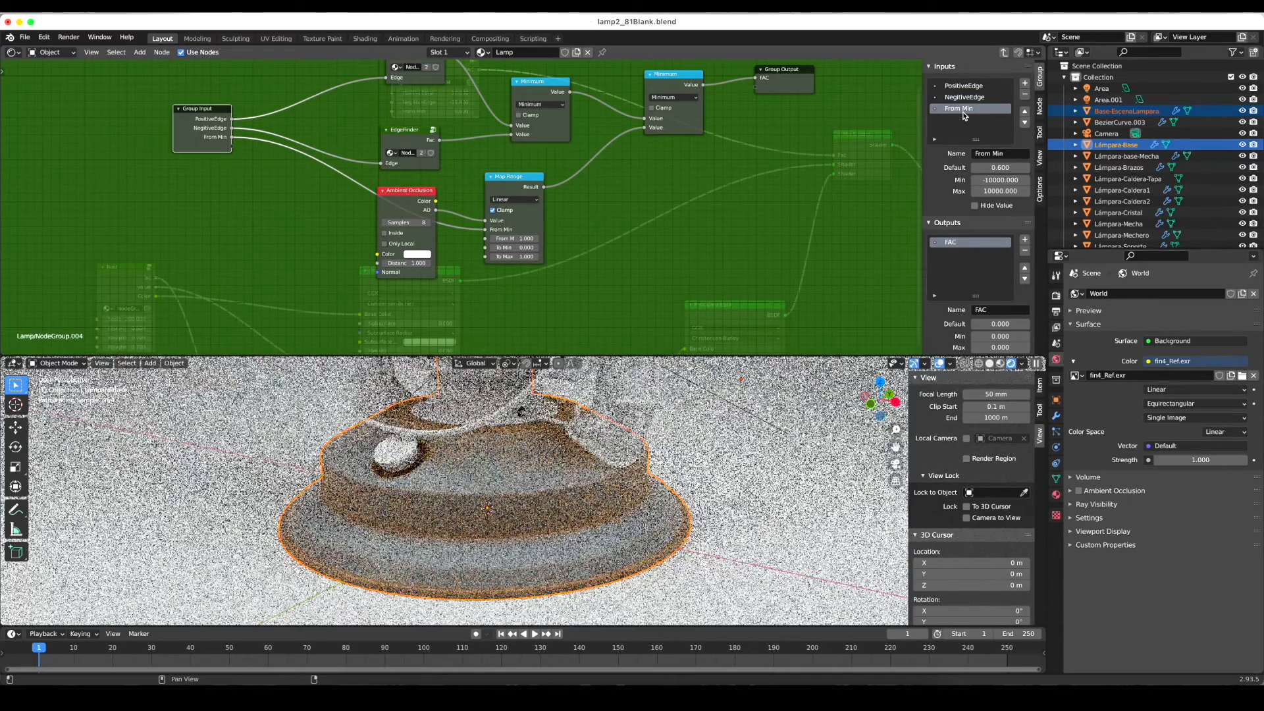
{"action": "left_click", "coordinate": [1022, 155]}
{"action": "type", "text": "RustH"}
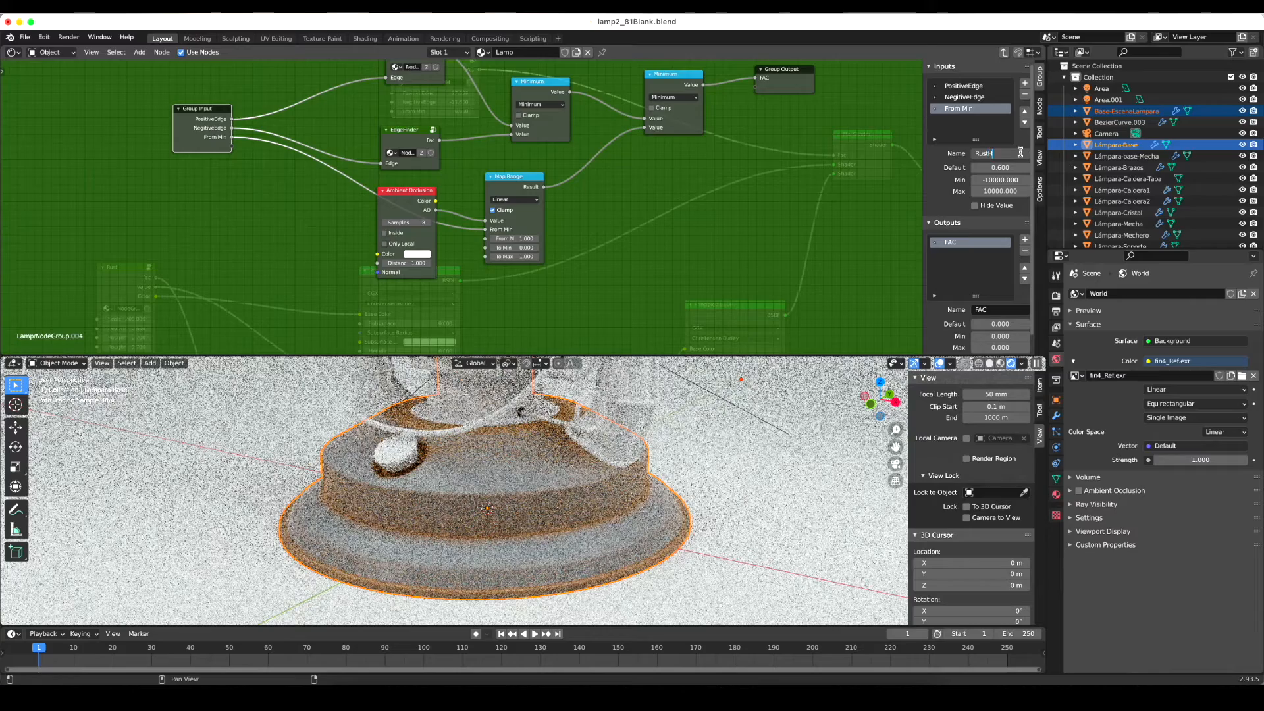
{"action": "type", "text": "ardnes"}
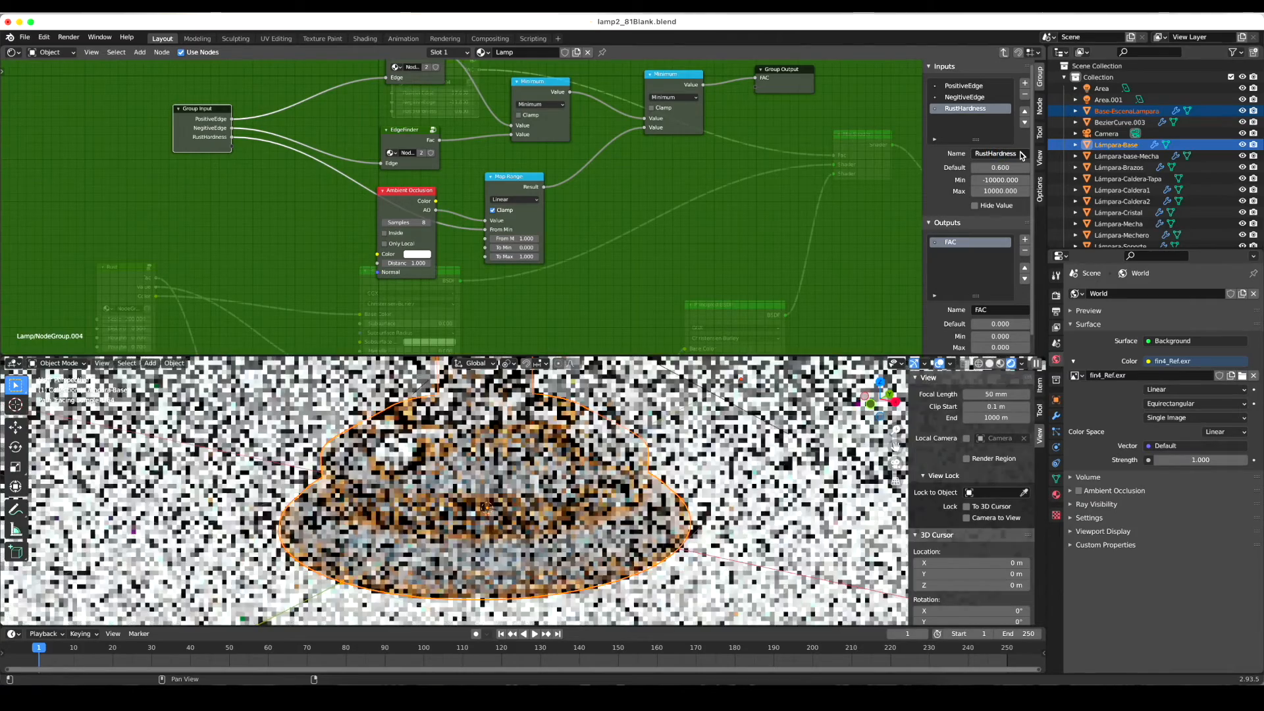
{"action": "type", "text": "s"}
{"action": "key", "text": "Return"}
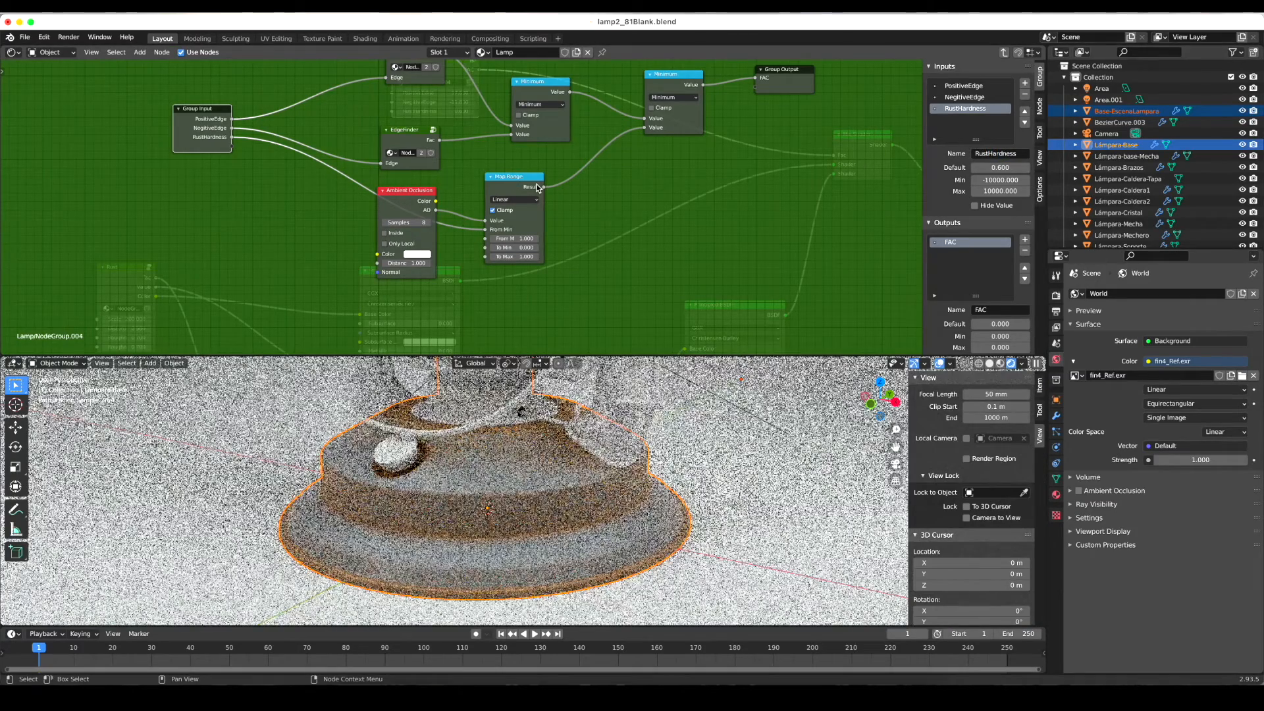
- Leave the Structure group and move its node slightly farther from the Mix Shader
{"action": "left_click_drag", "start_coordinate": [189, 117], "coordinate": [190, 123]}
{"action": "key", "text": "Tab"}
{"action": "scroll", "coordinate": [460, 136], "scroll_direction": "up", "scroll_amount": 5}
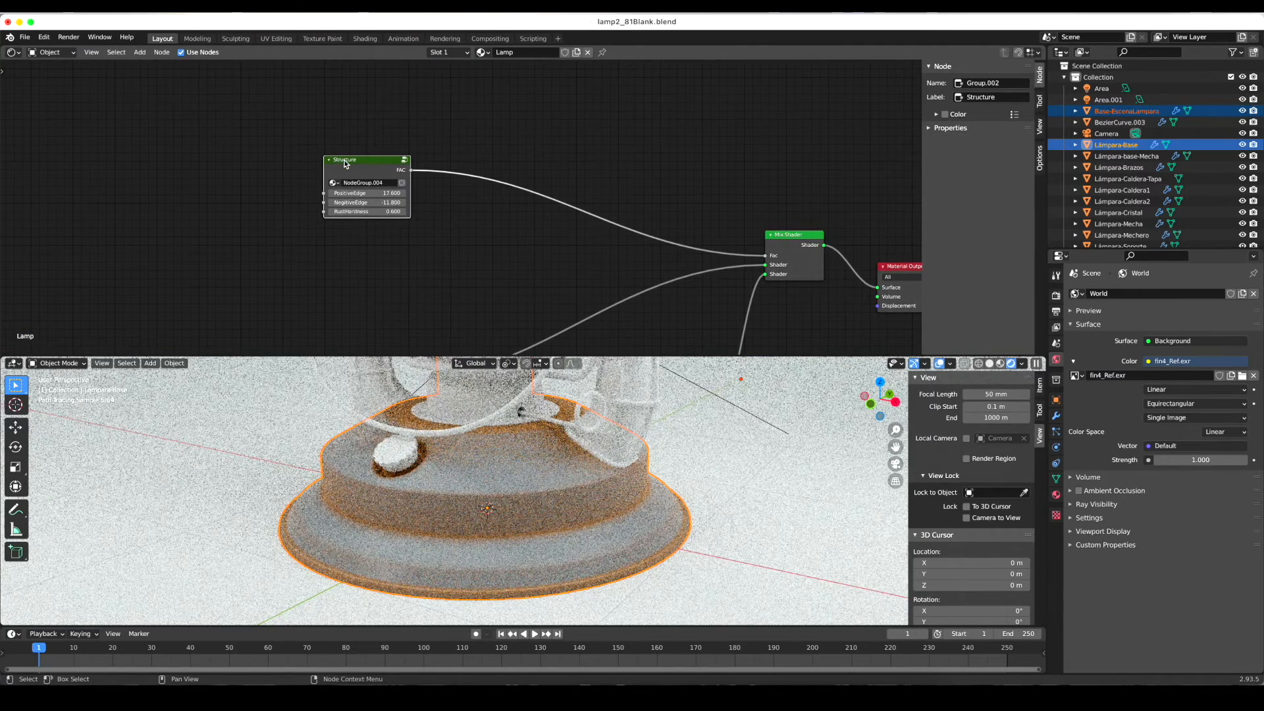
{"action": "left_click_drag", "start_coordinate": [339, 158], "coordinate": [324, 156]}
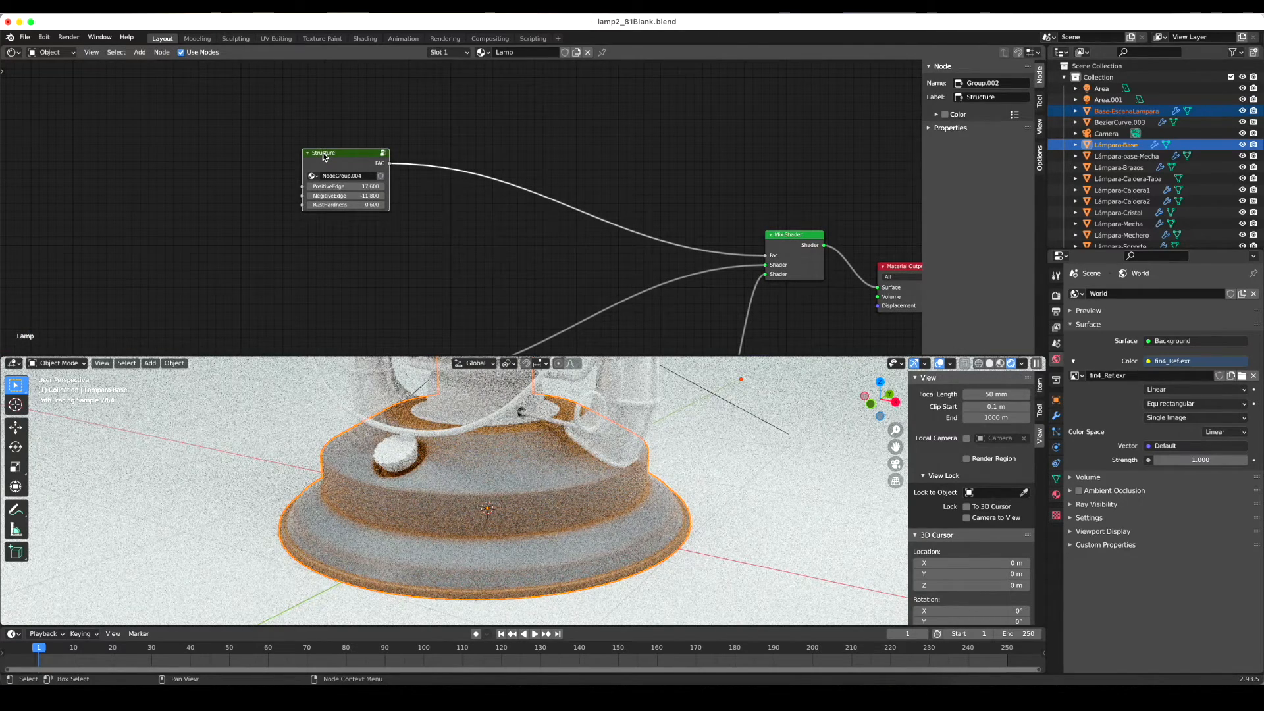
- Reopen the Structure group and move the lower EdgeFinder up, directly beneath the other EdgeFinder
{"action": "key", "text": "Tab"}
{"action": "scroll", "coordinate": [413, 193], "scroll_direction": "up", "scroll_amount": 3}
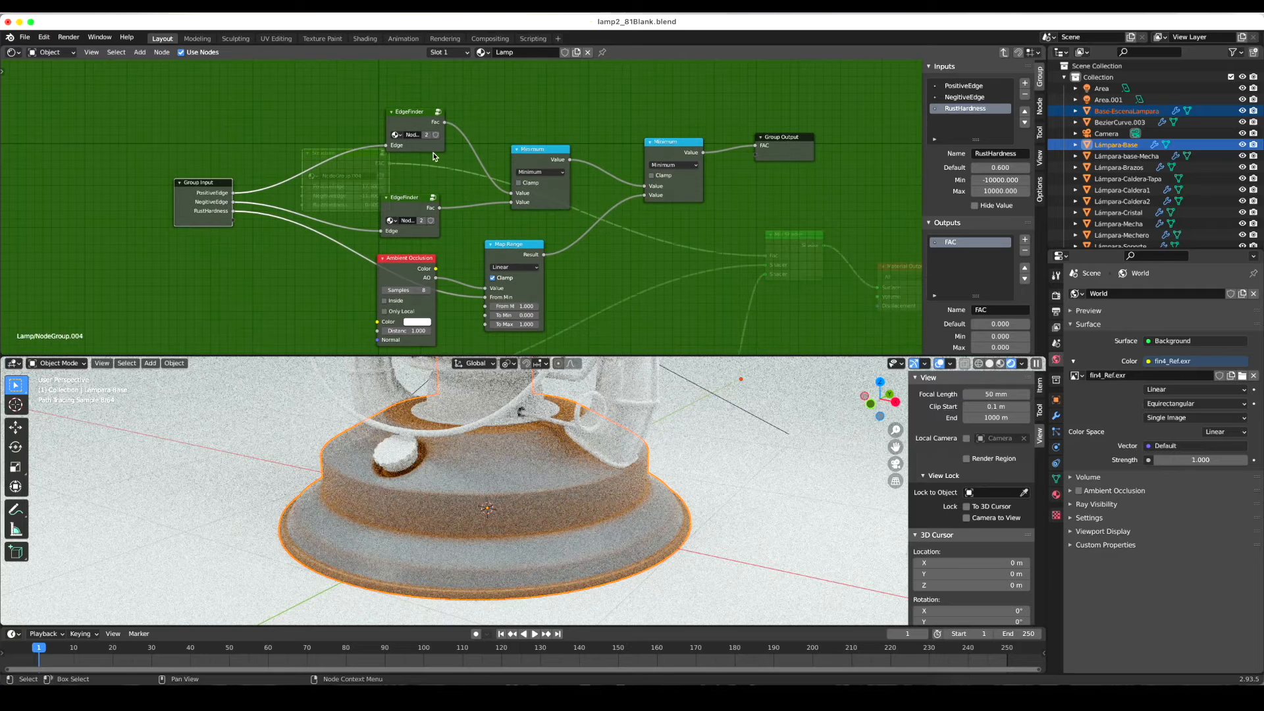
{"action": "left_click_drag", "start_coordinate": [414, 194], "coordinate": [410, 161]}
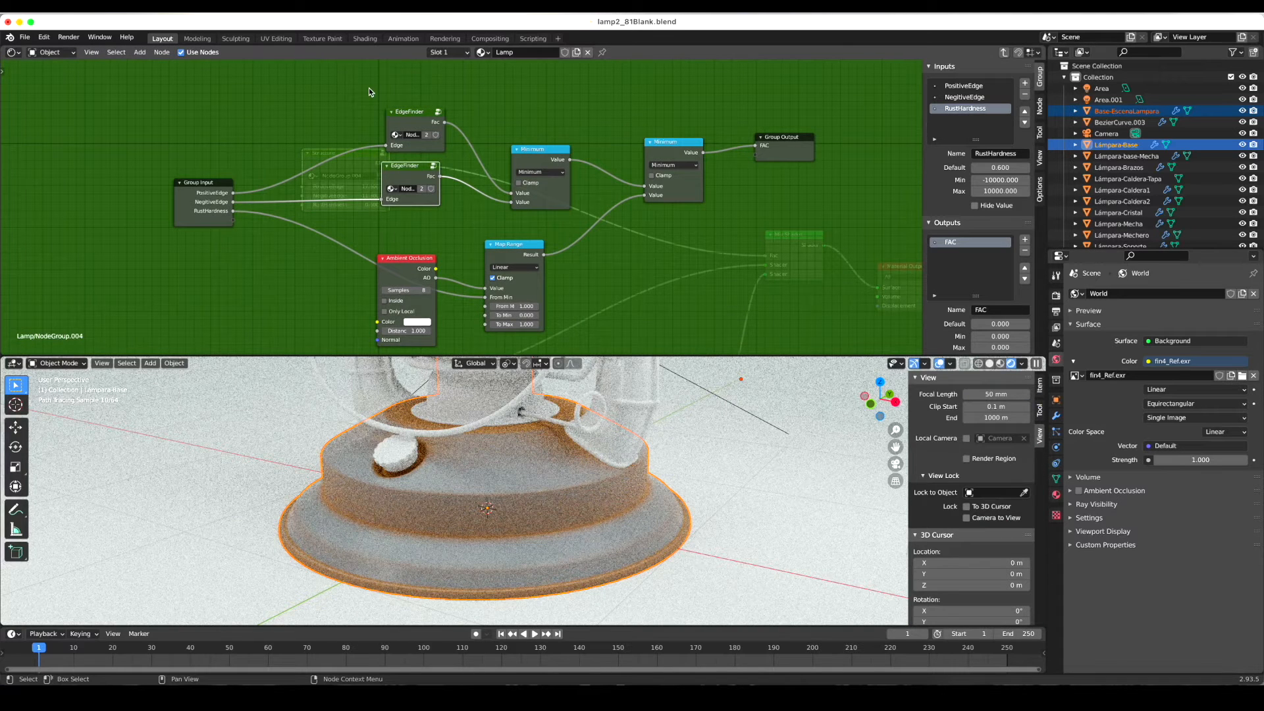
{"action": "middle_click_drag", "start_coordinate": [364, 87], "coordinate": [364, 85]}
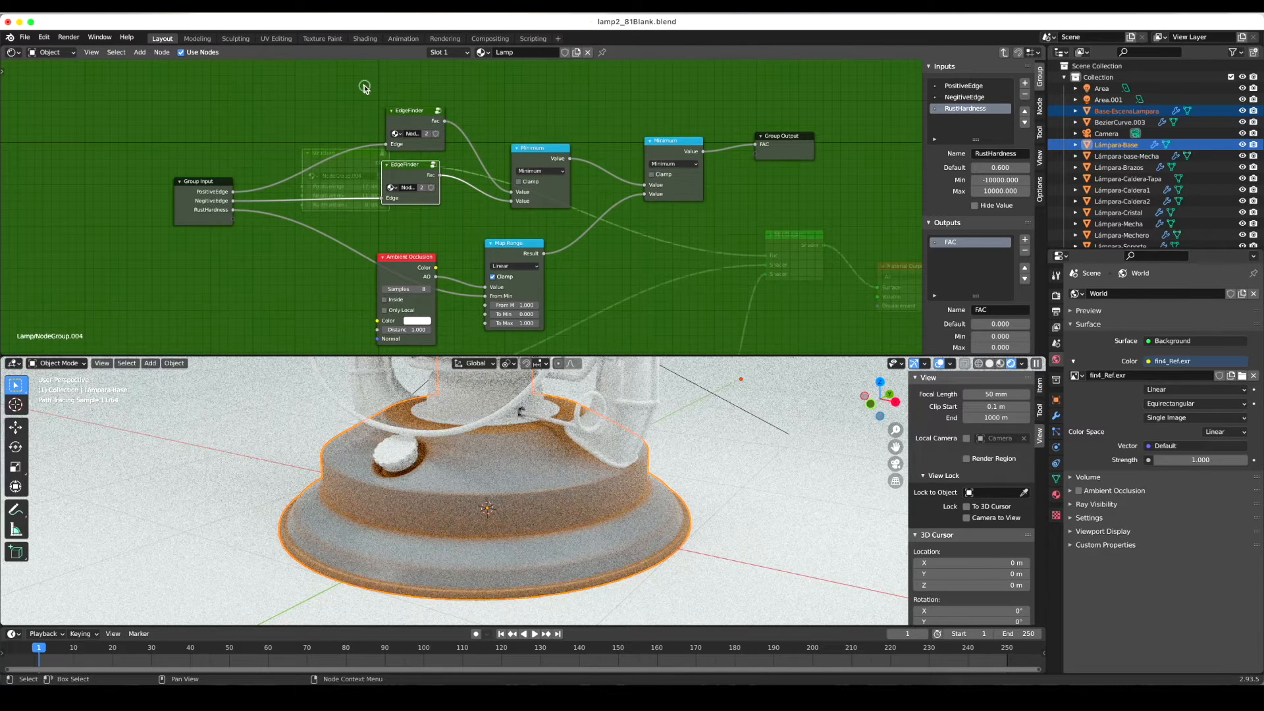
- Join both EdgeFinder nodes in a frame and label it Edges
{"action": "left_click", "coordinate": [417, 88]}
{"action": "left_click_drag", "start_coordinate": [388, 97], "coordinate": [431, 196]}
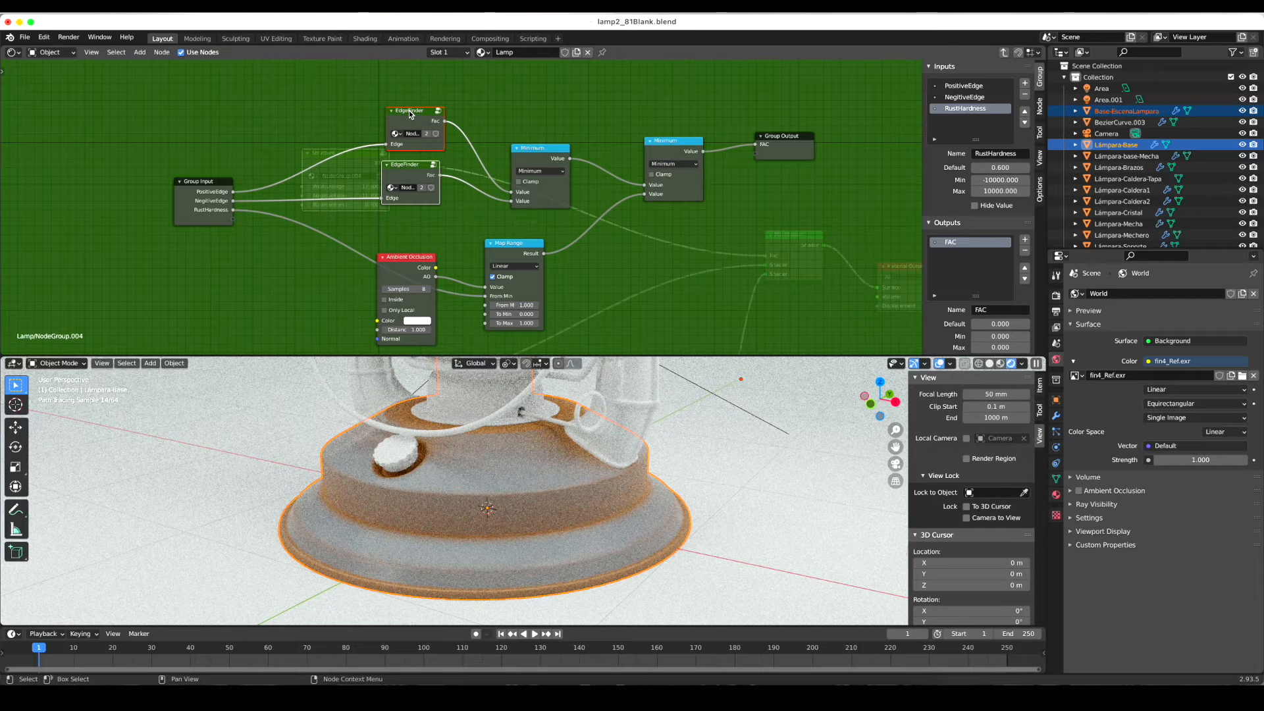
{"action": "key", "text": "ctrl+j"}
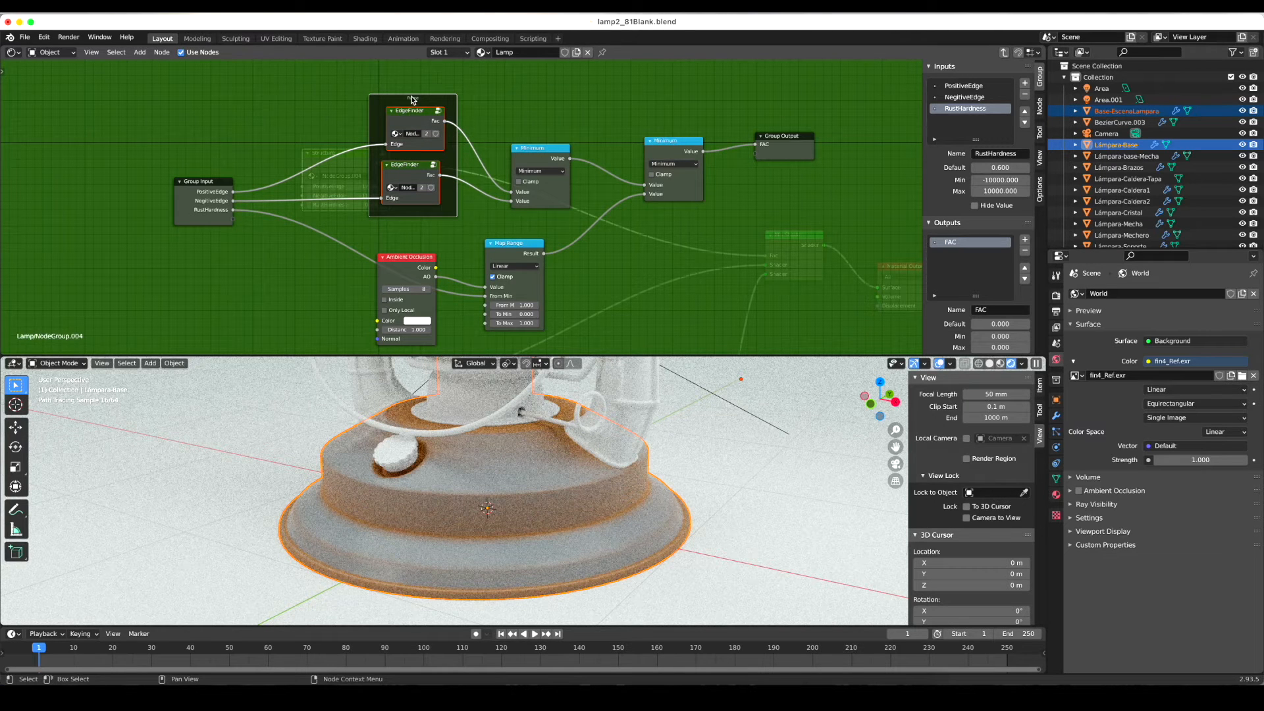
{"action": "left_click", "coordinate": [1039, 105]}
{"action": "left_click", "coordinate": [1009, 97]}
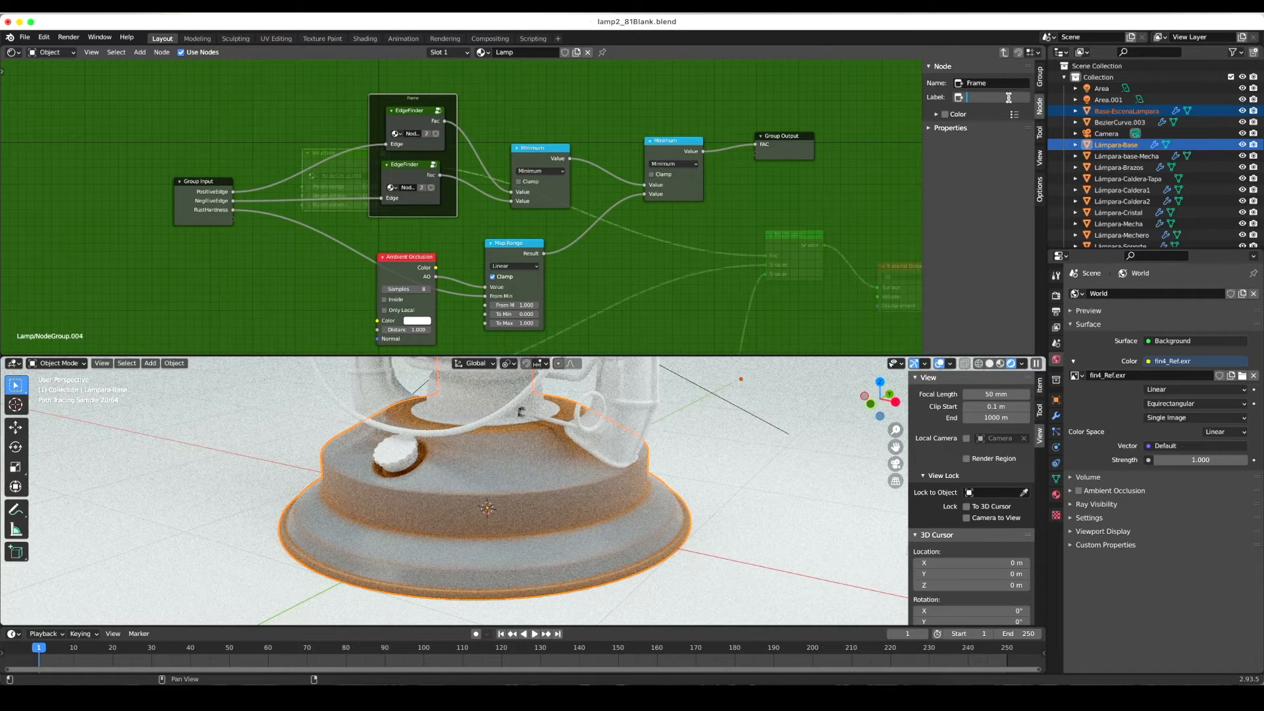
{"action": "type", "text": "Edges"}
{"action": "key", "text": "Return"}
- Move Map Range closer to Ambient Occlusion, and join both nodes in a frame labelled AmbientOcclusion
{"action": "left_click_drag", "start_coordinate": [511, 255], "coordinate": [500, 272]}
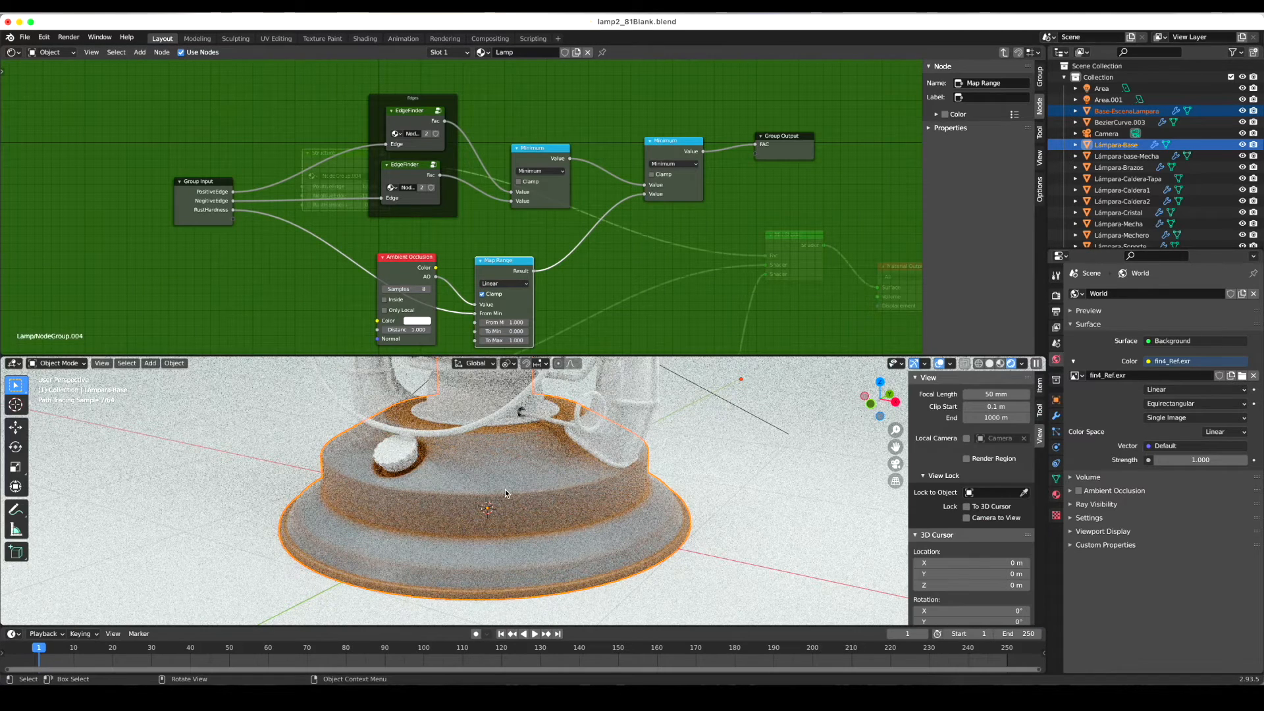
{"action": "left_click_drag", "start_coordinate": [376, 238], "coordinate": [538, 297]}
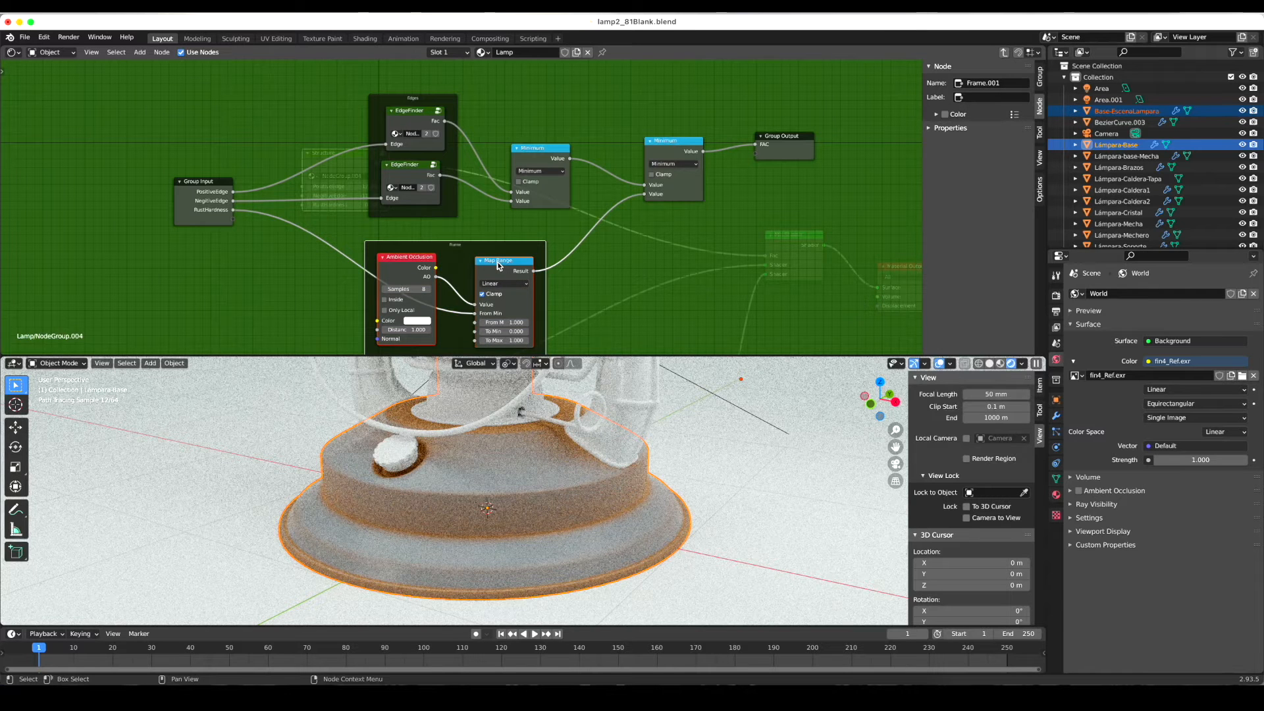
{"action": "left_click", "coordinate": [994, 97]}
{"action": "type", "text": "Ambi"}
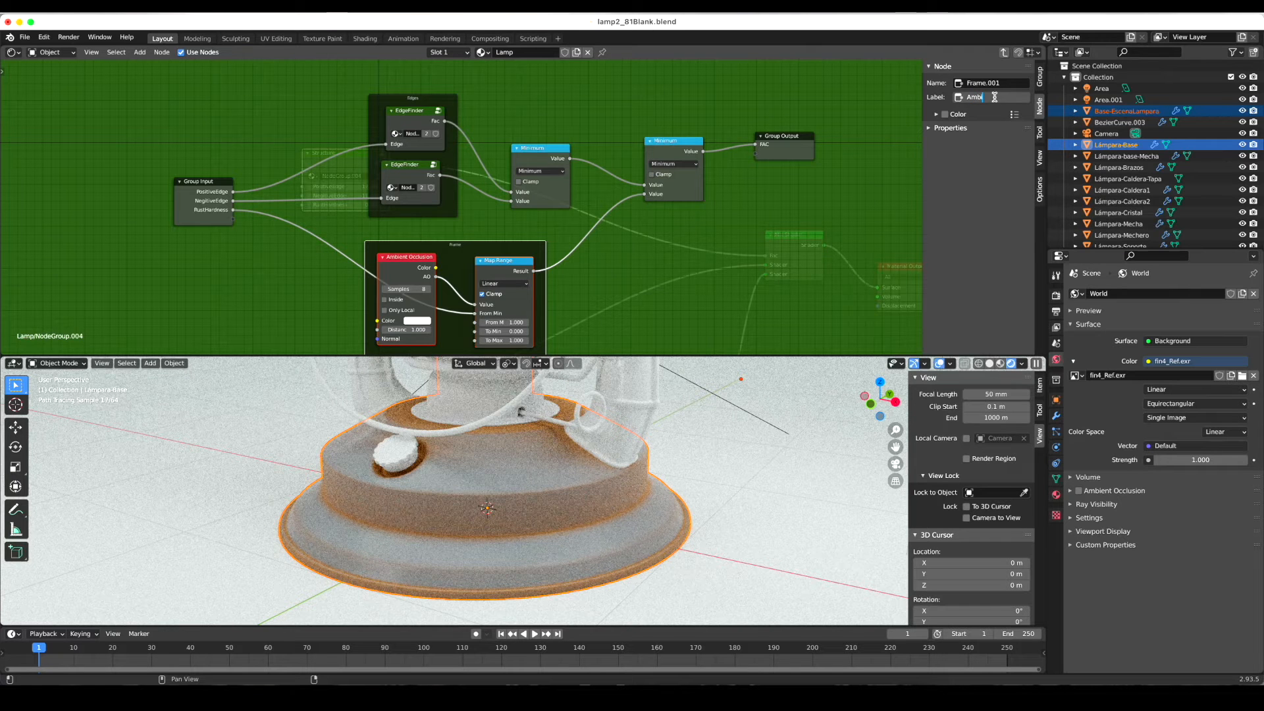
{"action": "type", "text": "entOcclusion"}
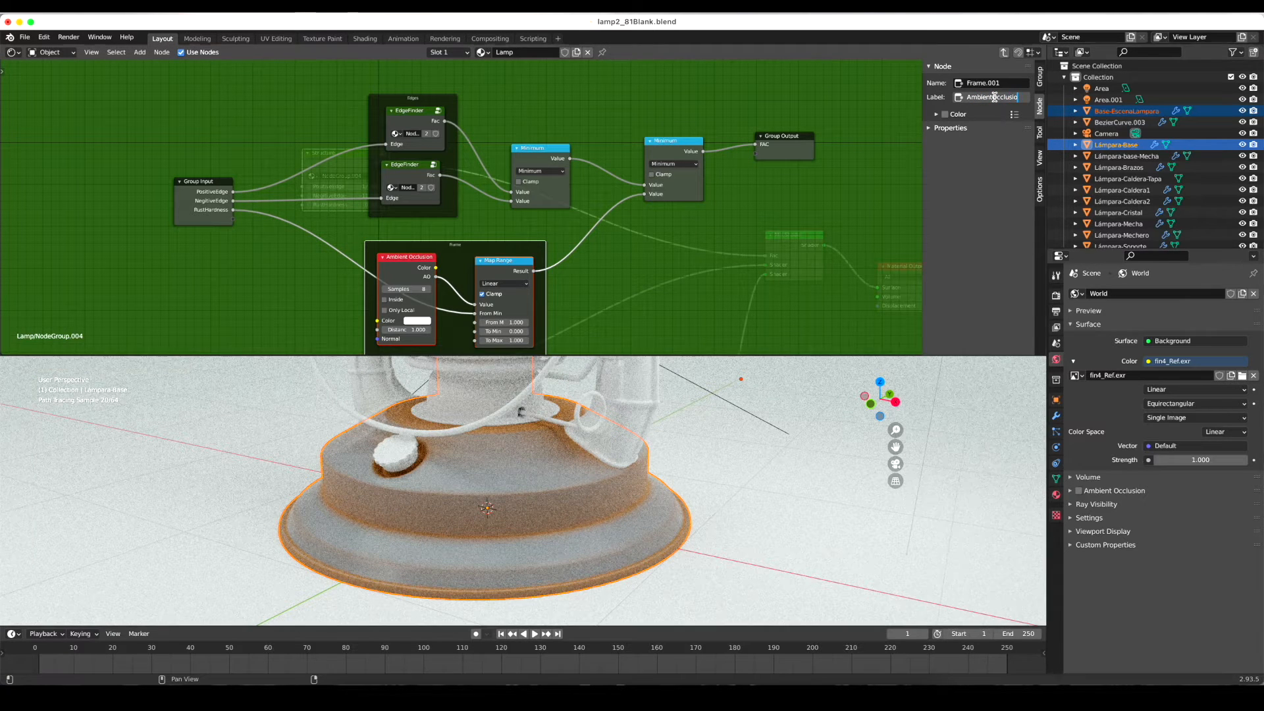
{"action": "key", "text": "Return"}
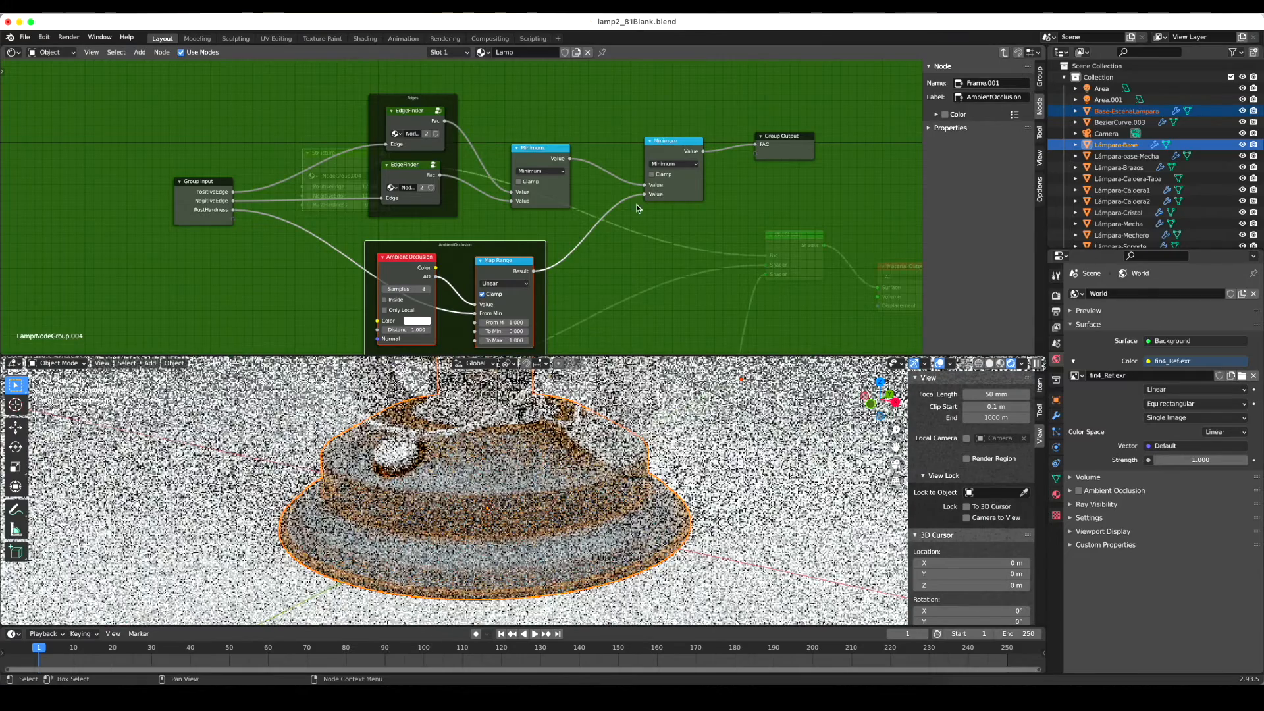
- Save the file and, outside the group, move the Structure node closer to the Mix Shader
{"action": "scroll", "coordinate": [638, 264], "scroll_direction": "up", "scroll_amount": 1, "text": "shift"}
{"action": "key", "text": "ctrl+s"}
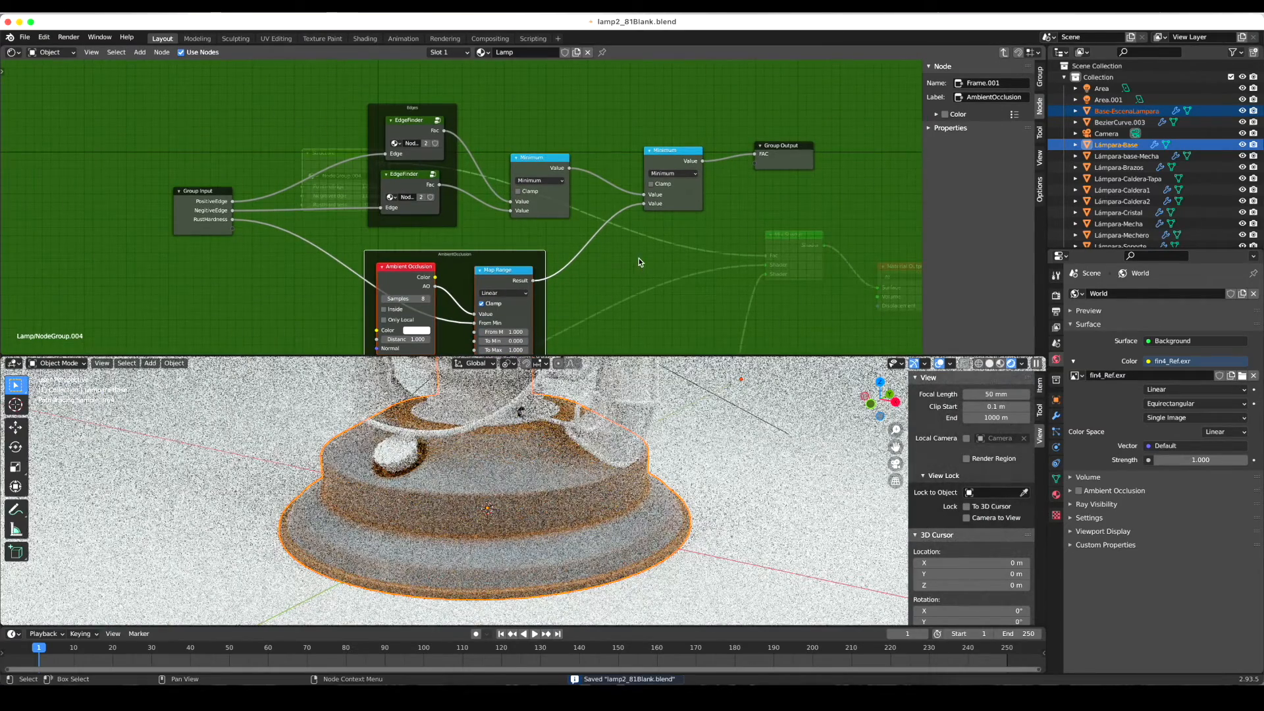
{"action": "key", "text": "Tab"}
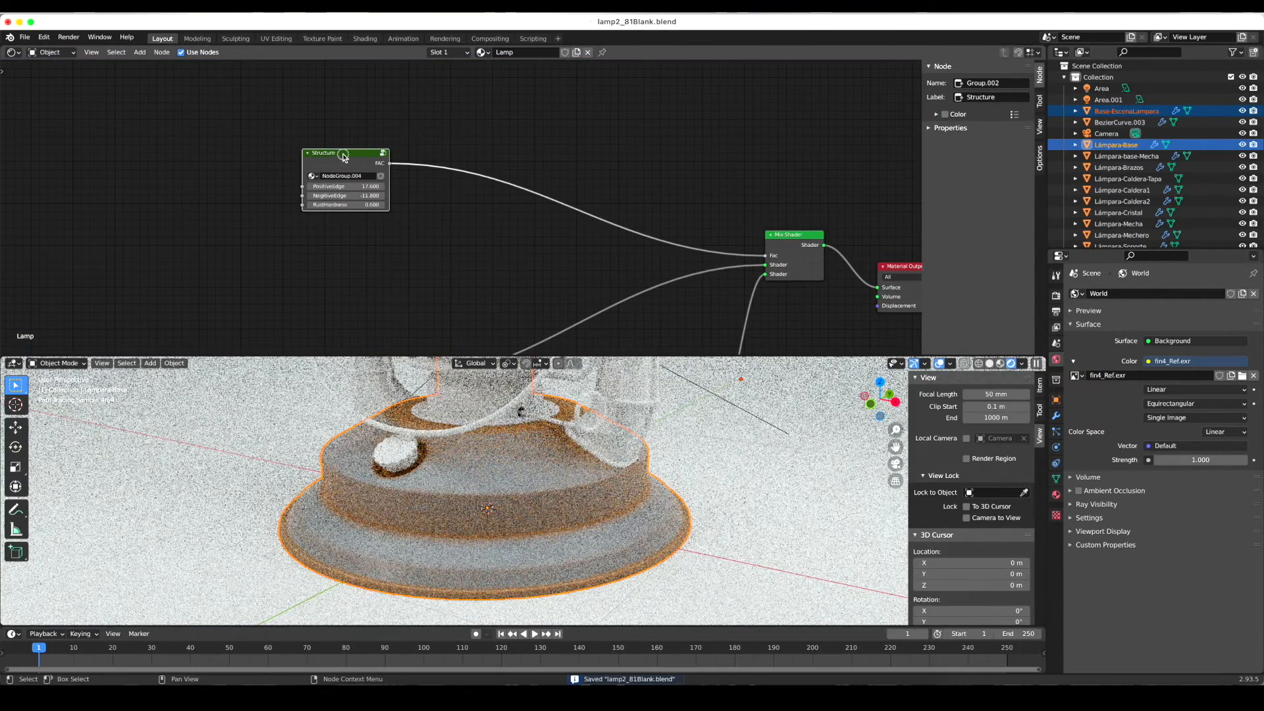
{"action": "left_click_drag", "start_coordinate": [354, 168], "coordinate": [571, 204]}
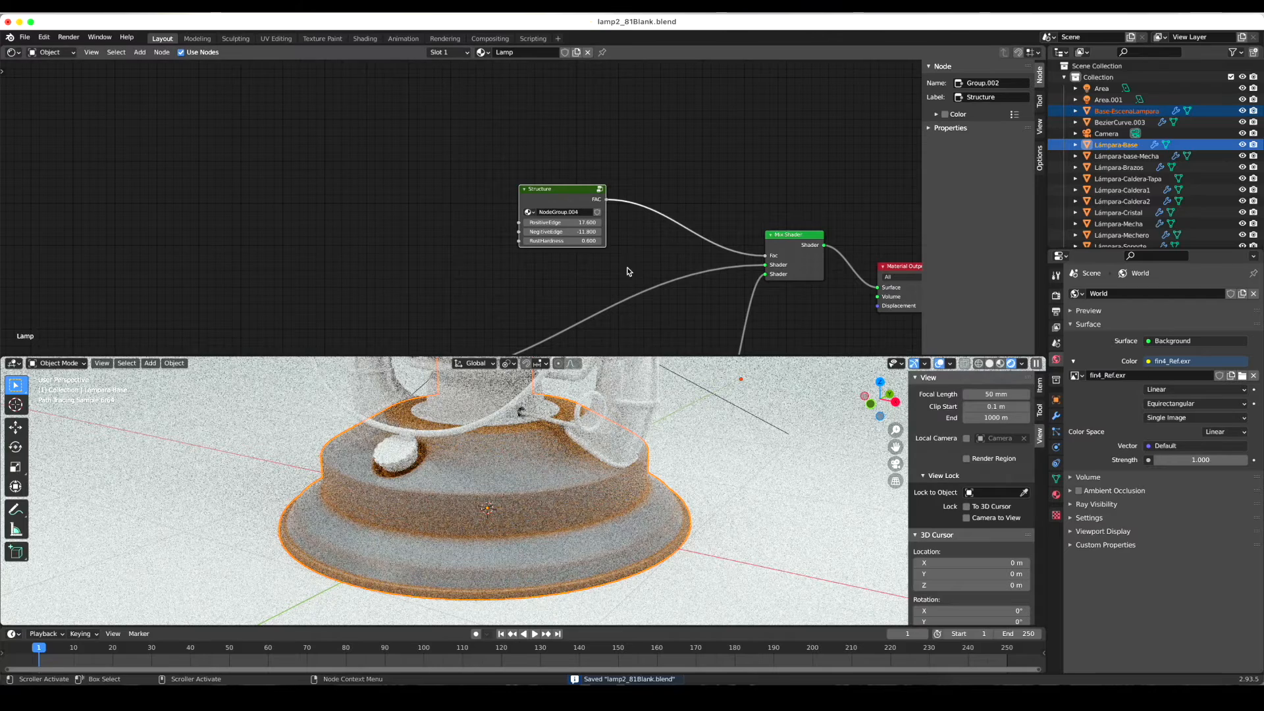
- Look over the whole Lamp node tree and fine-tune the Structure node's position above the shaders
{"action": "scroll", "coordinate": [612, 263], "scroll_direction": "up", "scroll_amount": 2}
{"action": "scroll", "coordinate": [630, 259], "scroll_direction": "down", "scroll_amount": 3}
{"action": "scroll", "coordinate": [632, 255], "scroll_direction": "down", "scroll_amount": 3}
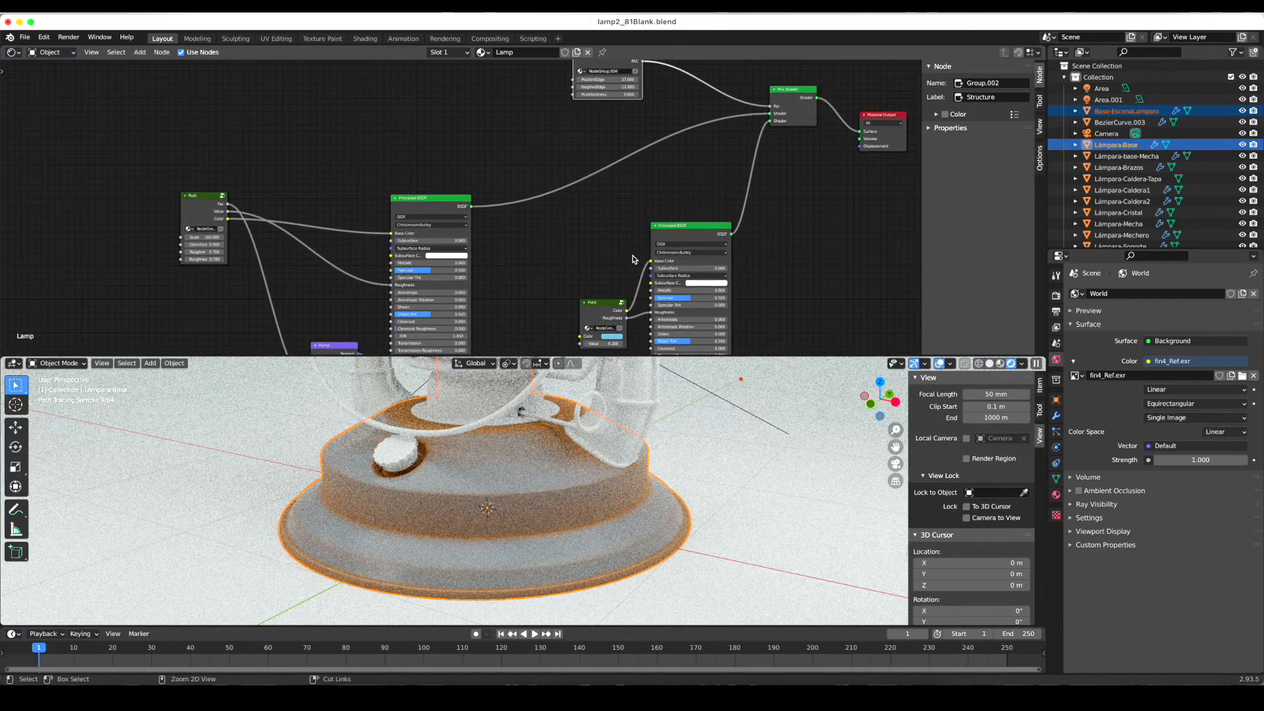
{"action": "scroll", "coordinate": [634, 255], "scroll_direction": "up", "scroll_amount": 3, "text": "ctrl"}
{"action": "scroll", "coordinate": [635, 254], "scroll_direction": "down", "scroll_amount": 5, "text": "ctrl"}
{"action": "scroll", "coordinate": [636, 258], "scroll_direction": "down", "scroll_amount": 1}
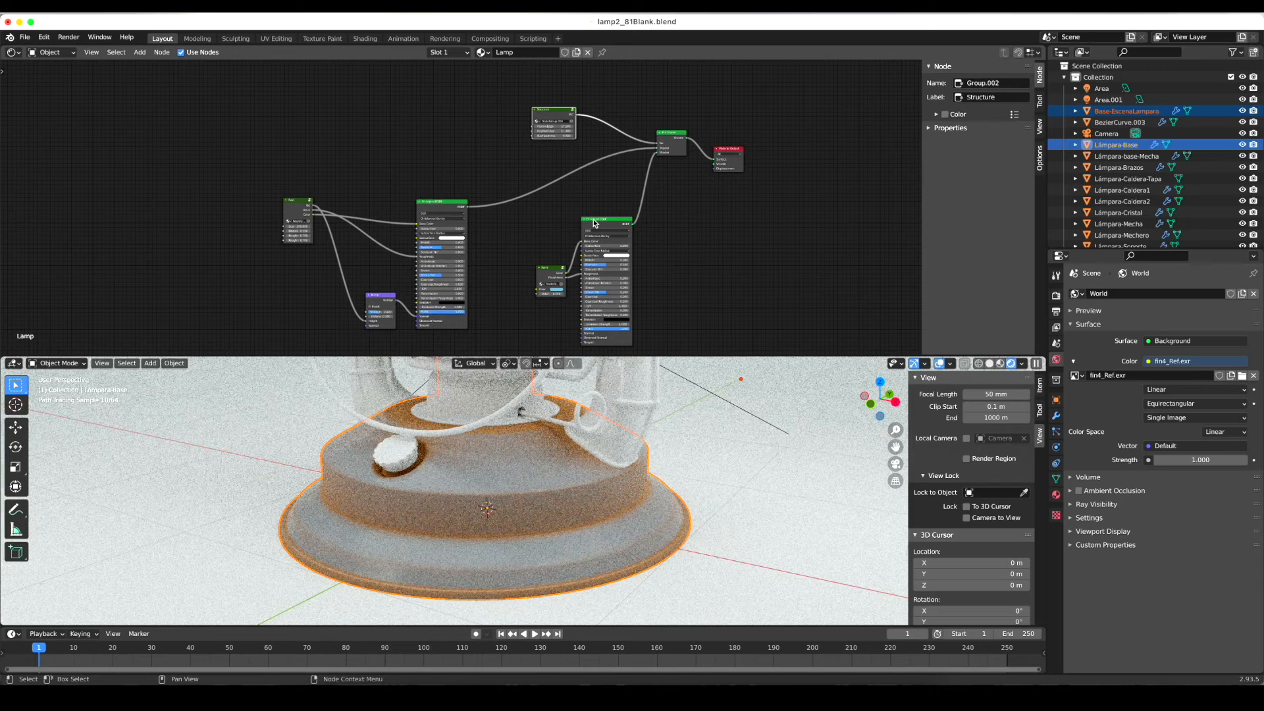
{"action": "left_click_drag", "start_coordinate": [553, 112], "coordinate": [534, 106]}
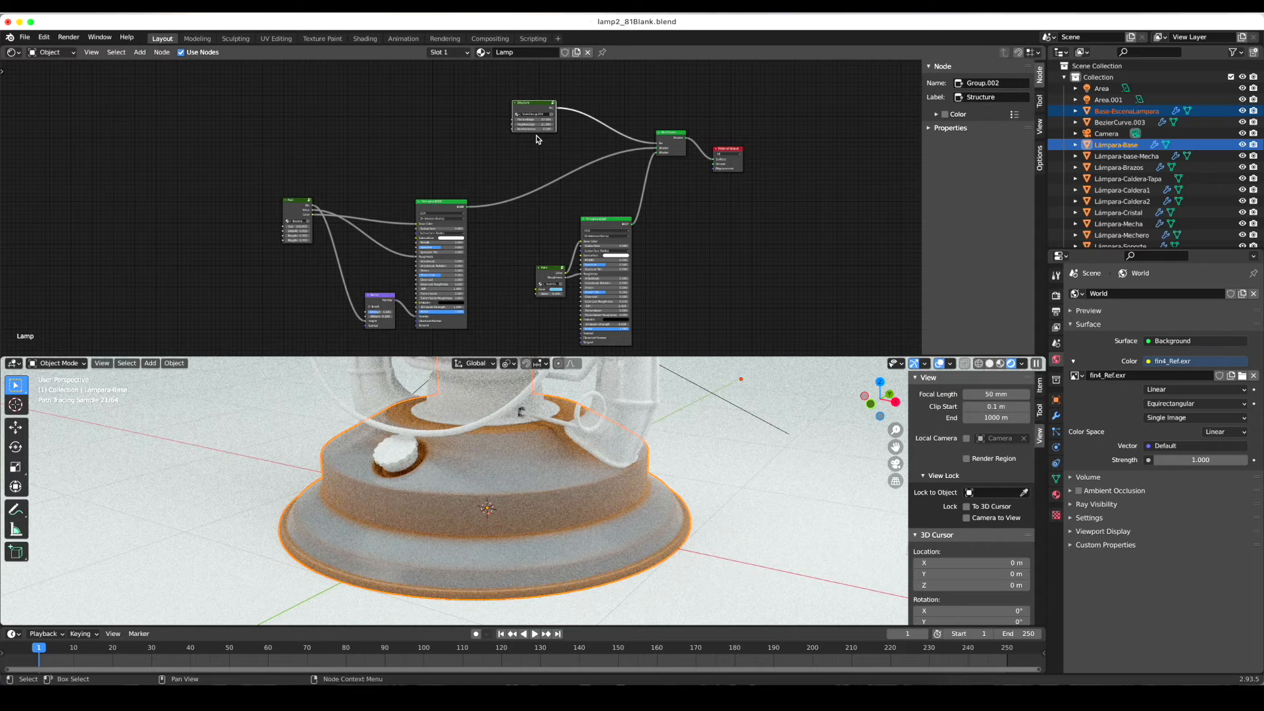
{"action": "scroll", "coordinate": [533, 141], "scroll_direction": "down", "scroll_amount": 1}
{"action": "scroll", "coordinate": [534, 141], "scroll_direction": "up", "scroll_amount": 5}
{"action": "scroll", "coordinate": [533, 142], "scroll_direction": "up", "scroll_amount": 1, "text": "ctrl"}
{"action": "scroll", "coordinate": [533, 142], "scroll_direction": "right", "scroll_amount": 4}
{"action": "scroll", "coordinate": [533, 142], "scroll_direction": "up", "scroll_amount": 3}
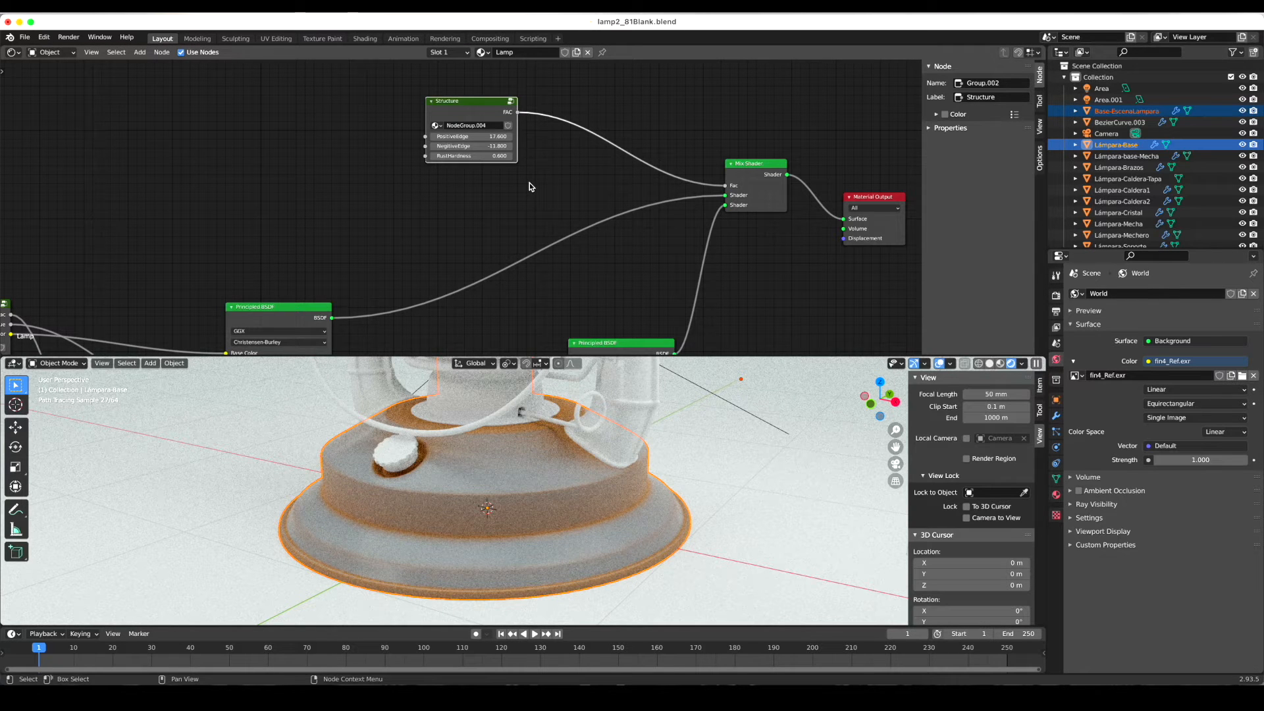
{"action": "left_click_drag", "start_coordinate": [461, 104], "coordinate": [463, 112]}
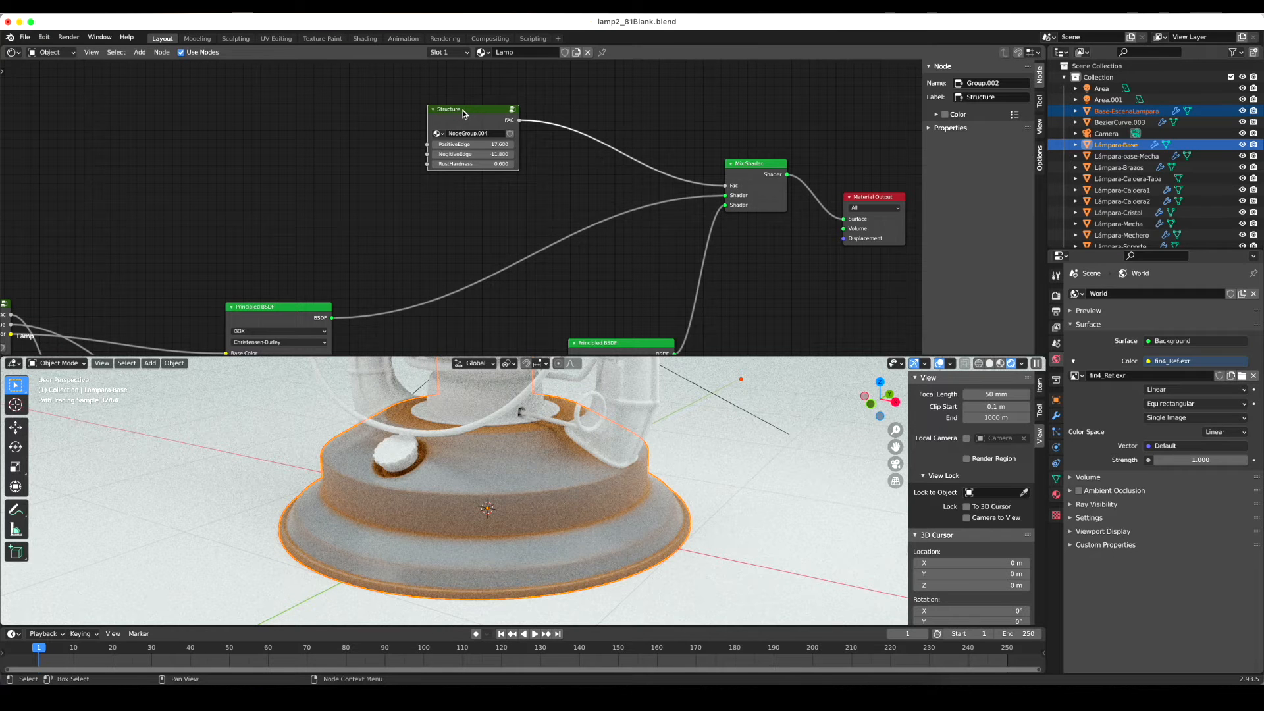
{"action": "scroll", "coordinate": [485, 100], "scroll_direction": "up", "scroll_amount": 1}
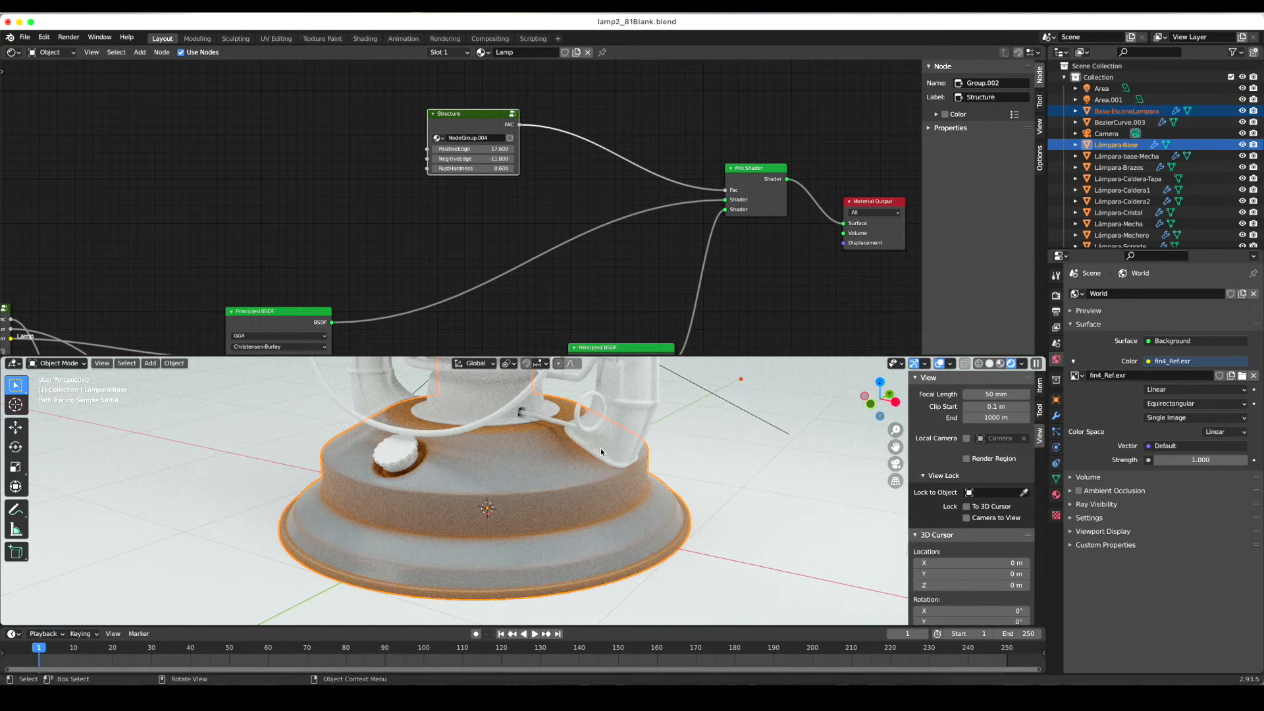
- Deselect all objects and examine the Rust, Paint and Structure group nodes with their exposed values
{"action": "key", "text": "alt+a"}
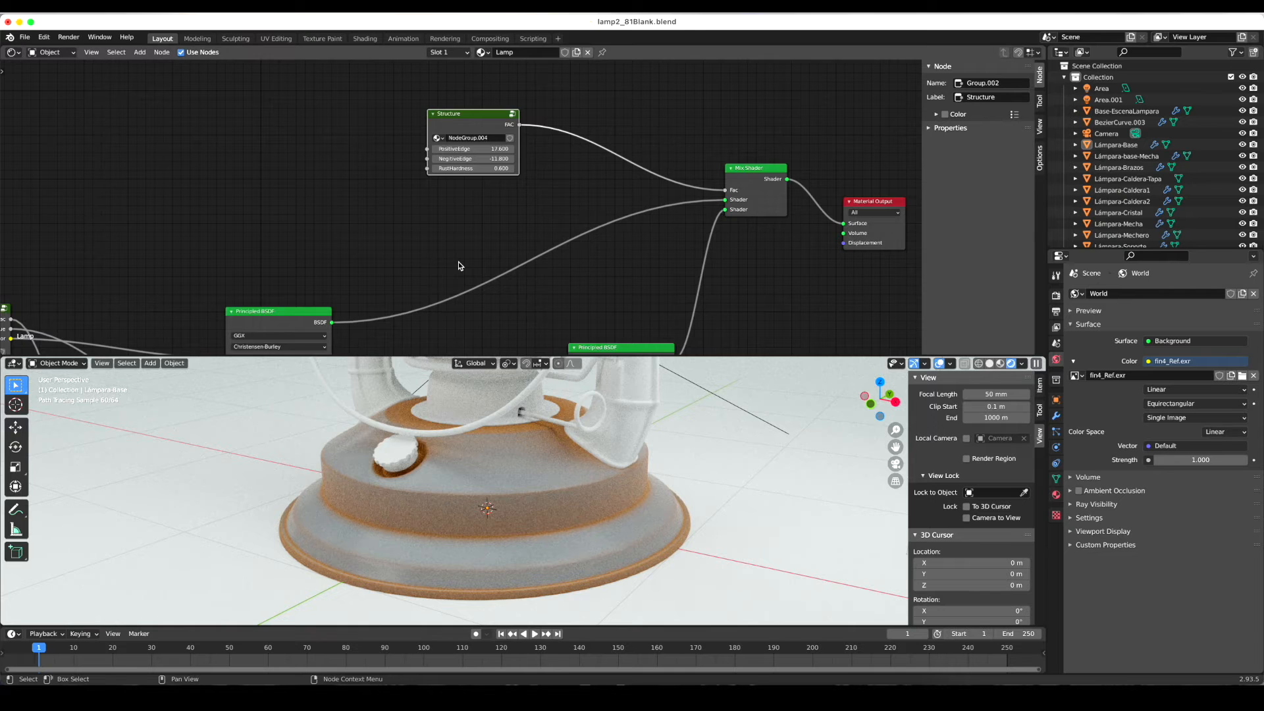
{"action": "scroll", "coordinate": [460, 265], "scroll_direction": "down", "scroll_amount": 5}
{"action": "scroll", "coordinate": [468, 263], "scroll_direction": "left", "scroll_amount": 5}
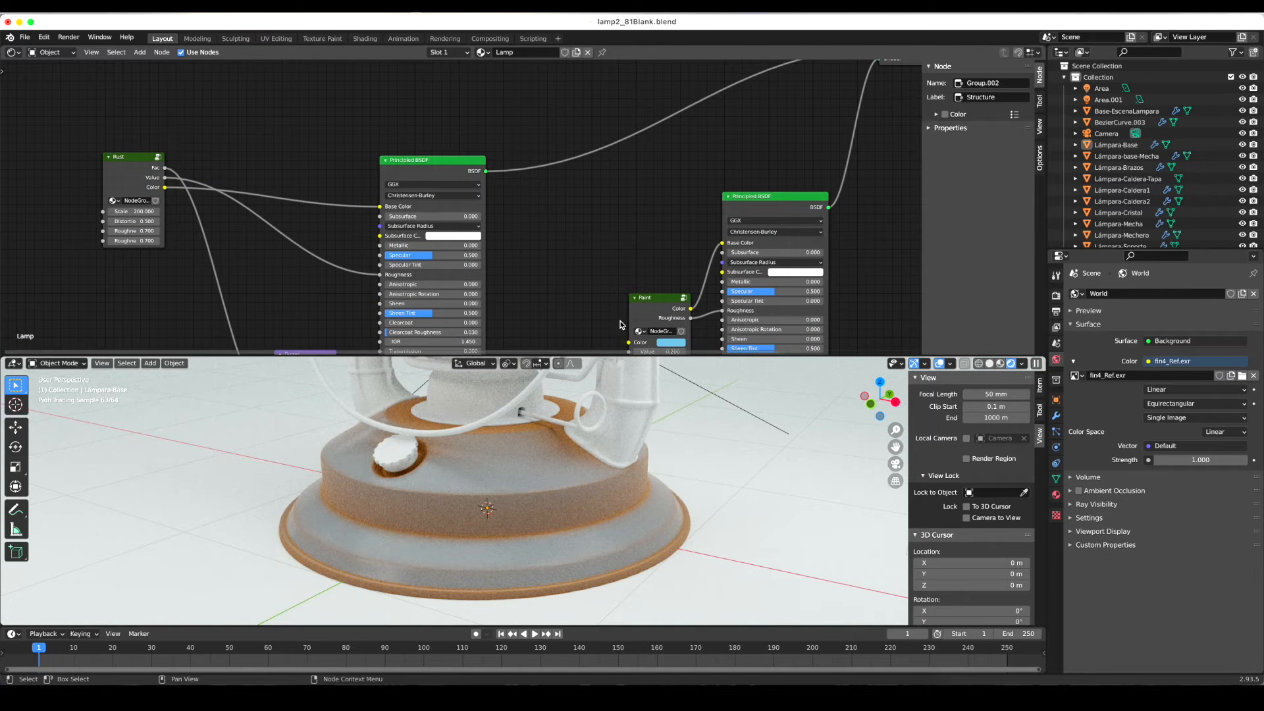
{"action": "scroll", "coordinate": [659, 142], "scroll_direction": "right", "scroll_amount": 5}
{"action": "scroll", "coordinate": [654, 146], "scroll_direction": "up", "scroll_amount": 3}
{"action": "scroll", "coordinate": [644, 150], "scroll_direction": "right", "scroll_amount": 4}
{"action": "scroll", "coordinate": [644, 150], "scroll_direction": "up", "scroll_amount": 5}
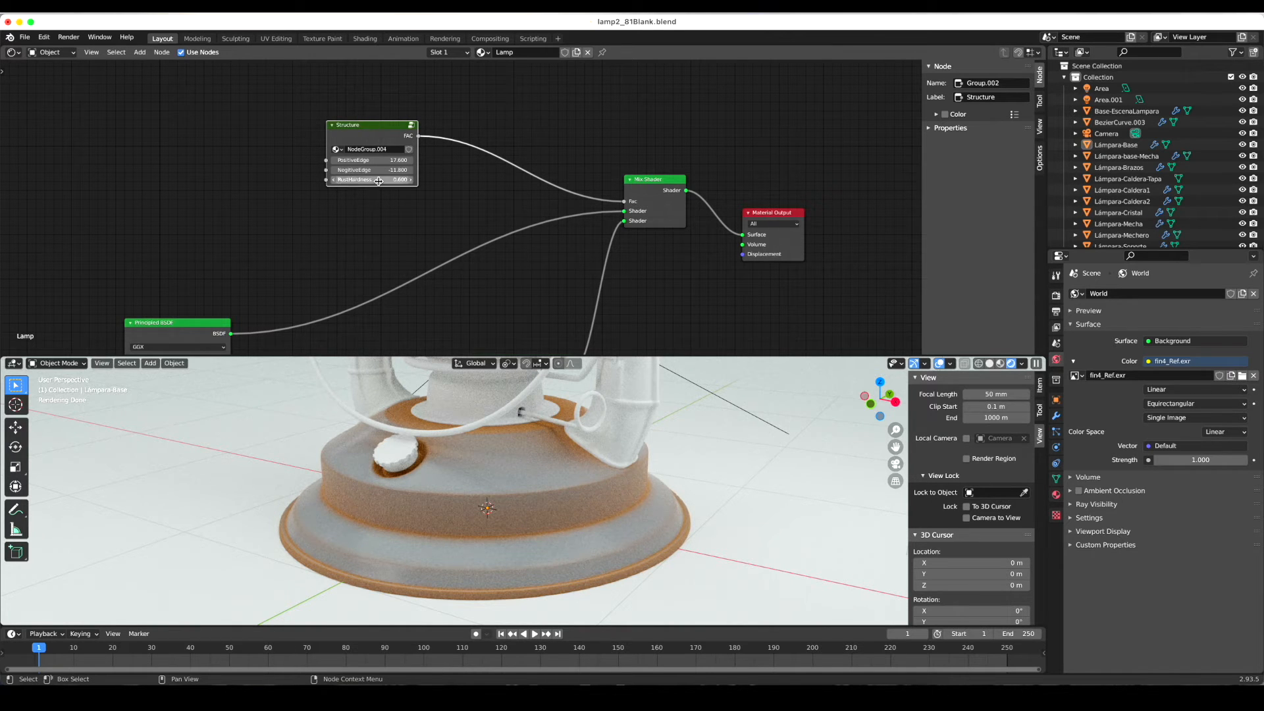
- Examine the Rust, Paint and Structure group nodes and the list of existing node groups that can be added to the material
{"action": "scroll", "coordinate": [270, 259], "scroll_direction": "left", "scroll_amount": 10}
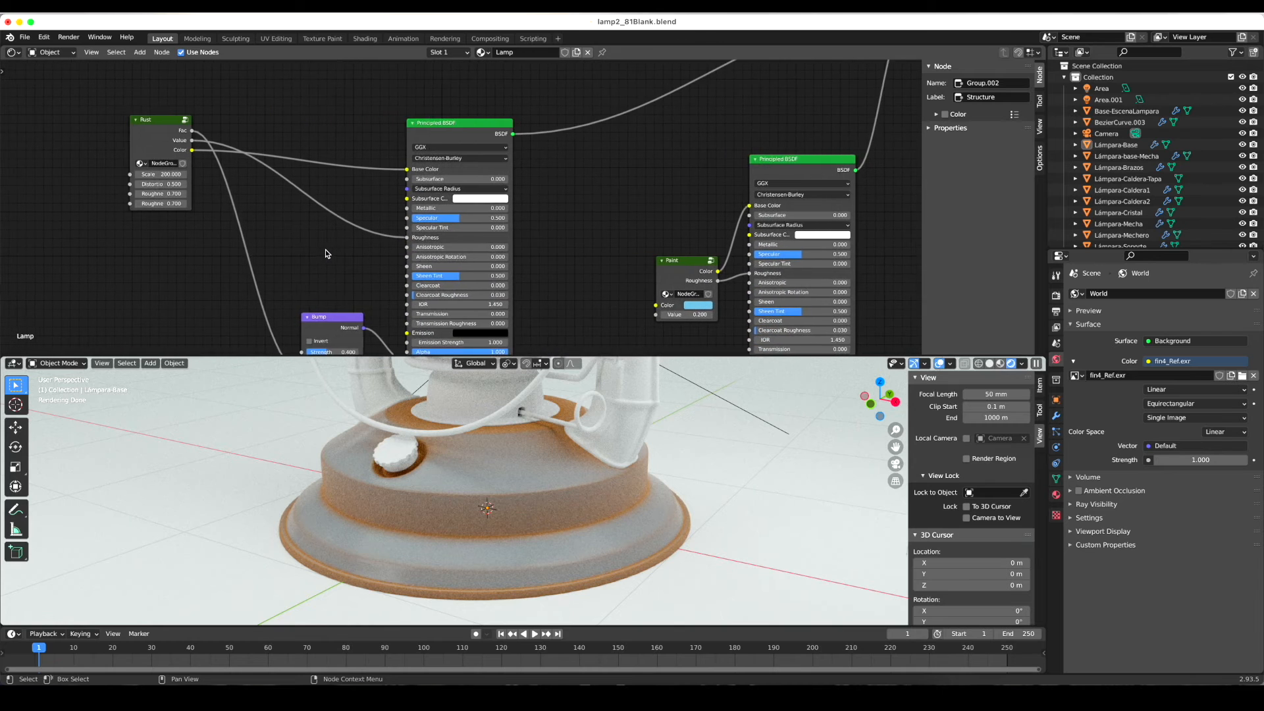
{"action": "scroll", "coordinate": [326, 253], "scroll_direction": "up", "scroll_amount": 5}
{"action": "scroll", "coordinate": [302, 183], "scroll_direction": "right", "scroll_amount": 2}
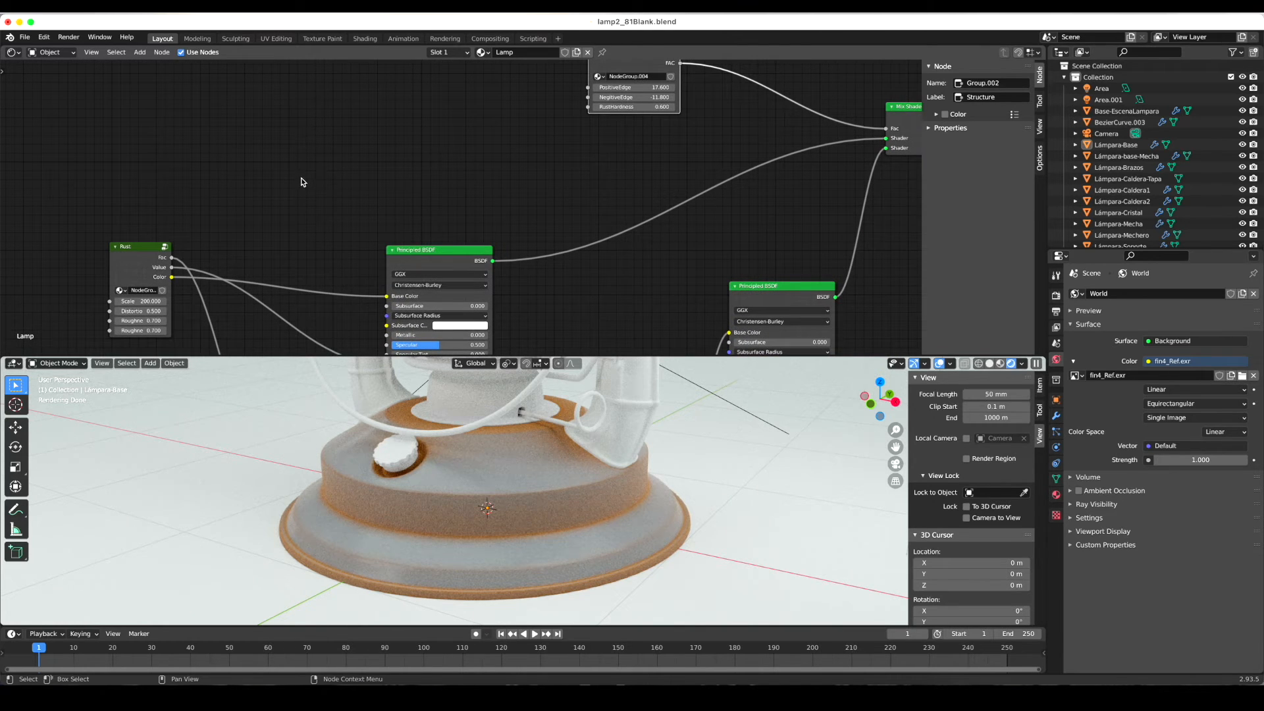
{"action": "key", "text": "shift+a"}
{"action": "mouse_move", "coordinate": [259, 204]}
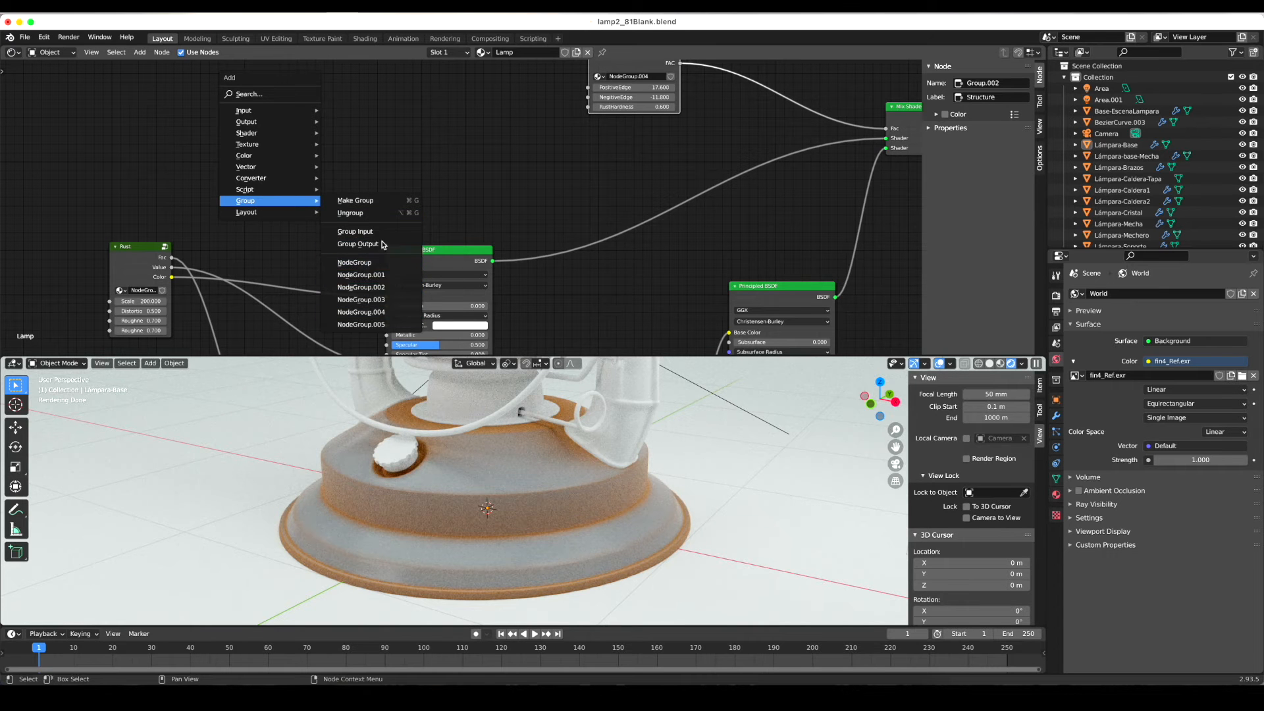
{"action": "scroll", "coordinate": [571, 137], "scroll_direction": "right", "scroll_amount": 6}
{"action": "scroll", "coordinate": [561, 134], "scroll_direction": "up", "scroll_amount": 4}
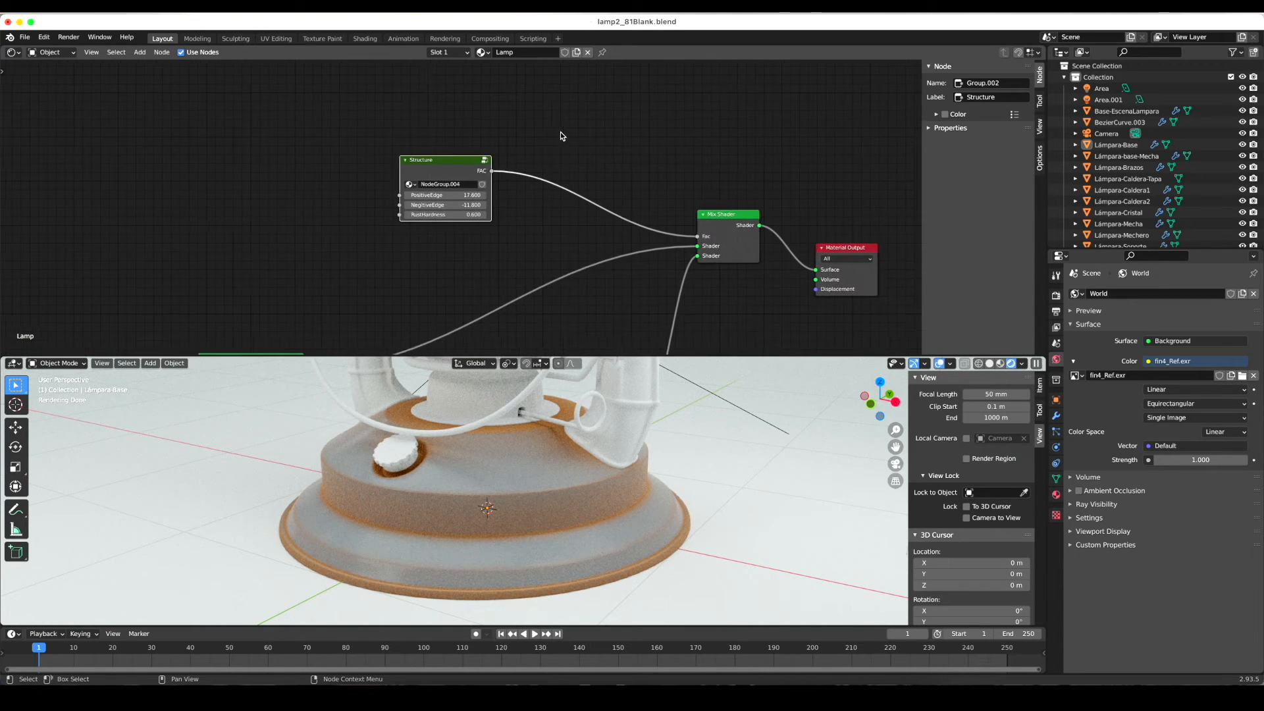
{"action": "scroll", "coordinate": [559, 137], "scroll_direction": "right", "scroll_amount": 5}
{"action": "scroll", "coordinate": [560, 136], "scroll_direction": "down", "scroll_amount": 2}
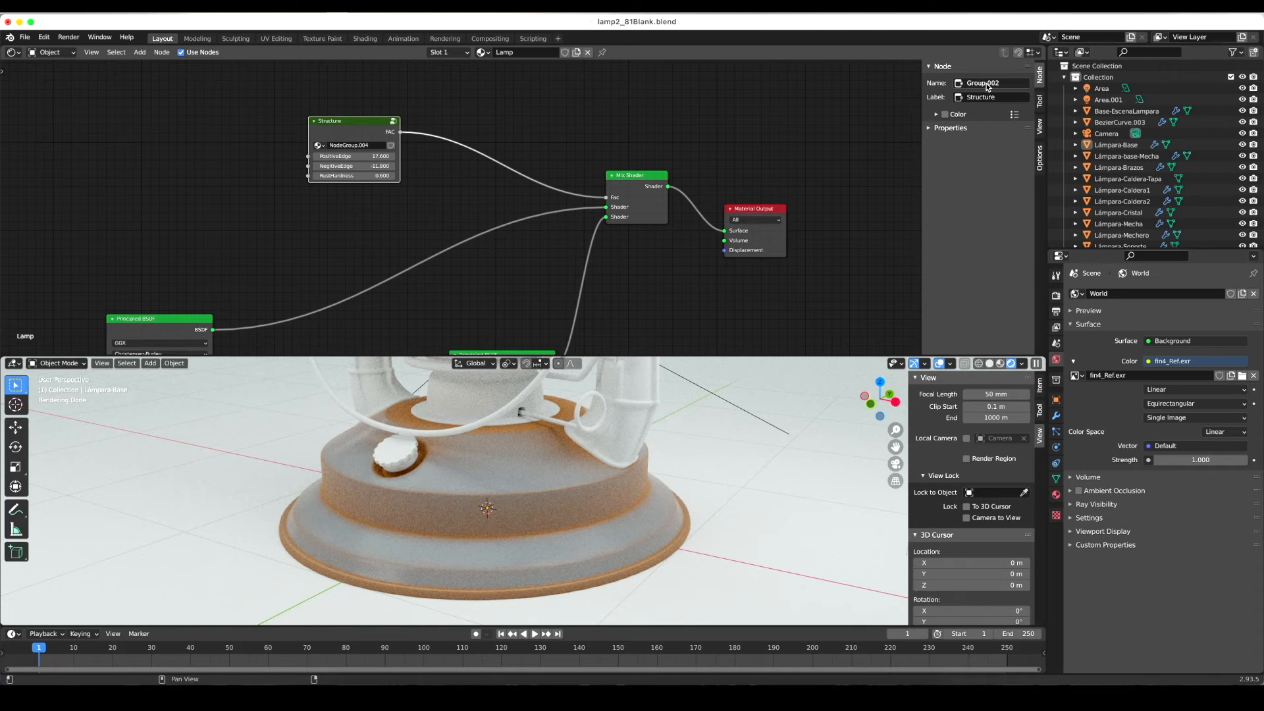
{"action": "key", "text": "shift+a"}
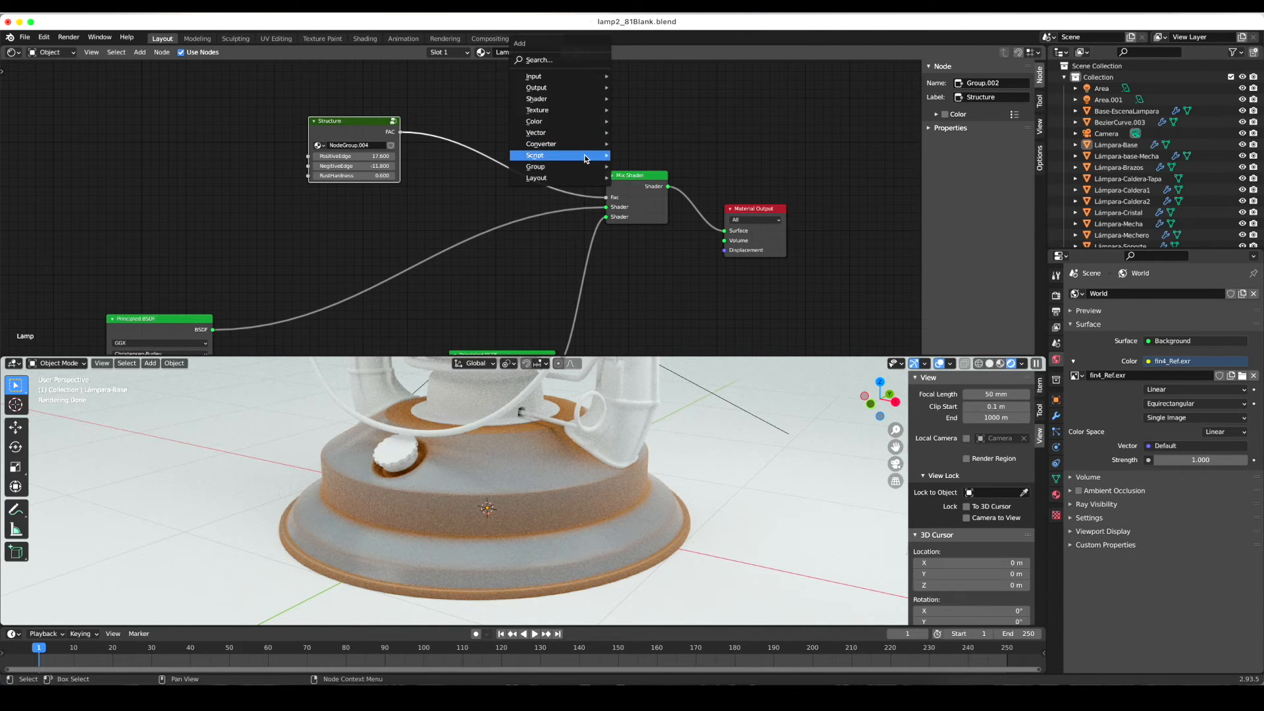
{"action": "mouse_move", "coordinate": [584, 168]}
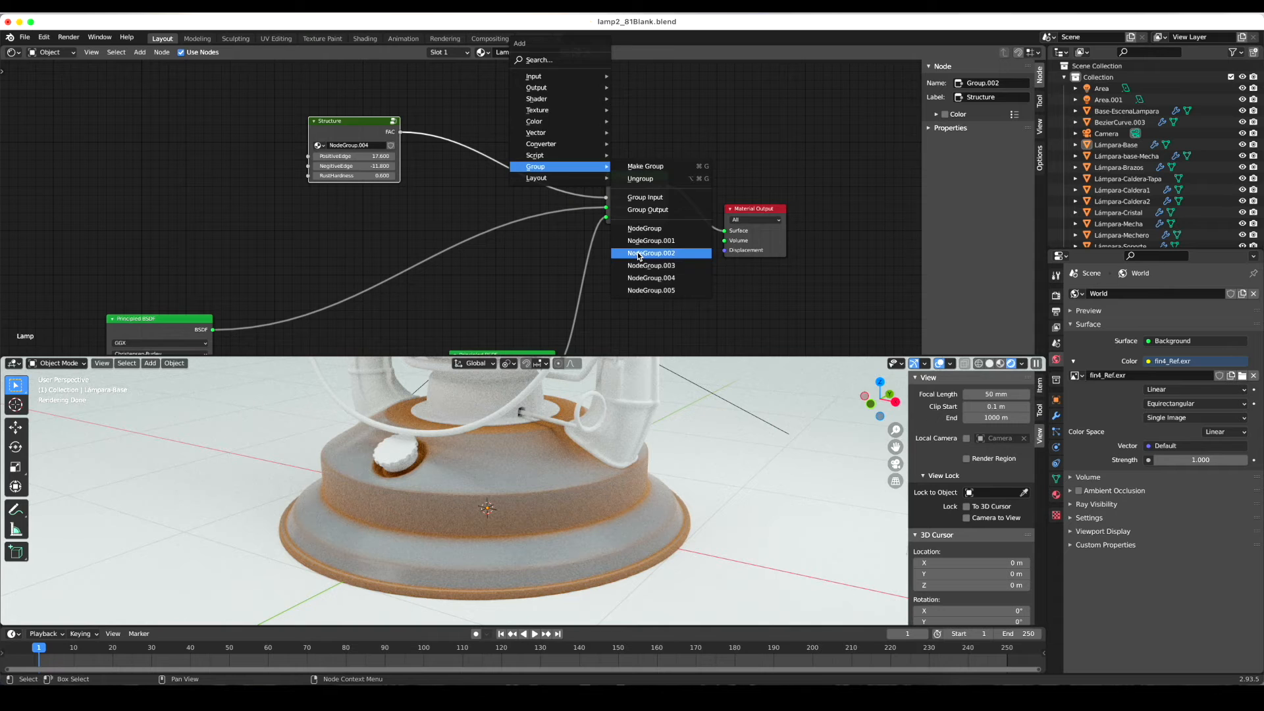
{"action": "left_click", "coordinate": [24, 38]}
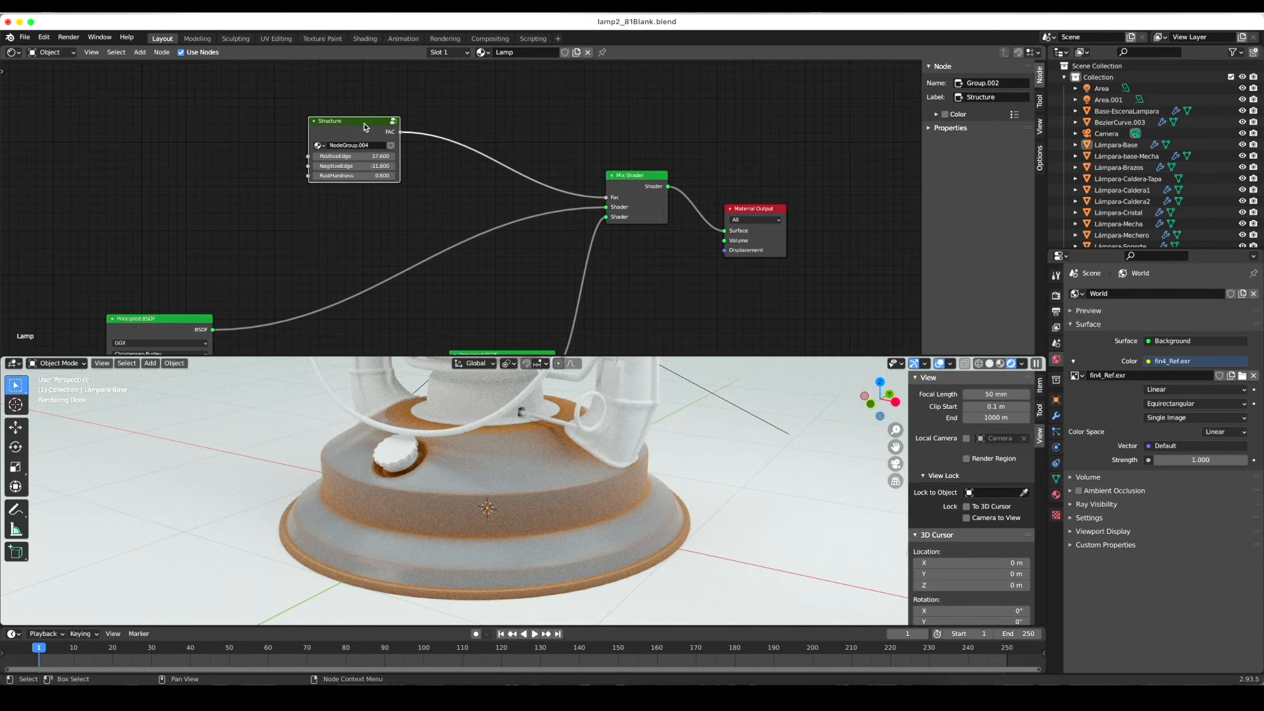
- Nudge the Structure node slightly upward in the Lamp material's node tree and save the file
{"action": "key", "text": "ctrl+s"}
{"action": "mouse_move", "coordinate": [386, 122]}
{"action": "left_mouse_down"}
{"action": "mouse_move", "coordinate": [405, 123]}
{"action": "mouse_move", "coordinate": [392, 118]}
{"action": "left_mouse_up"}
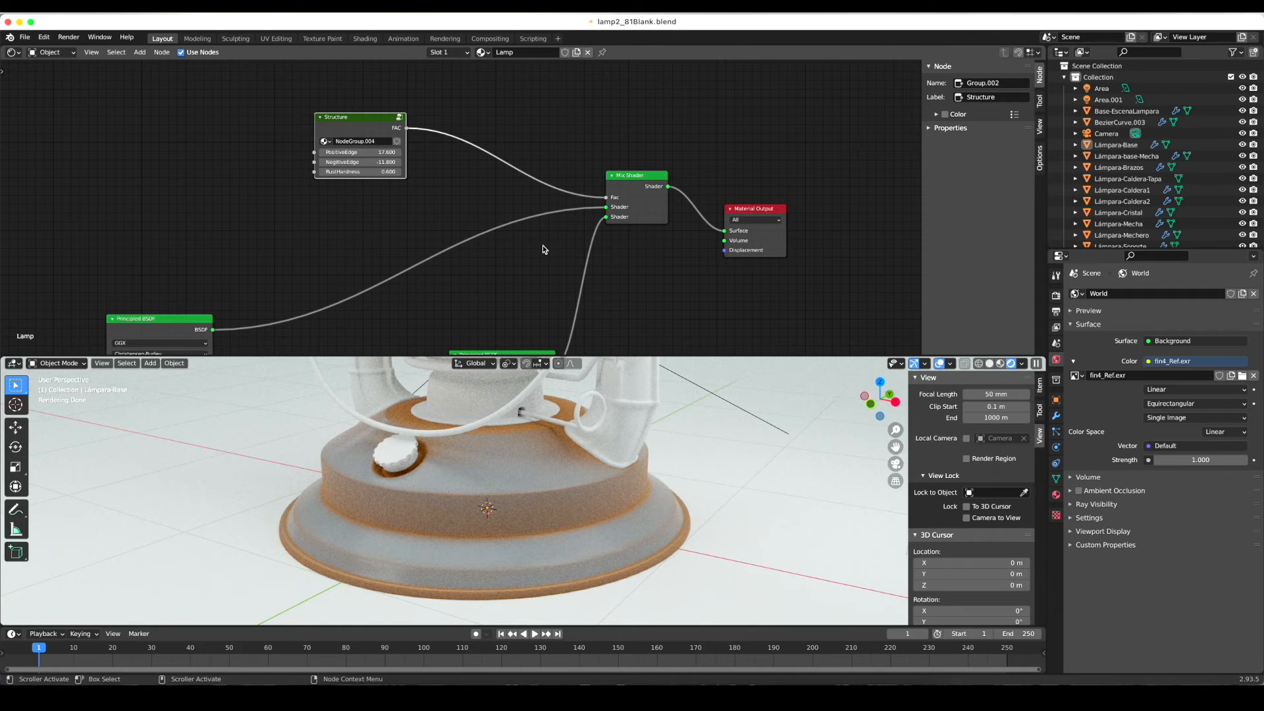
{"action": "scroll", "coordinate": [536, 270], "scroll_direction": "down", "scroll_amount": 5}
{"action": "scroll", "coordinate": [536, 270], "scroll_direction": "left", "scroll_amount": 5}
{"action": "scroll", "coordinate": [536, 268], "scroll_direction": "down", "scroll_amount": 2}
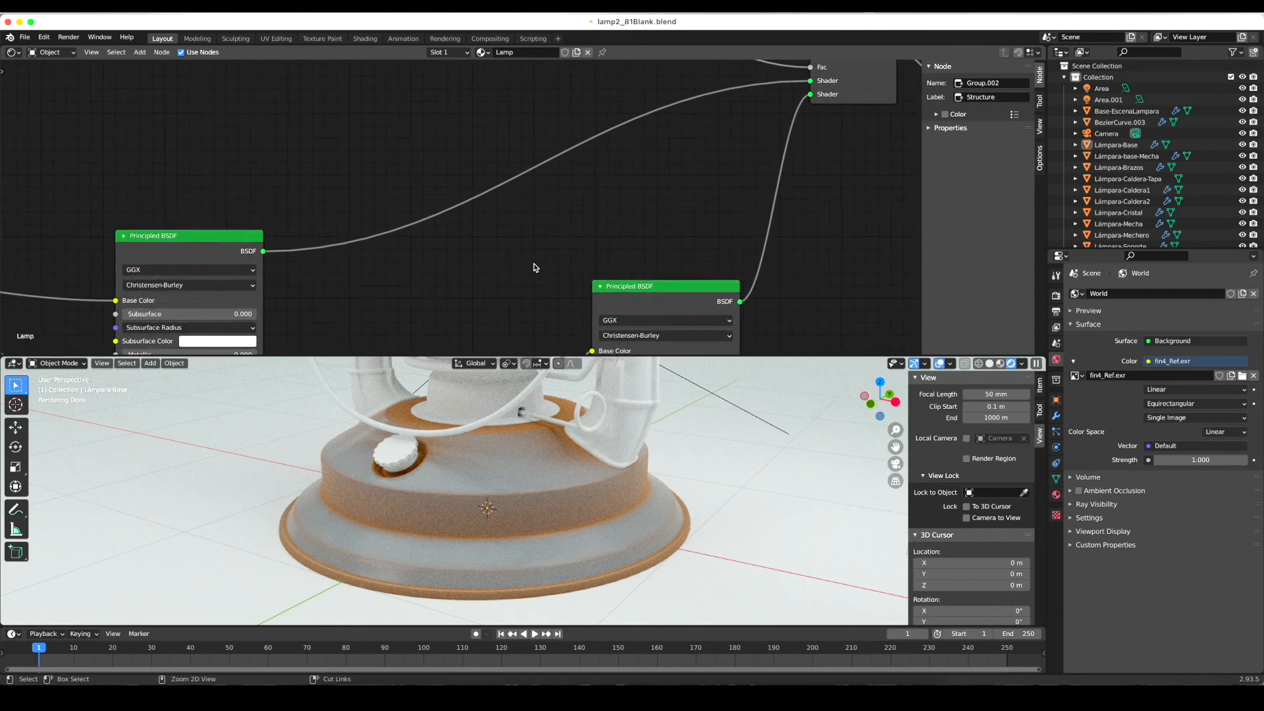
{"action": "scroll", "coordinate": [467, 155], "scroll_direction": "up", "scroll_amount": 1}
{"action": "scroll", "coordinate": [467, 155], "scroll_direction": "right", "scroll_amount": 1}
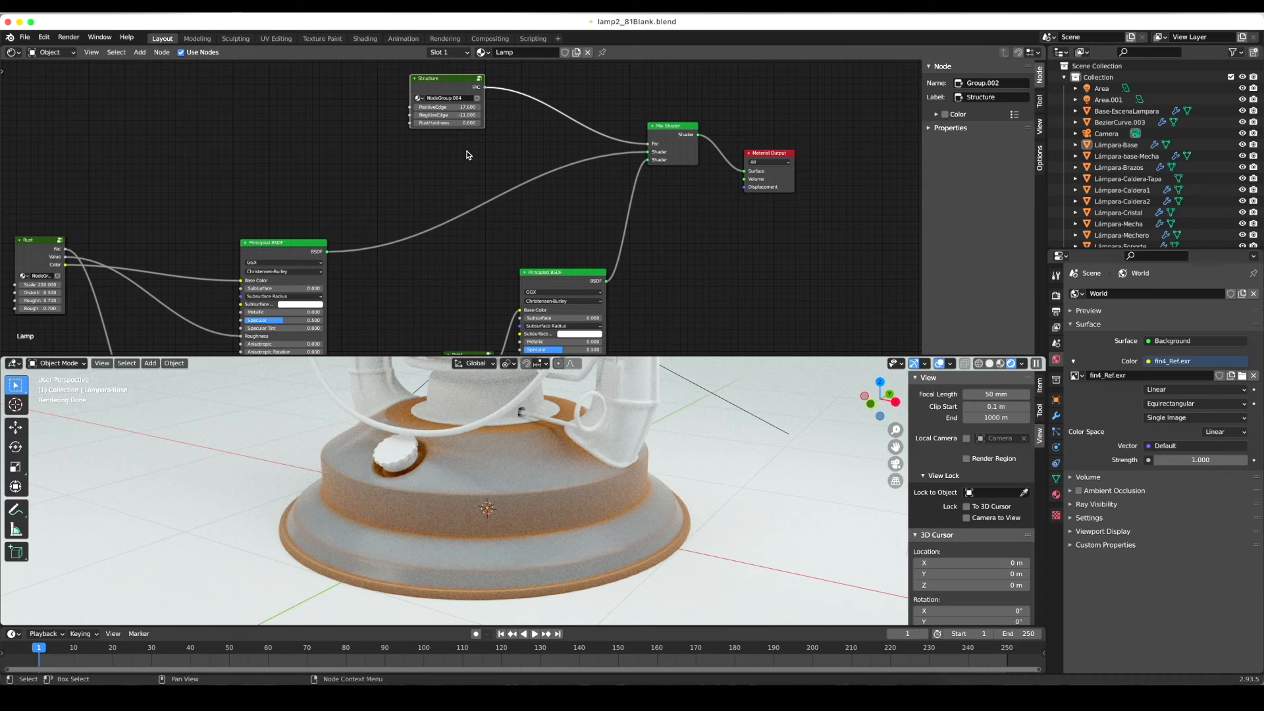
{"action": "left_click", "coordinate": [24, 36]}
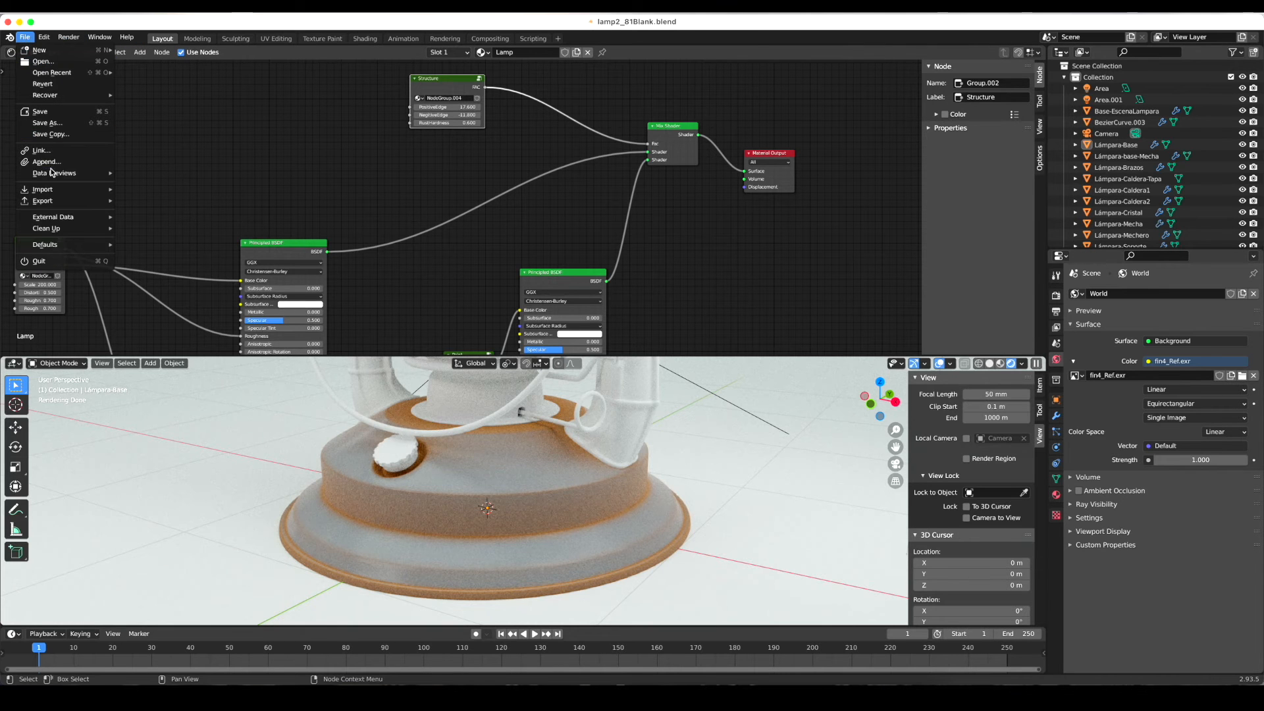
{"action": "mouse_move", "coordinate": [59, 192]}
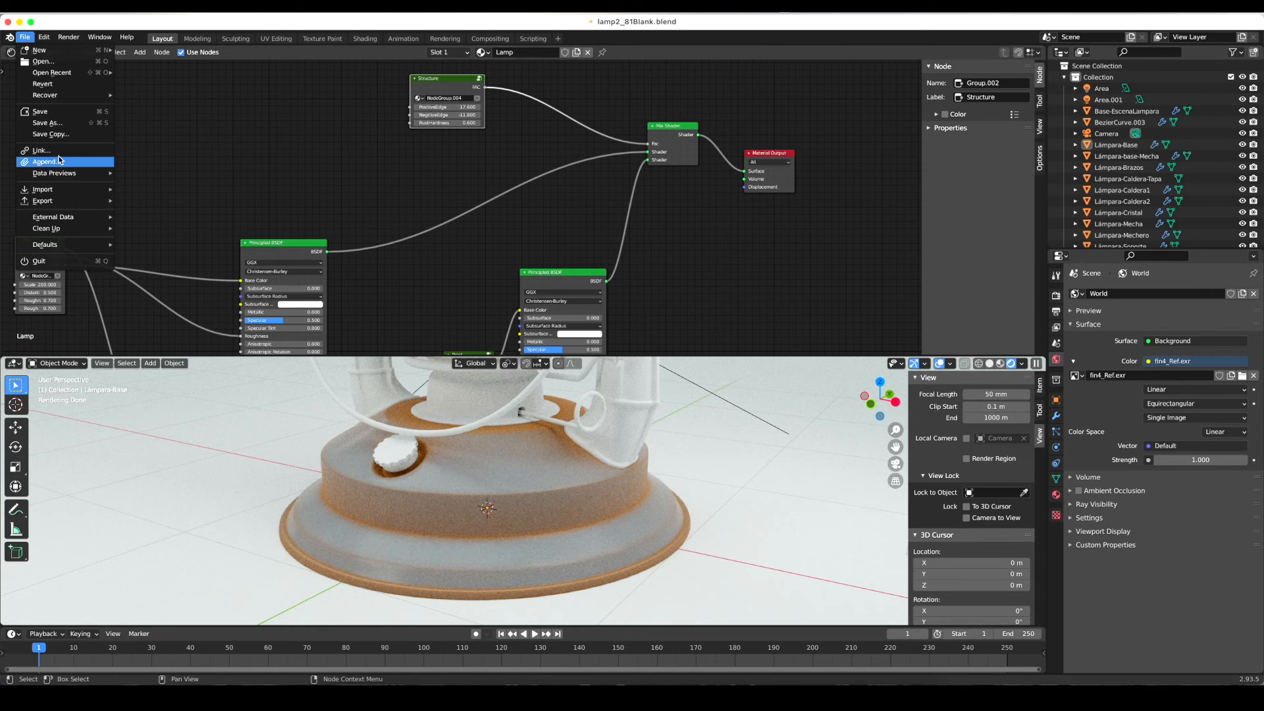
{"action": "scroll", "coordinate": [428, 186], "scroll_direction": "down", "scroll_amount": 2}
{"action": "key", "text": "super+s"}
- Start a new file from the General template
{"action": "left_click", "coordinate": [25, 37]}
{"action": "mouse_move", "coordinate": [29, 50]}
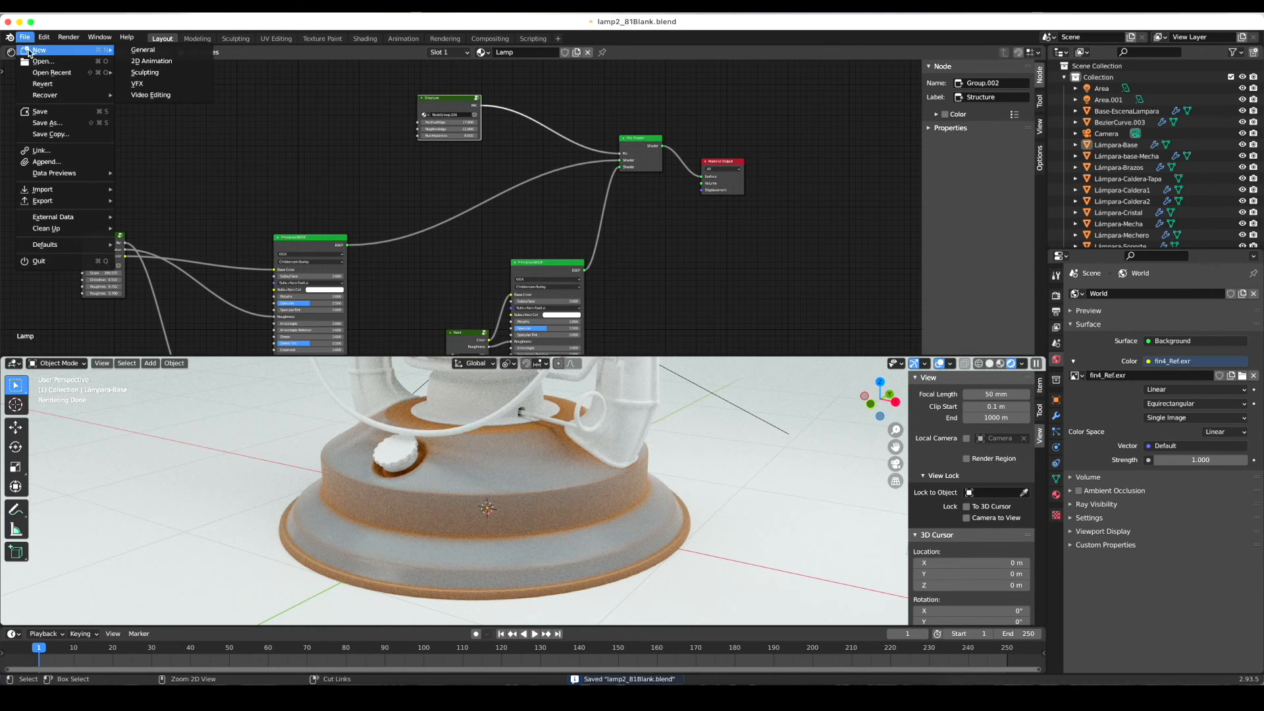
{"action": "left_click", "coordinate": [161, 50]}
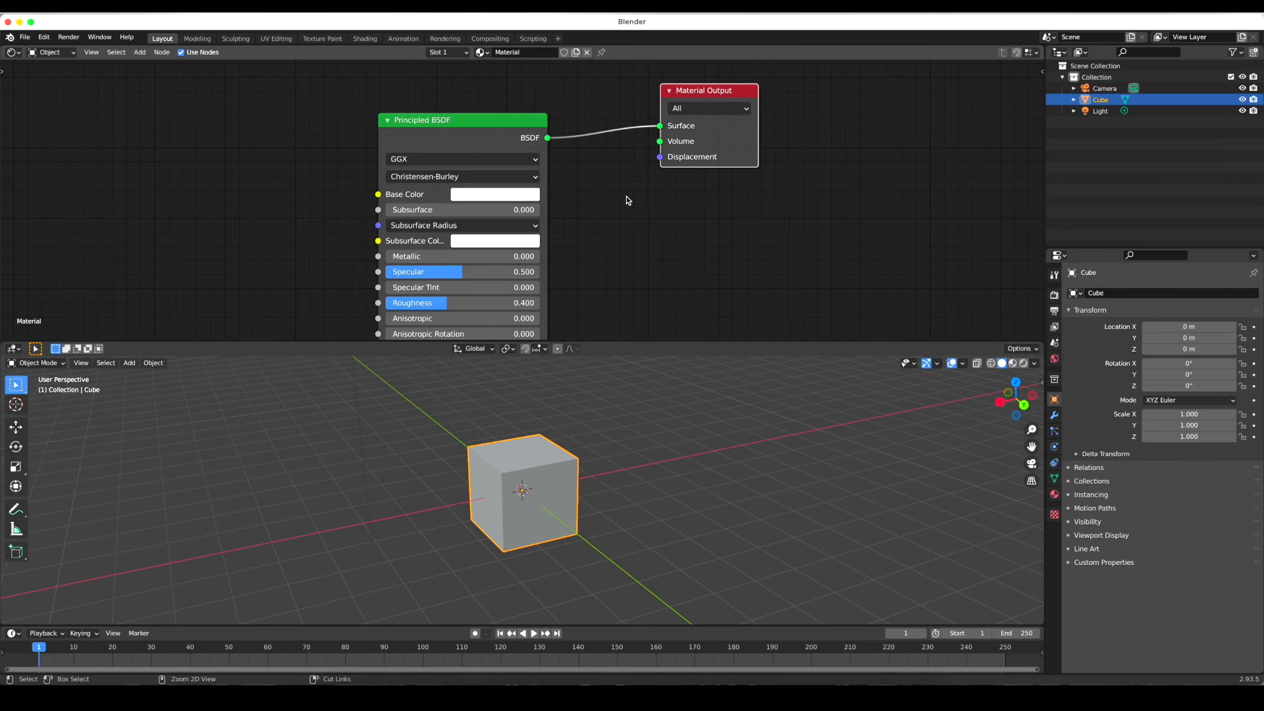
{"action": "scroll", "coordinate": [628, 190], "scroll_direction": "down", "scroll_amount": 4}
- Start linking data from another file and open lamp2_81Blank.blend in the Blender Tutorials project's Lamp folder as the source
{"action": "left_click", "coordinate": [24, 38]}
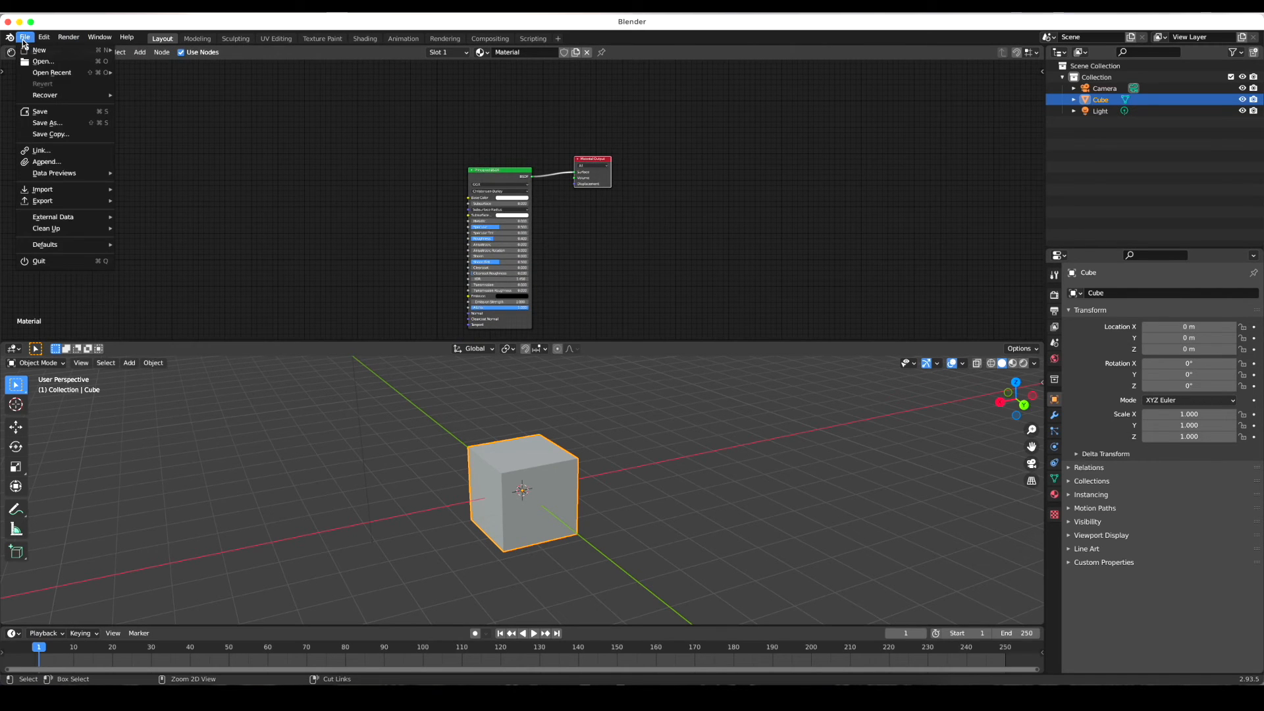
{"action": "left_click", "coordinate": [60, 151]}
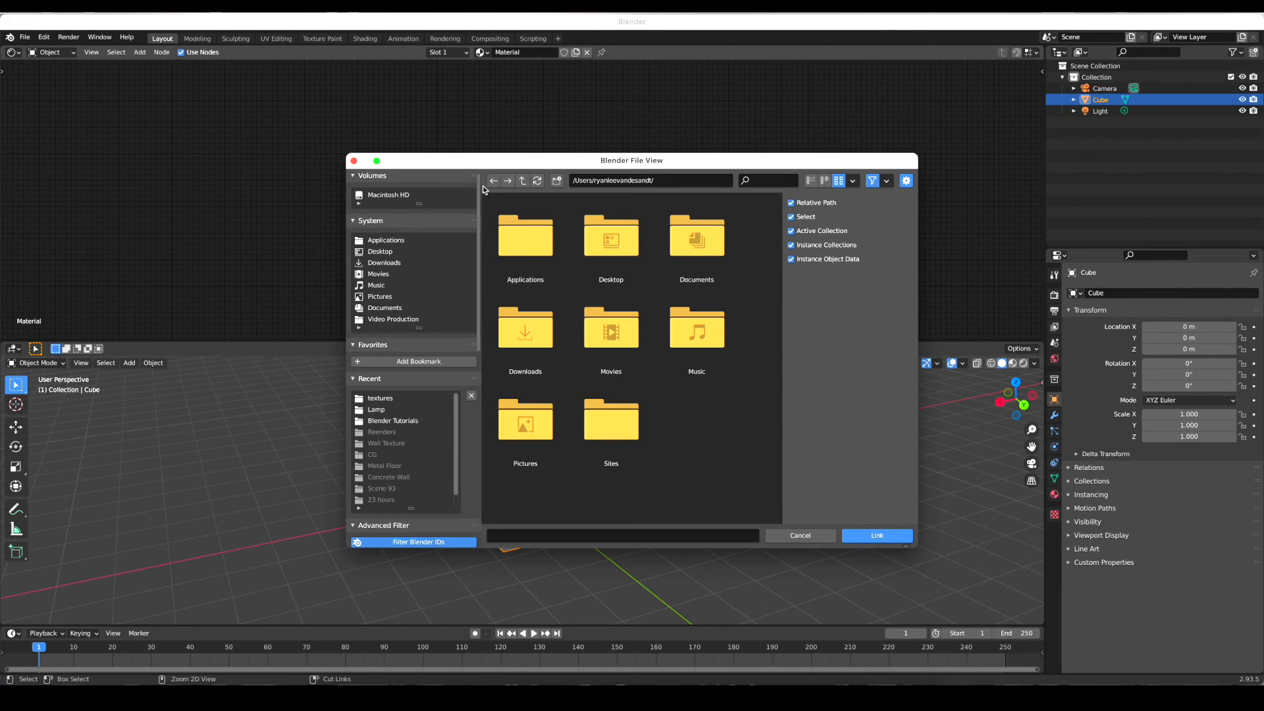
{"action": "double_click", "coordinate": [693, 239]}
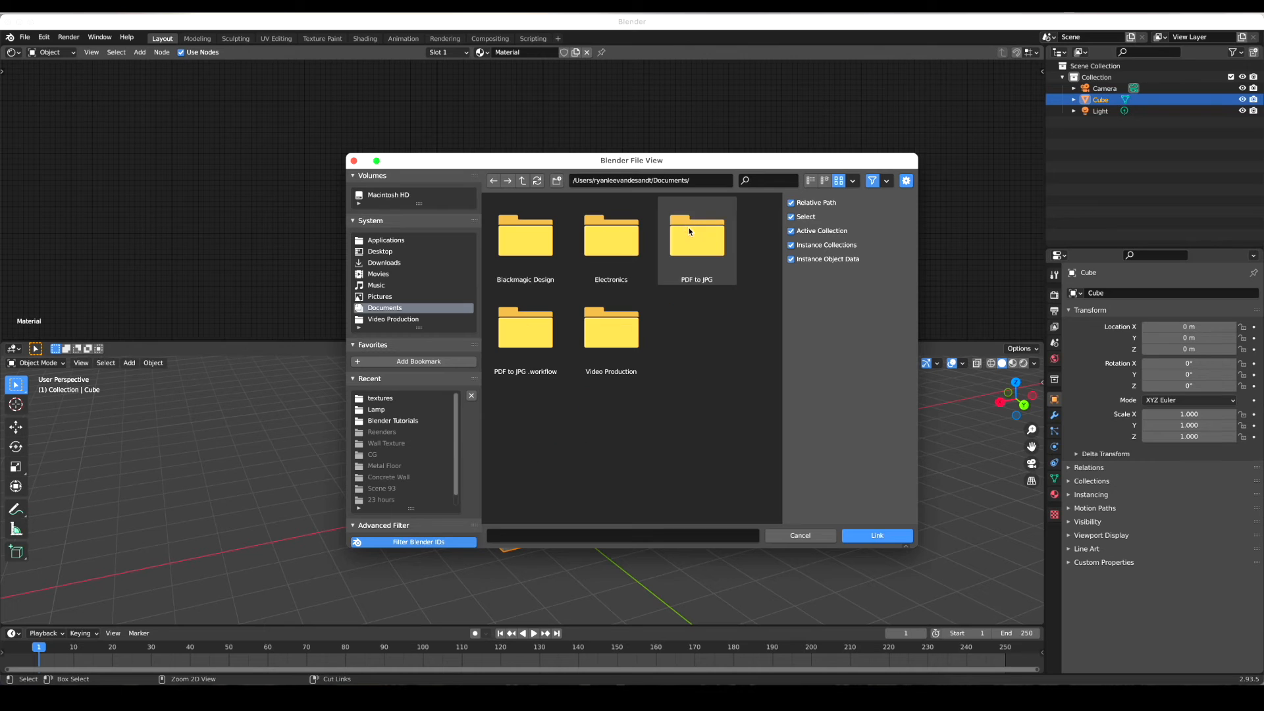
{"action": "double_click", "coordinate": [603, 325]}
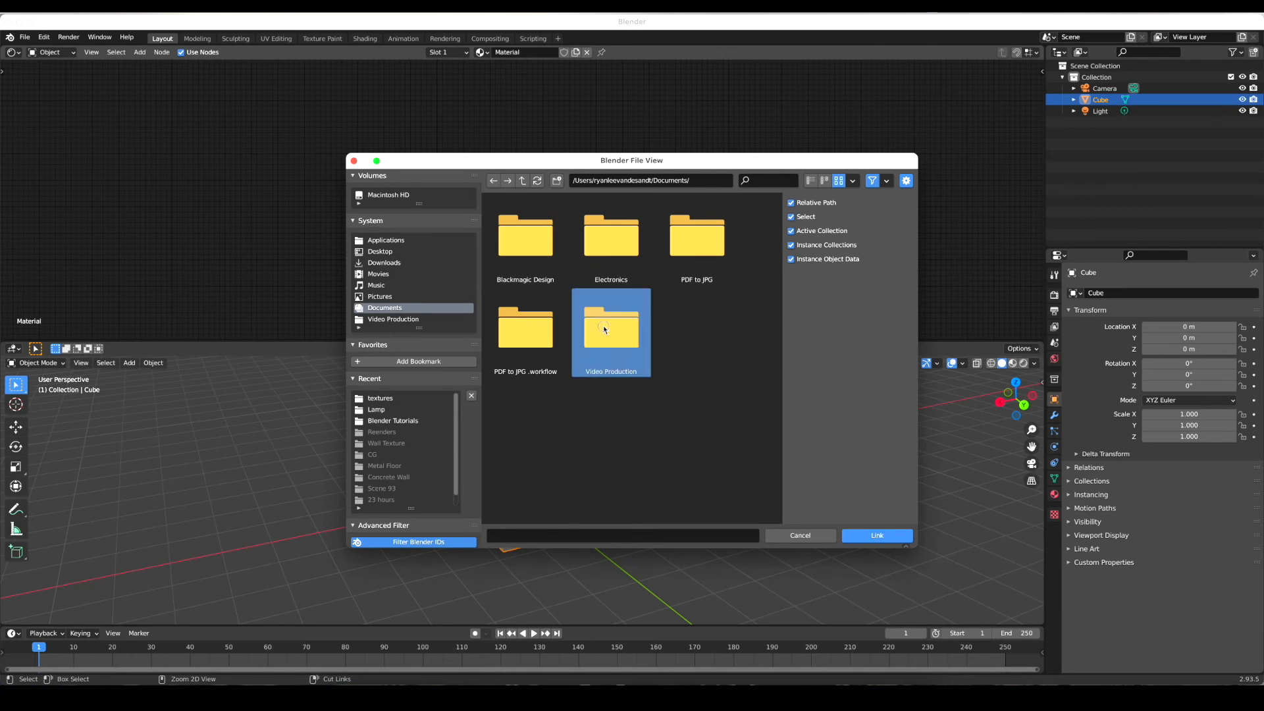
{"action": "double_click", "coordinate": [544, 260]}
{"action": "double_click", "coordinate": [541, 258]}
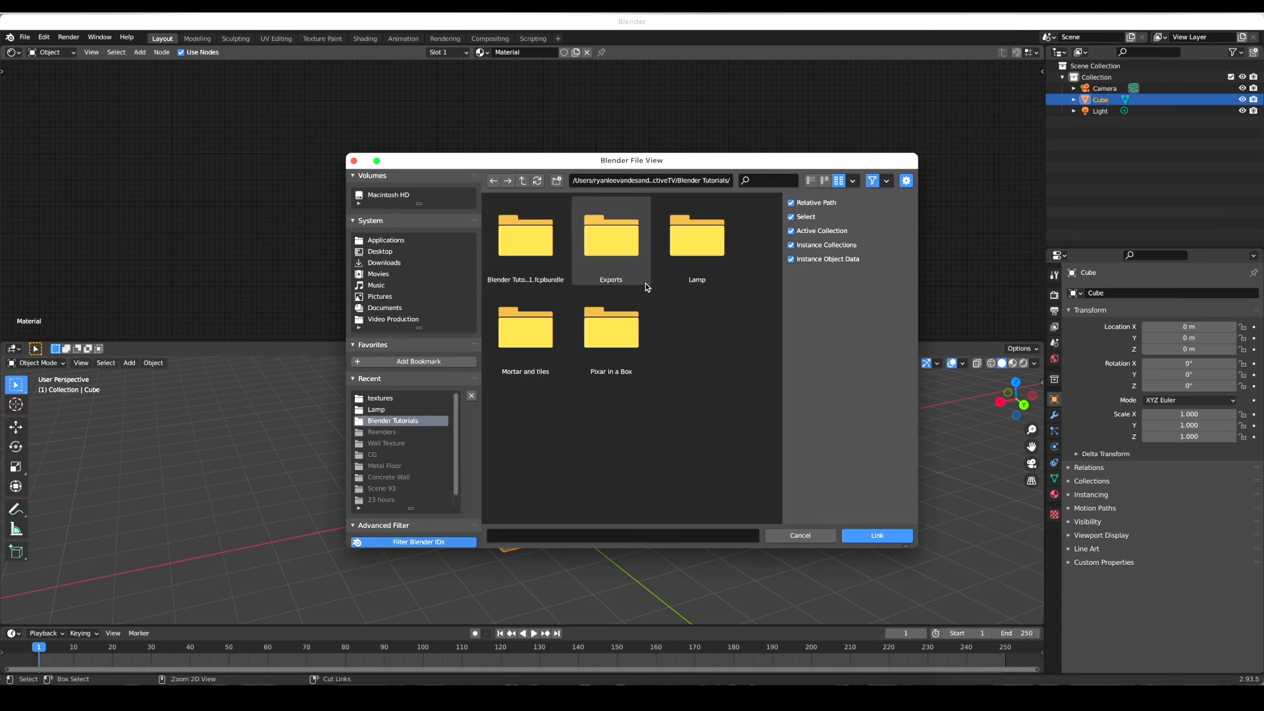
{"action": "double_click", "coordinate": [720, 240]}
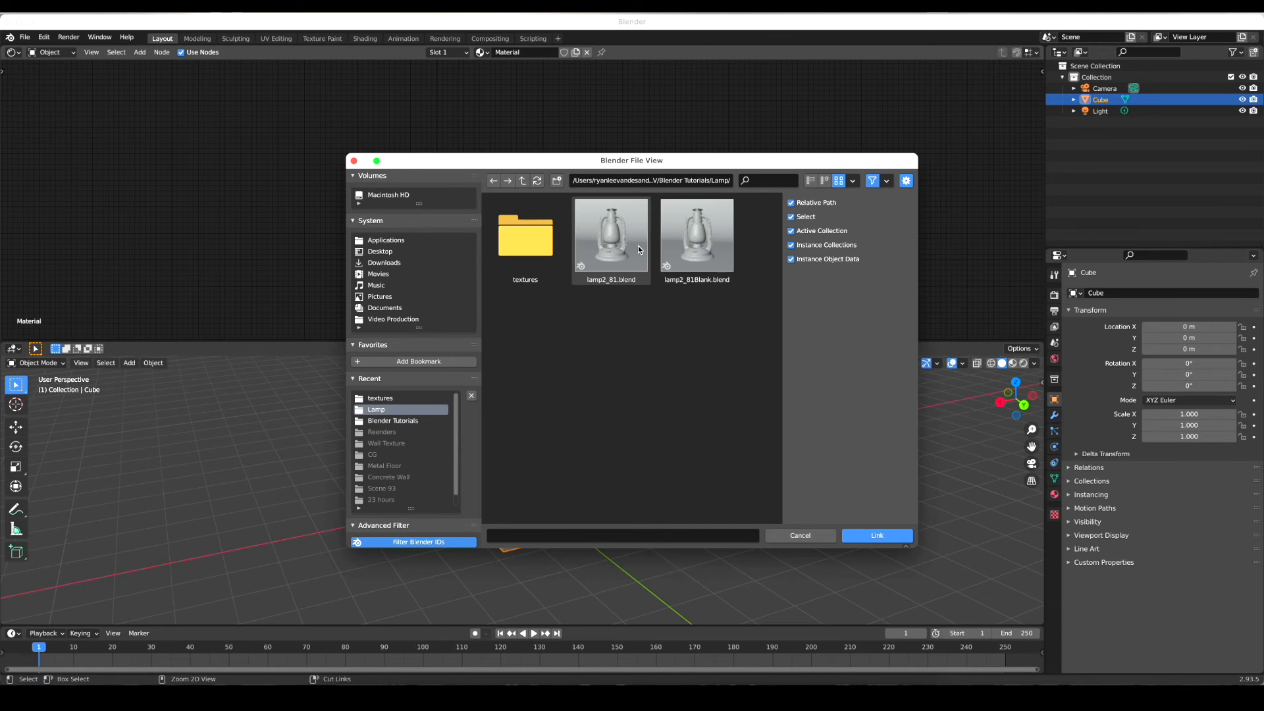
{"action": "left_click", "coordinate": [694, 243]}
{"action": "left_click", "coordinate": [882, 535]}
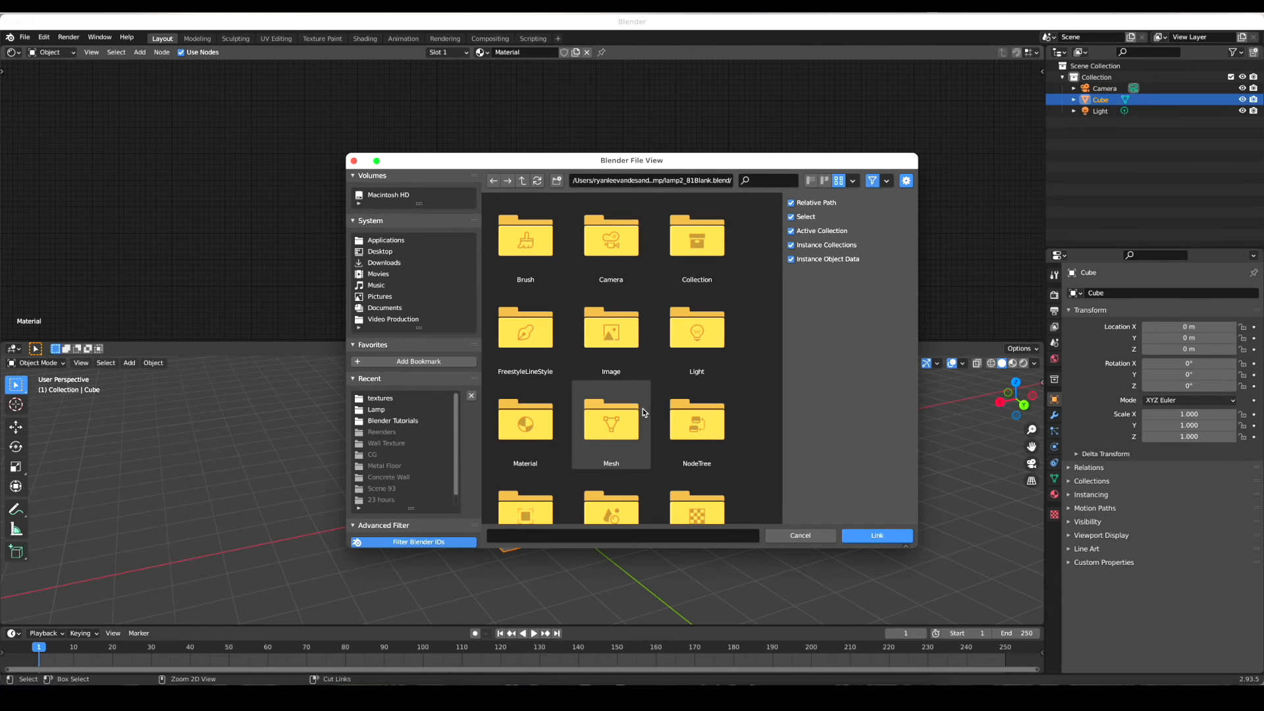
- Look through the data categories inside lamp2_81Blank.blend, including the contents of Texture
{"action": "scroll", "coordinate": [646, 409], "scroll_direction": "down", "scroll_amount": 2}
{"action": "scroll", "coordinate": [646, 409], "scroll_direction": "down", "scroll_amount": 1}
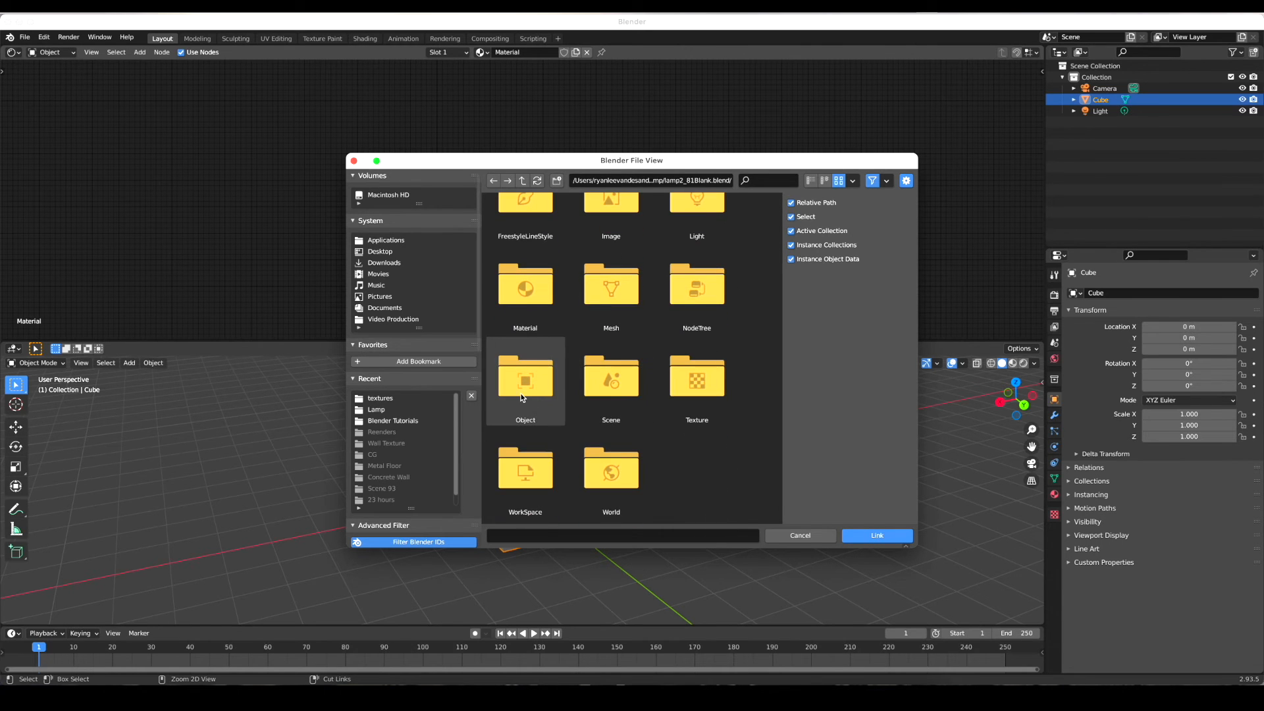
{"action": "scroll", "coordinate": [638, 376], "scroll_direction": "up", "scroll_amount": 1}
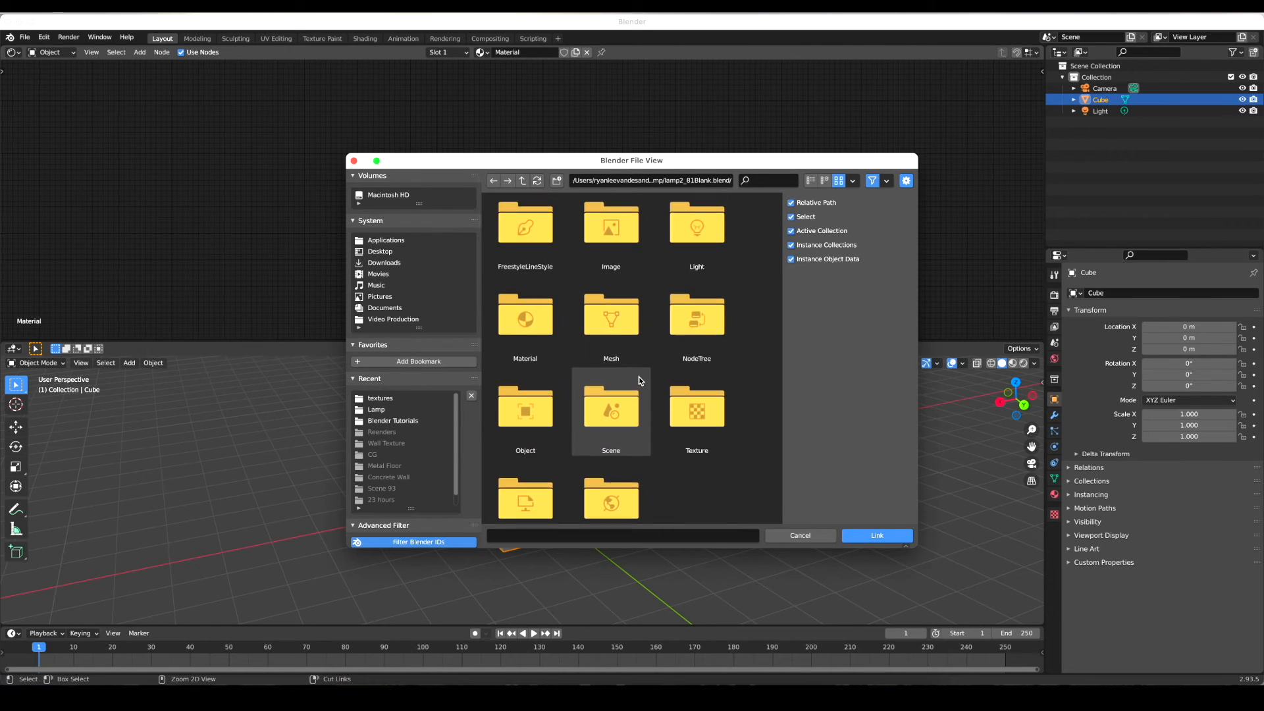
{"action": "scroll", "coordinate": [708, 424], "scroll_direction": "up", "scroll_amount": 3}
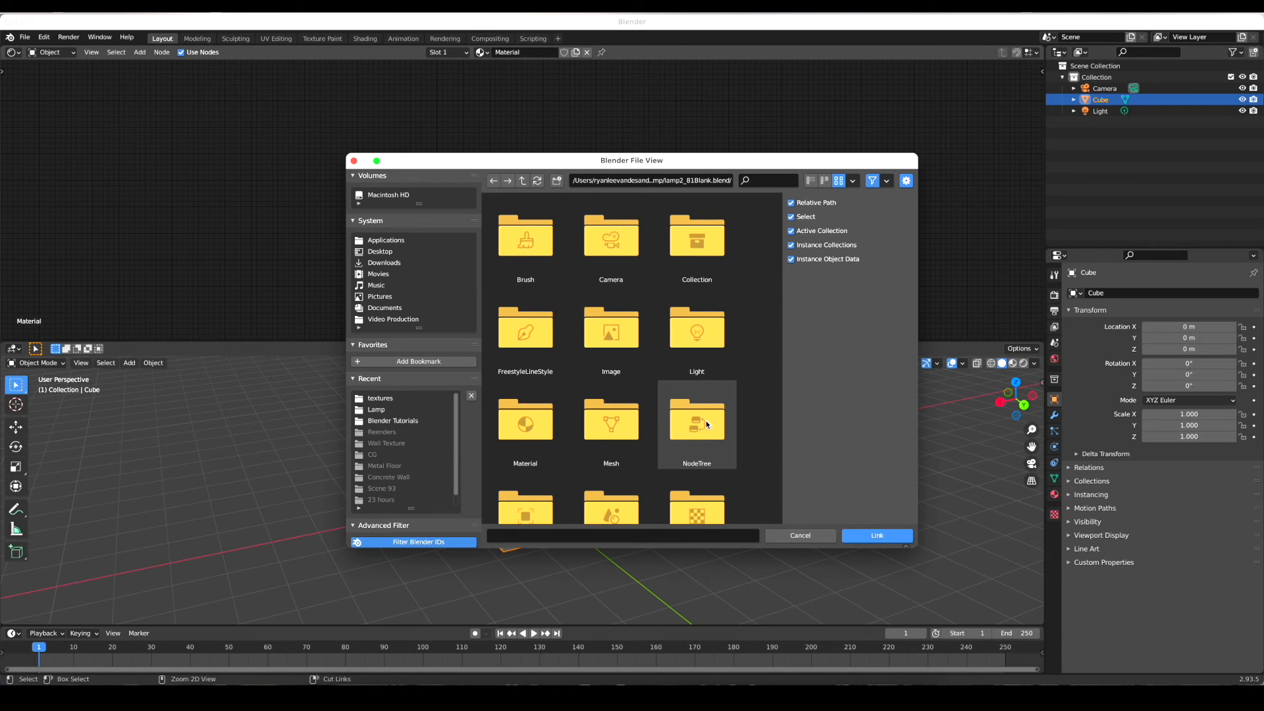
{"action": "scroll", "coordinate": [700, 424], "scroll_direction": "down", "scroll_amount": 1}
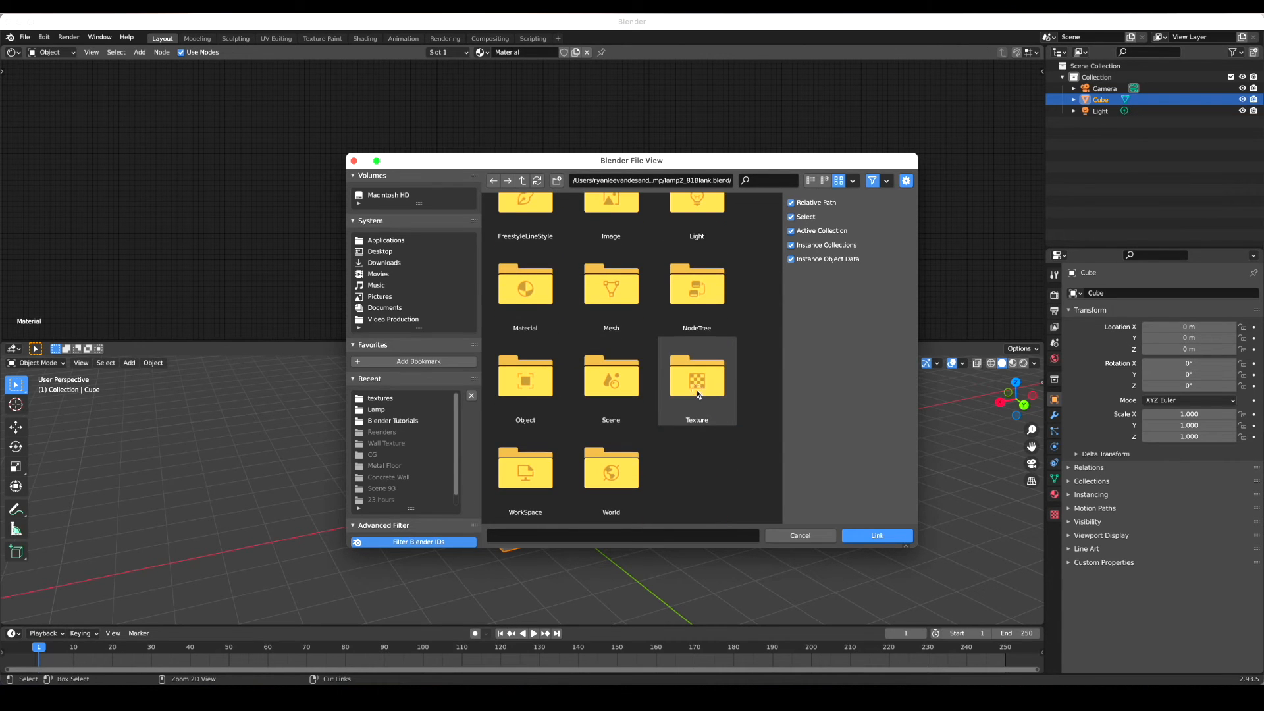
{"action": "double_click", "coordinate": [697, 389]}
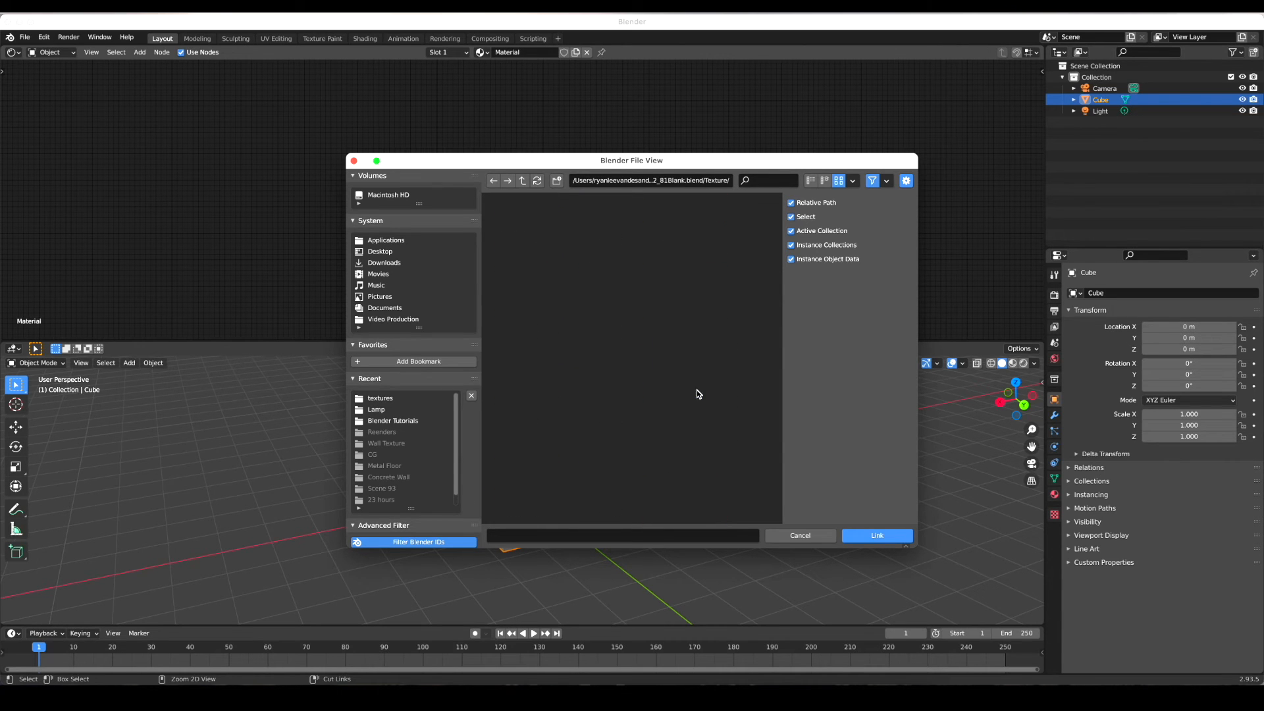
{"action": "left_click", "coordinate": [523, 185]}
- Link the Lamp material from lamp2_81Blank.blend into the new file
{"action": "left_click", "coordinate": [539, 436]}
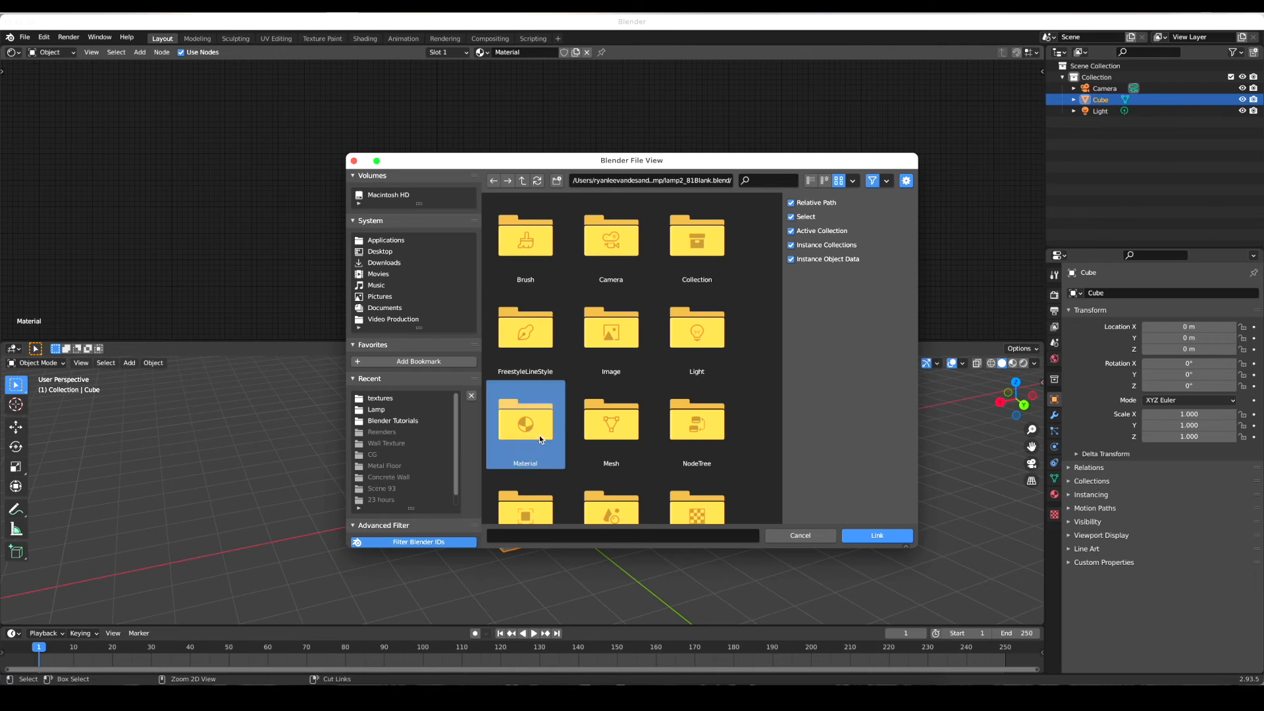
{"action": "double_click", "coordinate": [539, 436]}
{"action": "left_click", "coordinate": [527, 238]}
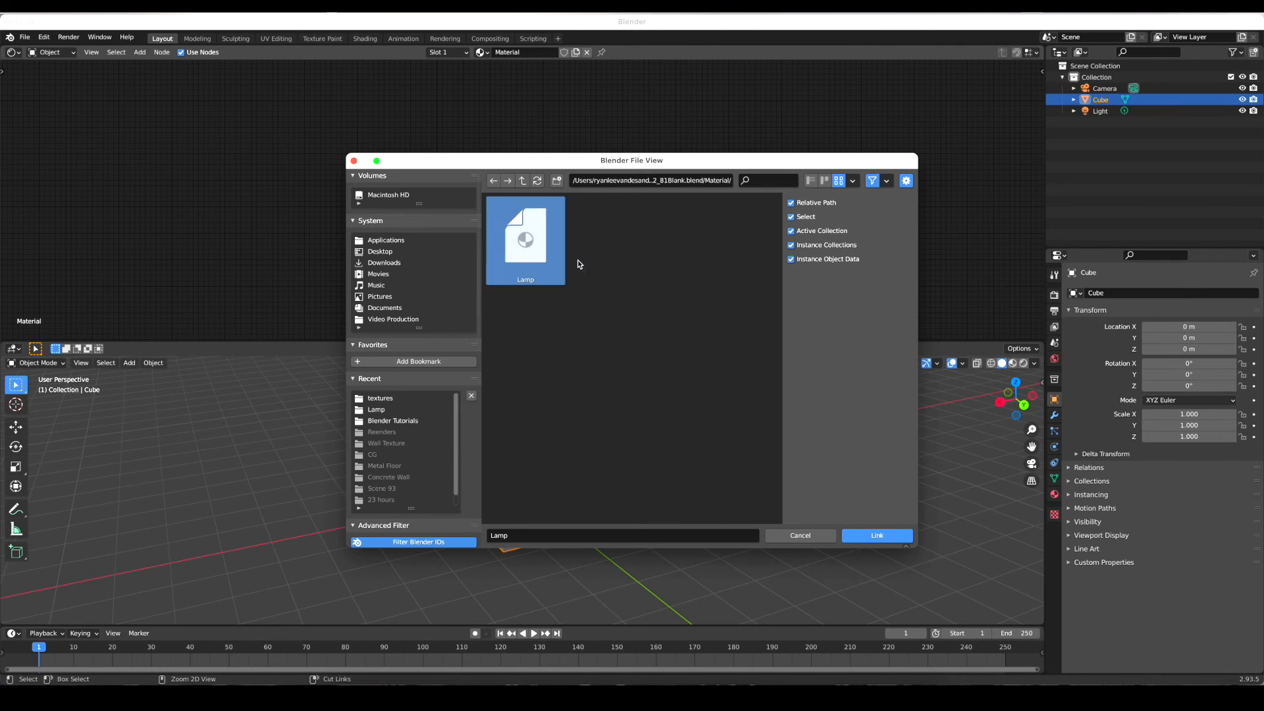
{"action": "left_click", "coordinate": [878, 535]}
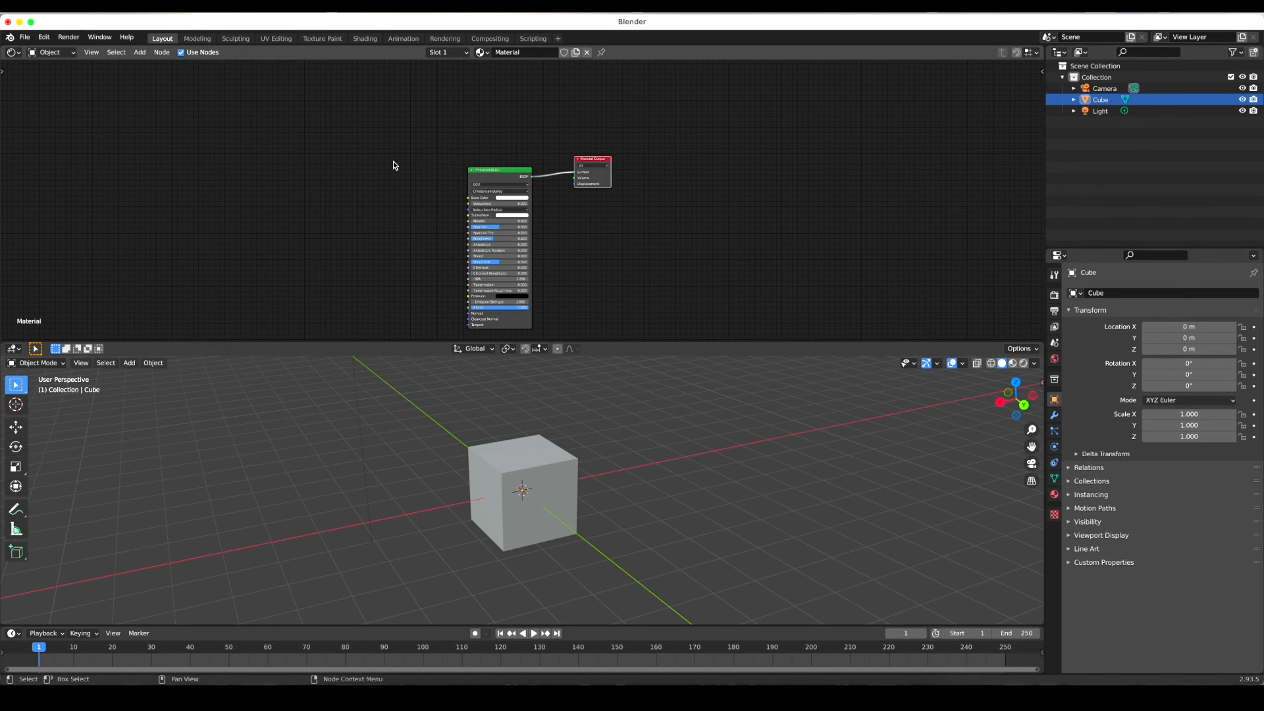
- Add the NodeGroup.002 group to the cube's material and place it to the left of the Principled BSDF
{"action": "key", "text": "shift+a"}
{"action": "mouse_move", "coordinate": [399, 178]}
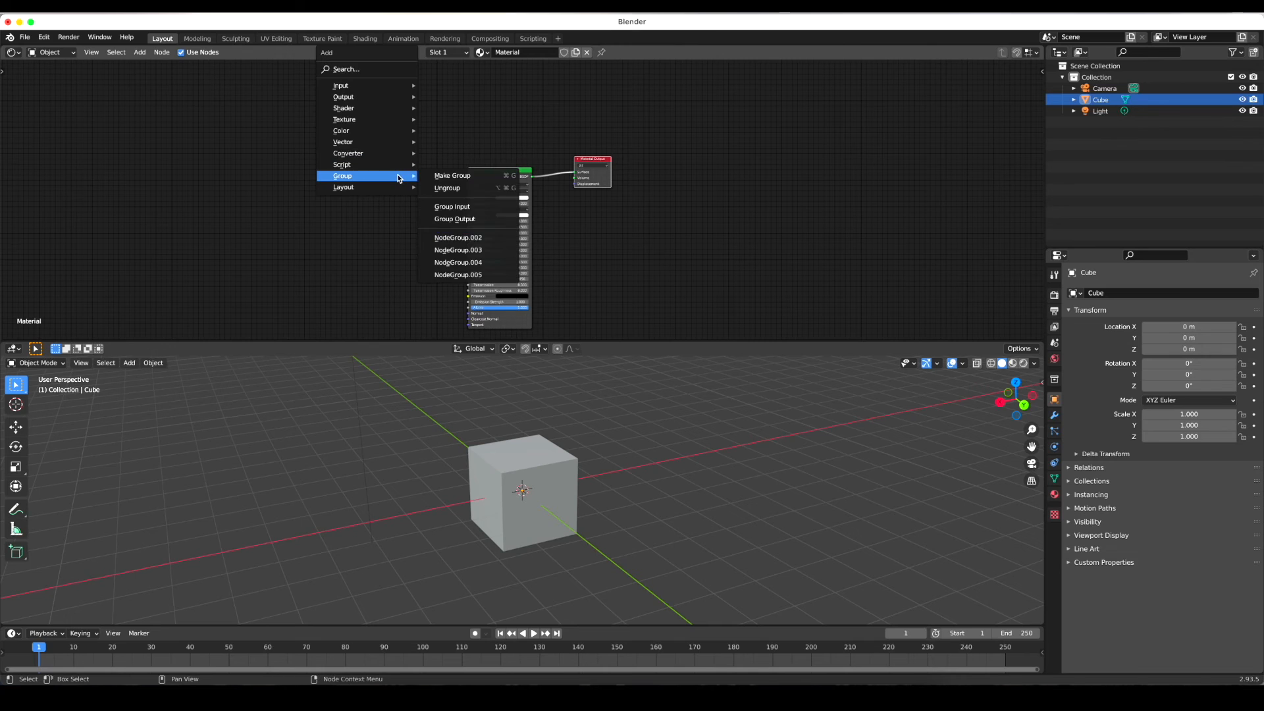
{"action": "left_click", "coordinate": [457, 237]}
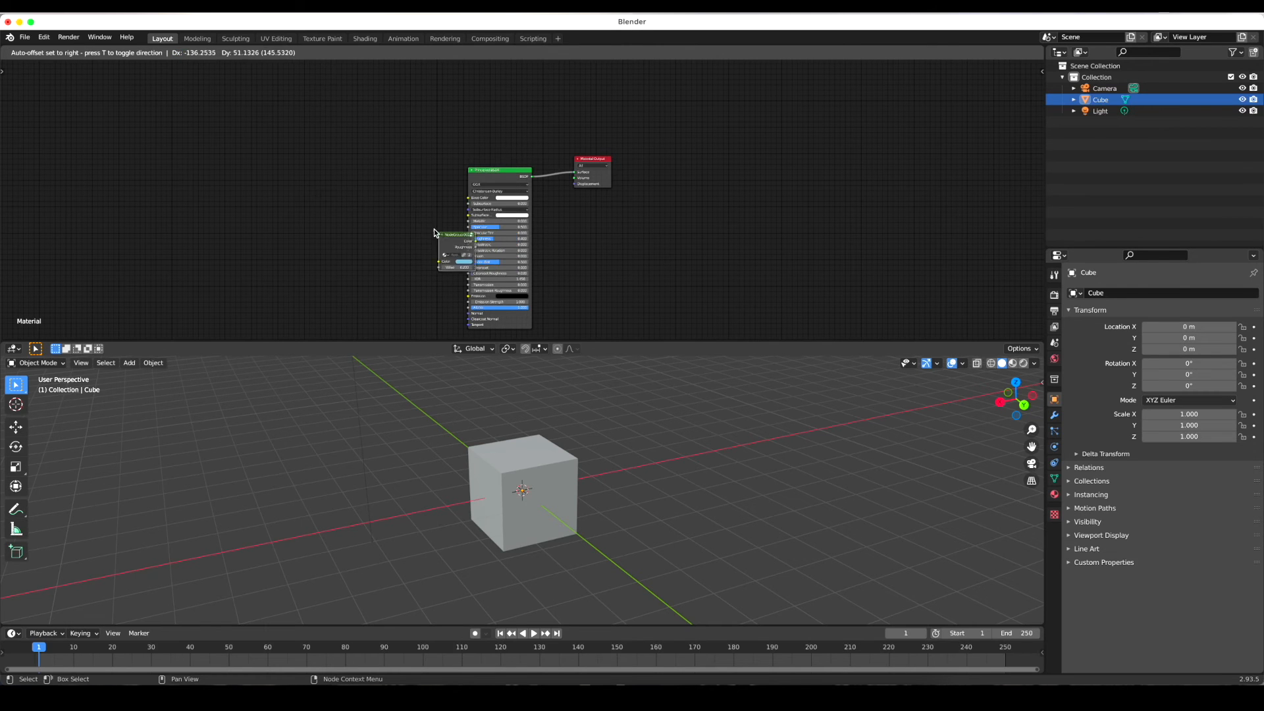
{"action": "left_click", "coordinate": [299, 160]}
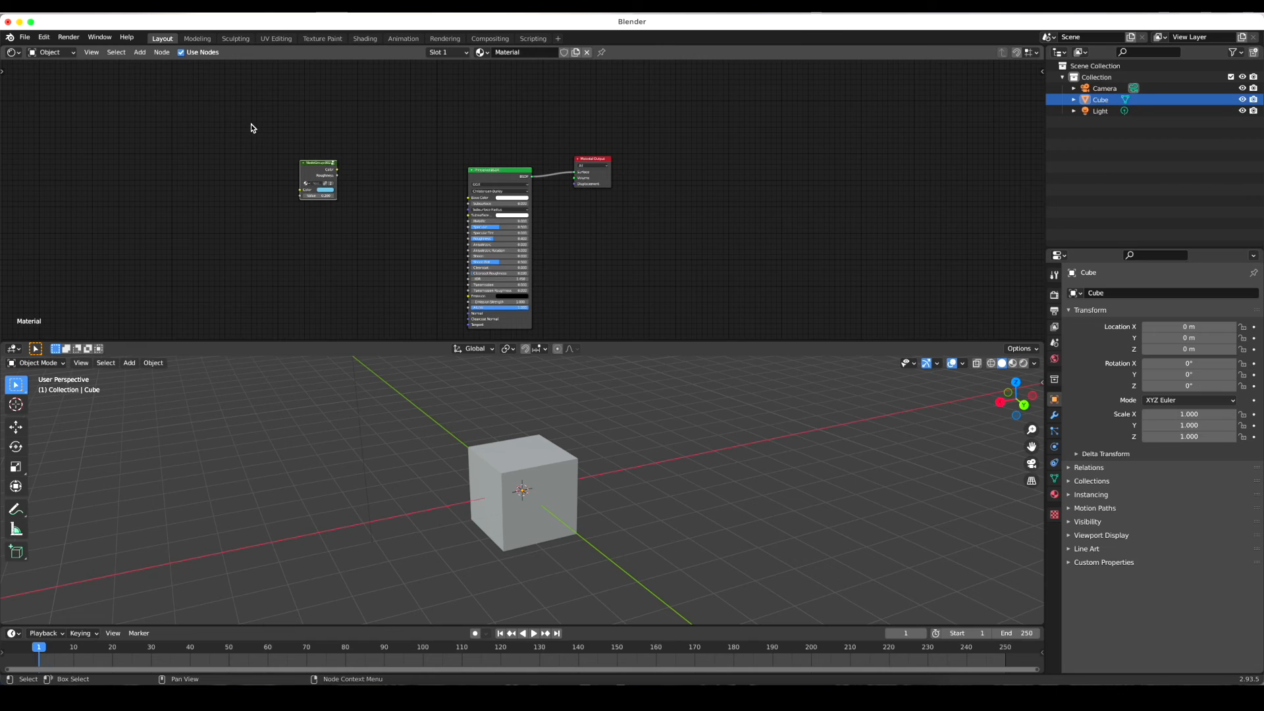
- Reopen the recent file lamp2_81Blank.blend and discard the changes in the untitled file
{"action": "left_click", "coordinate": [24, 37]}
{"action": "mouse_move", "coordinate": [51, 74]}
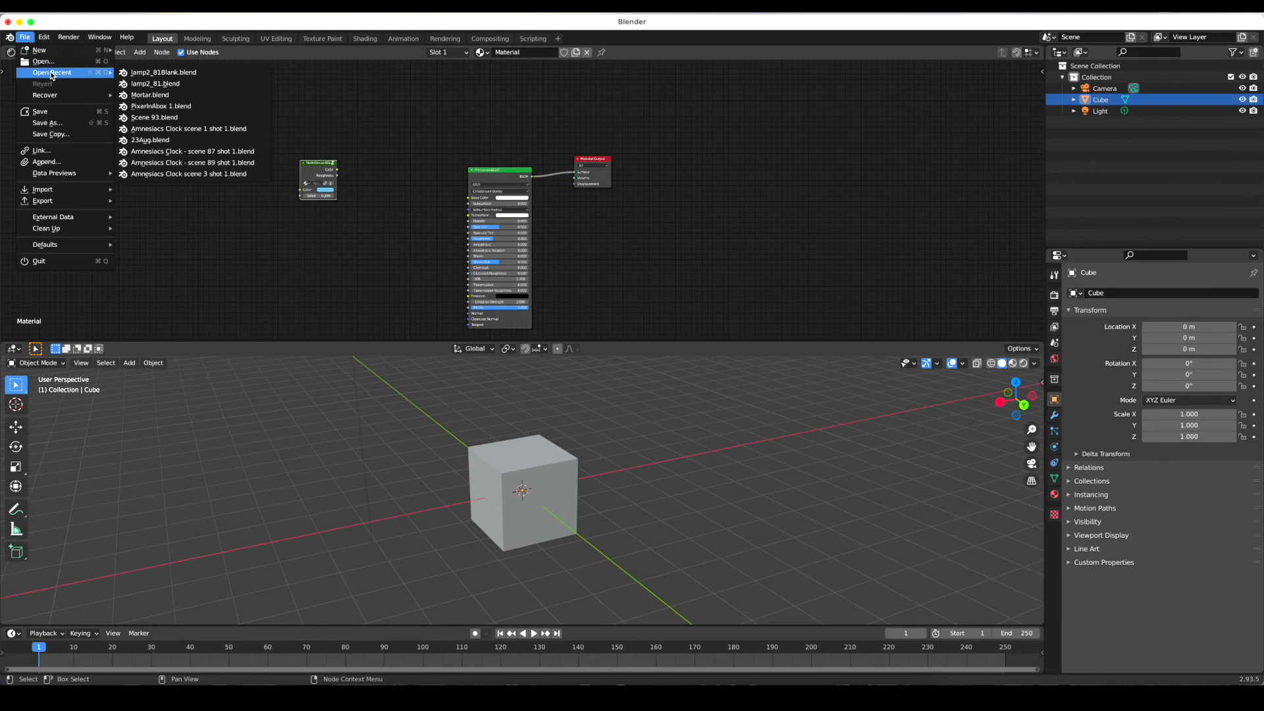
{"action": "left_click", "coordinate": [145, 74]}
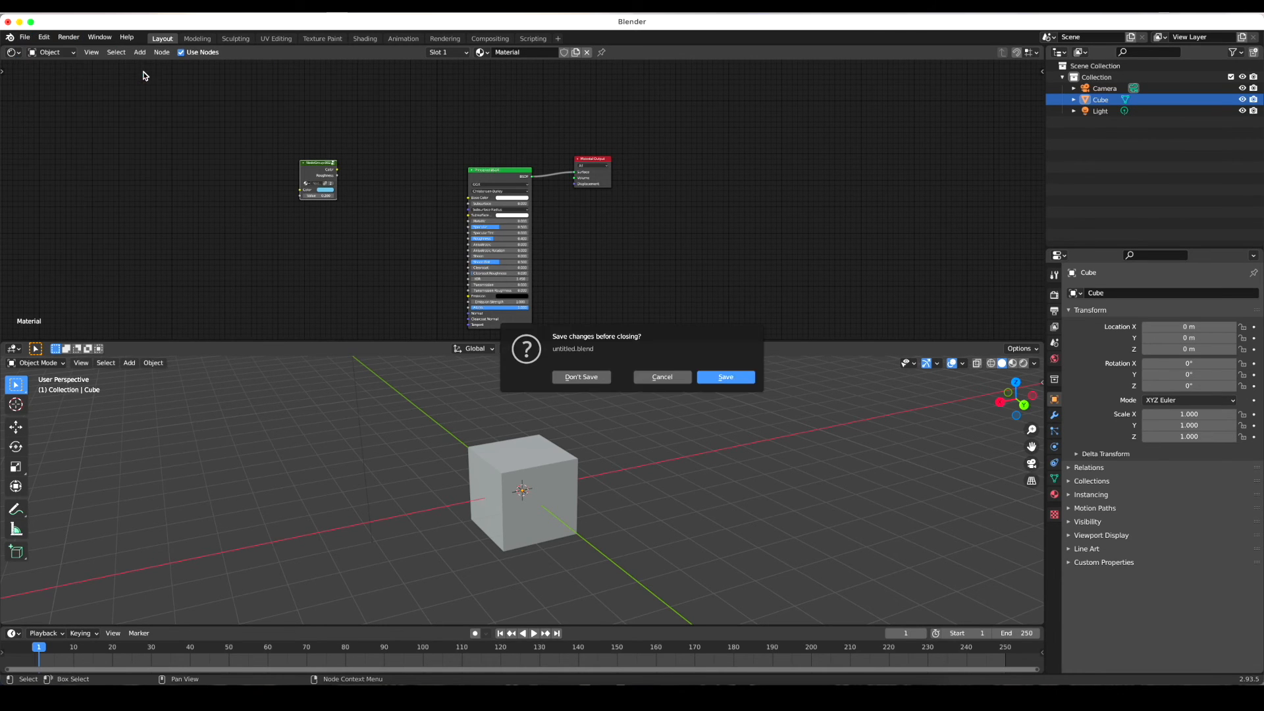
{"action": "left_click", "coordinate": [596, 379]}
- Select the Lámpara-Base object and switch the 3D viewport to rendered shading
{"action": "left_click", "coordinate": [535, 477]}
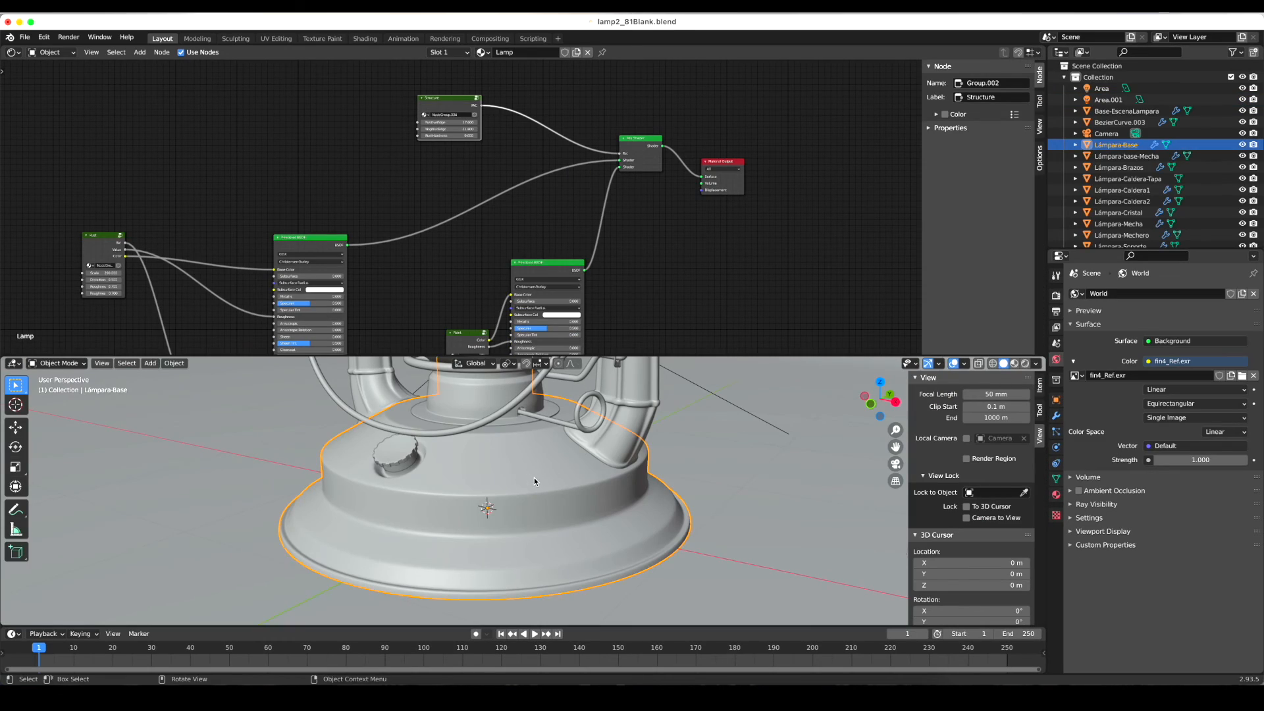
{"action": "left_click", "coordinate": [1025, 364]}
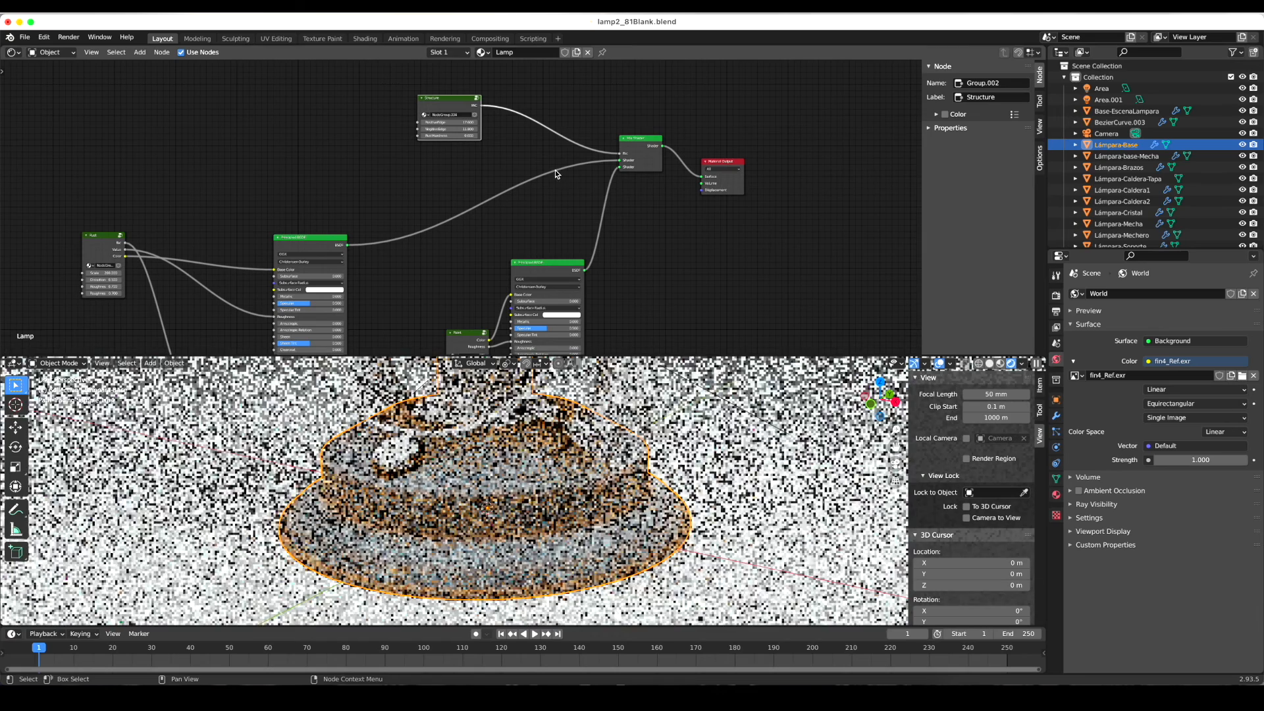